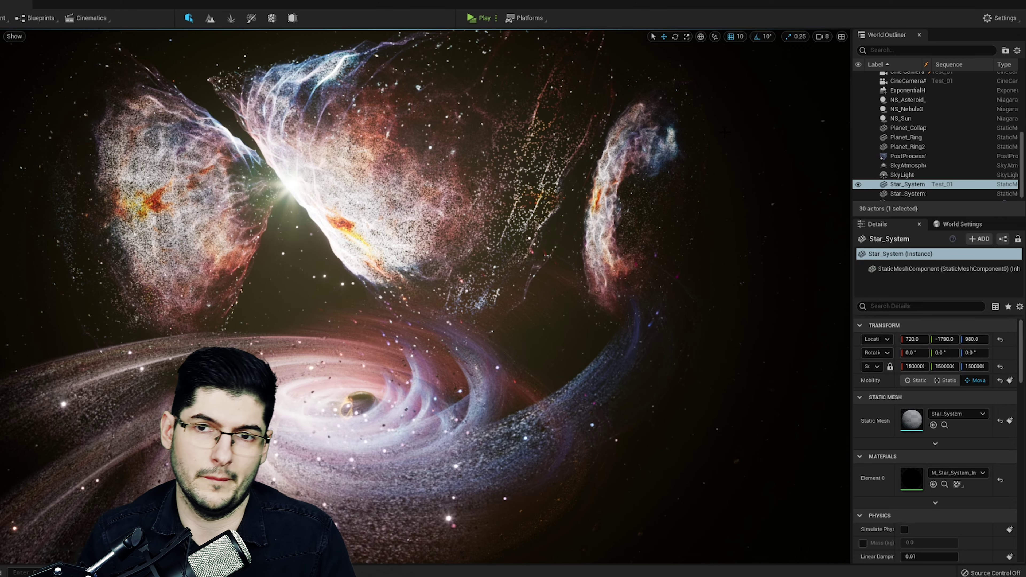
Step: Hide the BP_Collapse_Matter actor in the level
right_click_drag(425, 296, 303, 380)
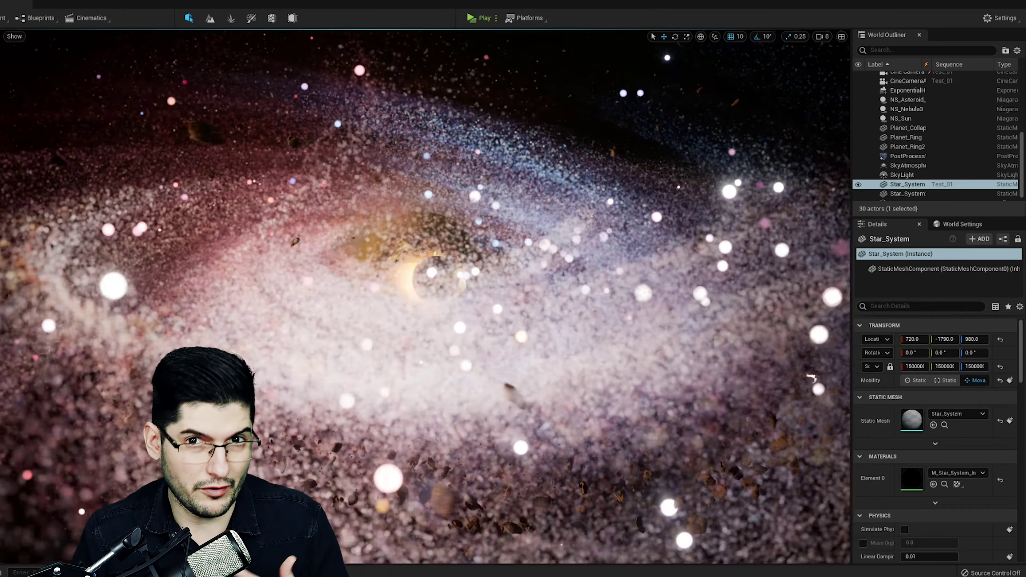
scroll(905, 135, "up", 5)
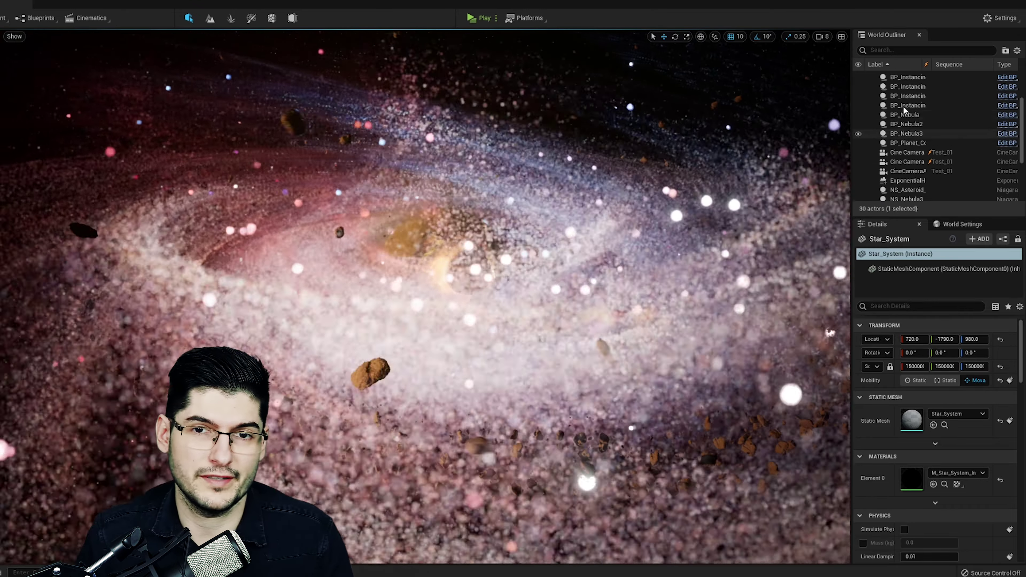
scroll(889, 94, "up", 1)
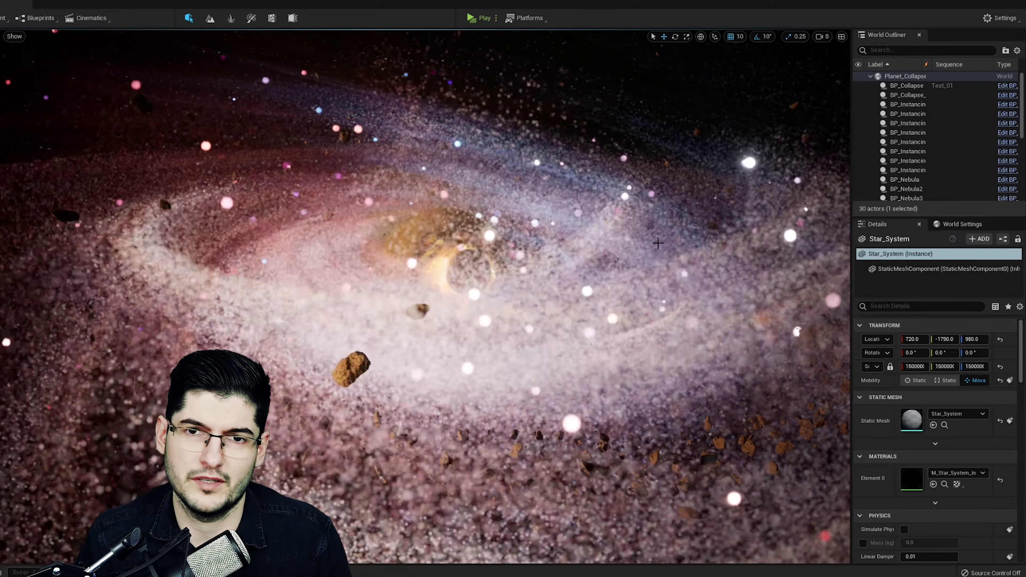
left_click(889, 94)
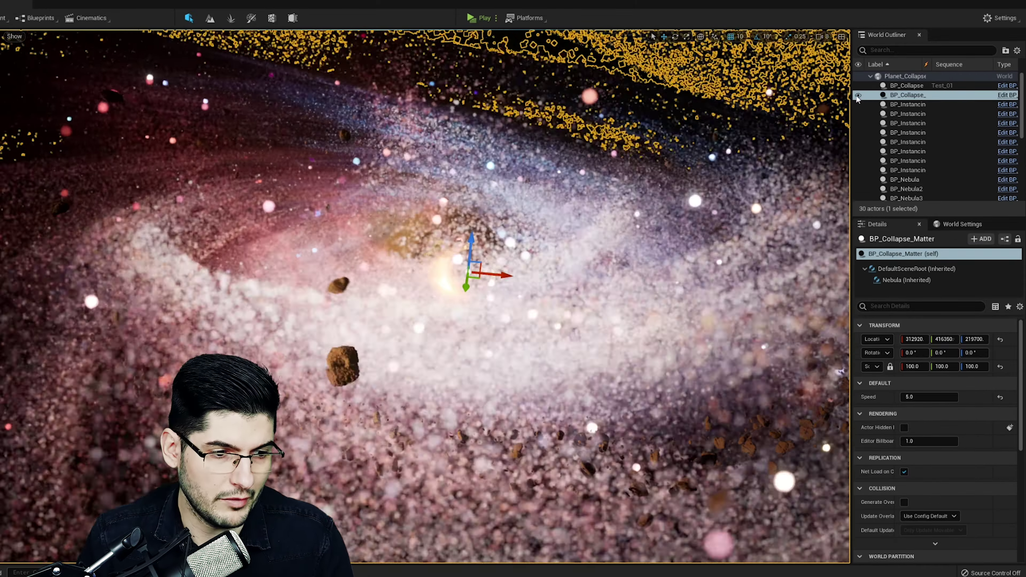
left_click(858, 95)
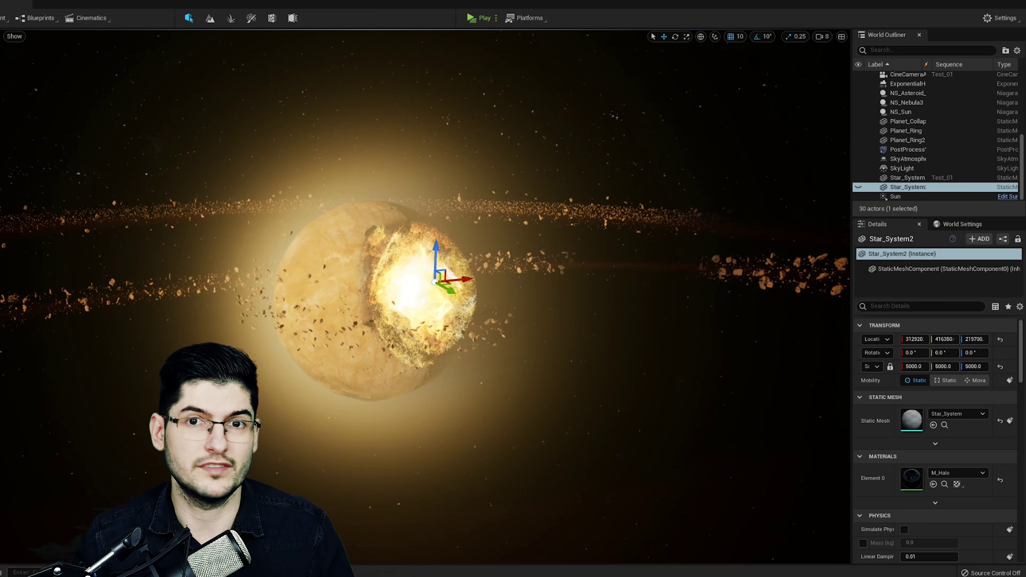
Step: Unhide the BP_Collapse_Matter actor and toggle game view to view the planet scene
mouse_move(582, 223)
right_mouse_down()
mouse_move(804, 223)
mouse_move(598, 222)
right_mouse_up()
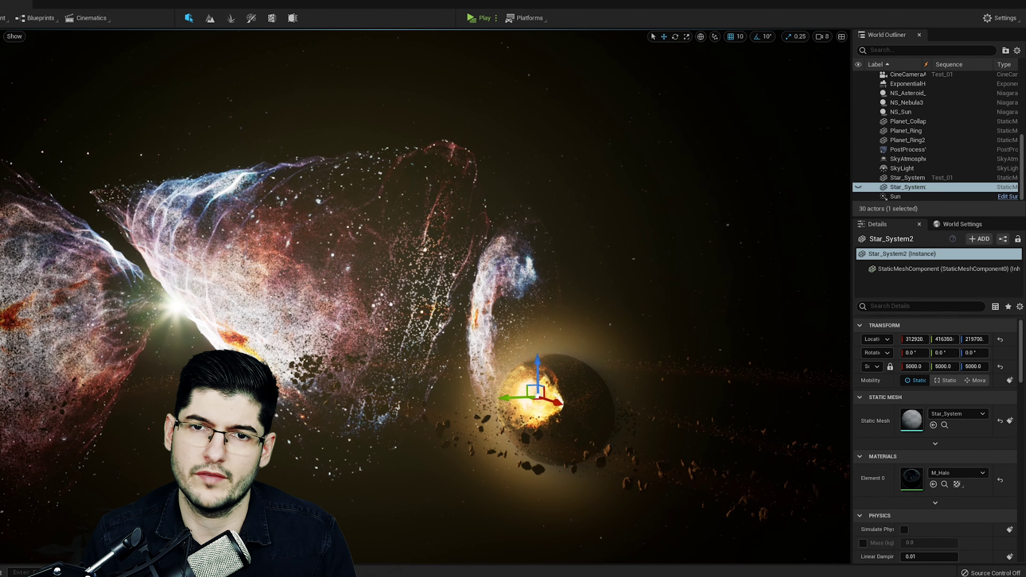
scroll(872, 100, "up", 6)
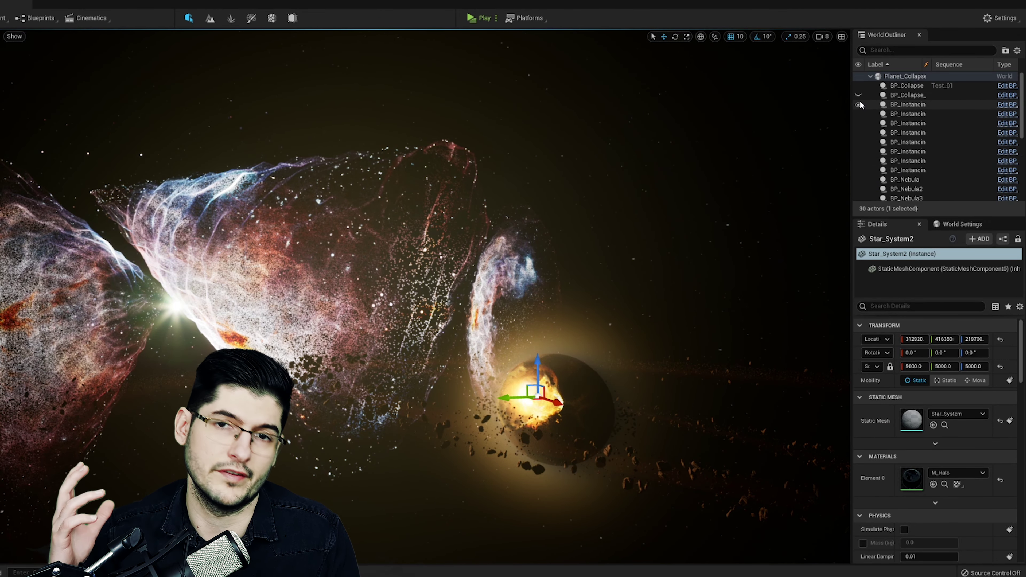
left_click(858, 95)
right_click_drag(658, 201, 630, 287)
right_click_drag(511, 233, 684, 360)
key("g")
right_click_drag(518, 238, 519, 238)
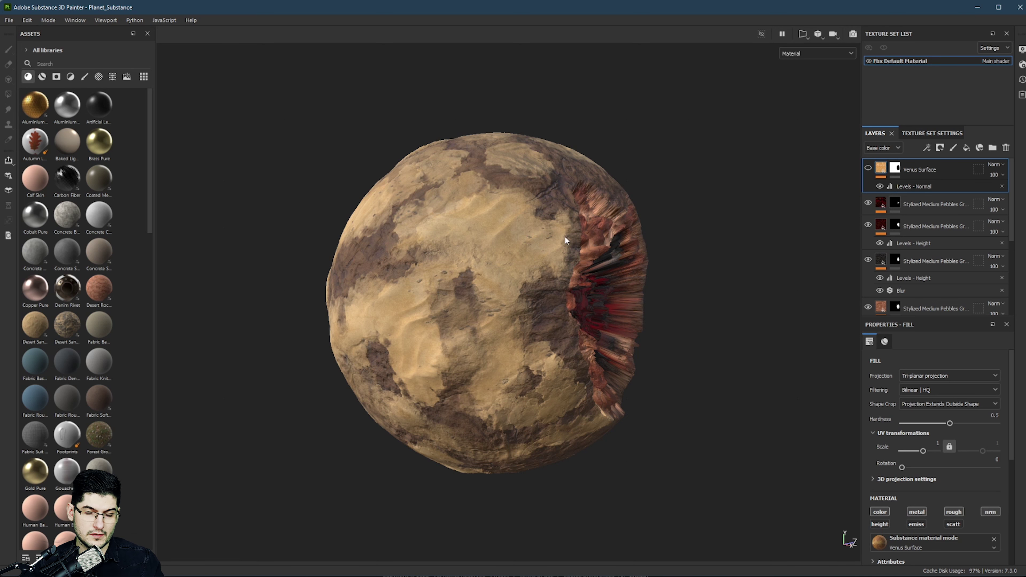
Step: Switch to Substance 3D Painter and examine the textured planet's surface and crater from several angles and distances
left_click_drag(569, 262, 483, 258, "alt")
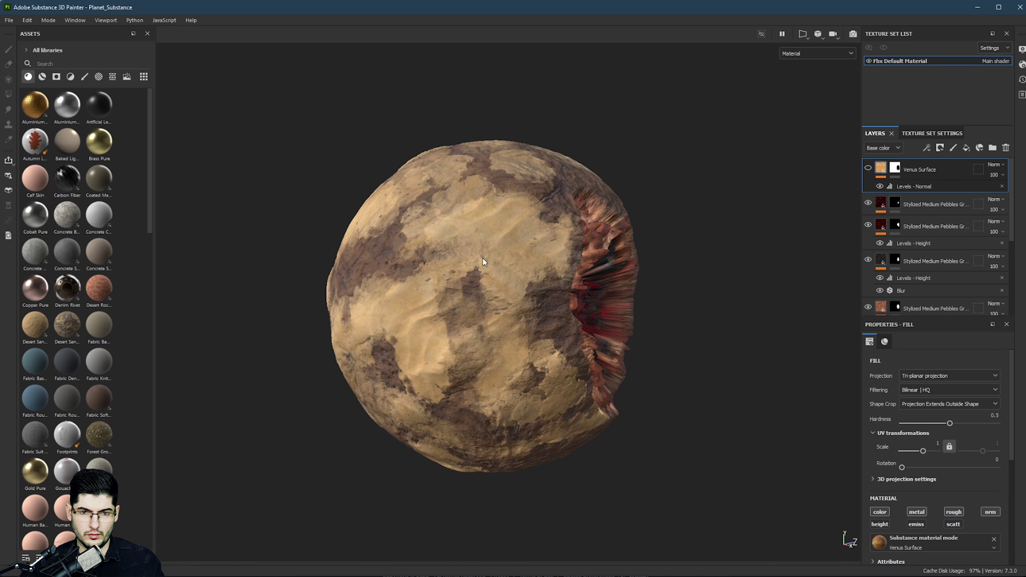
left_click_drag(562, 234, 502, 268, "alt")
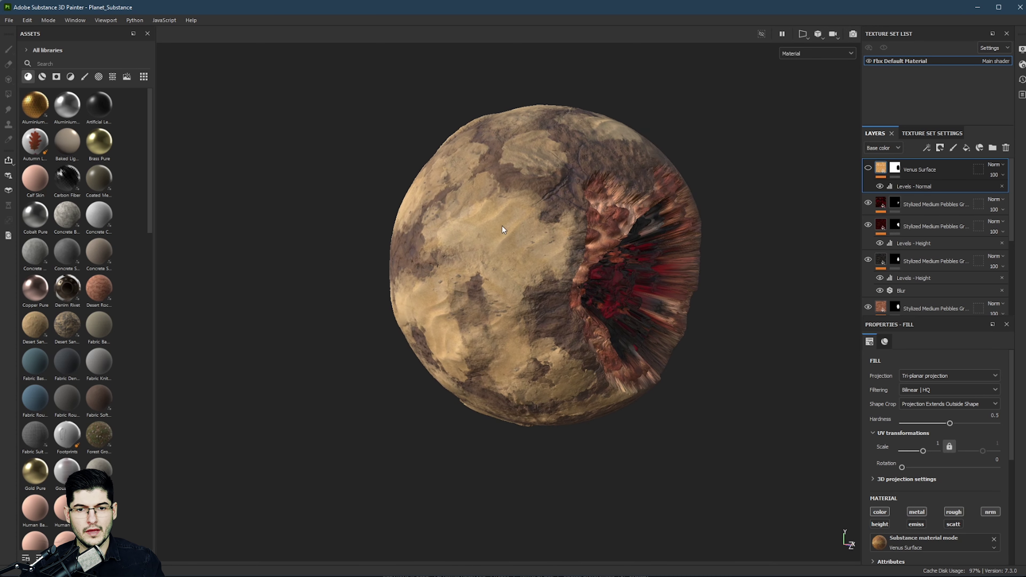
scroll(509, 217, "up", 3)
left_click_drag(517, 213, 581, 192, "alt")
left_click_drag(566, 269, 648, 301, "alt")
right_click_drag(649, 301, 545, 277, "alt")
left_click_drag(545, 277, 539, 241, "alt")
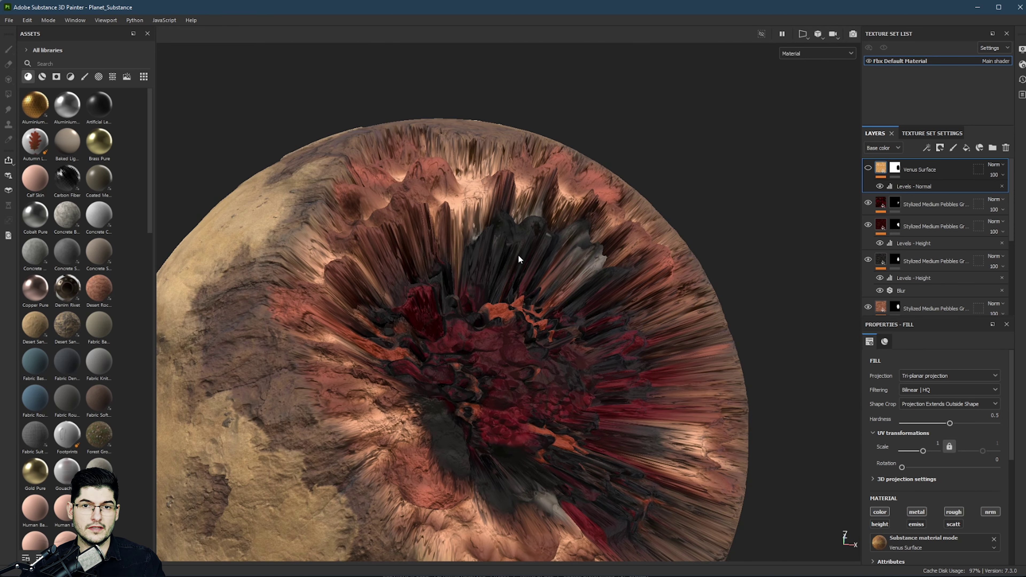
right_click_drag(518, 256, 507, 266, "alt")
middle_click_drag(506, 266, 514, 248, "alt")
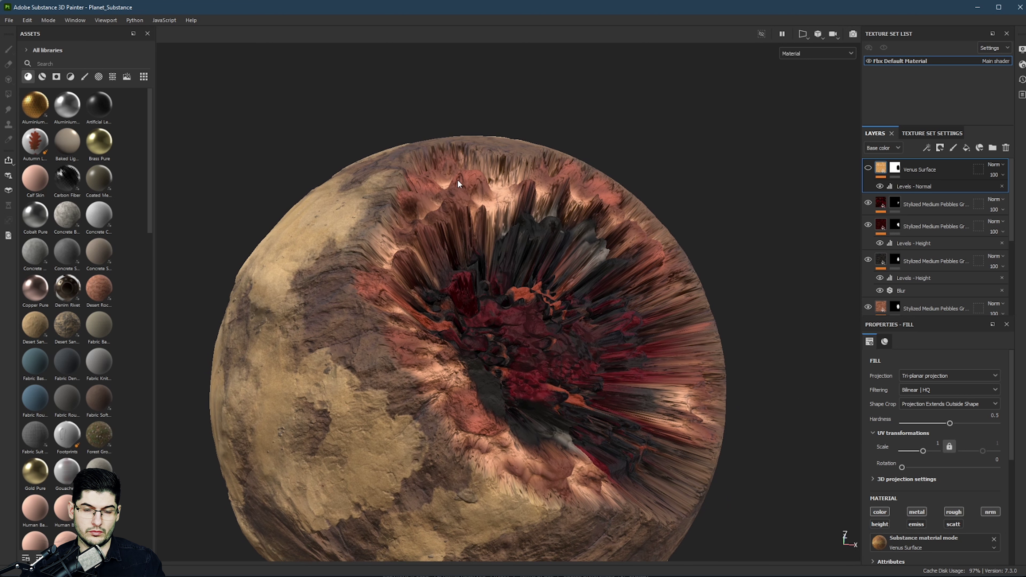
mouse_move(462, 226)
left_mouse_down("alt")
mouse_move(444, 278)
mouse_move(468, 217)
left_mouse_up("alt")
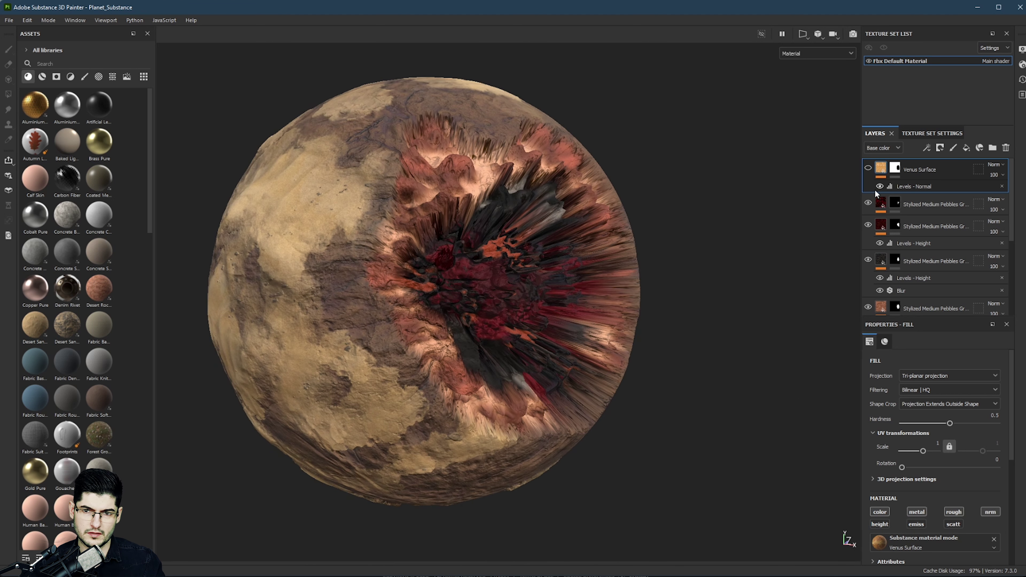
Step: Hide the Stylized Medium Pebbles, Desert Sand Dune and both Desert Rock Porous layers to expose the bare sphere
left_click(869, 223)
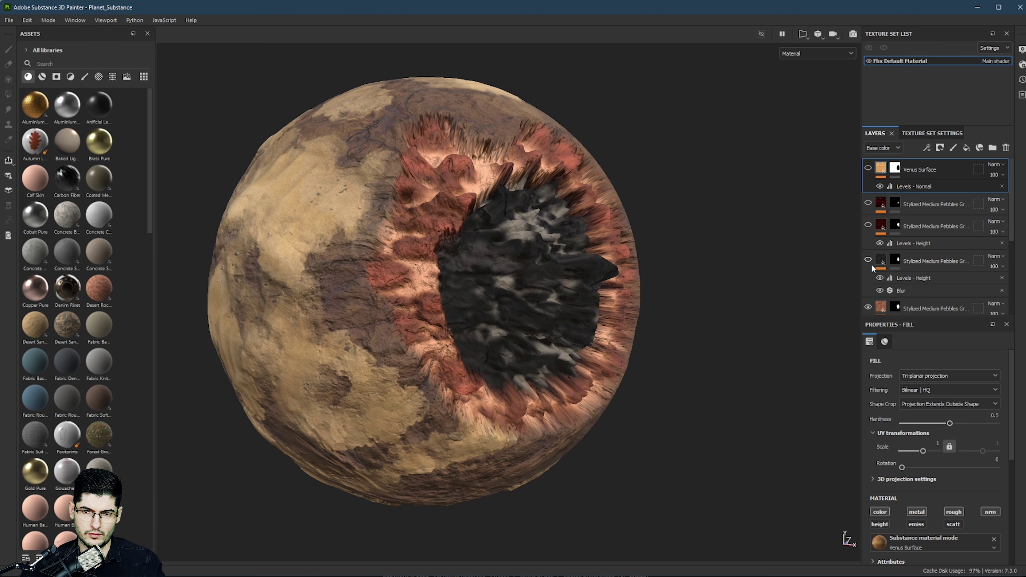
scroll(871, 265, "down", 3)
left_click(867, 222)
left_click(868, 269)
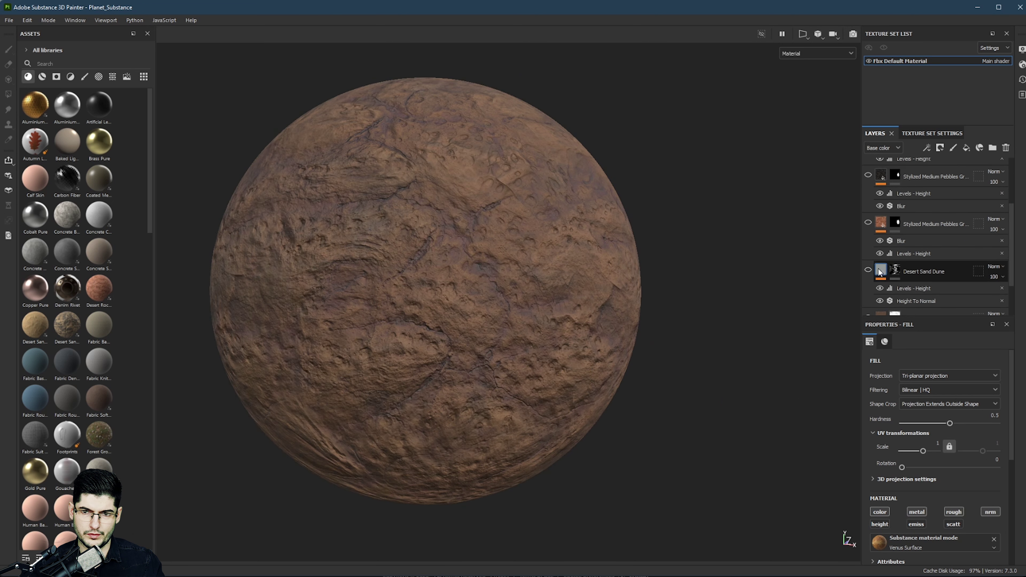
scroll(879, 269, "down", 3)
left_click(868, 265)
left_click(869, 298)
left_click_drag(577, 299, 584, 218, "alt")
middle_click_drag(584, 219, 532, 162, "alt")
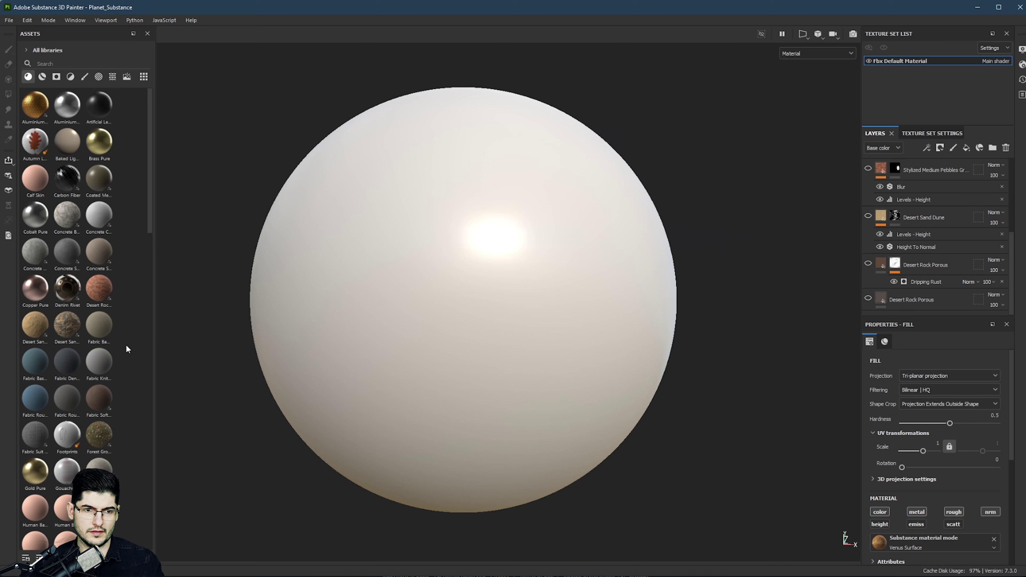
Step: Try to apply a desert sand material from the asset library to the bare sphere
left_click_drag(82, 328, 452, 322)
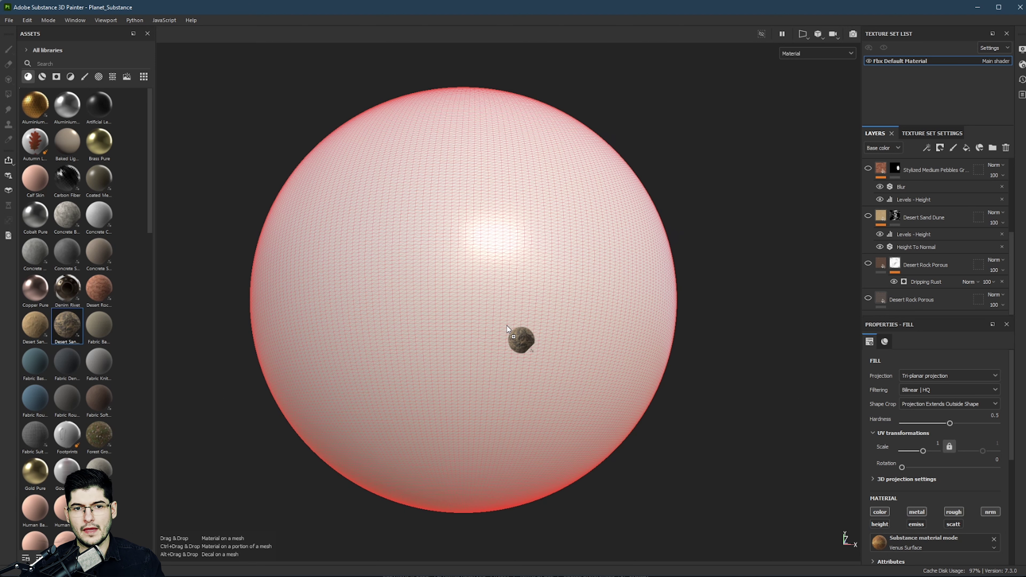
left_click_drag(506, 325, 429, 340)
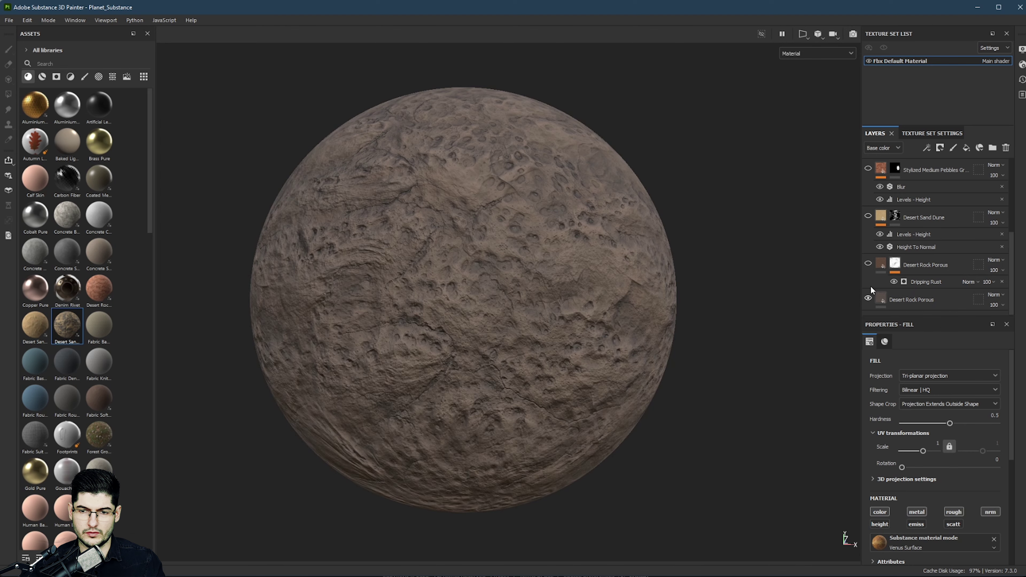
Step: Set the projection of the lowest Desert Rock Porous layer to Fill (Match per UV Tile)
left_click_drag(524, 278, 518, 252, "alt")
scroll(523, 251, "up", 2)
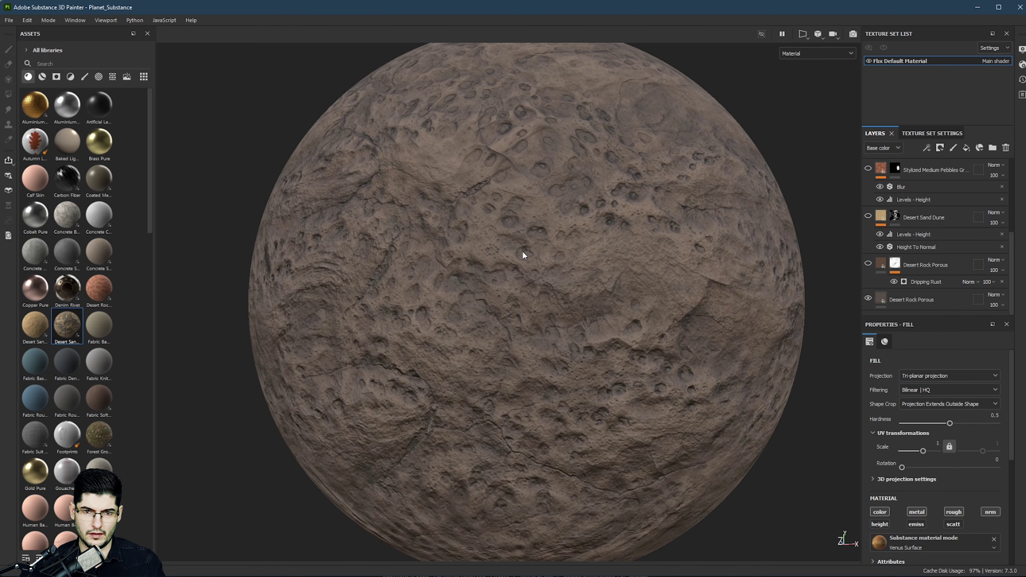
scroll(702, 295, "down", 3)
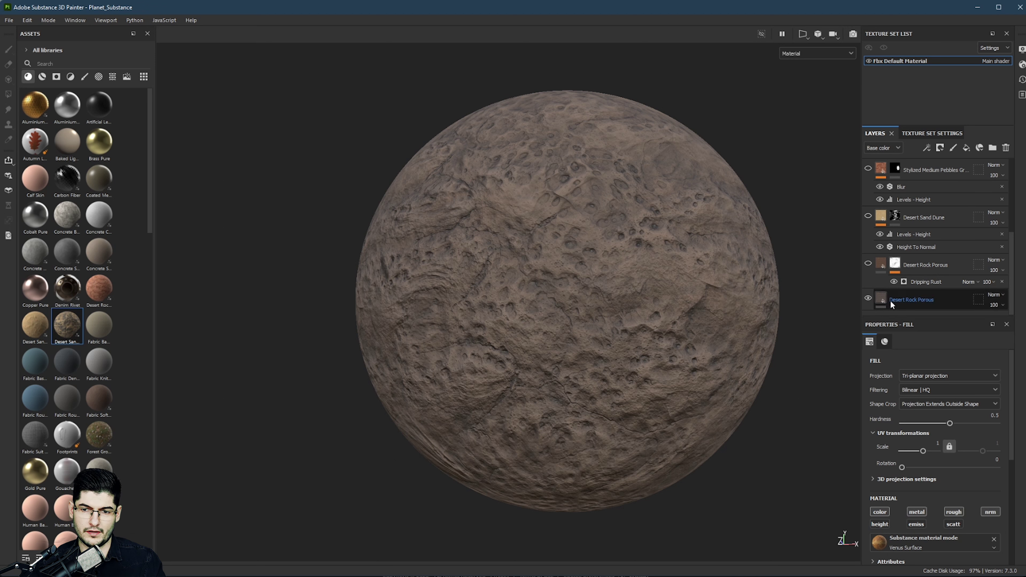
left_click(909, 302)
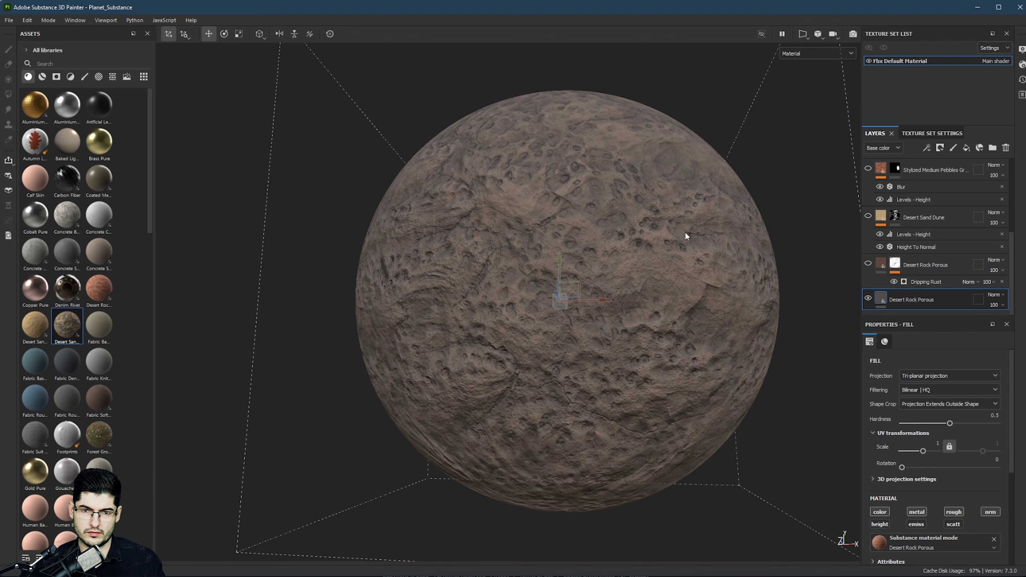
left_click_drag(686, 232, 678, 220, "alt")
left_click_drag(659, 170, 565, 157, "alt")
left_click(925, 375)
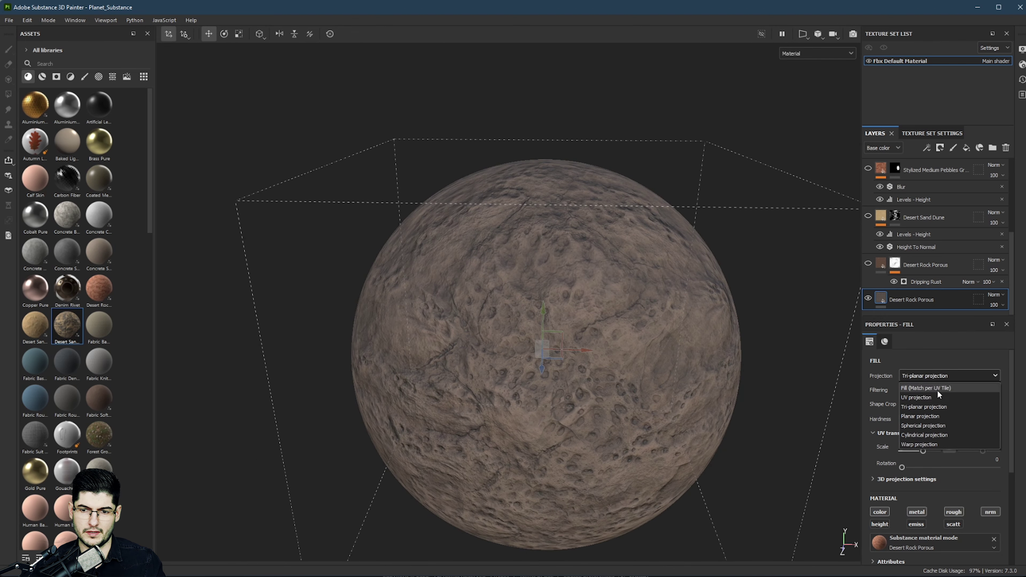
left_click(935, 391)
left_click_drag(687, 348, 634, 353, "alt")
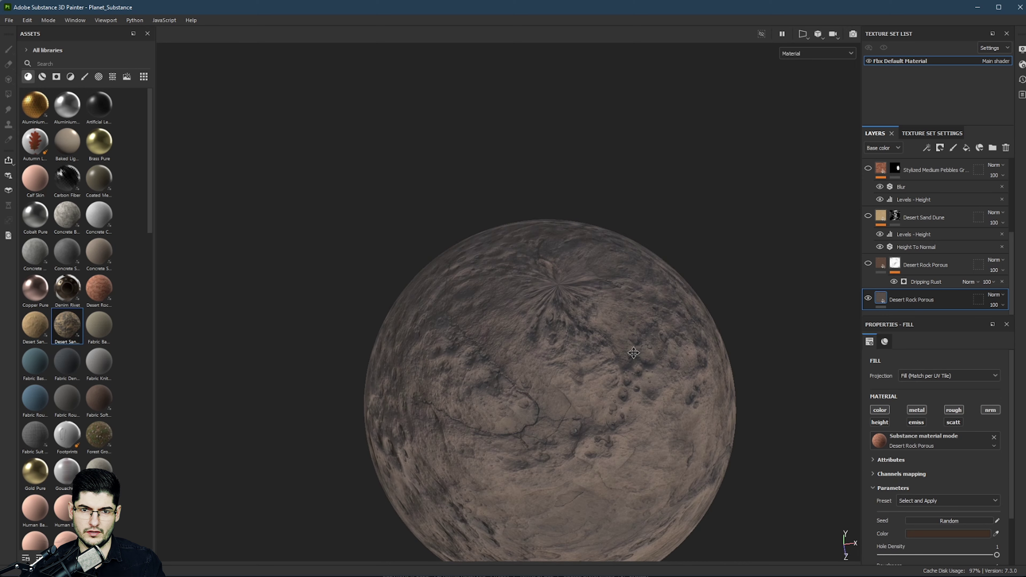
Step: Examine how the rock texture is distorted at the sphere's pole and across its surface
scroll(553, 290, "up", 5)
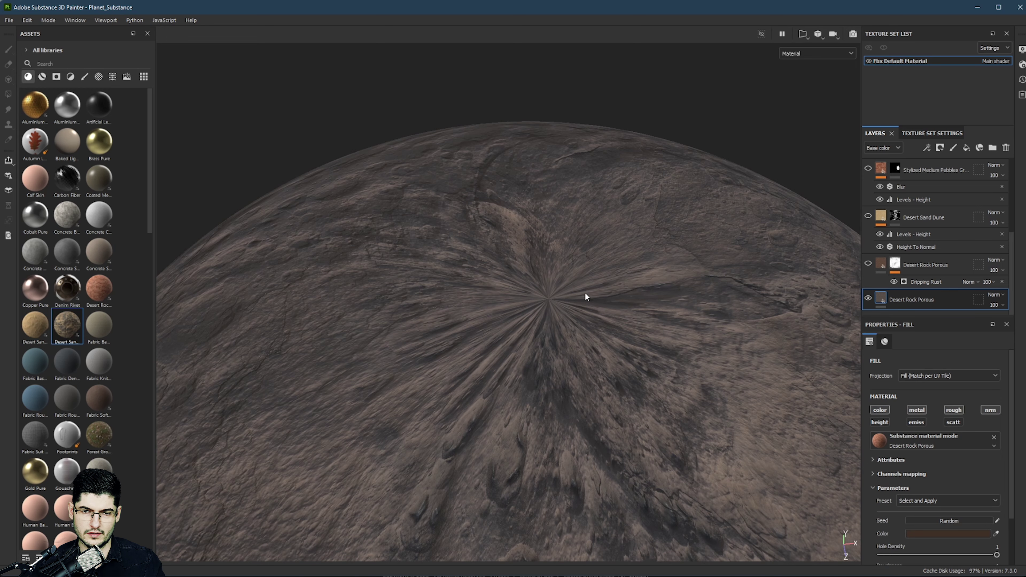
scroll(549, 298, "down", 2)
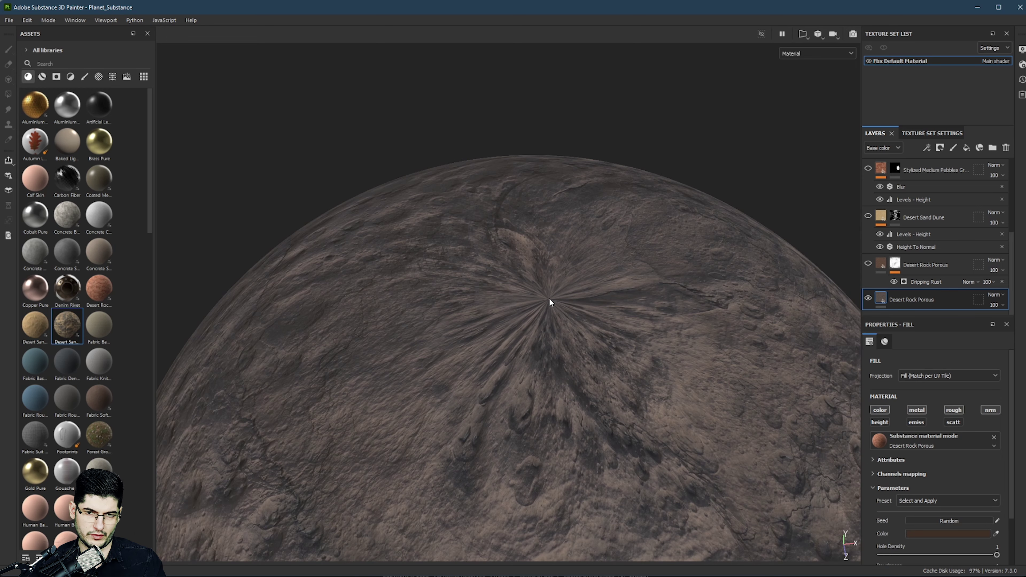
scroll(550, 299, "down", 4)
left_click_drag(564, 312, 553, 274, "alt")
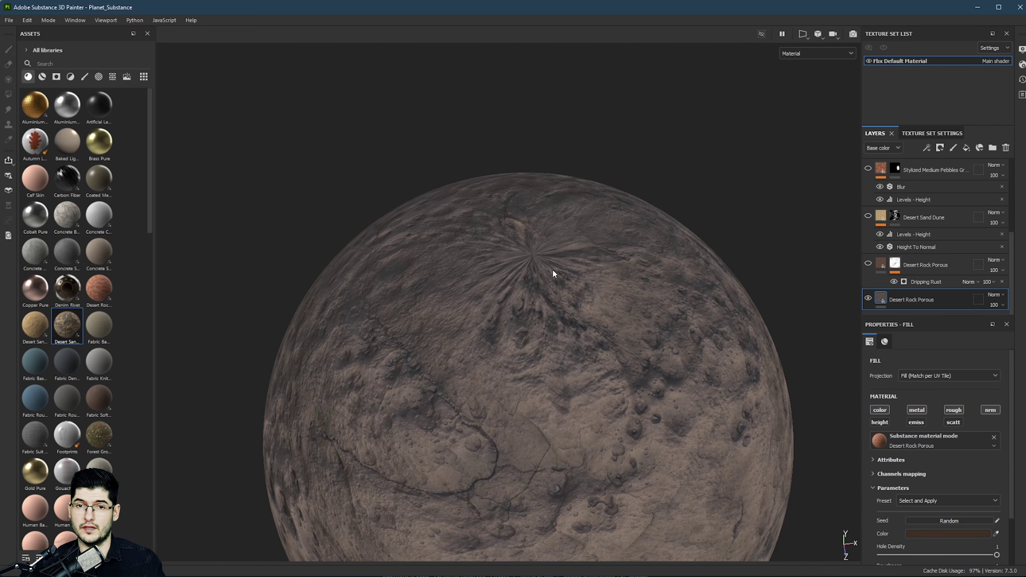
left_click_drag(553, 274, 592, 264, "alt")
scroll(587, 288, "down", 3)
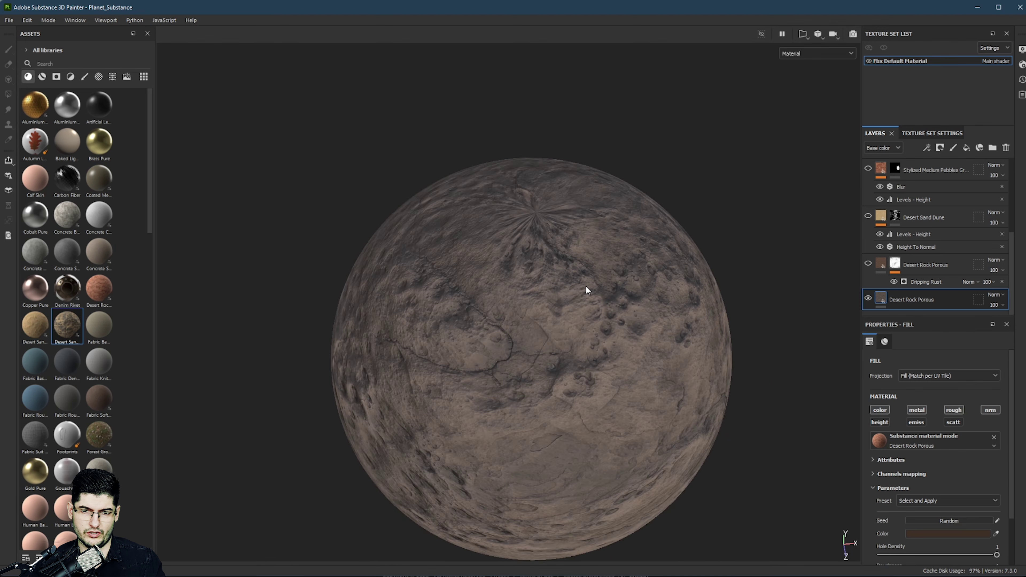
middle_click_drag(578, 299, 573, 250, "alt")
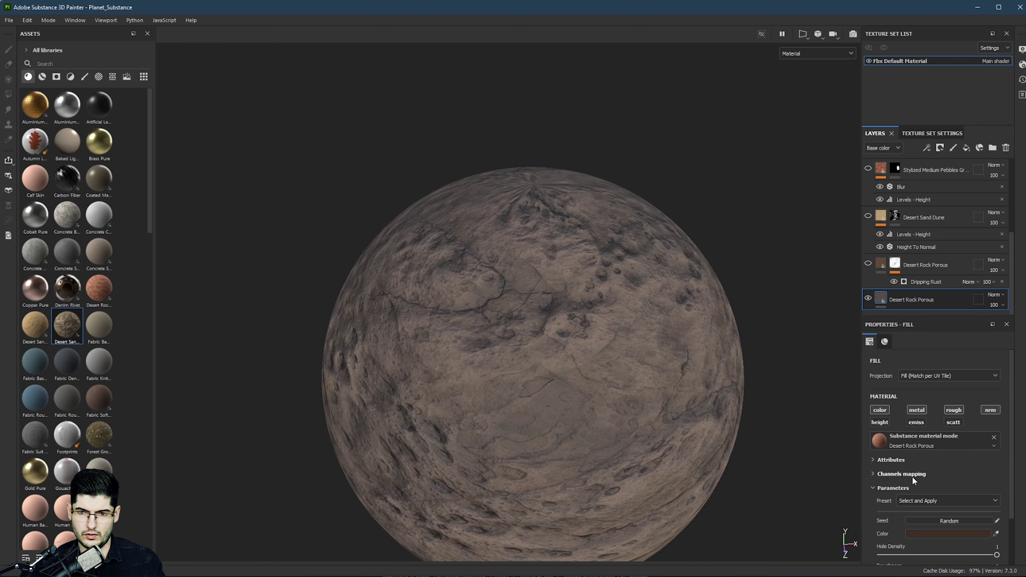
scroll(912, 452, "down", 2)
scroll(913, 450, "up", 2)
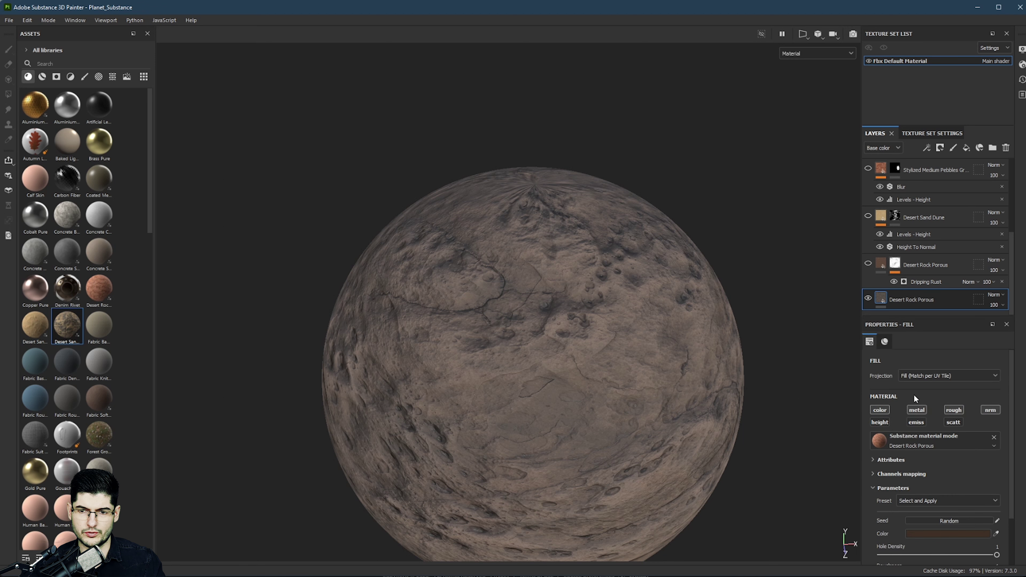
Step: Try UV projection and then Planar projection on the lowest Desert Rock Porous layer
left_click(902, 380)
left_click(800, 358)
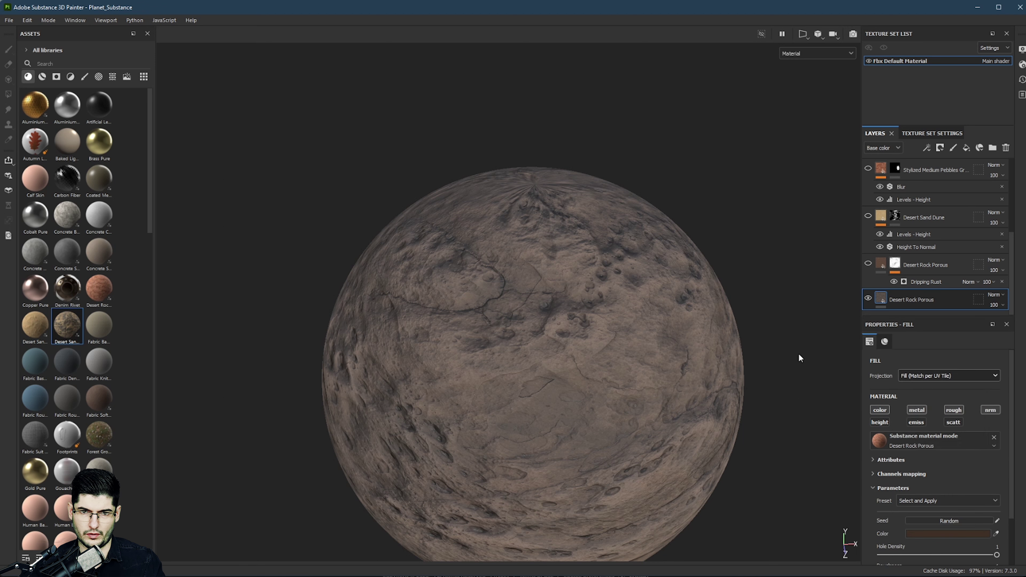
left_click_drag(643, 231, 639, 255, "alt")
left_click(927, 376)
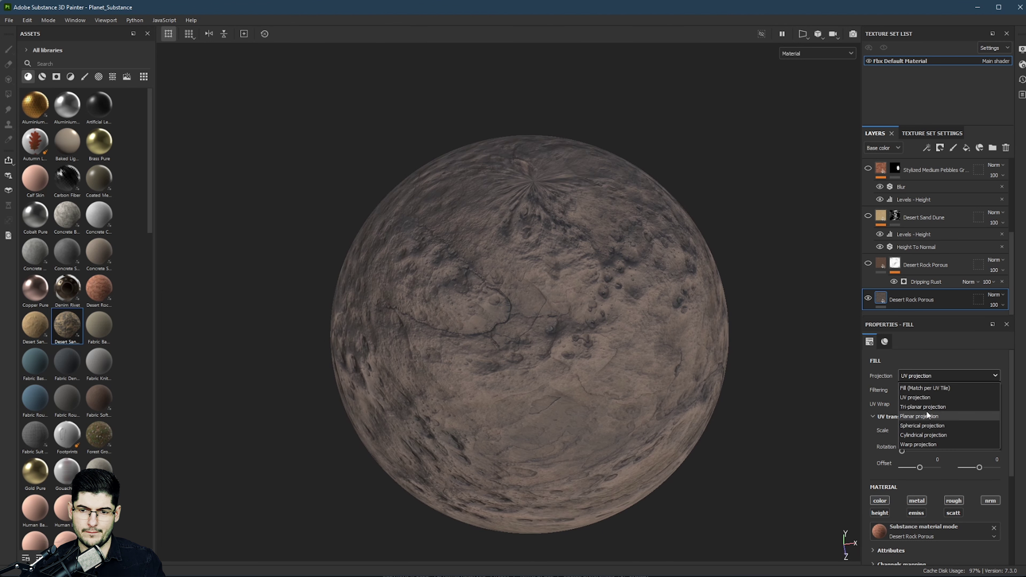
left_click(927, 411)
Step: Set the lowest Desert Rock Porous layer back to Tri-planar projection and check the sphere for seams
left_click(934, 378)
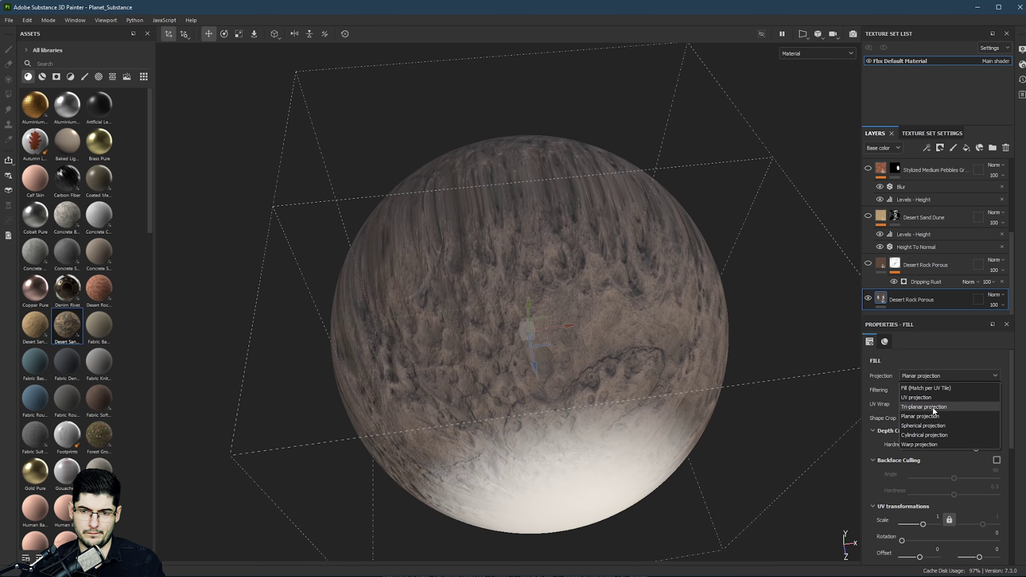
left_click(932, 408)
mouse_move(496, 227)
left_mouse_down("alt")
mouse_move(387, 237)
mouse_move(484, 238)
left_mouse_up("alt")
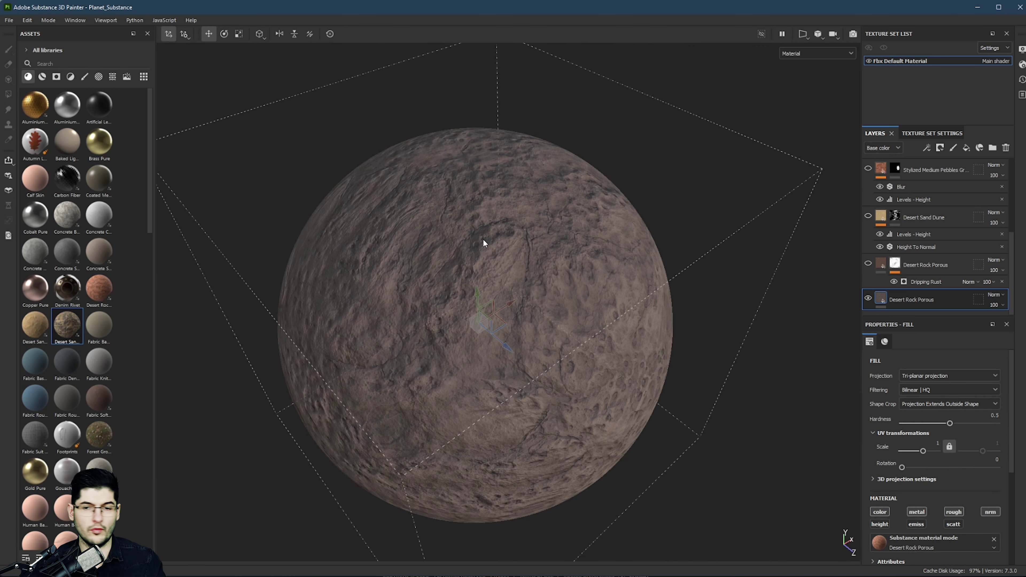
left_click_drag(555, 213, 758, 276, "alt")
Step: Show the upper Desert Rock Porous layer masked with Dripping Rust and inspect its coverage on the sphere
left_click(867, 264)
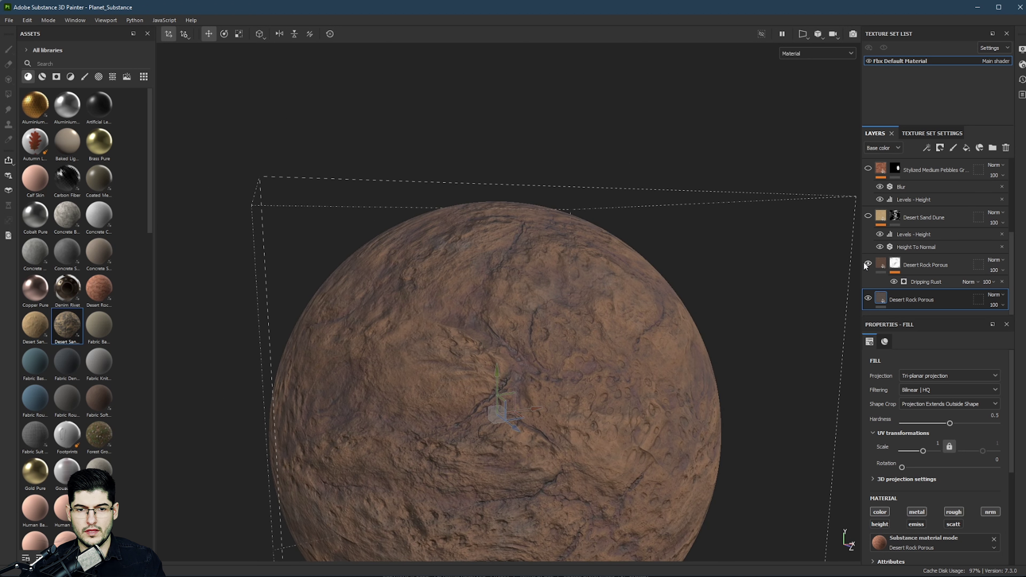
left_click_drag(689, 310, 596, 358, "alt")
middle_click_drag(596, 358, 488, 284, "alt")
left_click_drag(679, 324, 638, 305, "alt")
Step: Open the settings of the Dripping Rust generator on the upper Desert Rock Porous layer's mask and view the surface closely
left_click(922, 281)
left_click_drag(651, 276, 587, 259, "alt")
scroll(545, 287, "up", 2)
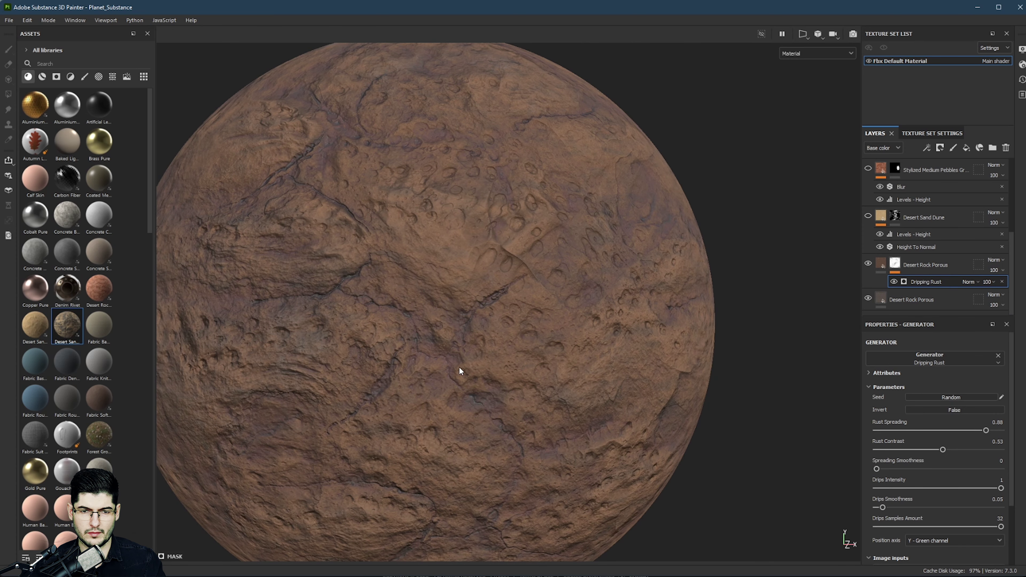
Step: Review the mesh map baking settings for the planet without starting a bake
left_click_drag(460, 371, 527, 314, "alt")
right_click_drag(526, 314, 491, 240, "alt")
left_click(27, 19)
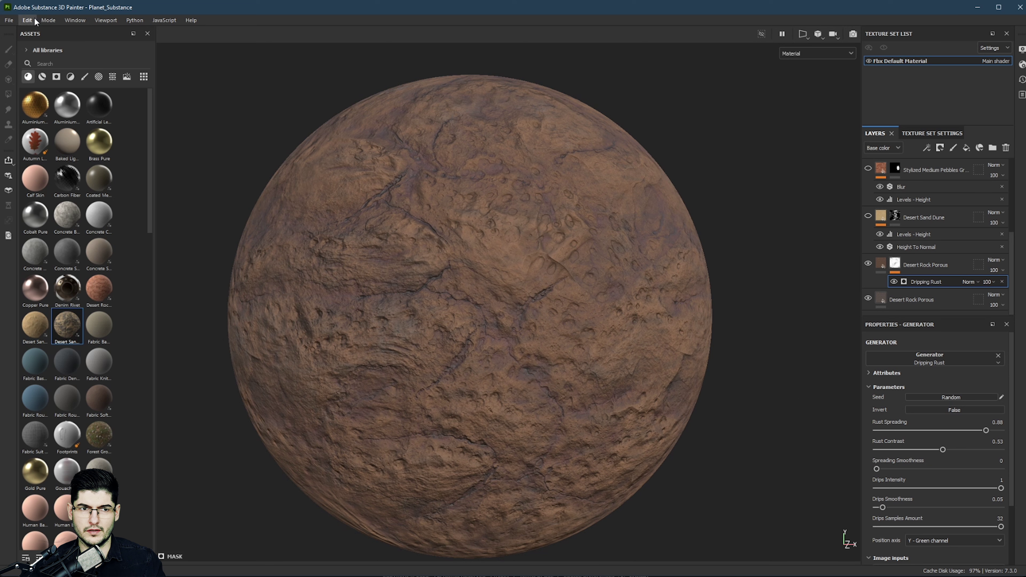
left_click(53, 68)
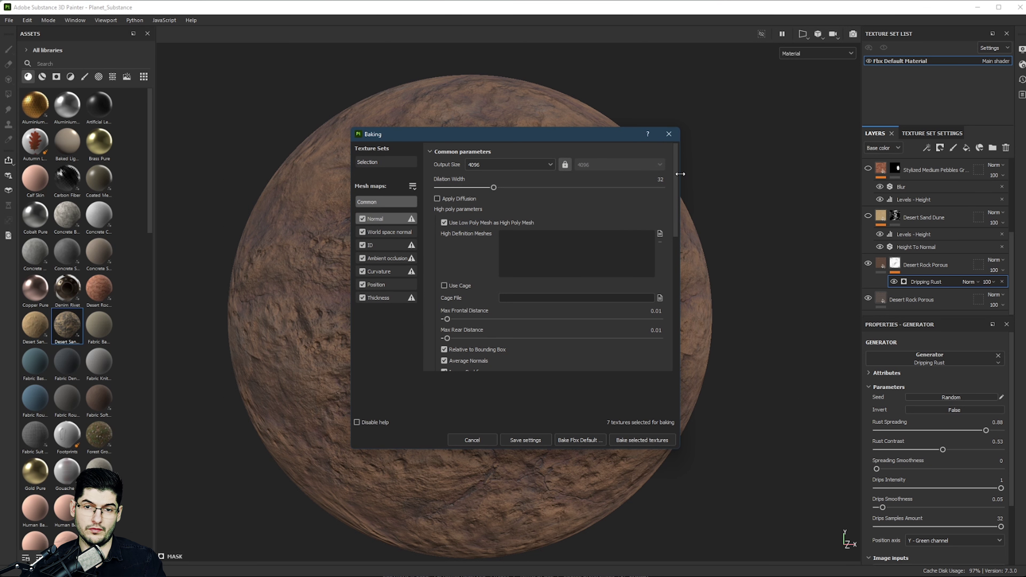
left_click(665, 137)
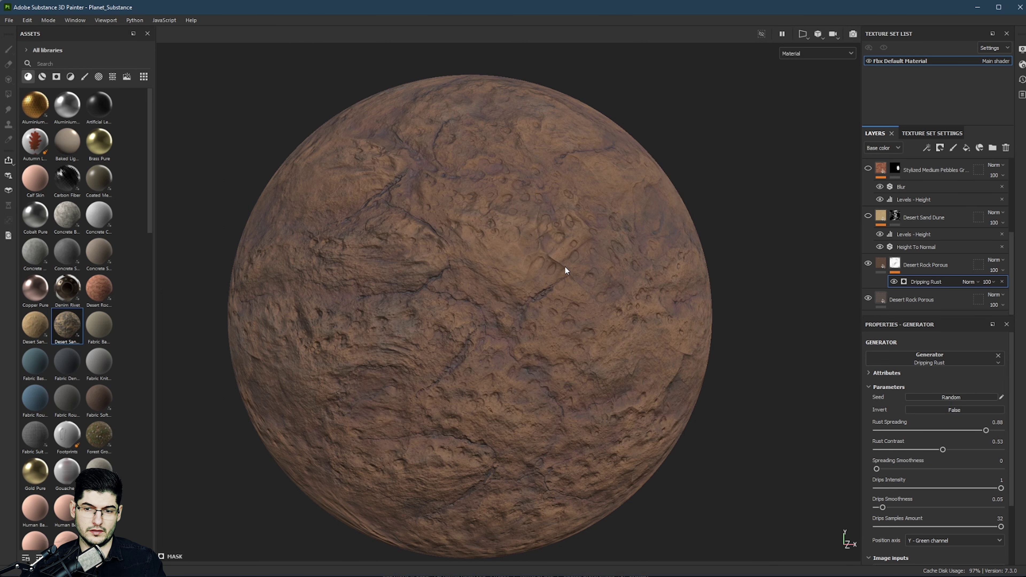
Step: Show the Desert Sand Dune layer and inspect its sand patches and raised edges around the planet
left_click(867, 217)
left_click_drag(648, 231, 715, 228, "alt")
middle_click_drag(461, 268, 773, 270, "alt")
scroll(774, 271, "down", 2)
mouse_move(729, 282)
left_mouse_down("alt")
mouse_move(707, 171)
mouse_move(703, 286)
mouse_move(623, 371)
mouse_move(533, 230)
mouse_move(544, 275)
mouse_move(401, 360)
mouse_move(639, 392)
mouse_move(414, 295)
left_mouse_up("alt")
right_click_drag(415, 295, 394, 285, "shift")
middle_click_drag(325, 289, 637, 335, "alt")
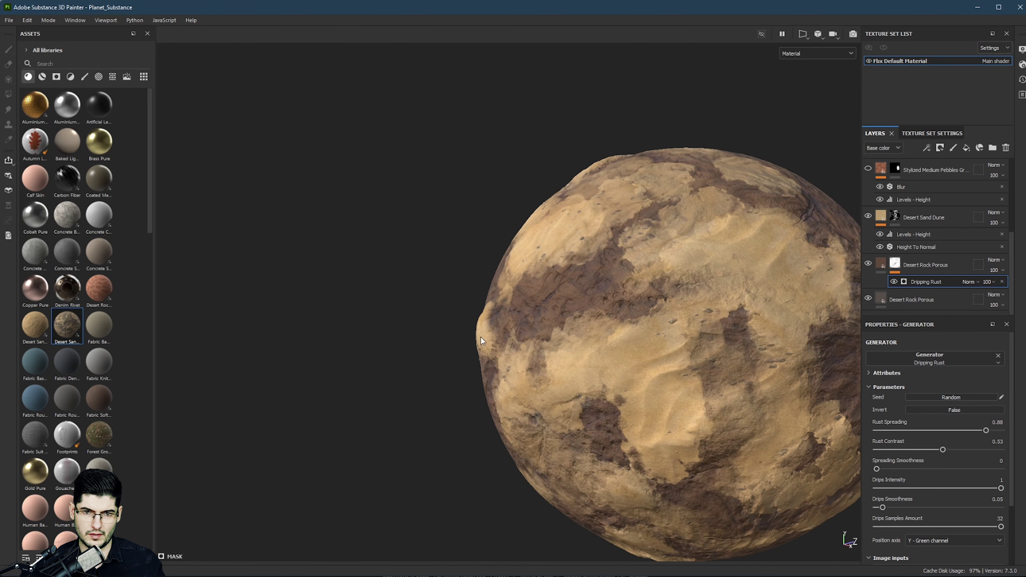
left_click_drag(482, 310, 480, 339, "alt")
right_click_drag(481, 339, 803, 194, "alt")
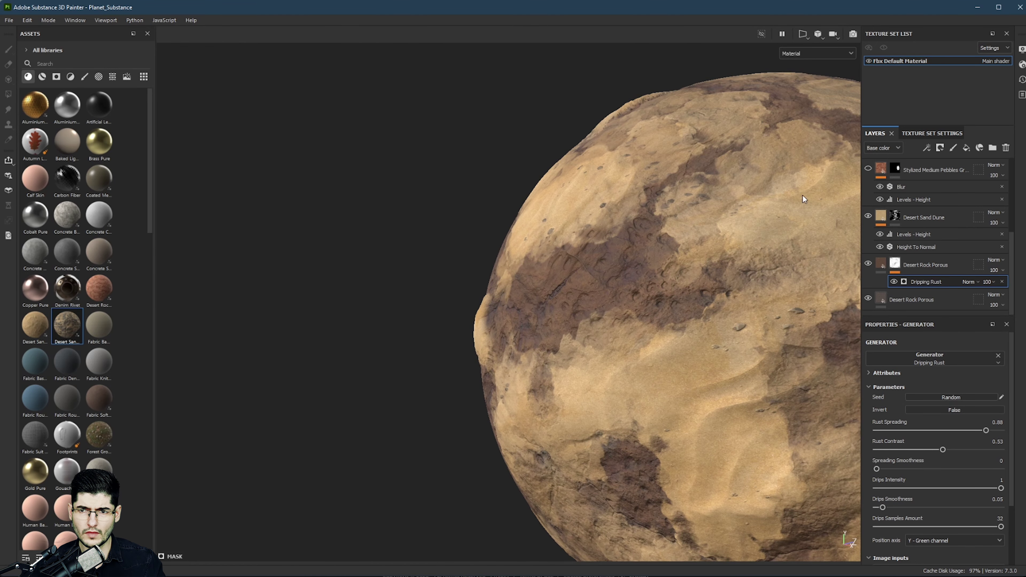
middle_click_drag(716, 232, 642, 231, "alt")
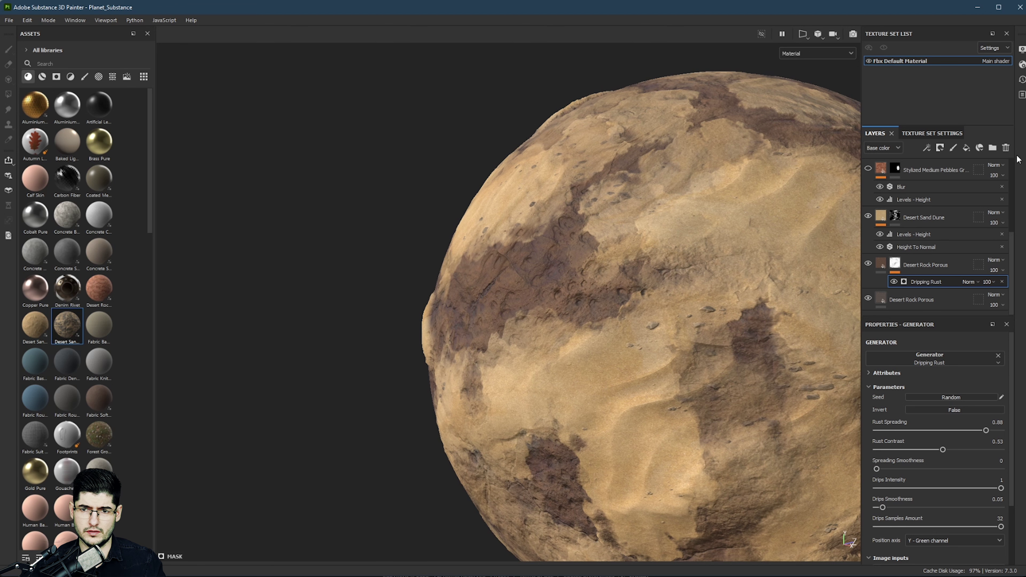
middle_click_drag(724, 301, 522, 287, "alt")
Step: View the planet's shader settings for the asm-metal-rough shader and close them
left_click(1023, 64)
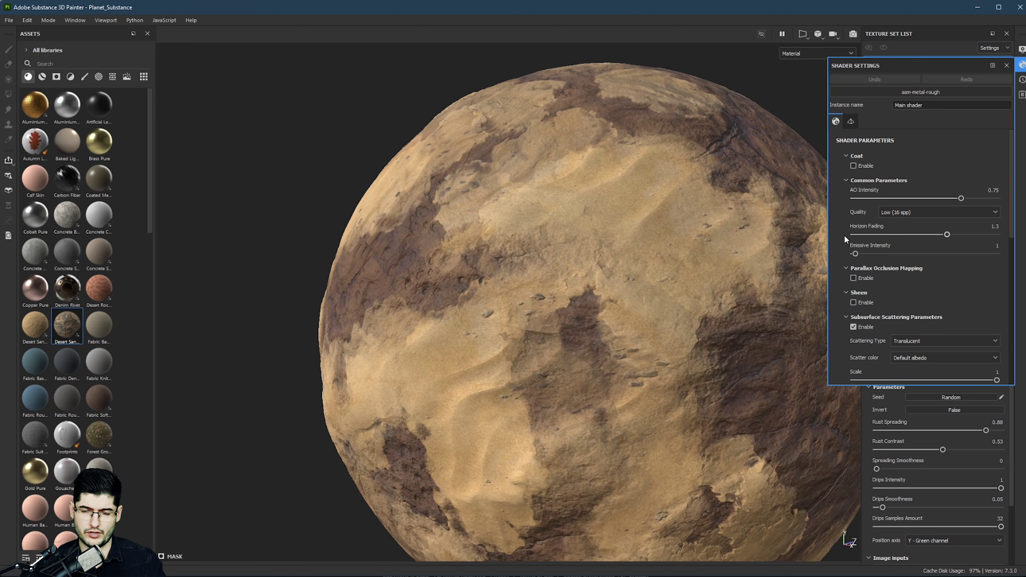
left_click_drag(632, 253, 656, 261, "alt")
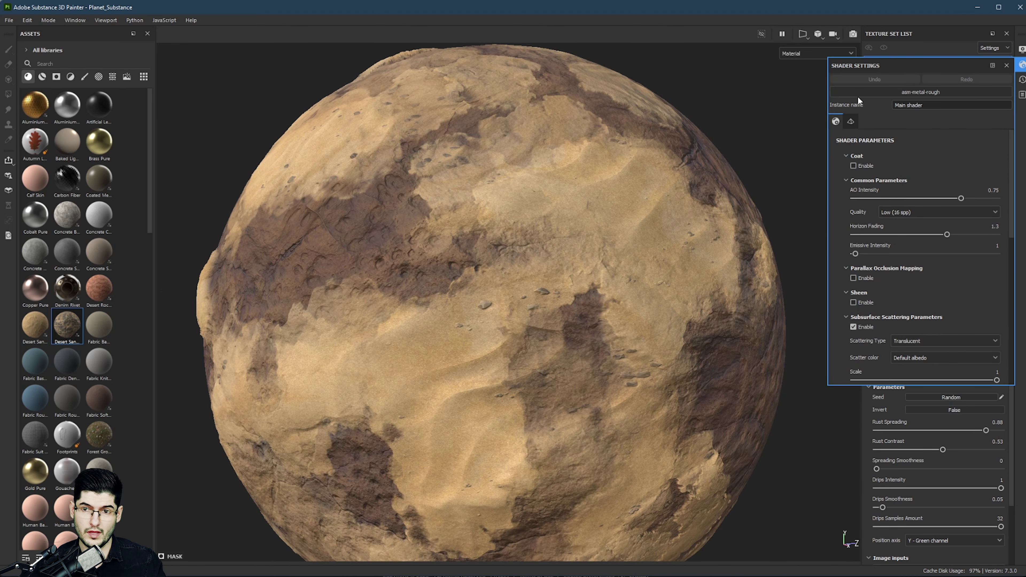
left_click(1006, 65)
Step: Show the lowest Stylized Medium Pebbles layer and inspect its reddish rock relief around the crater
scroll(907, 255, "up", 3)
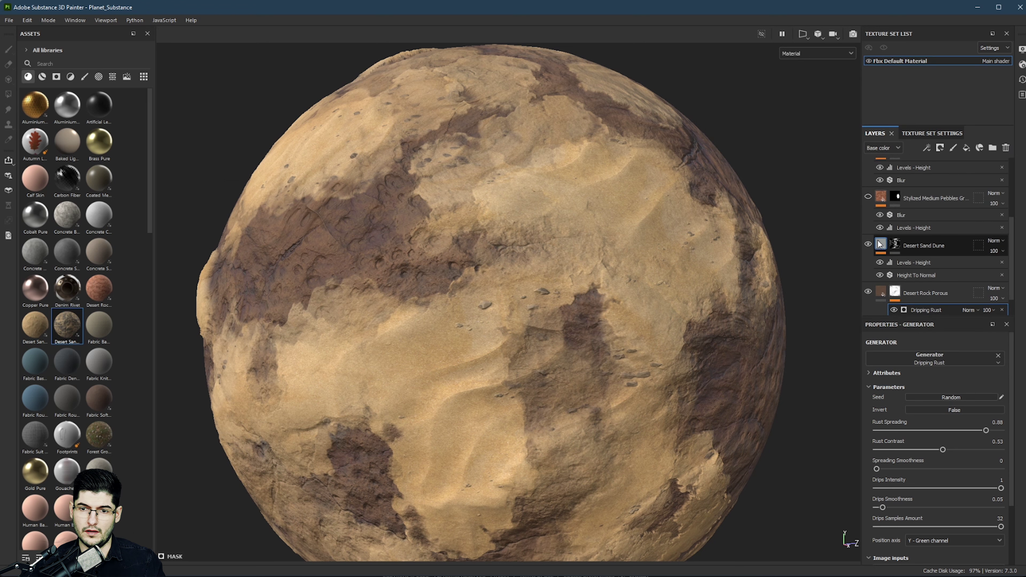
left_click(868, 225)
left_click_drag(755, 243, 617, 350, "alt")
middle_click_drag(617, 350, 493, 281, "alt")
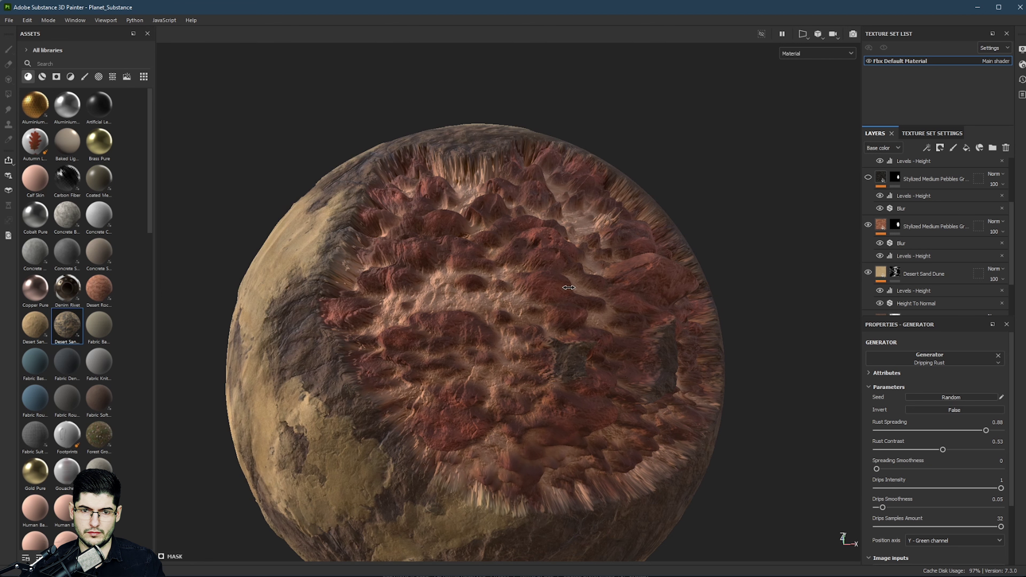
right_click_drag(568, 287, 595, 292, "shift")
left_click_drag(483, 261, 590, 243, "alt")
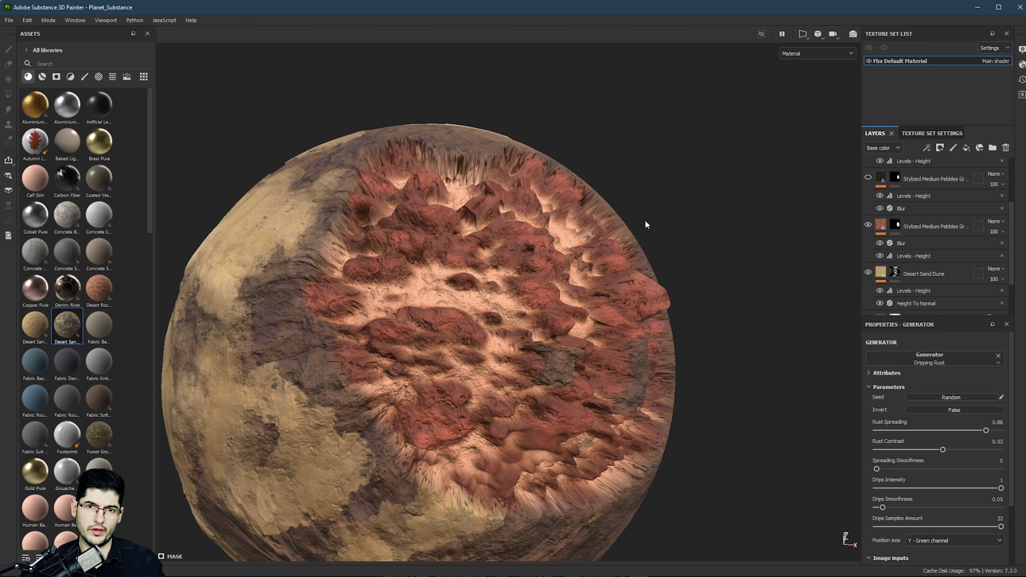
Step: Show the dark grey Stylized Medium Pebbles layer and the dark red one directly above it, and inspect the crater's core
scroll(904, 211, "up", 2)
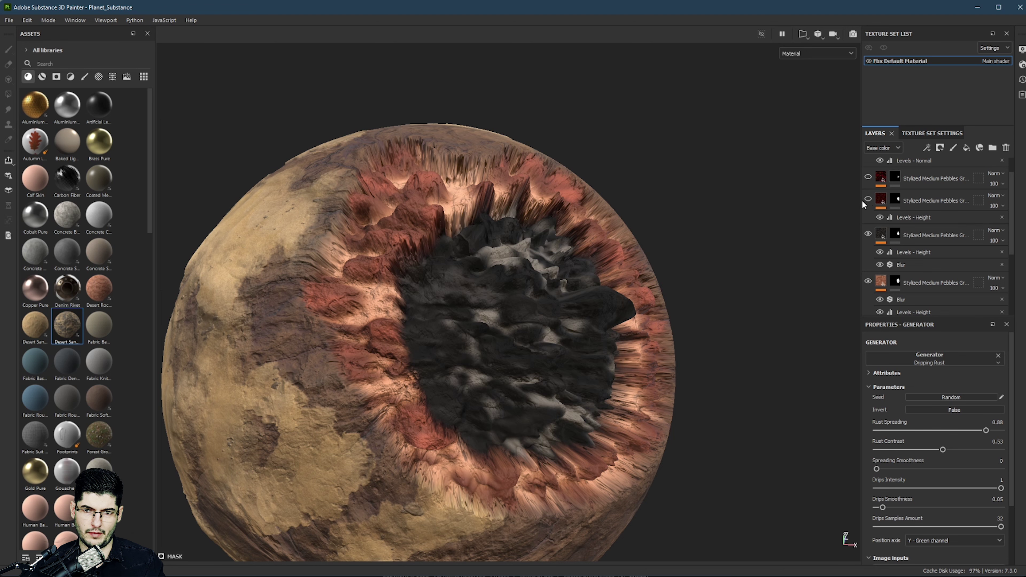
left_click(867, 199)
left_click_drag(640, 271, 690, 336, "alt")
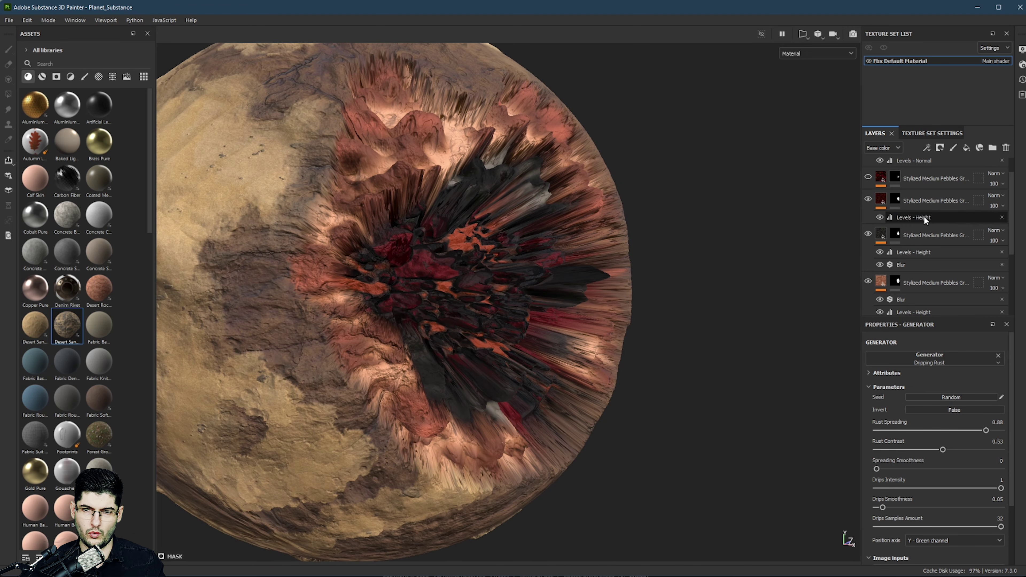
left_click_drag(395, 277, 365, 250, "alt")
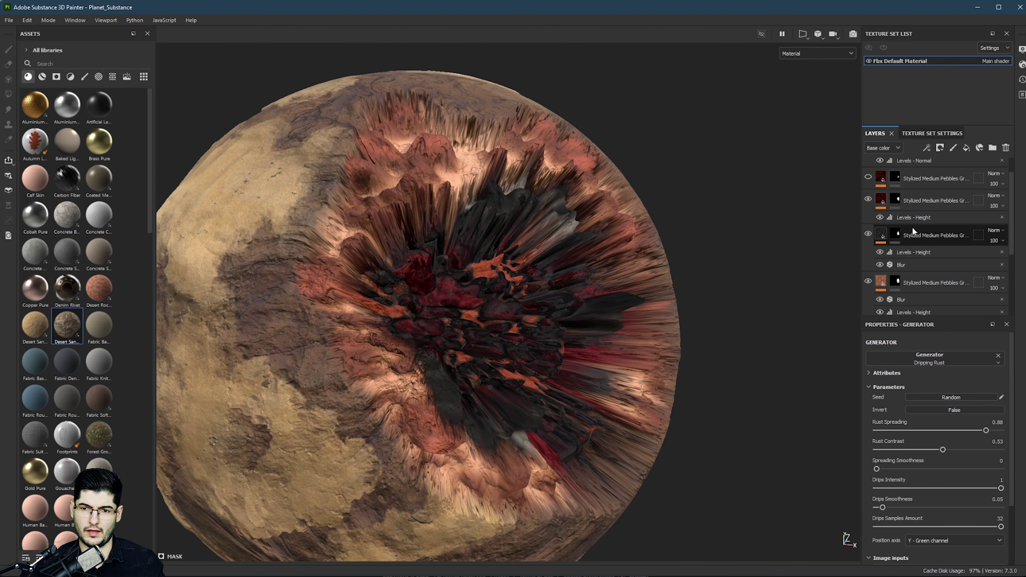
Step: Open the Height levels of the lower dark red pebbles layer, show the uppermost Stylized Medium Pebbles layer and inspect the crater
left_click(921, 226)
left_click(914, 220)
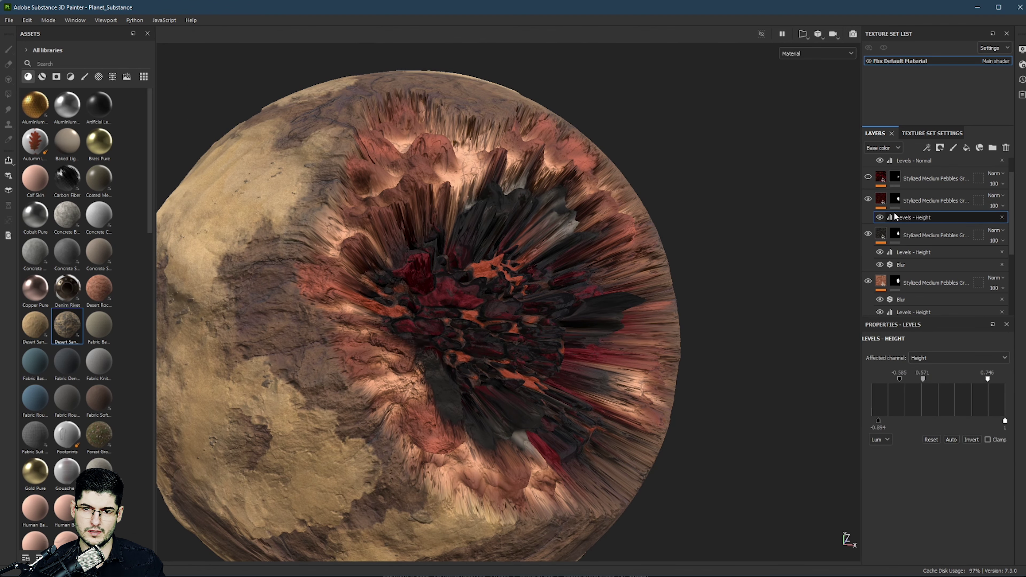
left_click_drag(565, 309, 596, 327, "alt")
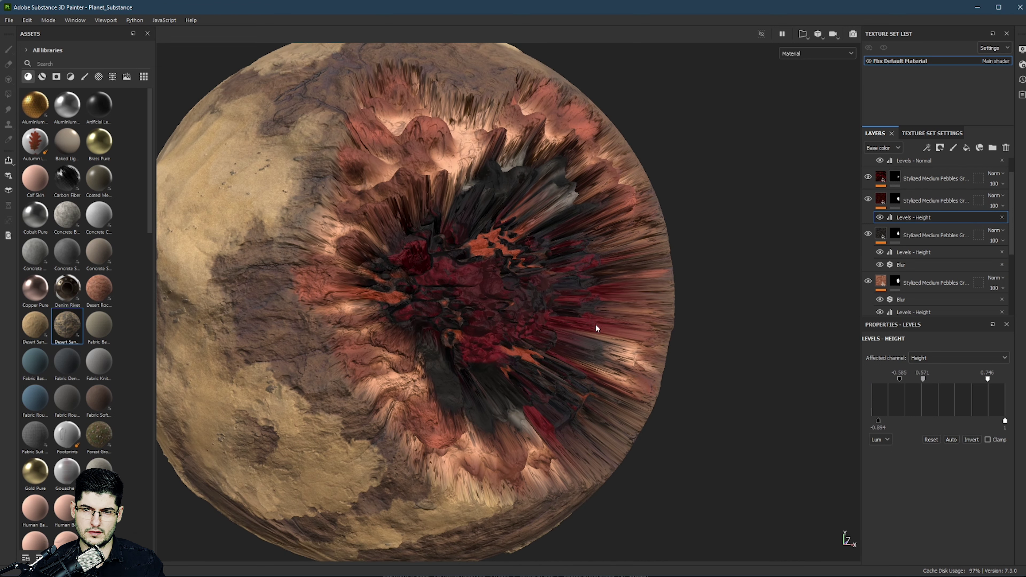
scroll(921, 236, "up", 1)
mouse_move(562, 288)
left_mouse_down("alt")
mouse_move(442, 284)
mouse_move(564, 295)
left_mouse_up("alt")
left_click_drag(494, 283, 544, 288, "alt")
scroll(541, 291, "down", 1)
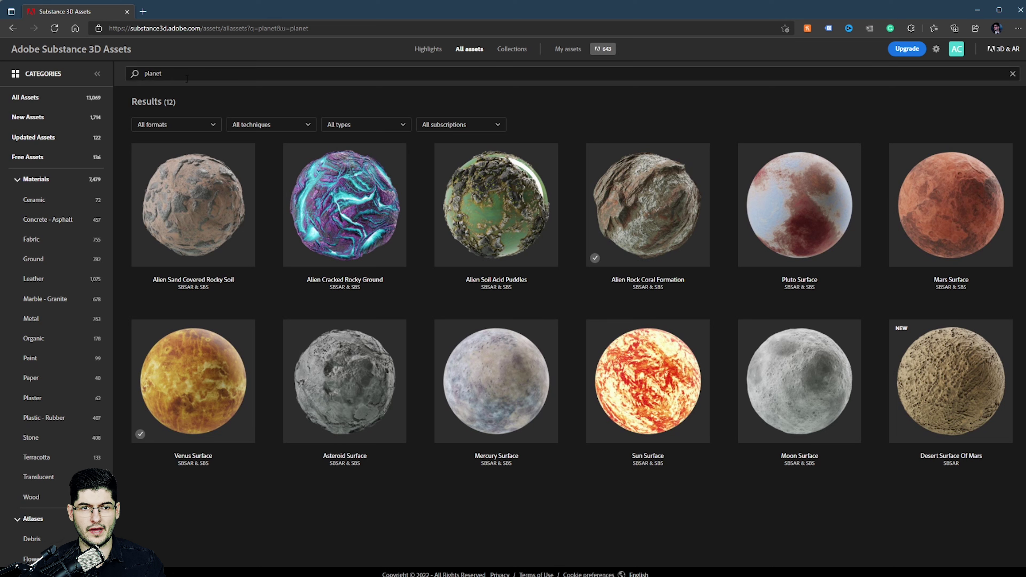
Step: On the Adobe Substance 3D Assets website, view the Mars Surface material from the planet results and its detailed image
mouse_move(204, 184)
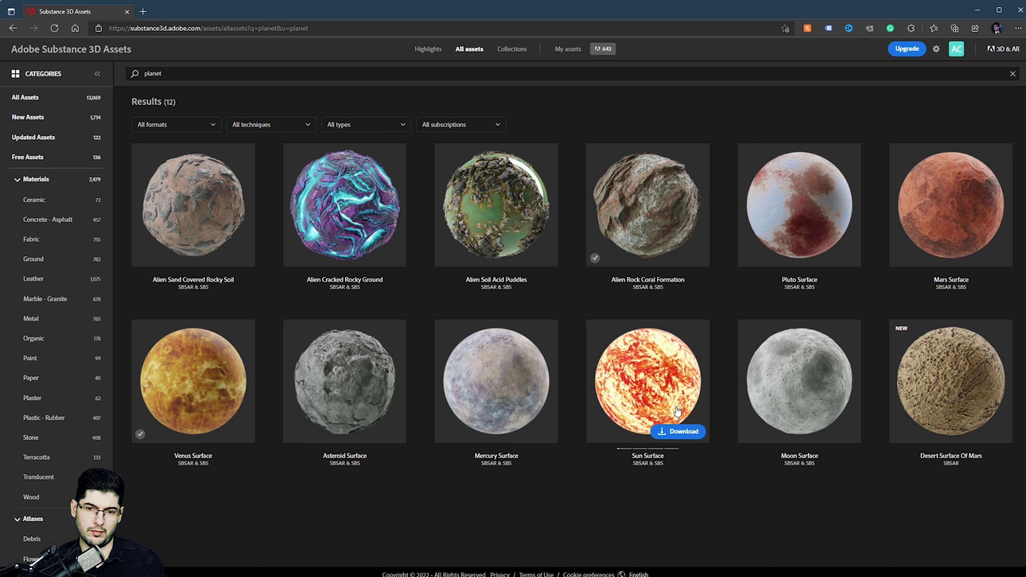
left_click(956, 222)
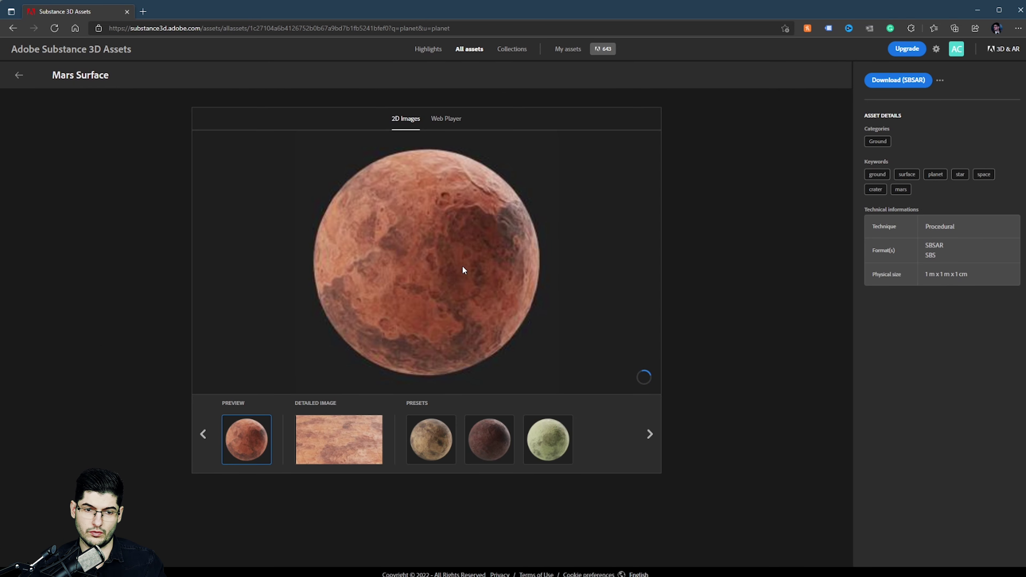
left_click(328, 447)
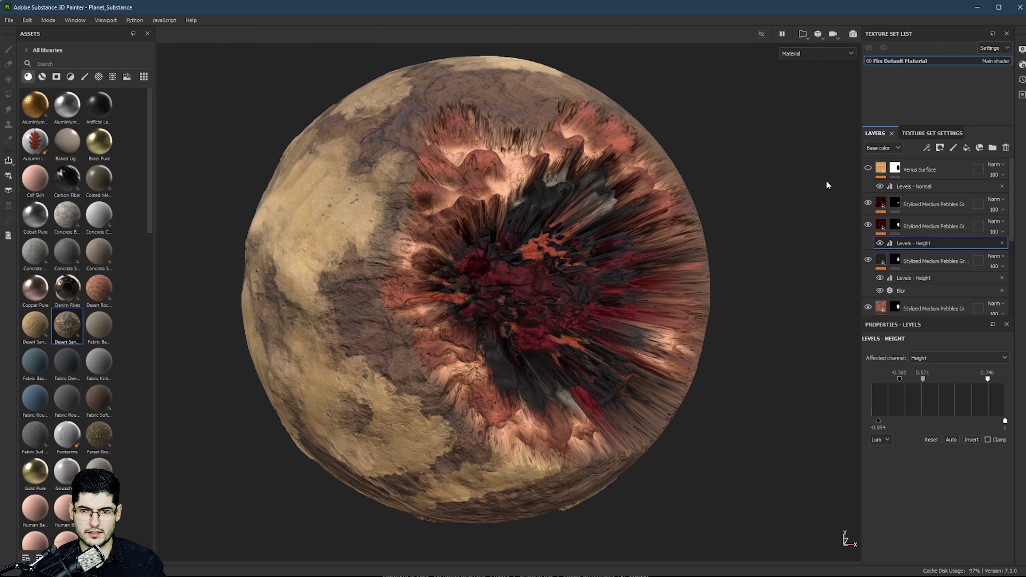
Step: Show the Venus Surface layer, inspect its coverage around the crater and open the layer's fill settings
left_click(869, 168)
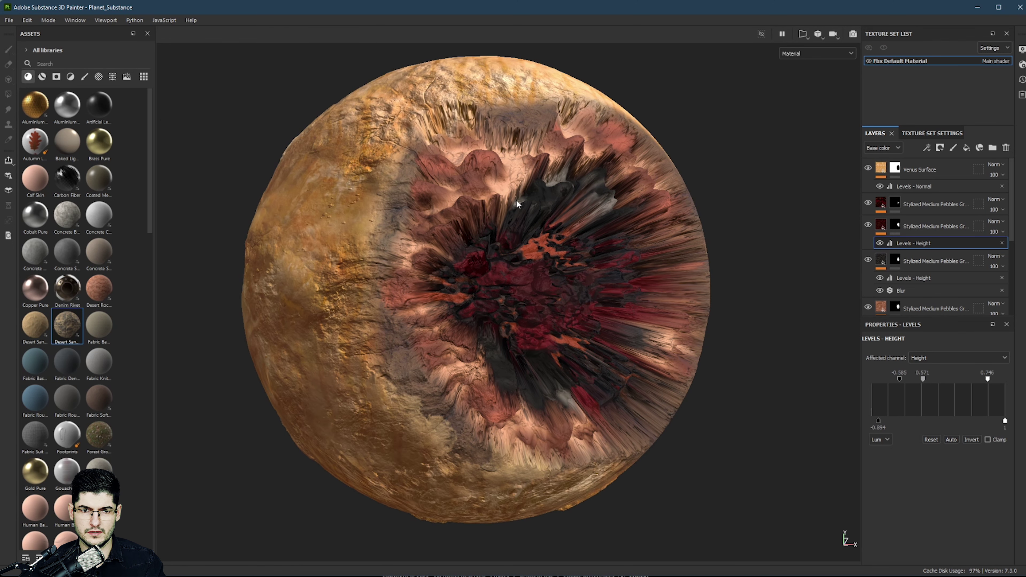
left_click_drag(518, 202, 663, 209, "alt")
middle_click_drag(440, 202, 536, 293, "alt")
left_click_drag(536, 293, 473, 262, "alt")
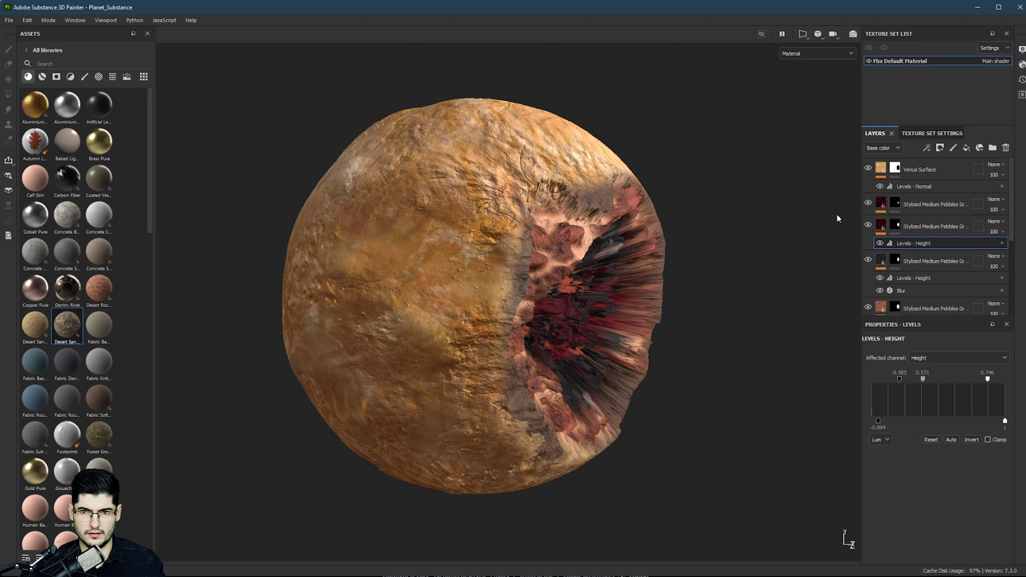
left_click(929, 169)
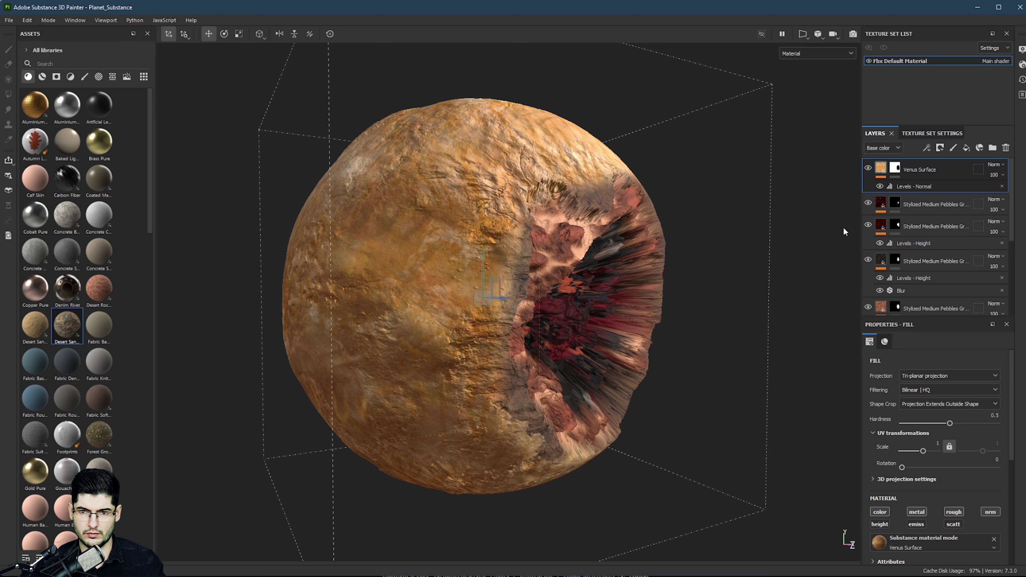
Step: Hide both Desert Rock Porous layers to compare the planet's surface without them, and show both layers again
scroll(909, 242, "down", 5)
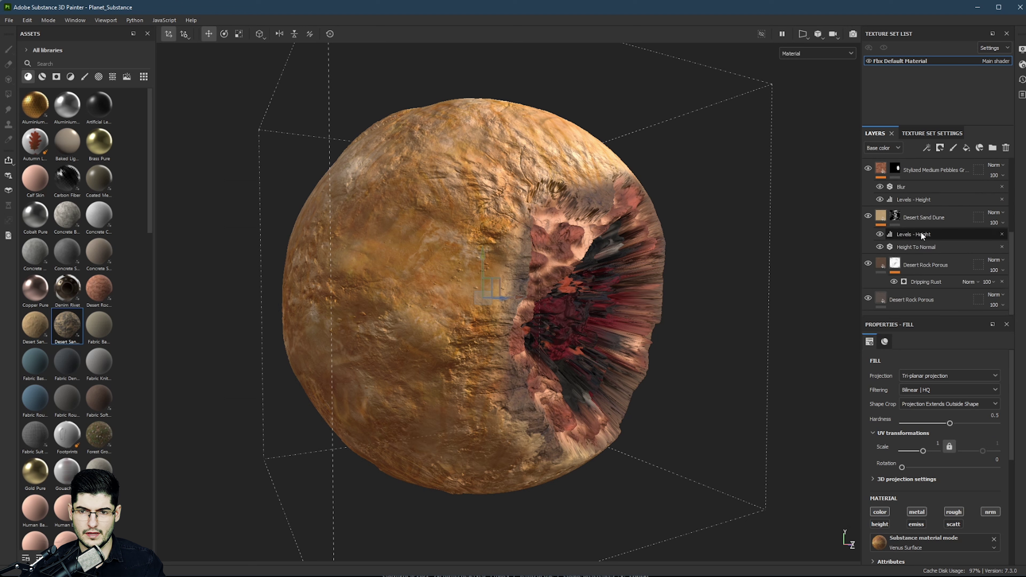
left_click(869, 263)
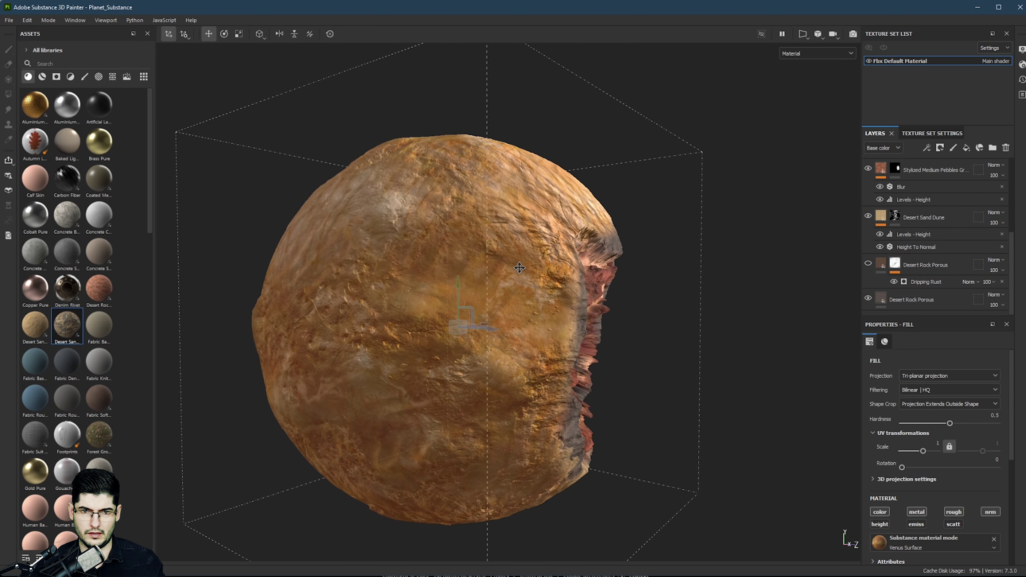
left_click(869, 298)
left_click_drag(695, 239, 627, 247, "alt")
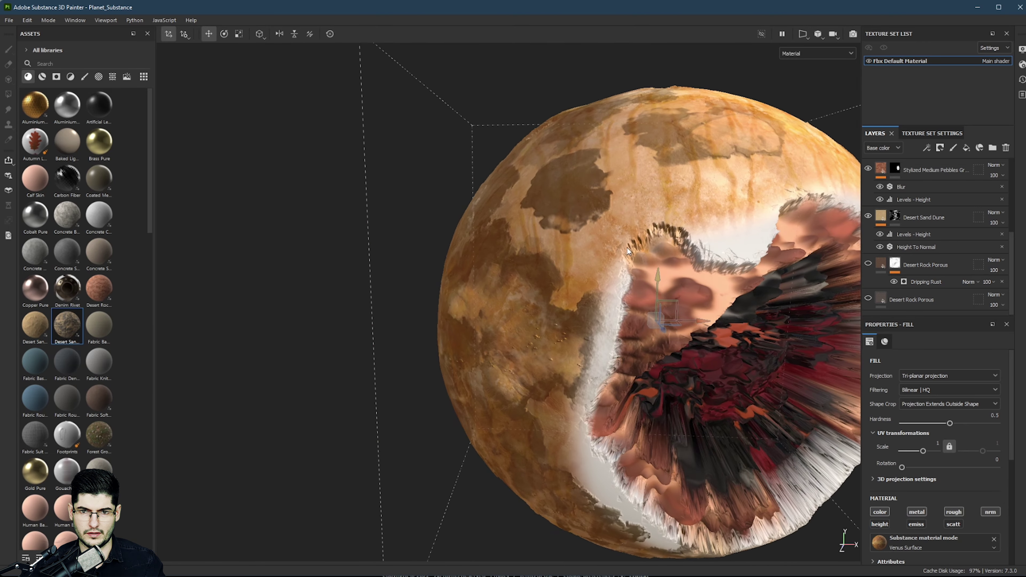
middle_click_drag(627, 247, 472, 261, "alt")
right_click_drag(472, 261, 475, 265, "shift")
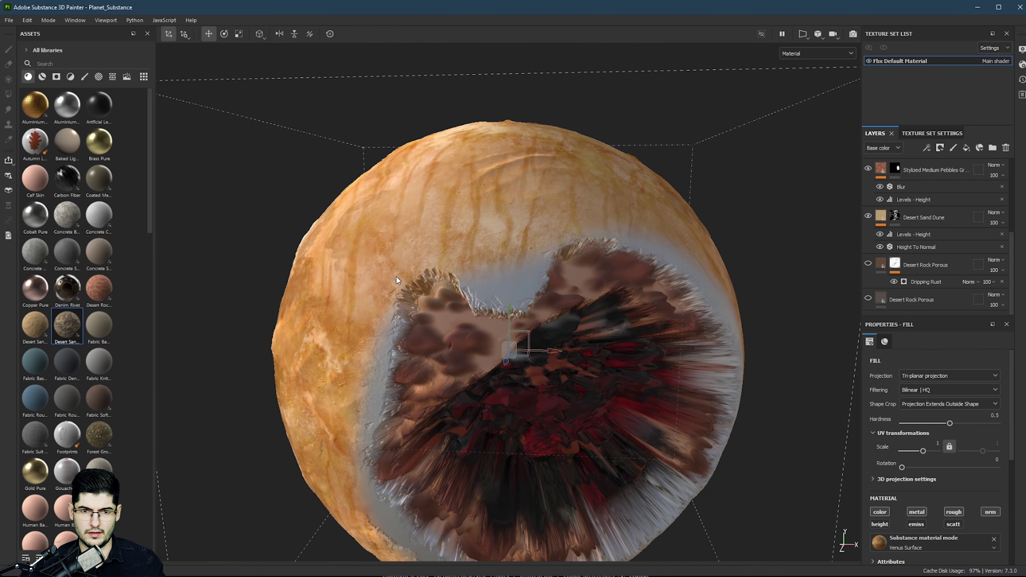
left_click_drag(388, 288, 524, 237, "alt")
left_click(869, 299)
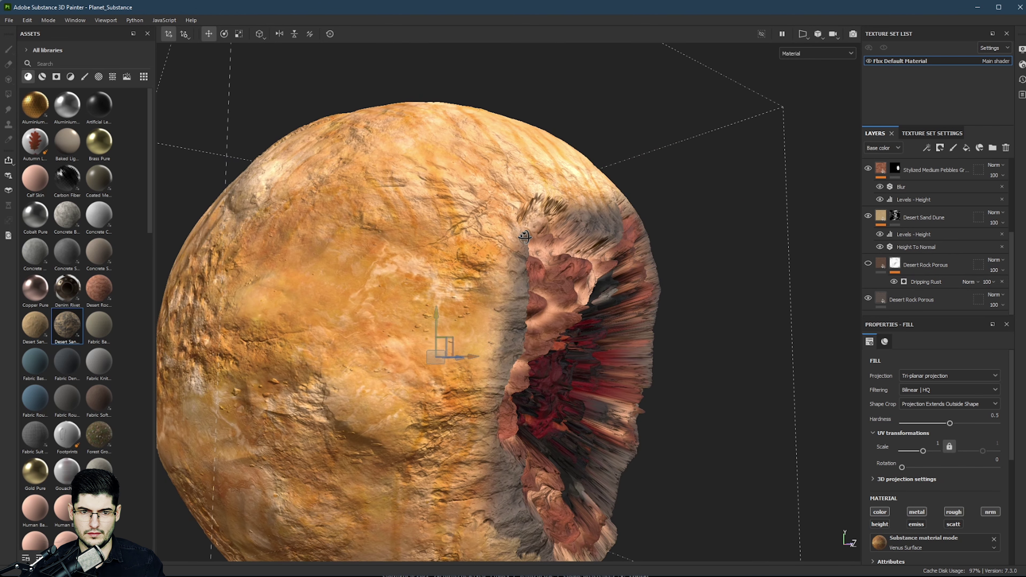
left_click_drag(450, 243, 834, 279, "alt")
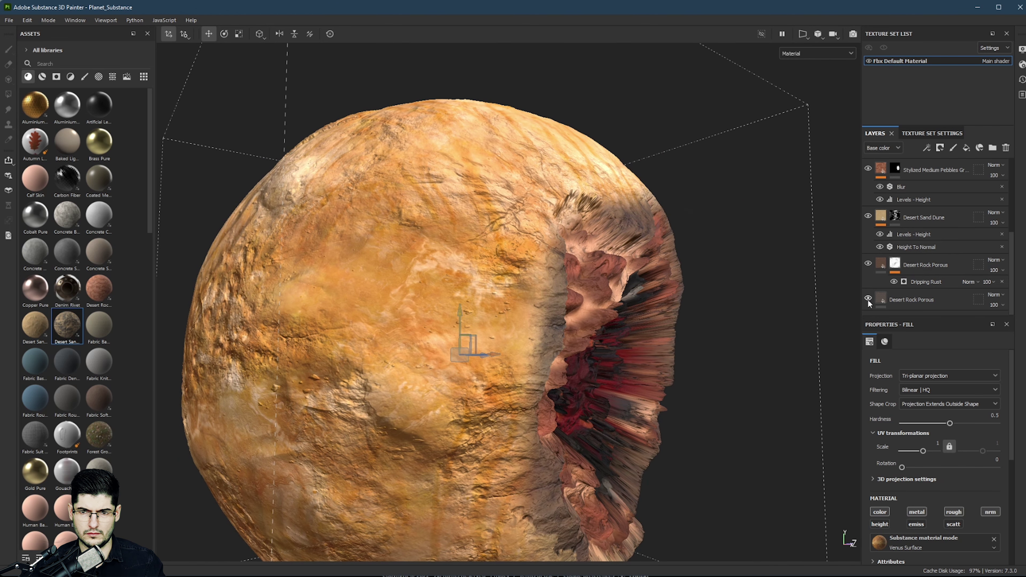
Step: Hide the lowest Desert Rock Porous layer and inspect the planet and its crater from several angles
left_click_drag(617, 308, 563, 332, "alt")
mouse_move(564, 332)
right_mouse_down("shift")
mouse_move(518, 330)
mouse_move(545, 329)
right_mouse_up("shift")
left_click_drag(545, 329, 515, 253, "alt")
right_click_drag(514, 253, 549, 320, "shift")
left_click_drag(549, 320, 387, 275, "alt")
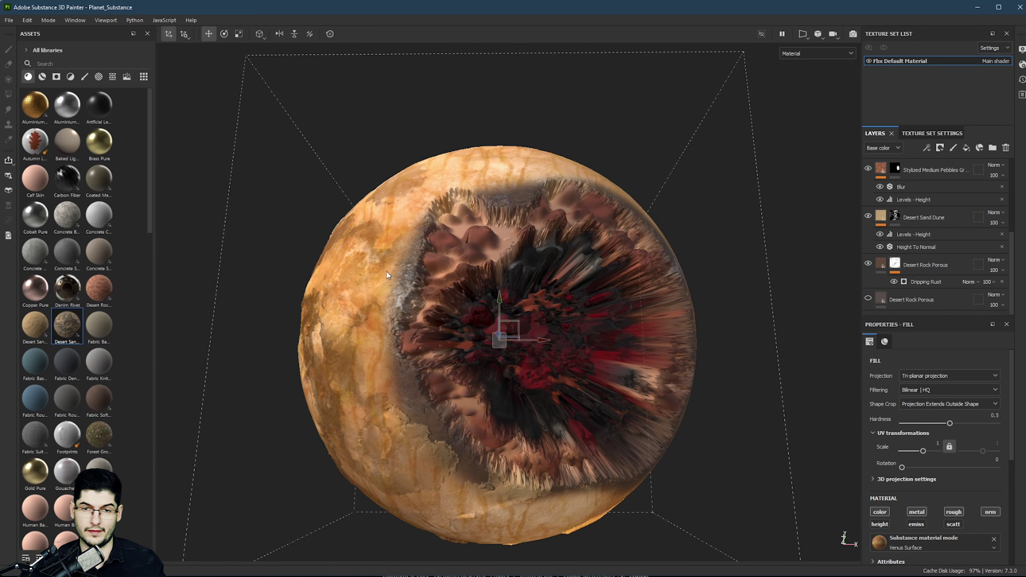
left_click_drag(431, 347, 587, 295, "alt")
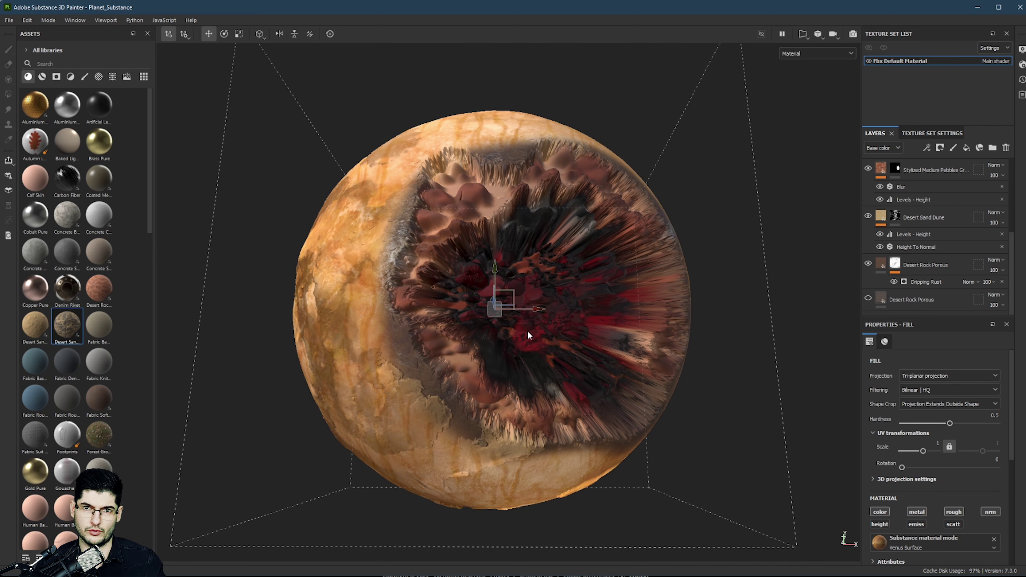
left_click_drag(527, 331, 594, 342, "alt")
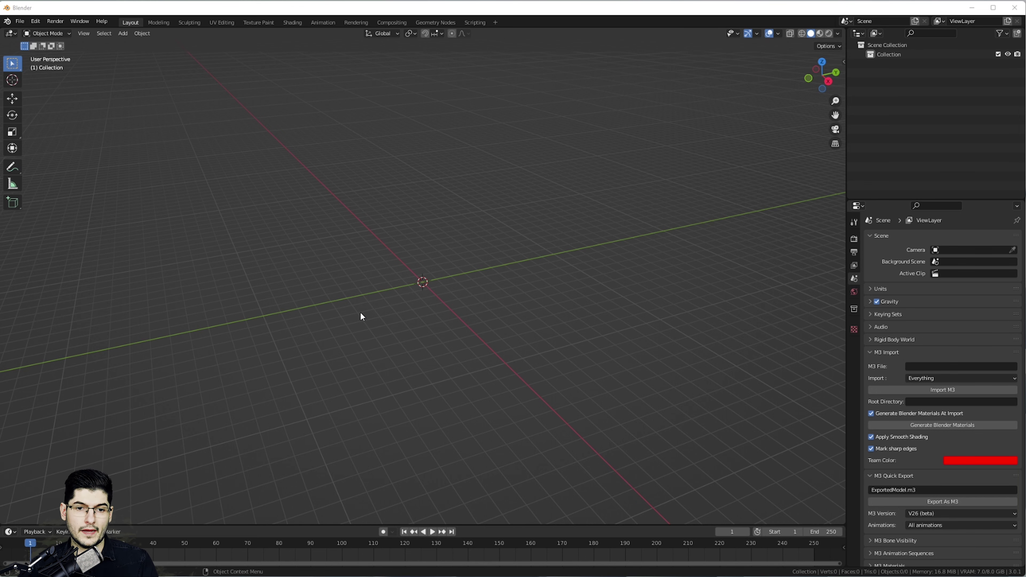
Step: Try an ico sphere as the base mesh in the empty Blender scene and delete it
middle_click_drag(360, 314, 343, 290)
key("shift+a")
mouse_move(343, 291)
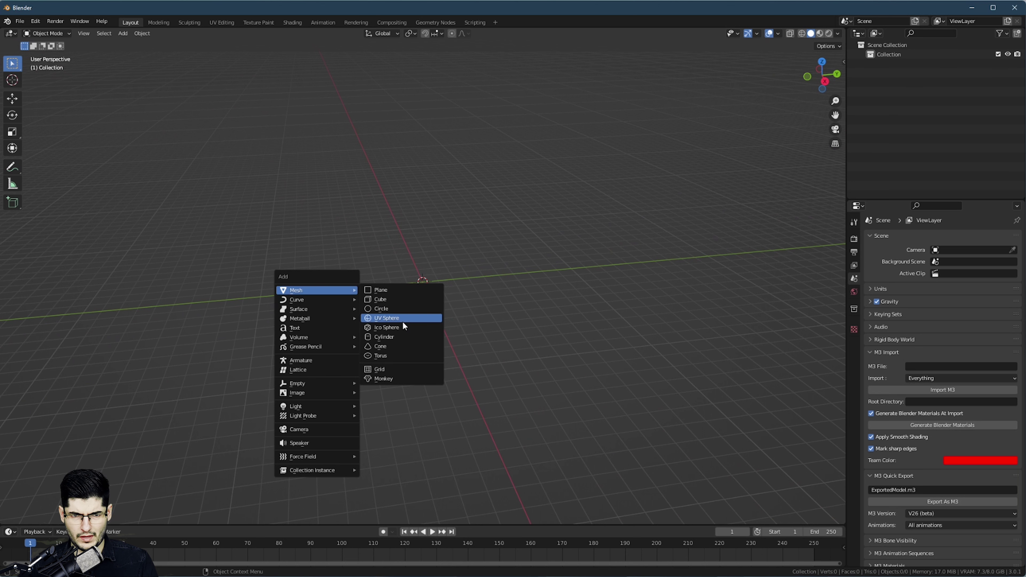
left_click(410, 328)
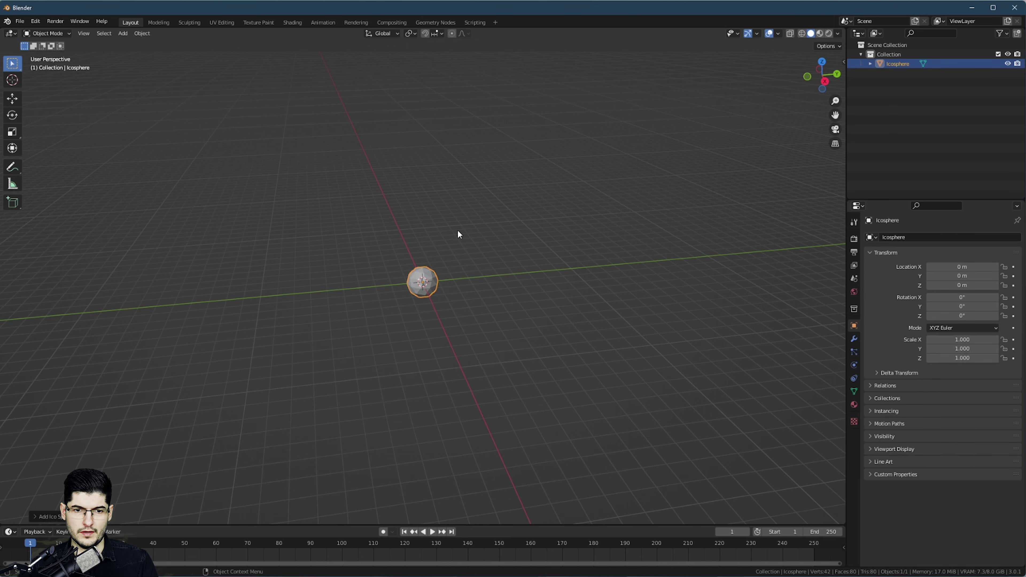
key("x")
left_click(453, 248)
Step: Add a UV sphere at the origin of the empty scene as the planet's base mesh
key("shift+a")
mouse_move(453, 249)
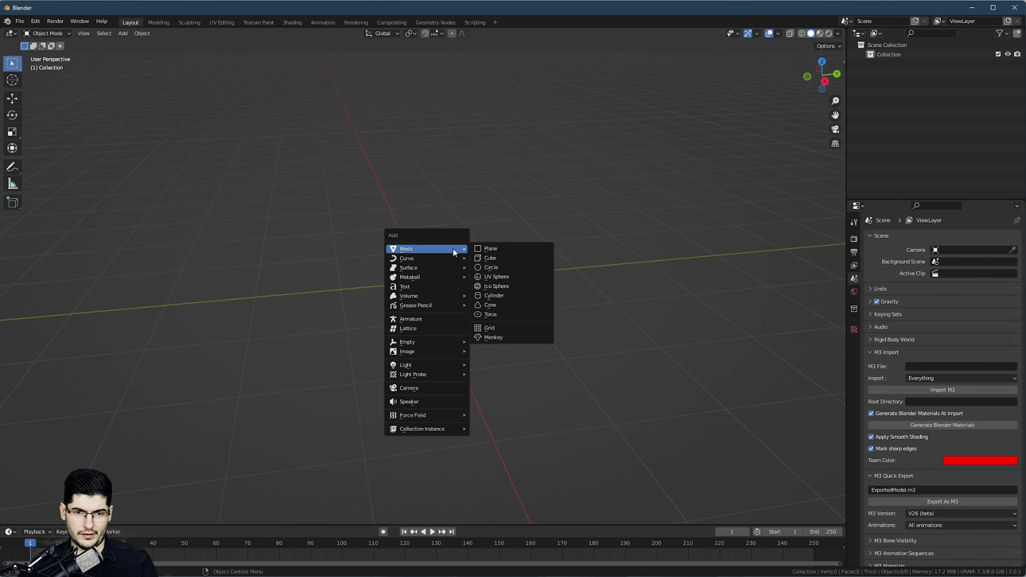
left_click(506, 261)
scroll(449, 277, "up", 2)
mouse_move(449, 273)
middle_mouse_down()
mouse_move(388, 246)
mouse_move(534, 261)
mouse_move(426, 292)
middle_mouse_up()
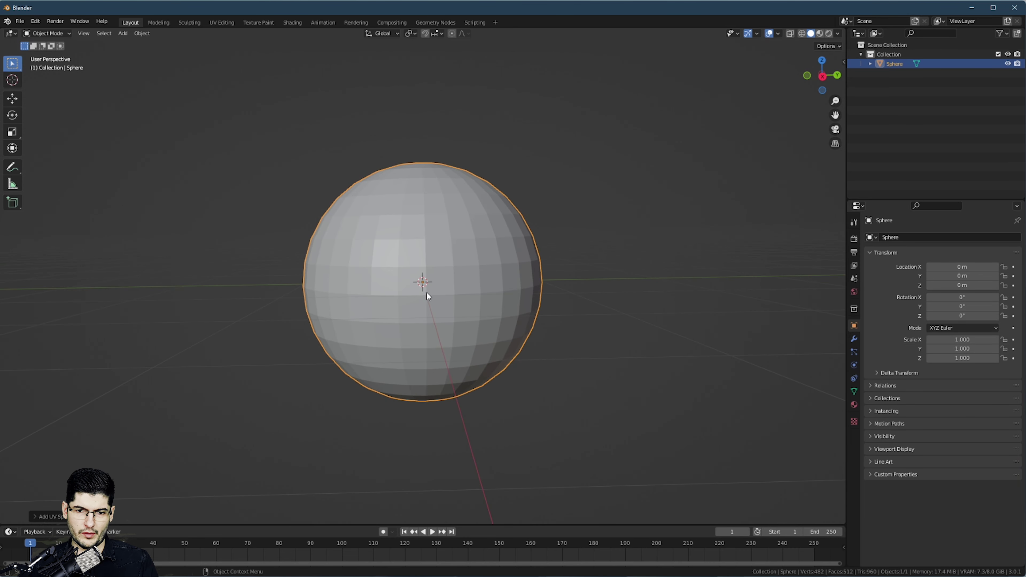
Step: Add a Subdivision Surface modifier to the sphere, set its viewport level to 2 and apply it
left_click(855, 339)
left_click(891, 238)
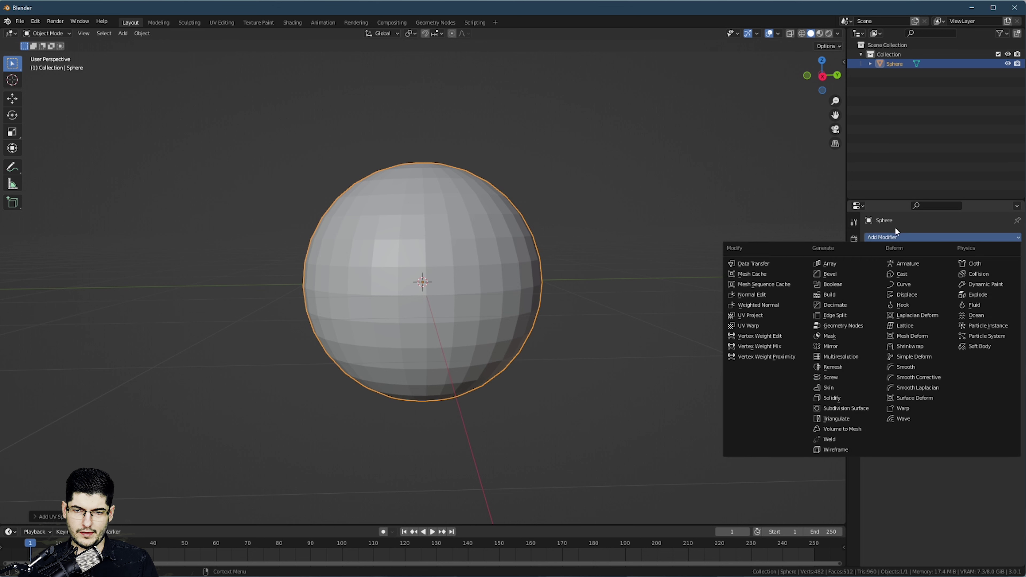
left_click(860, 407)
middle_click_drag(555, 317, 475, 341)
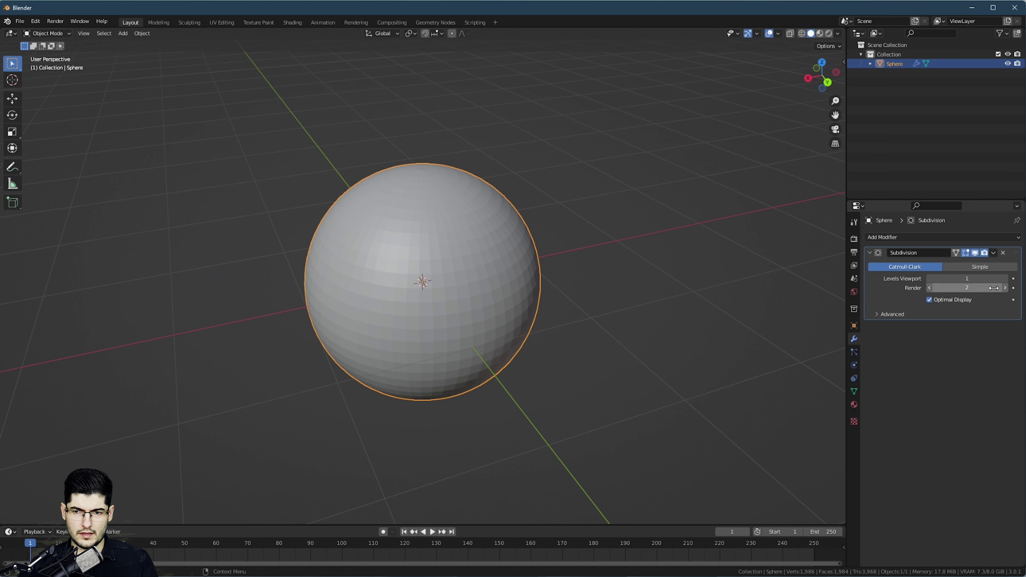
left_click_drag(969, 279, 975, 278)
middle_click_drag(788, 255, 711, 242)
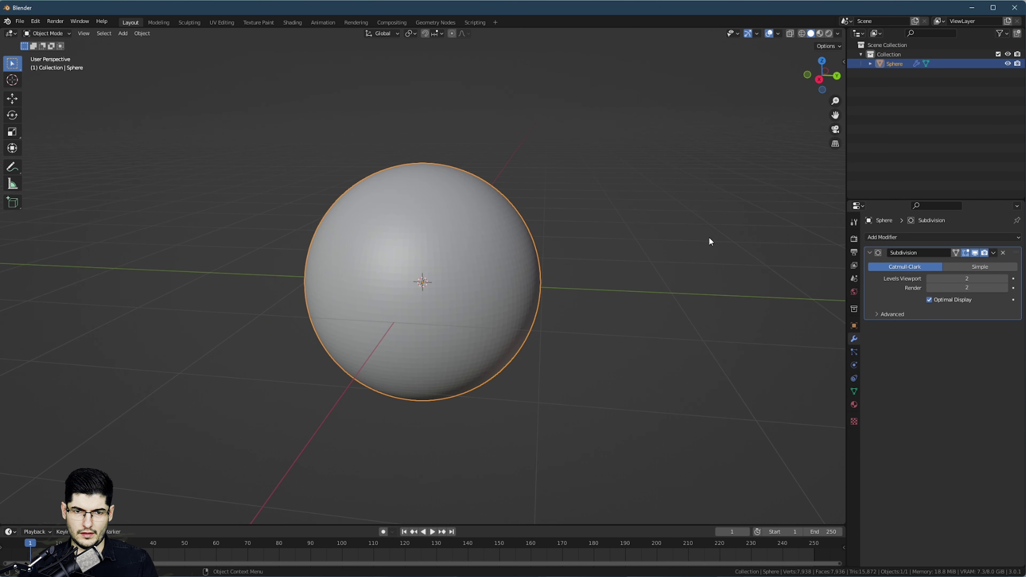
middle_click_drag(395, 277, 424, 235)
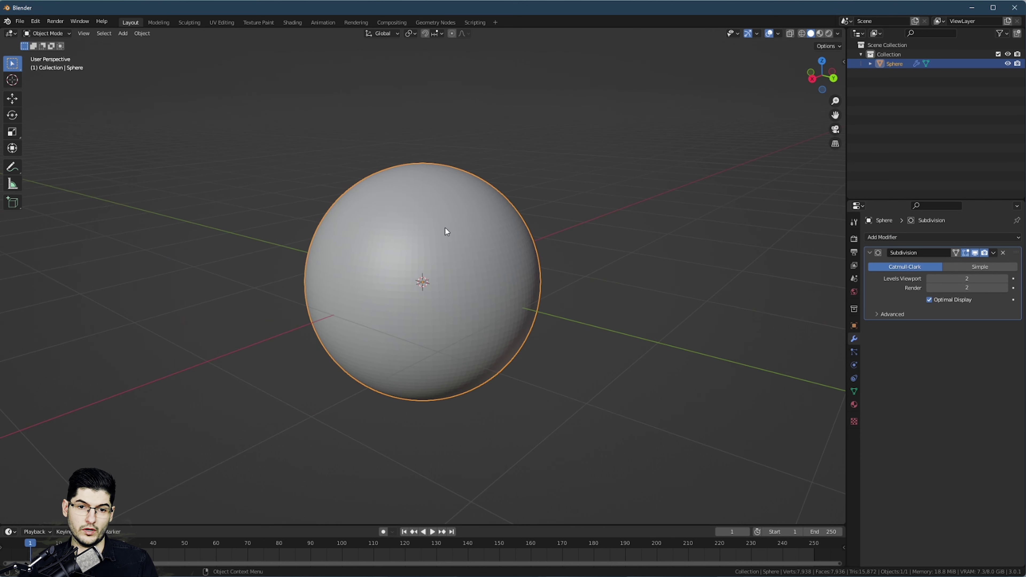
left_click(993, 254)
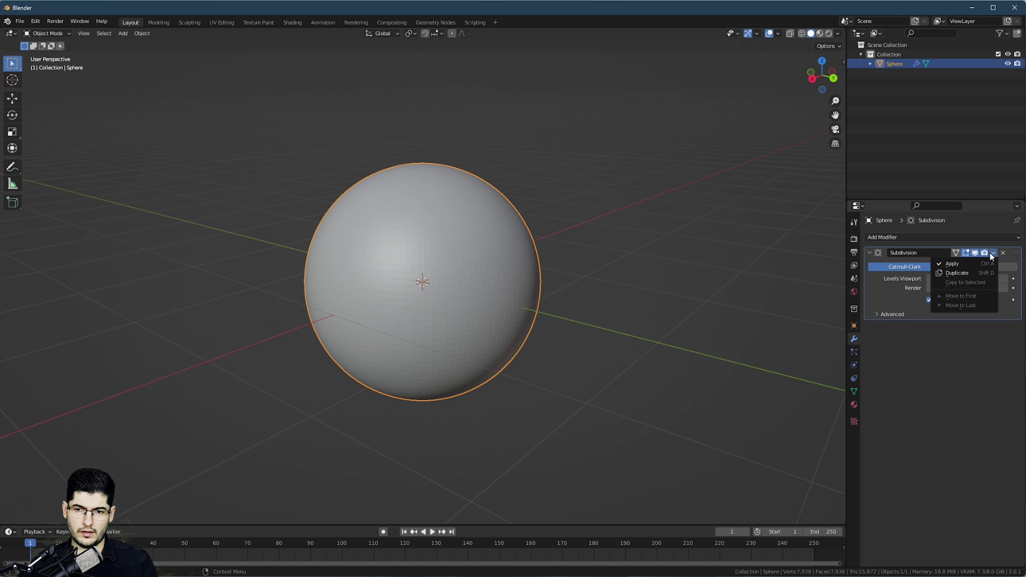
left_click(971, 263)
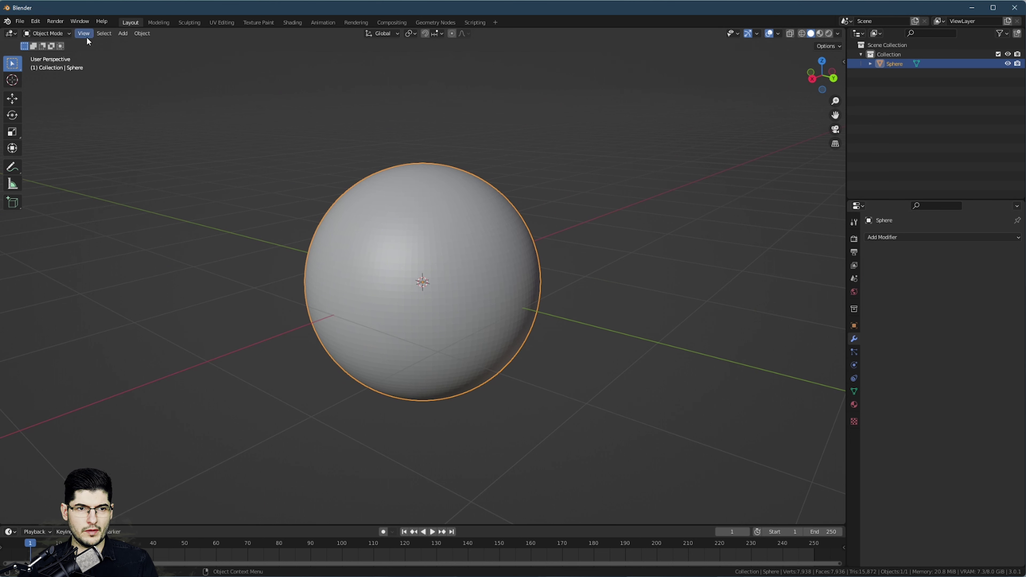
Step: Shade the subdivided sphere smooth
left_click(136, 36)
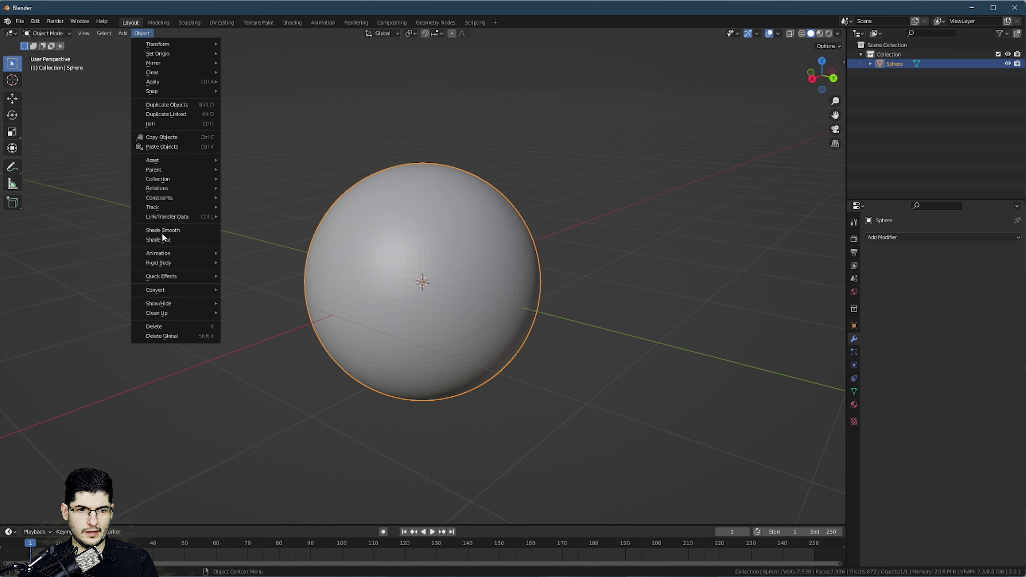
left_click(163, 232)
middle_click_drag(298, 234, 425, 159)
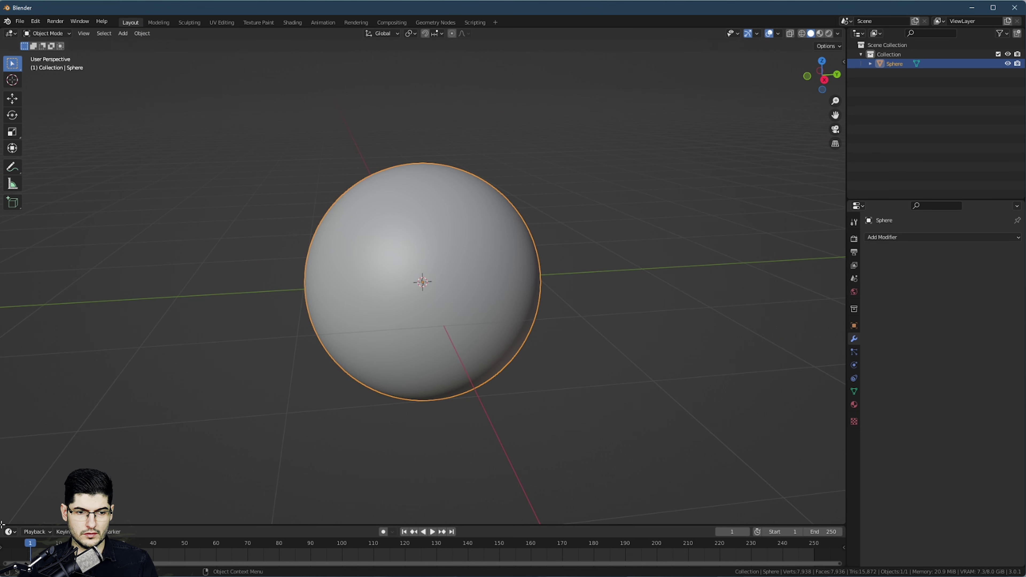
Step: Split the 3D viewport vertically into two areas and turn one of them into a UV Editor
left_click_drag(4, 521, 413, 505)
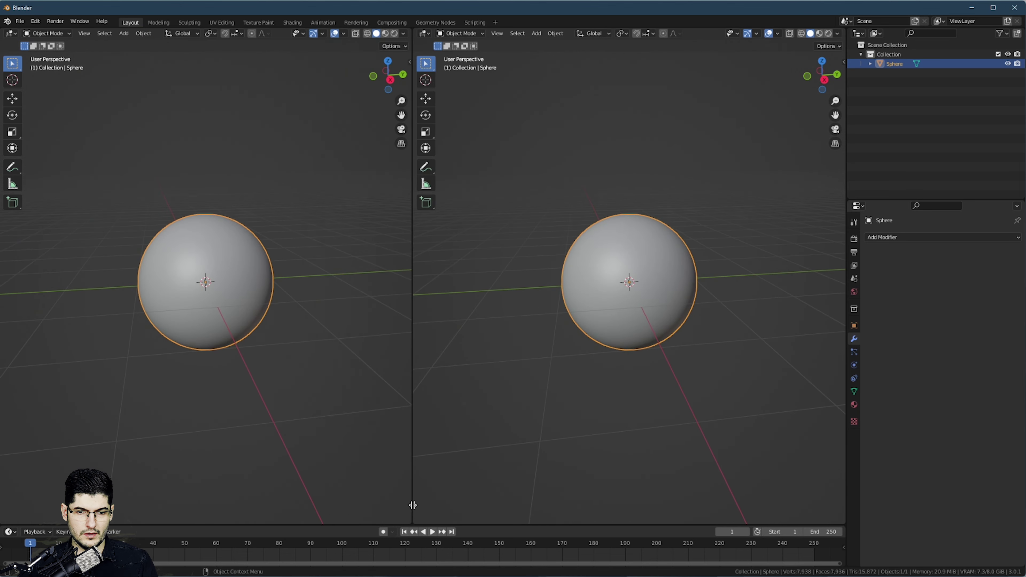
left_click(11, 33)
left_click(33, 70)
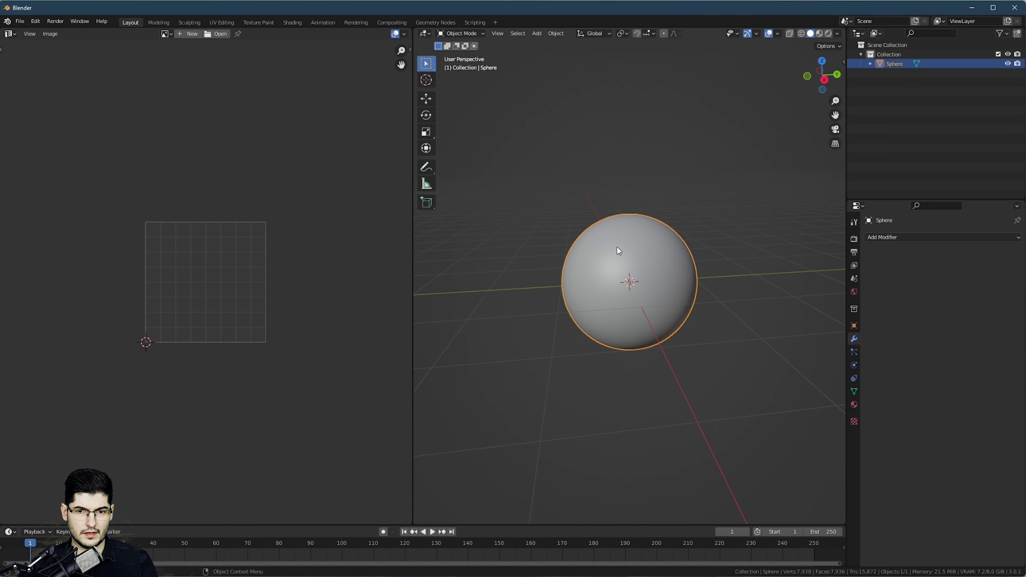
Step: Examine the sphere's UV layout in Edit Mode and return to Object Mode
scroll(618, 245, "up", 4)
key("Tab")
scroll(624, 243, "up", 1)
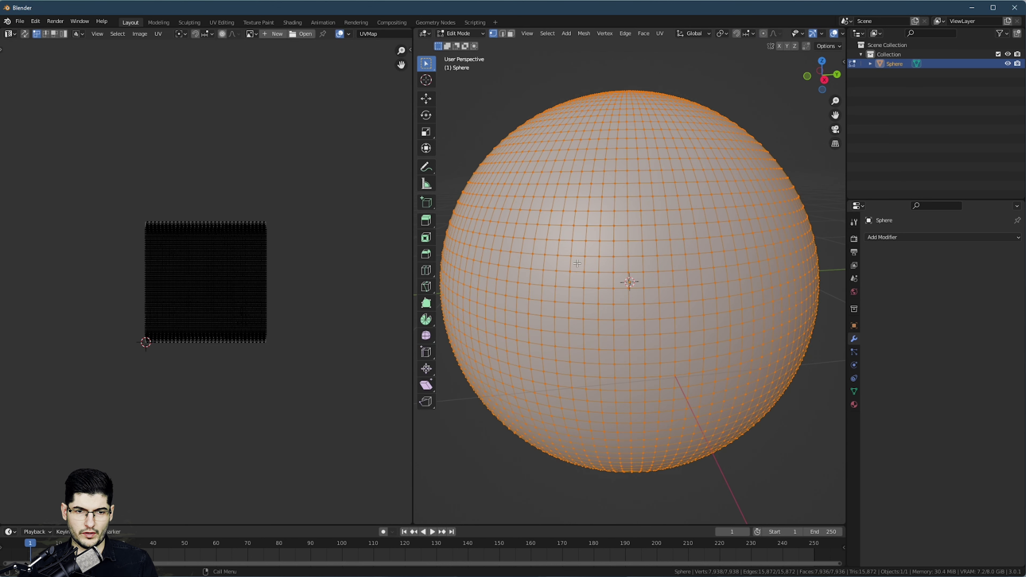
scroll(277, 269, "up", 2)
scroll(277, 268, "up", 3)
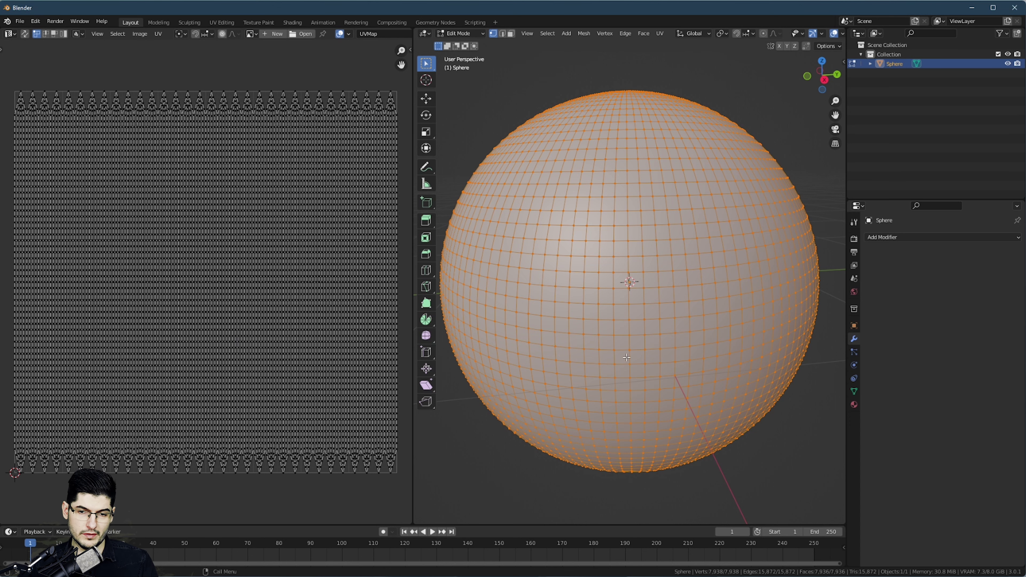
scroll(608, 307, "down", 6)
key("Tab")
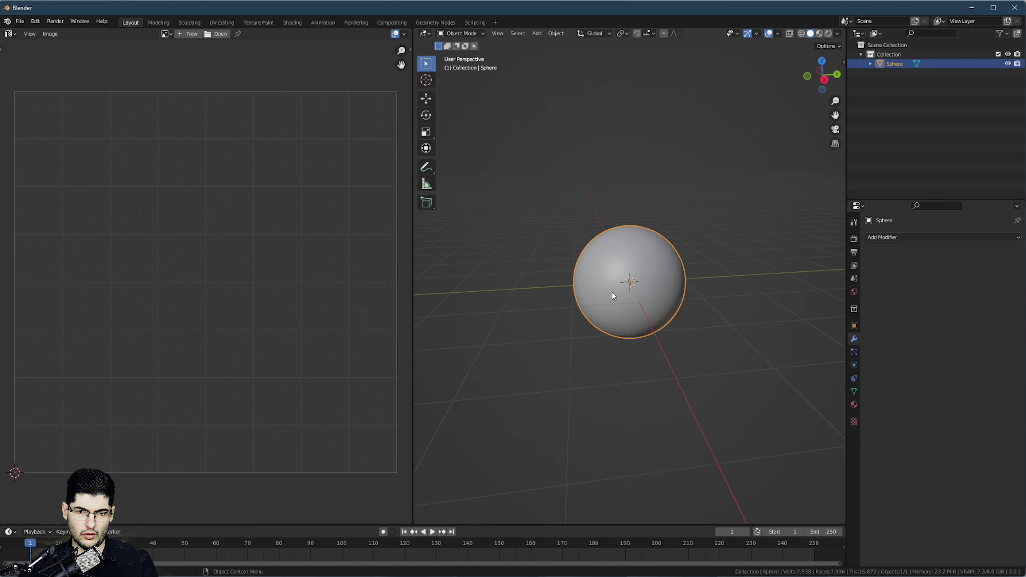
Step: Add a cube and move it about 5 m along the Y axis, beside the sphere
scroll(646, 288, "down", 5)
key("shift+a")
mouse_move(680, 286)
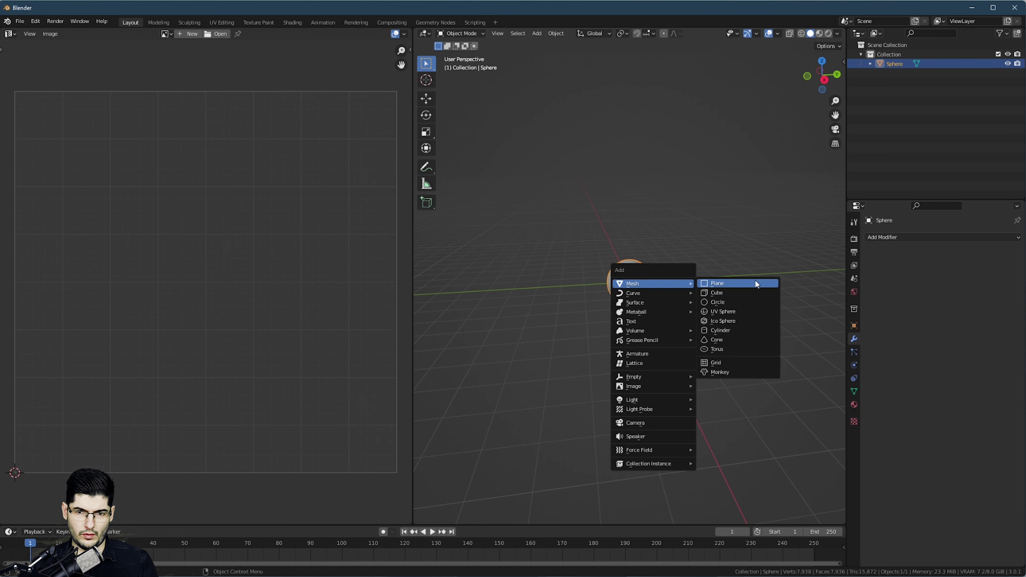
left_click(741, 293)
key("g")
left_click(624, 309)
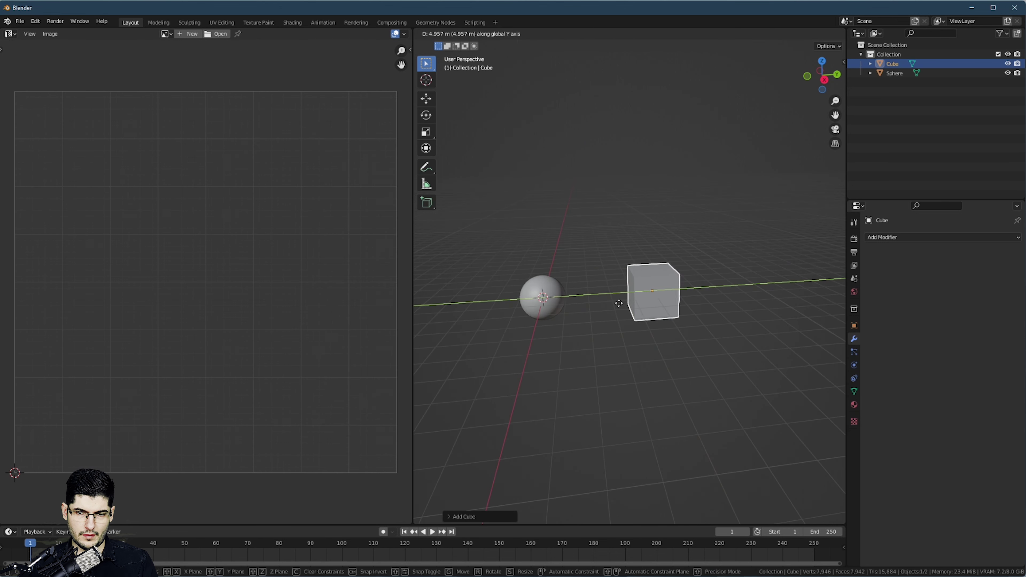
Step: Add a Subdivision Surface modifier to the cube and raise its viewport level to 5 to round it into a ball
scroll(668, 300, "up", 5)
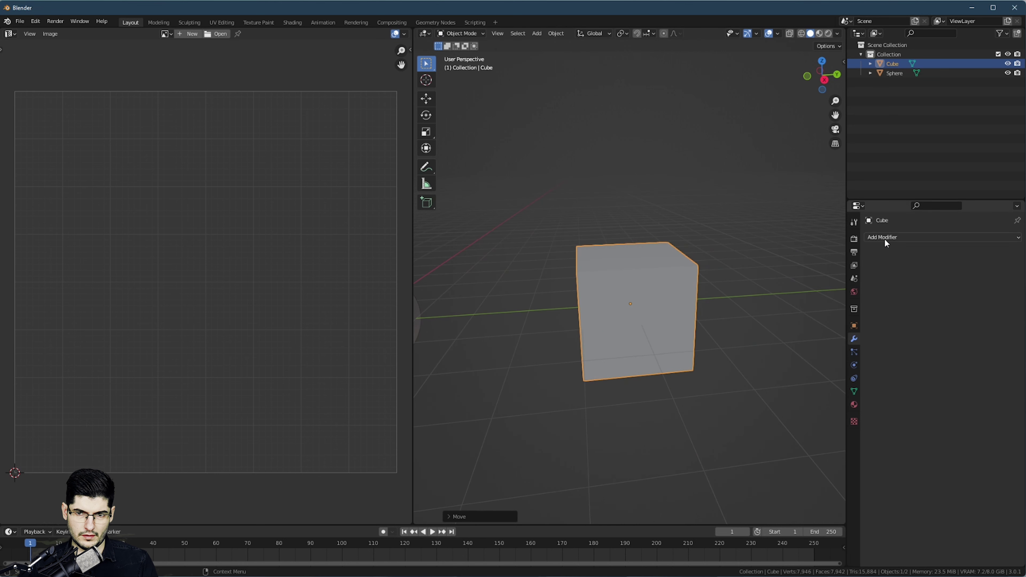
left_click(884, 239)
left_click(852, 407)
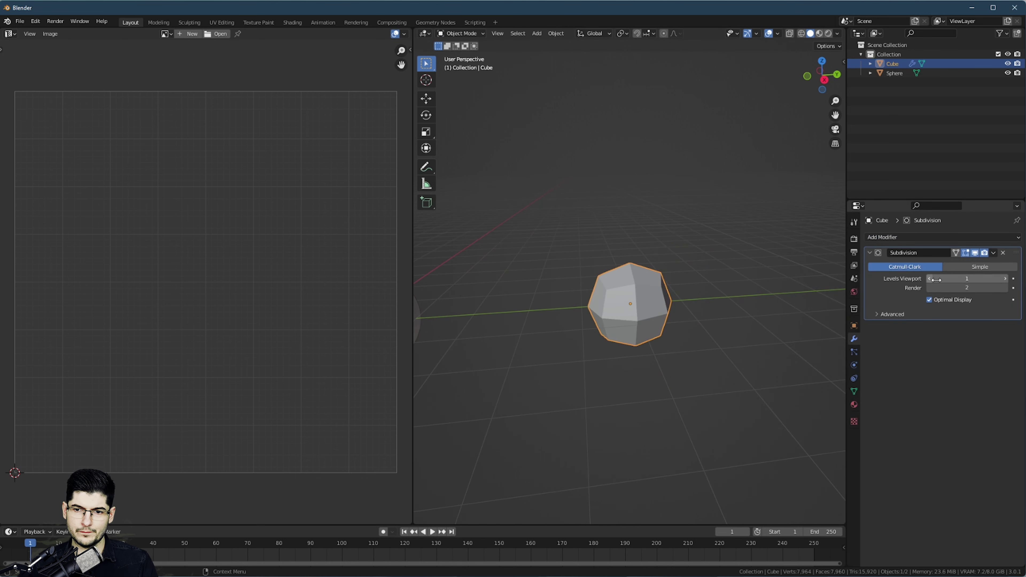
left_click(1005, 279)
left_click(1005, 279)
scroll(623, 309, "up", 4)
mouse_move(623, 308)
middle_mouse_down()
mouse_move(495, 272)
mouse_move(645, 282)
mouse_move(589, 275)
mouse_move(616, 275)
middle_mouse_up()
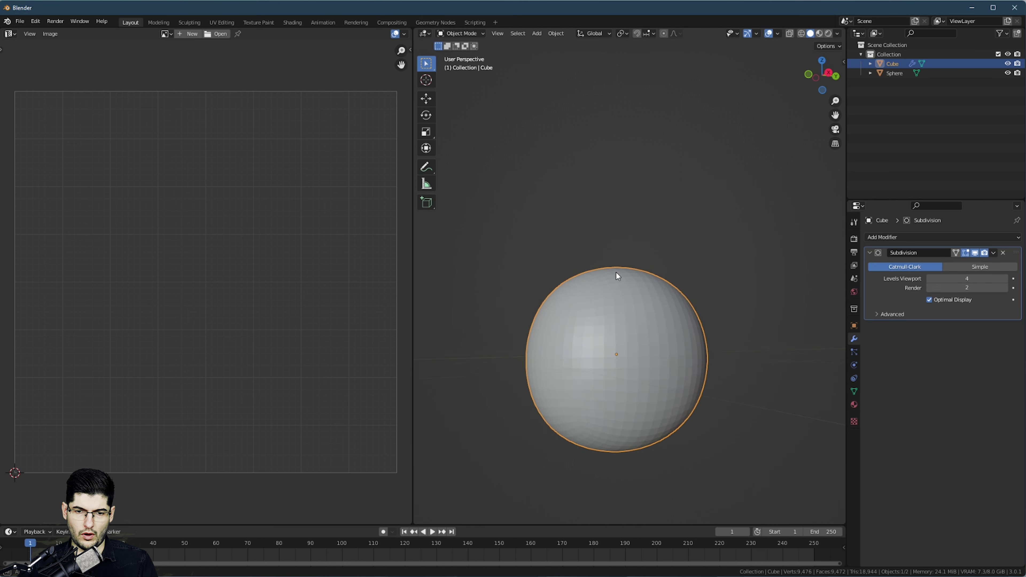
left_click(1005, 279)
mouse_move(634, 294)
middle_mouse_down()
mouse_move(545, 298)
mouse_move(644, 300)
middle_mouse_up()
scroll(600, 287, "down", 4)
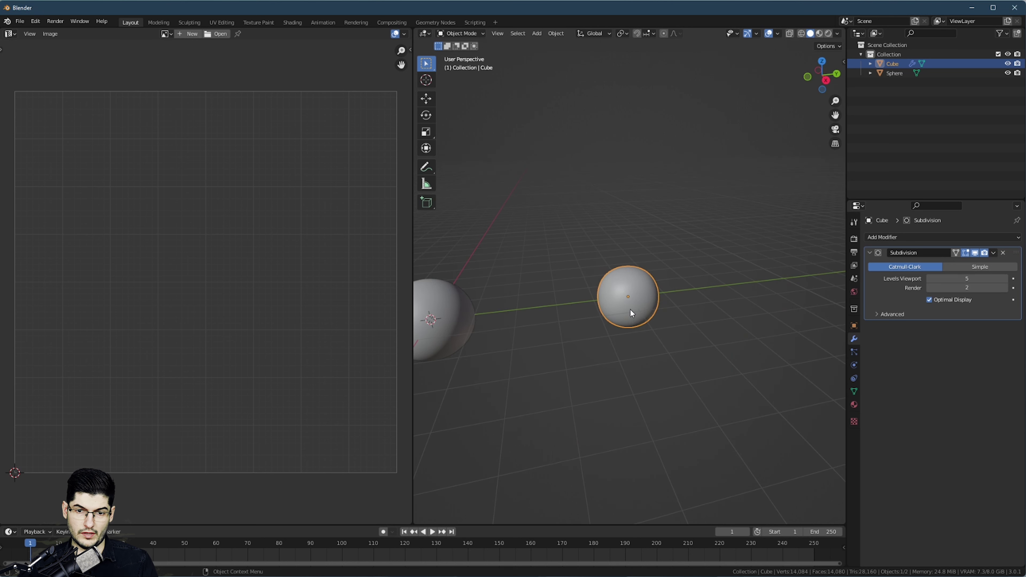
Step: Compare the UV layouts of the subdivided cube and the UV sphere in Edit Mode
key("Tab")
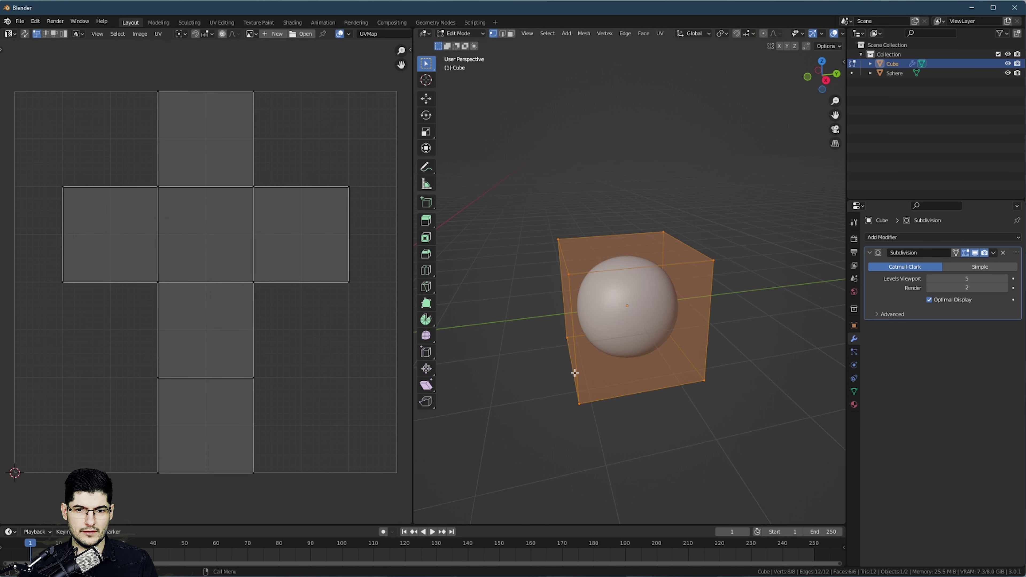
middle_click_drag(622, 302, 579, 295)
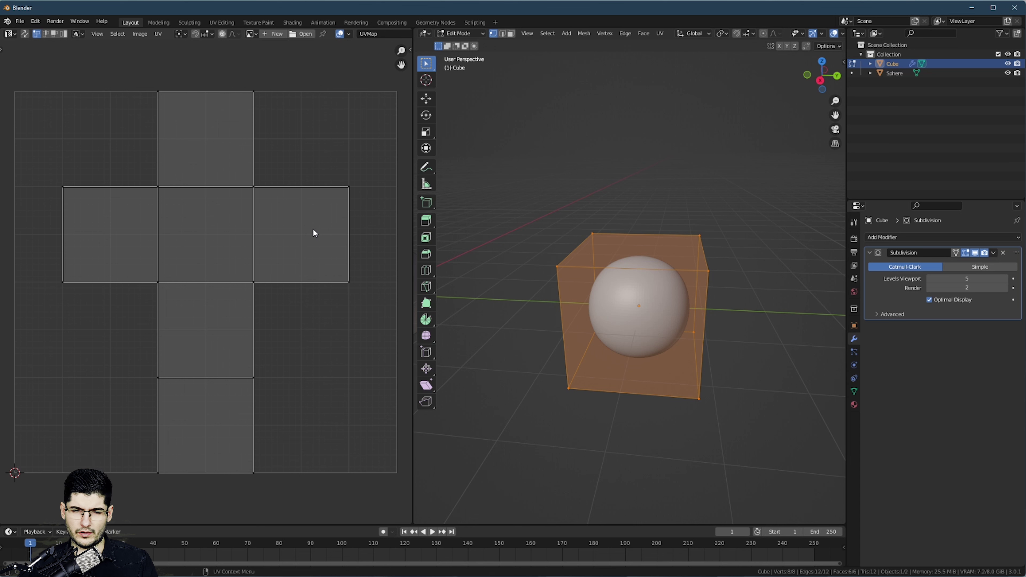
scroll(550, 262, "down", 5)
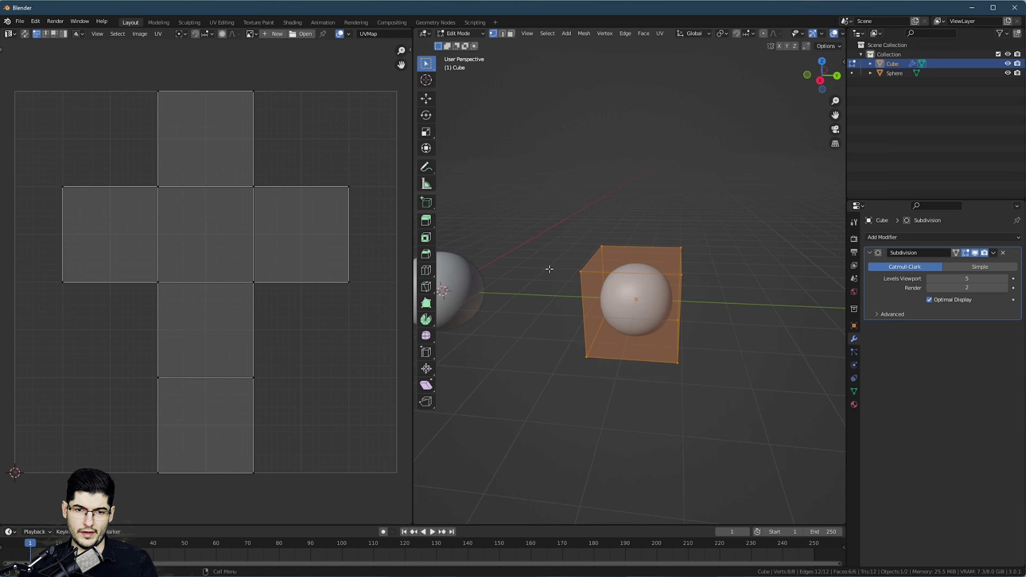
key("Tab")
left_click(510, 295)
key("Tab")
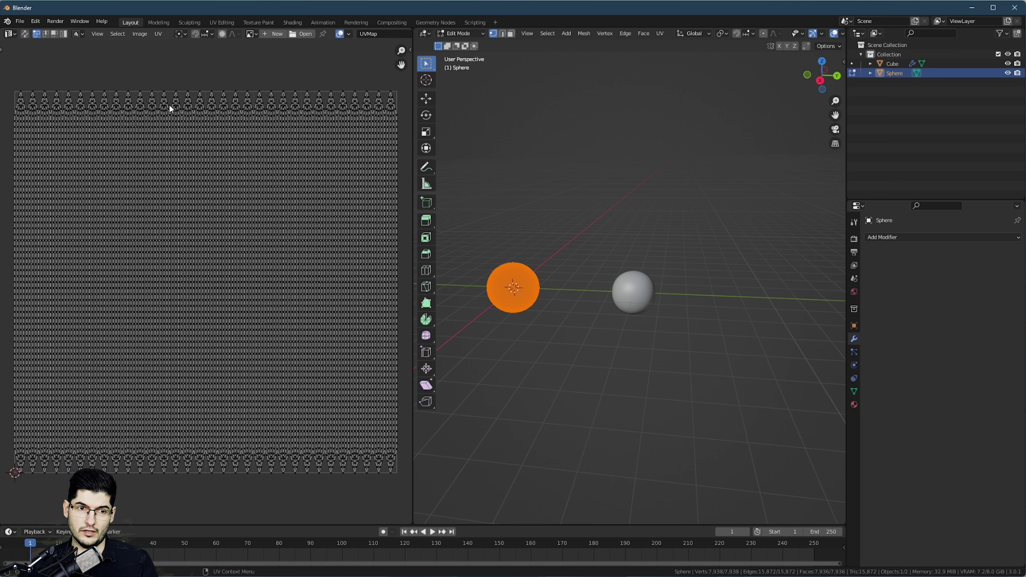
scroll(192, 105, "up", 3)
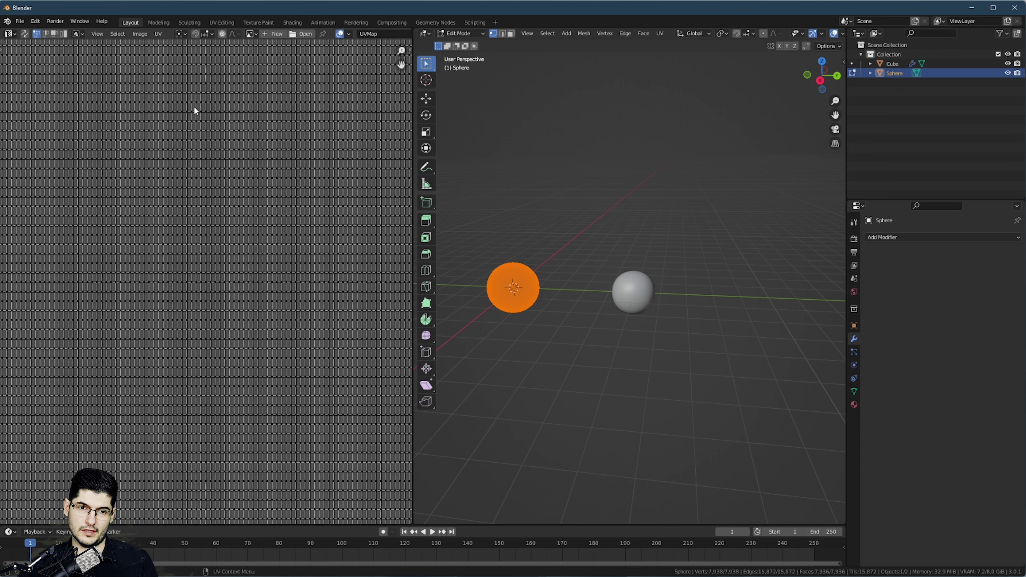
key("Tab")
Step: Delete the subdivided cube
scroll(606, 295, "up", 3)
left_click(605, 297)
key("x")
left_click(623, 287)
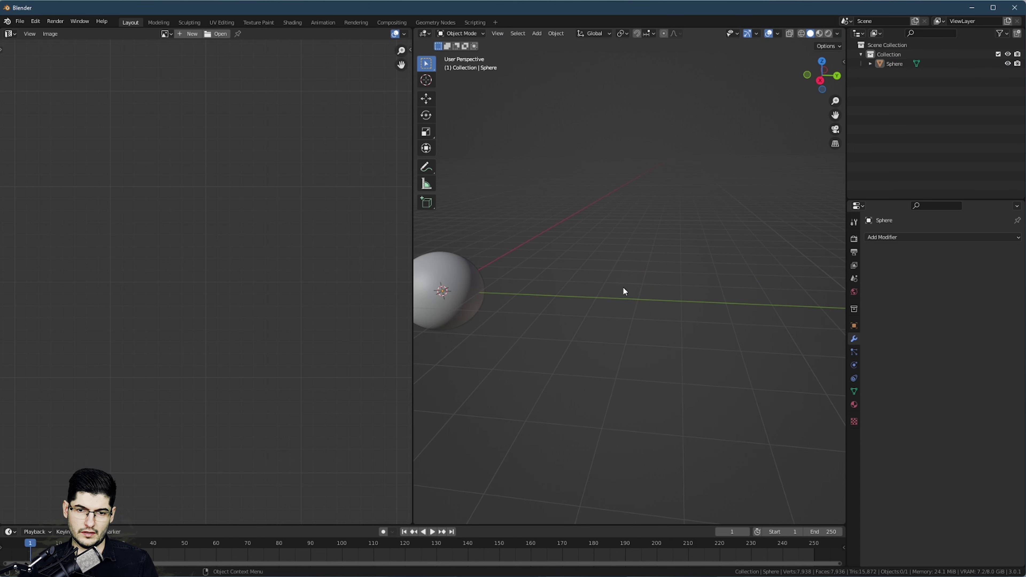
Step: Give the sphere a new material and rename it T_Planet
middle_click_drag(623, 287, 681, 295)
left_click(507, 274)
middle_click_drag(508, 276, 570, 231)
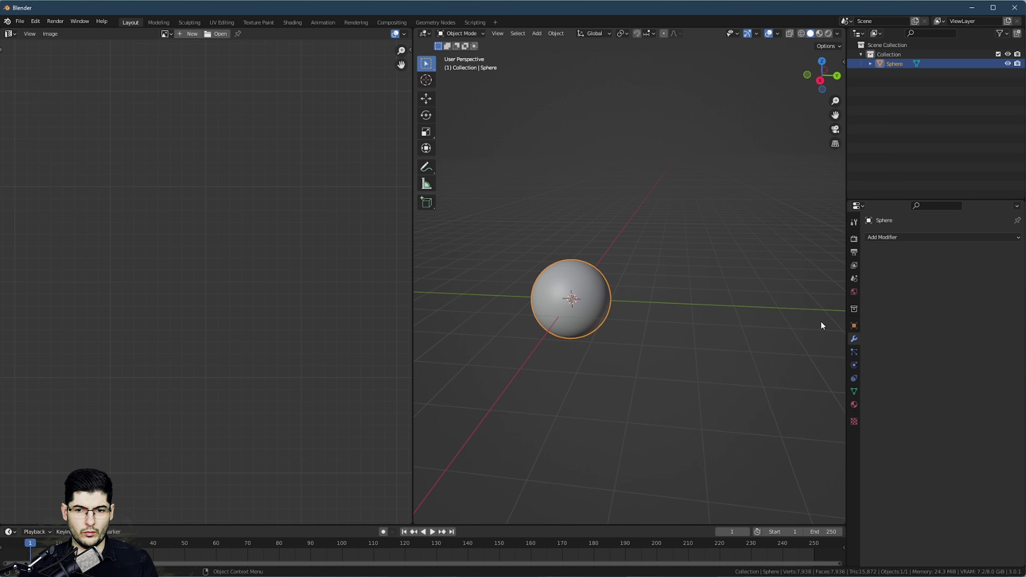
left_click(854, 405)
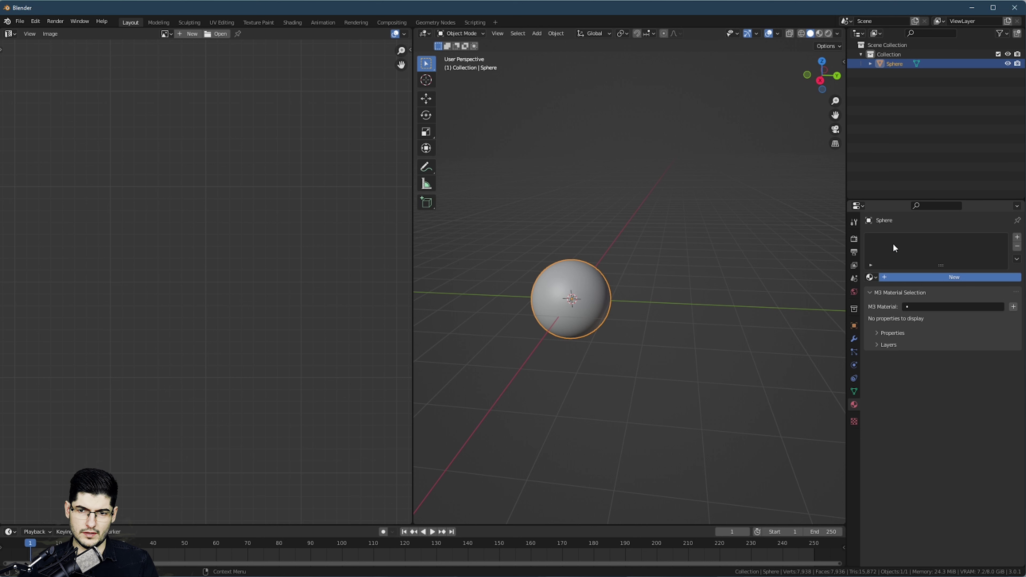
left_click(914, 278)
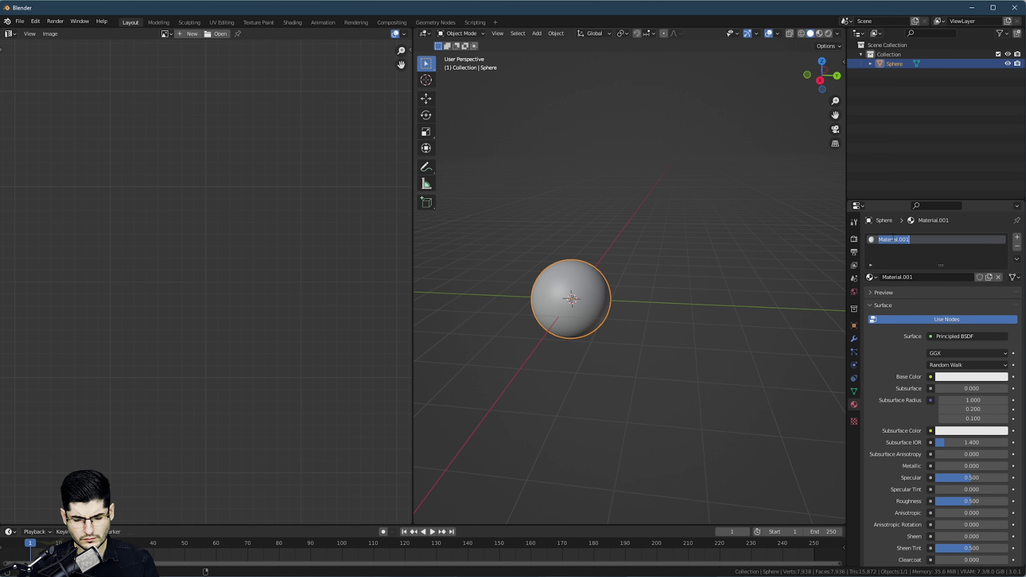
key("BackSpace")
type("T_Planet")
key("Return")
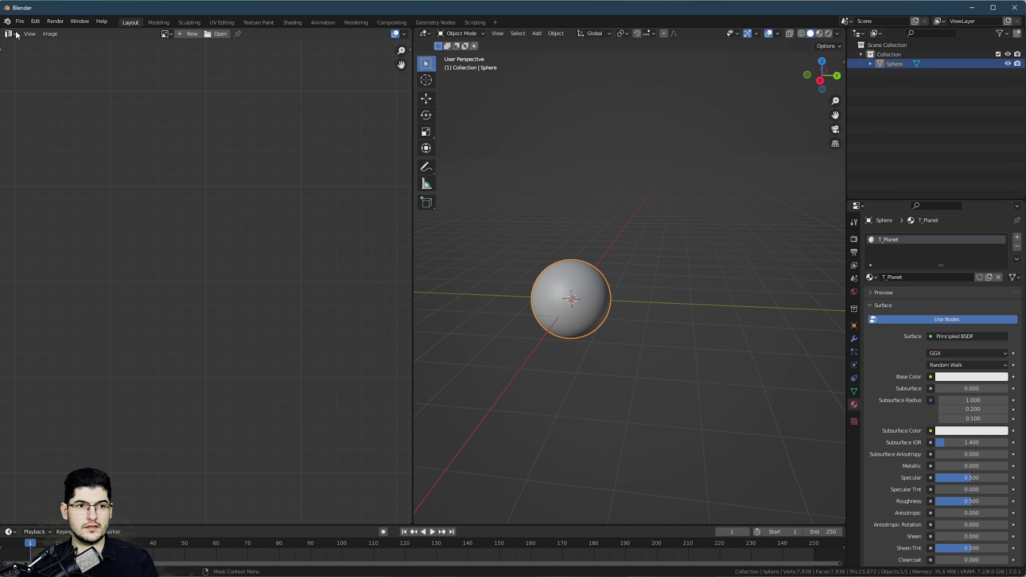
Step: Export the sphere as an FBX file named Planet_Tutorial into the Downloads folder
left_click(19, 21)
mouse_move(49, 158)
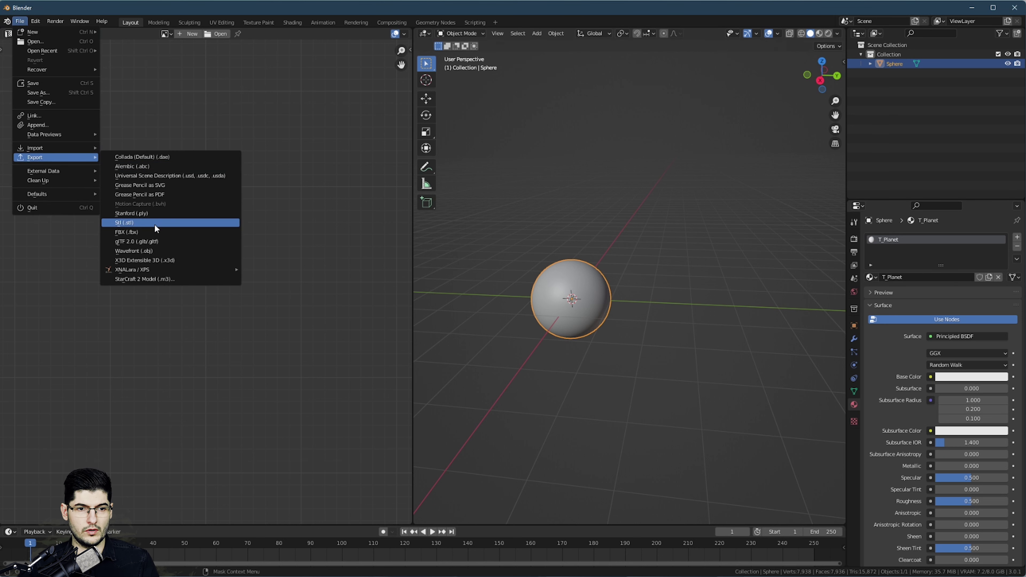
left_click(152, 230)
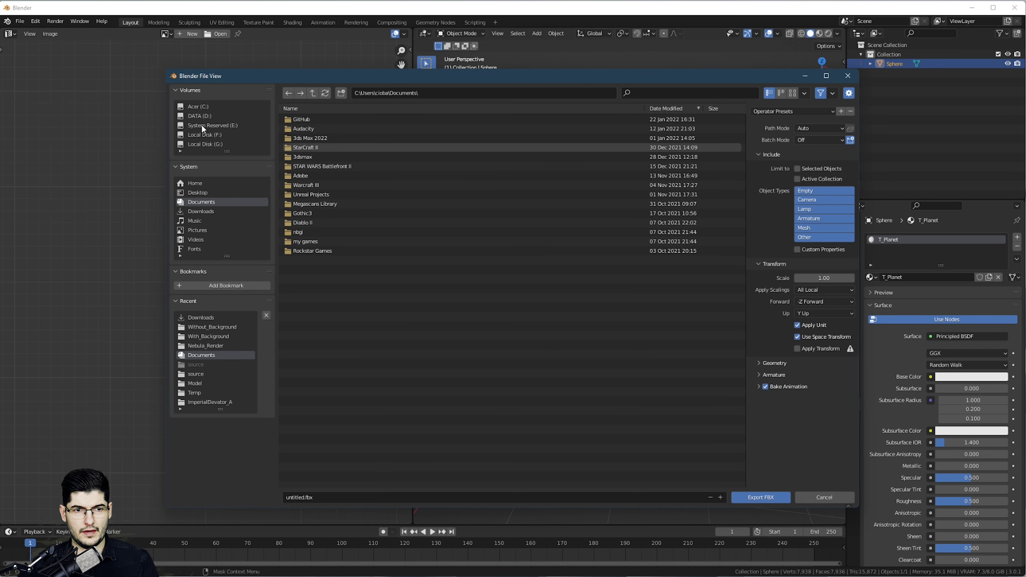
left_click(201, 212)
left_click(318, 497)
type("Planet")
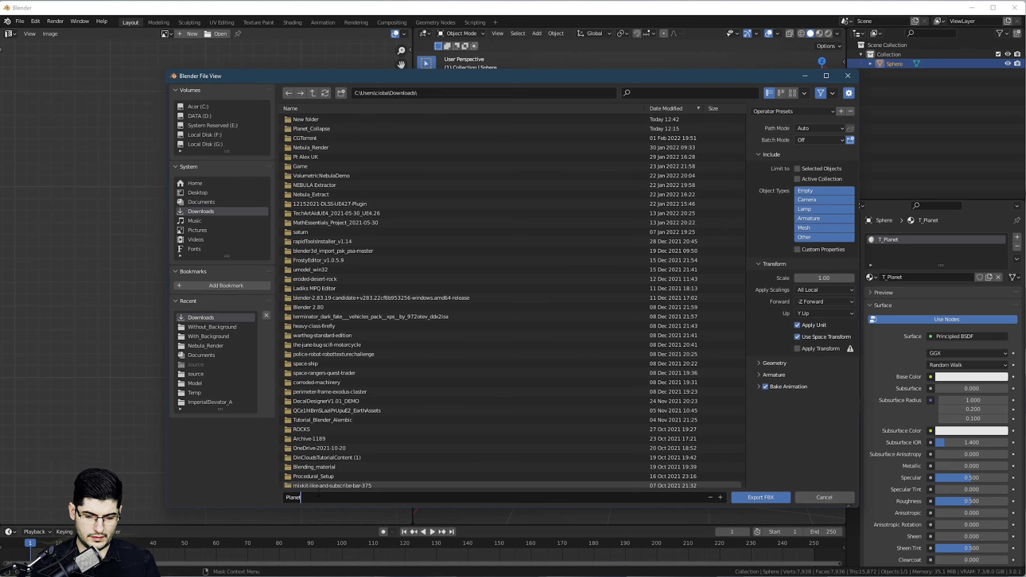
type("_Tutorial")
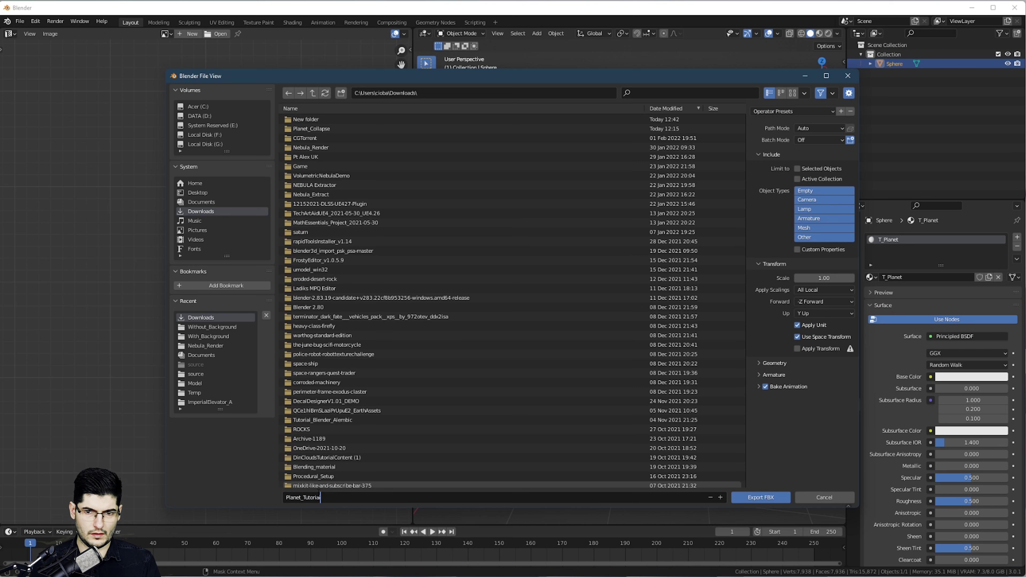
key("Return")
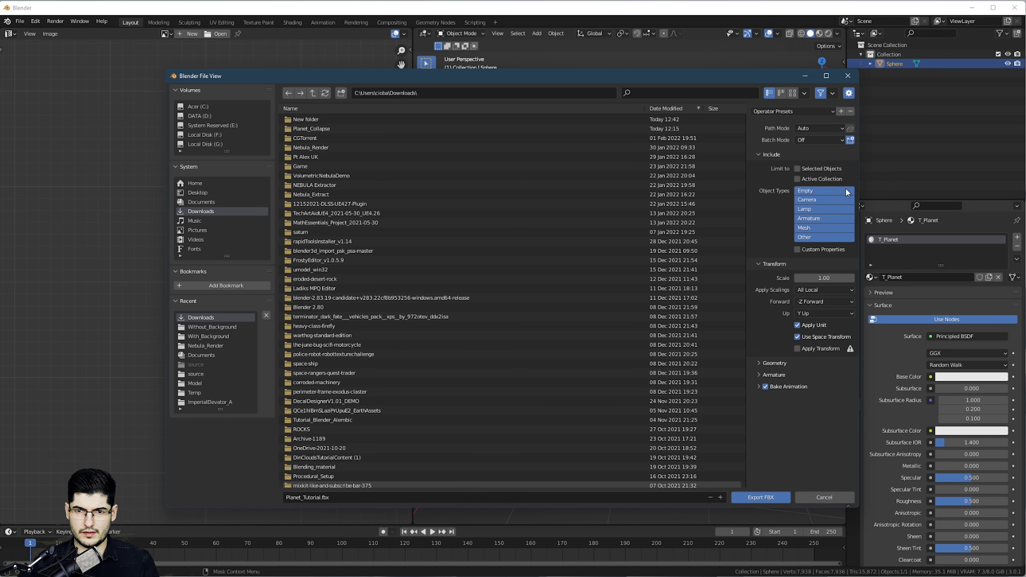
left_click(756, 499)
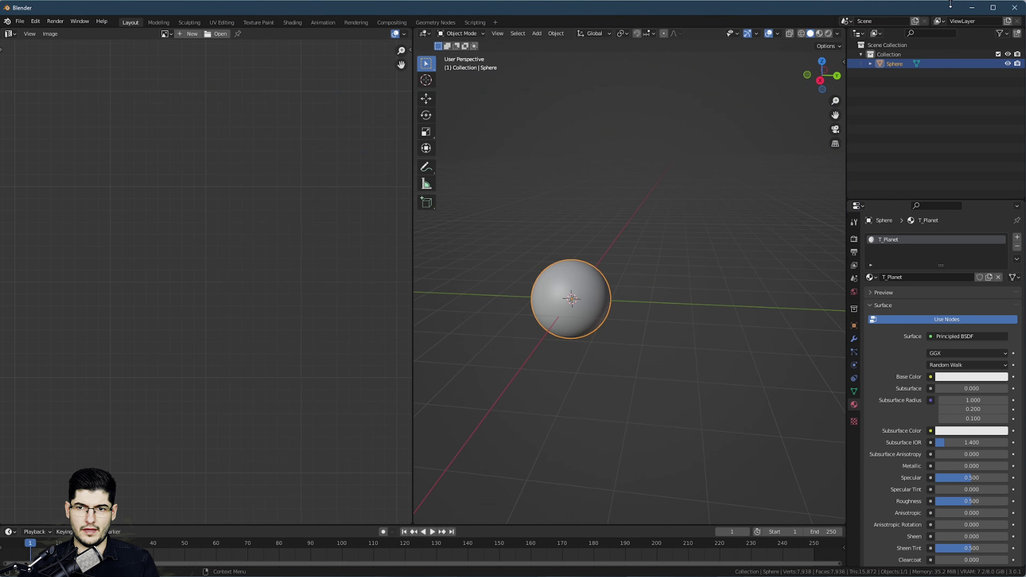
Step: Switch from Blender to Adobe Substance 3D Painter
left_click(972, 8)
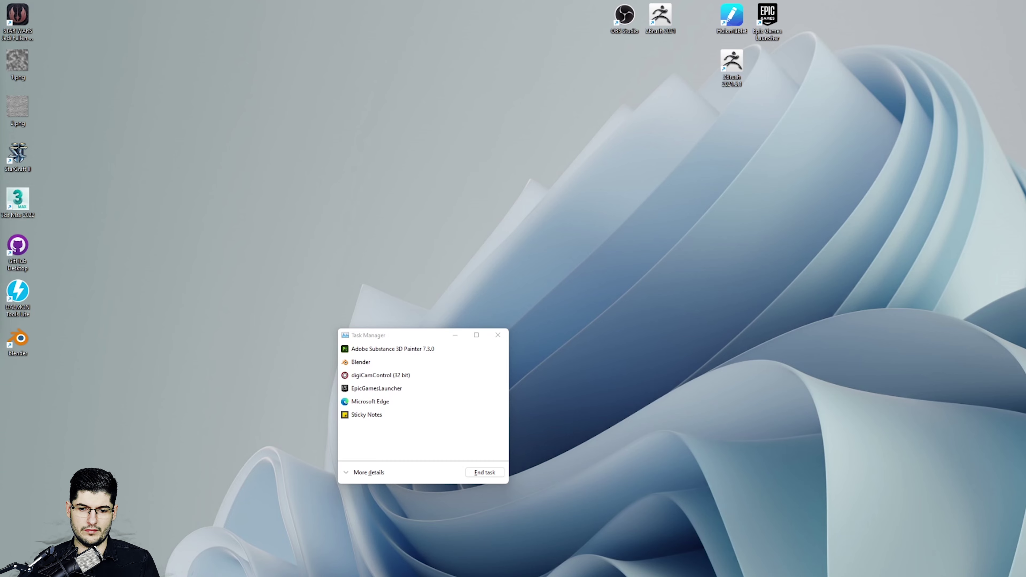
key("alt+Tab")
key("alt+Tab")
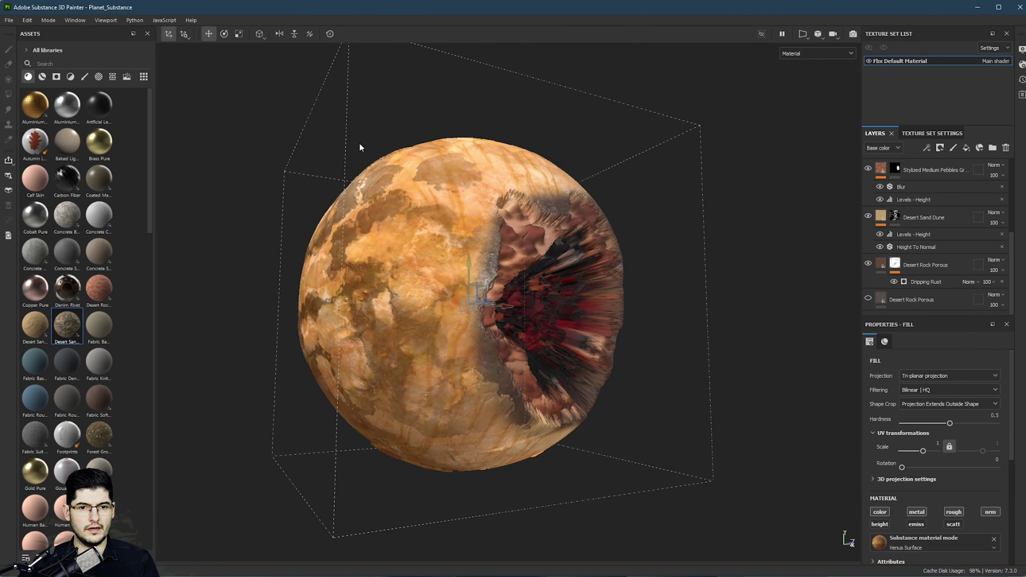
left_click(9, 19)
left_click(24, 35)
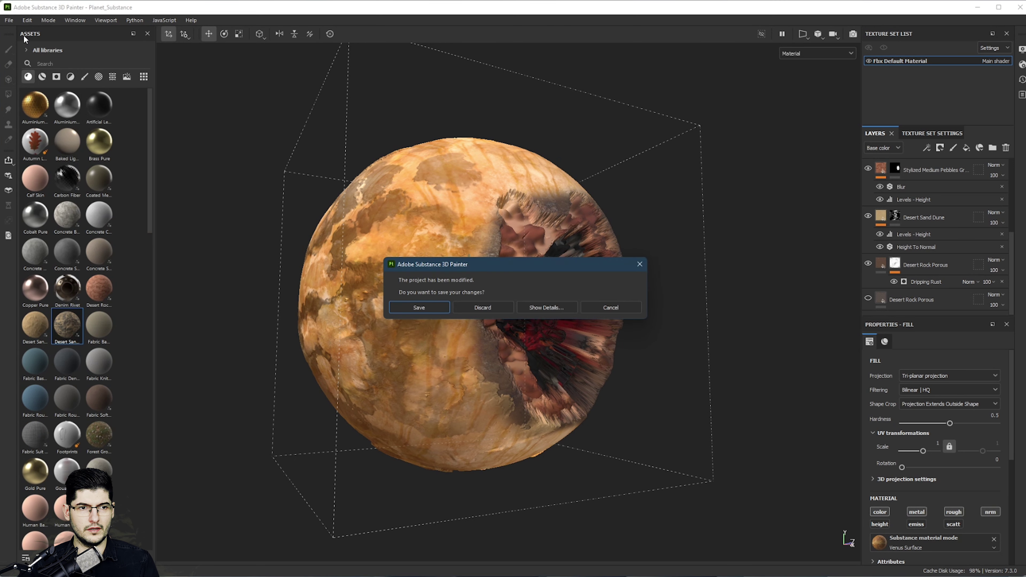
Step: Create a new project from Planet_Tutorial.fbx in the Downloads folder, discarding the changes to the open project
left_click(13, 22)
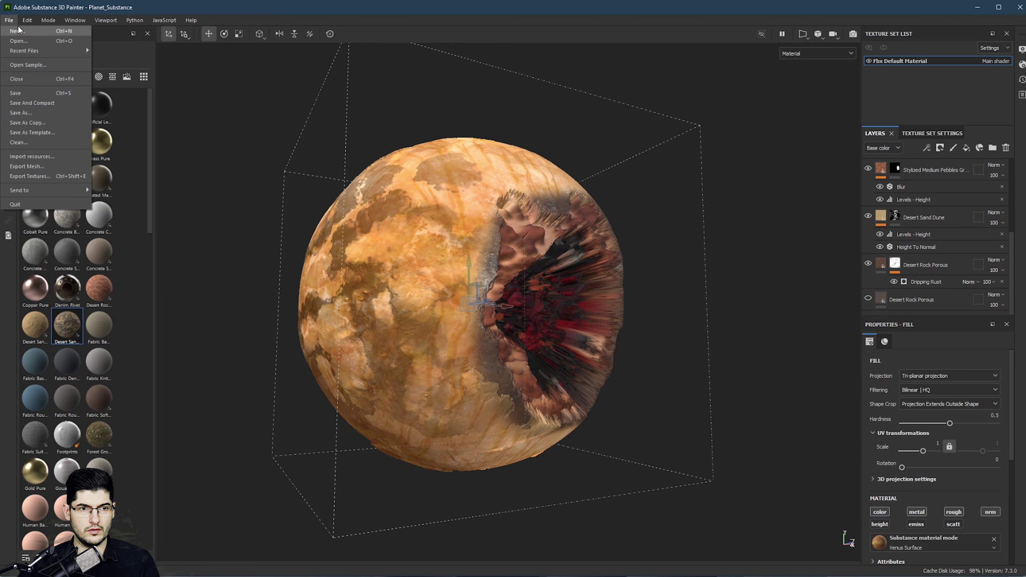
left_click(21, 30)
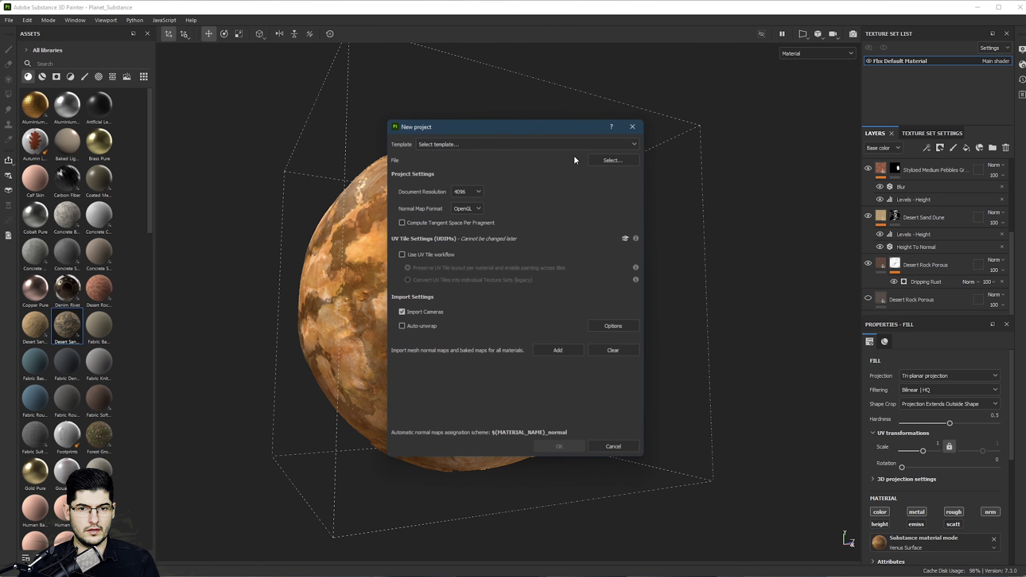
left_click(615, 160)
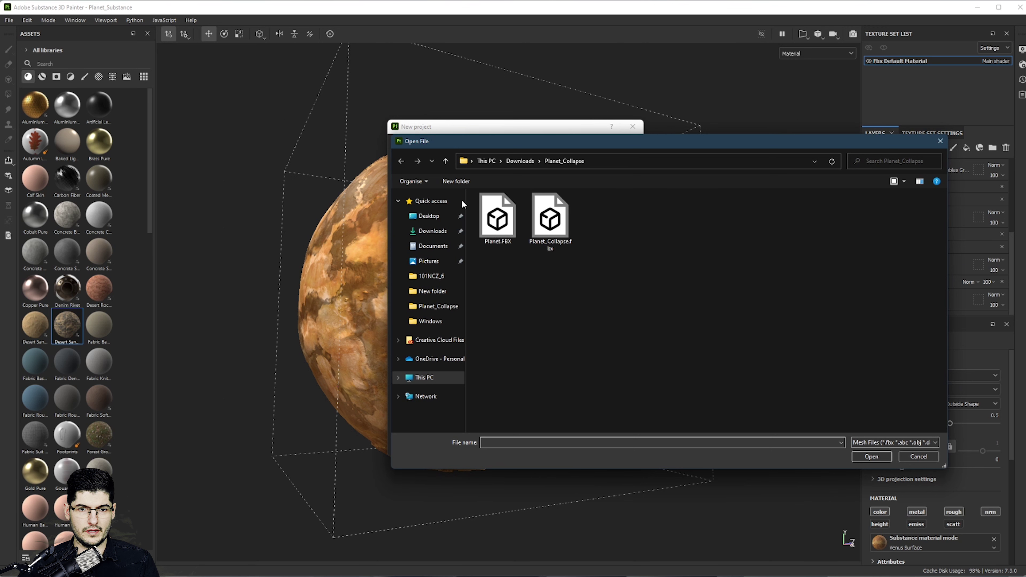
left_click(433, 231)
double_click(489, 219)
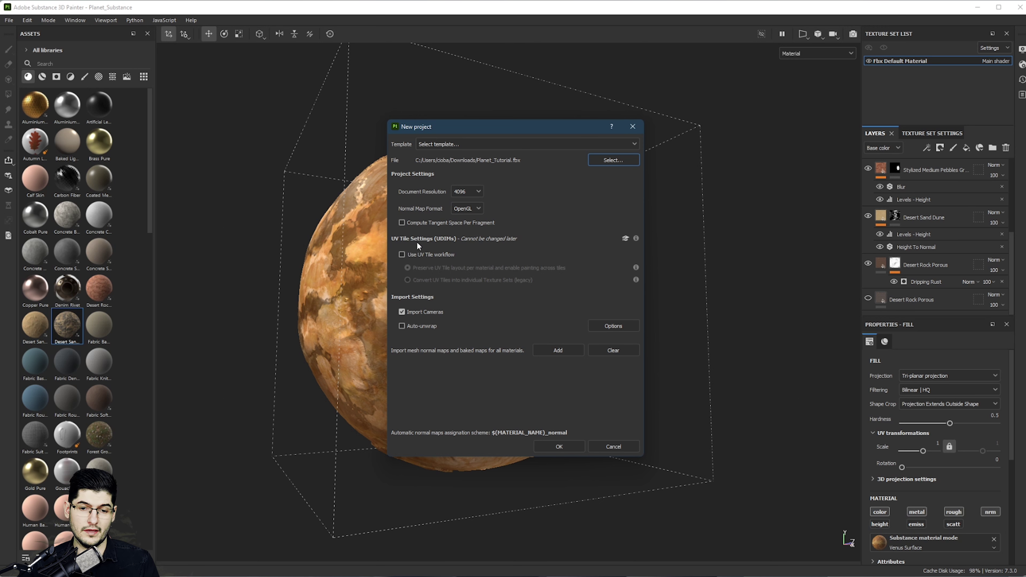
left_click(558, 446)
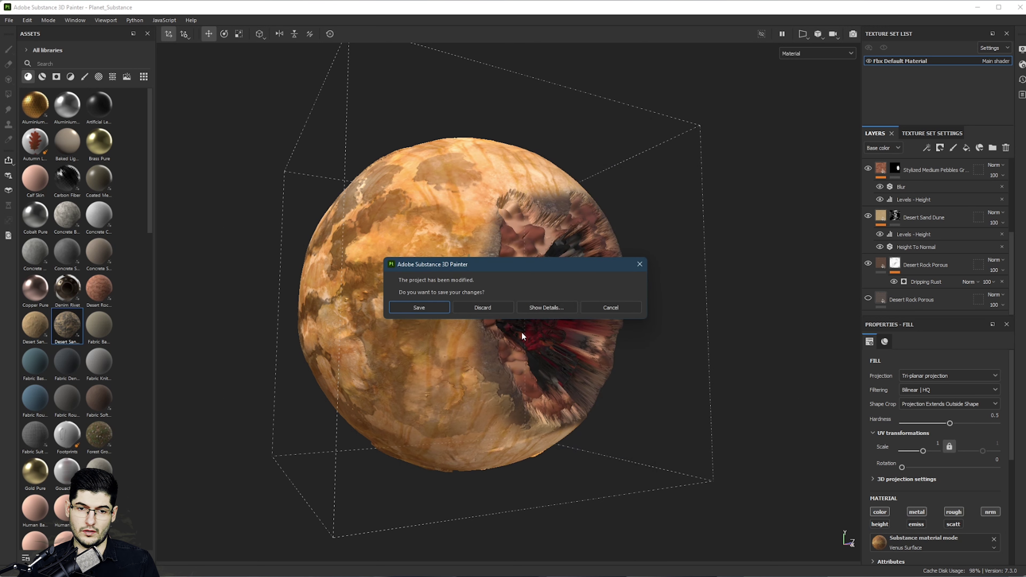
left_click(487, 308)
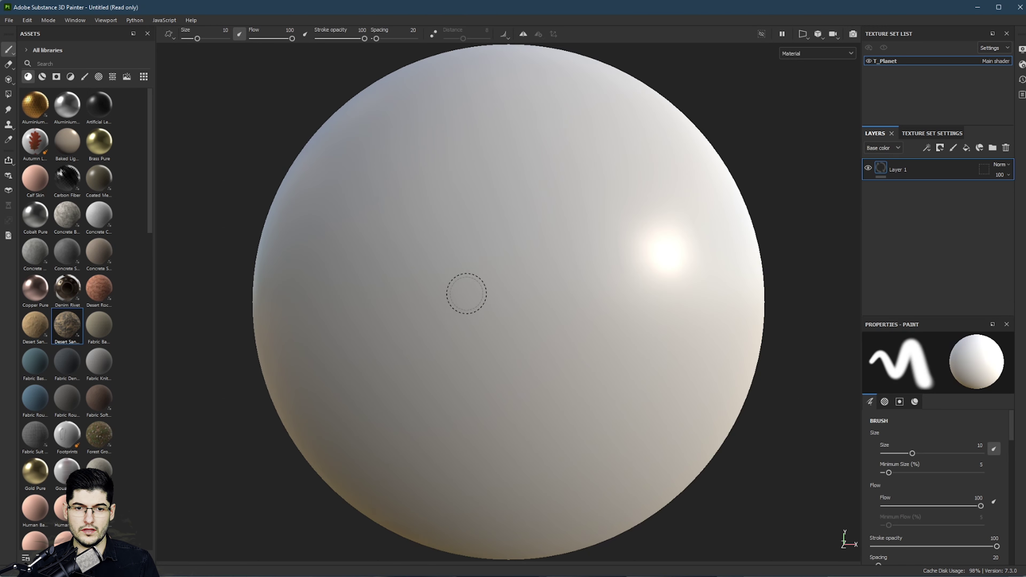
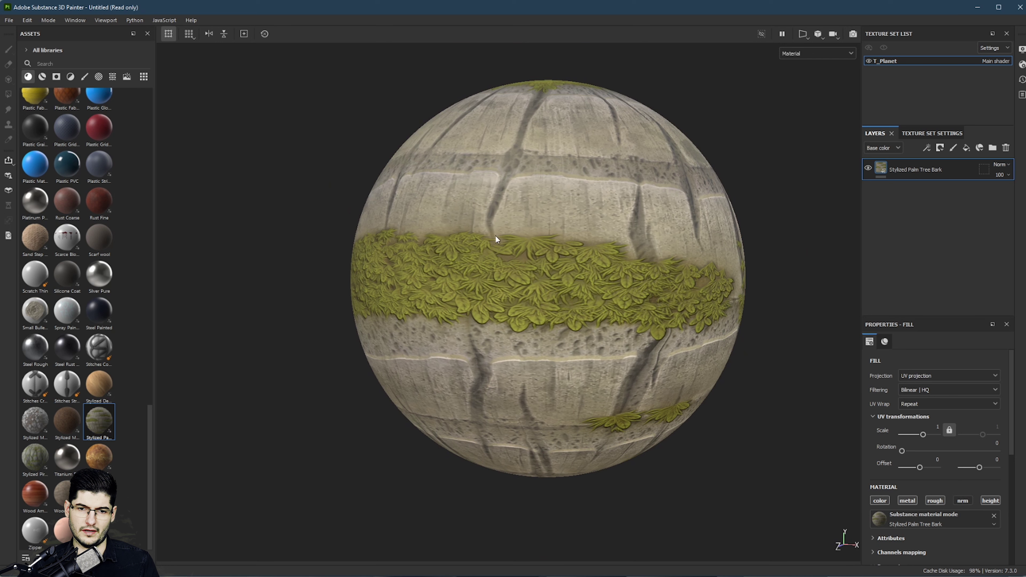
Step: Set the Stylized Palm Tree Bark fill layer to Tri-planar projection and check the seams on the sphere
scroll(499, 238, "down", 2)
left_click_drag(551, 220, 562, 250, "alt")
middle_click_drag(562, 249, 542, 302, "alt")
left_click(926, 378)
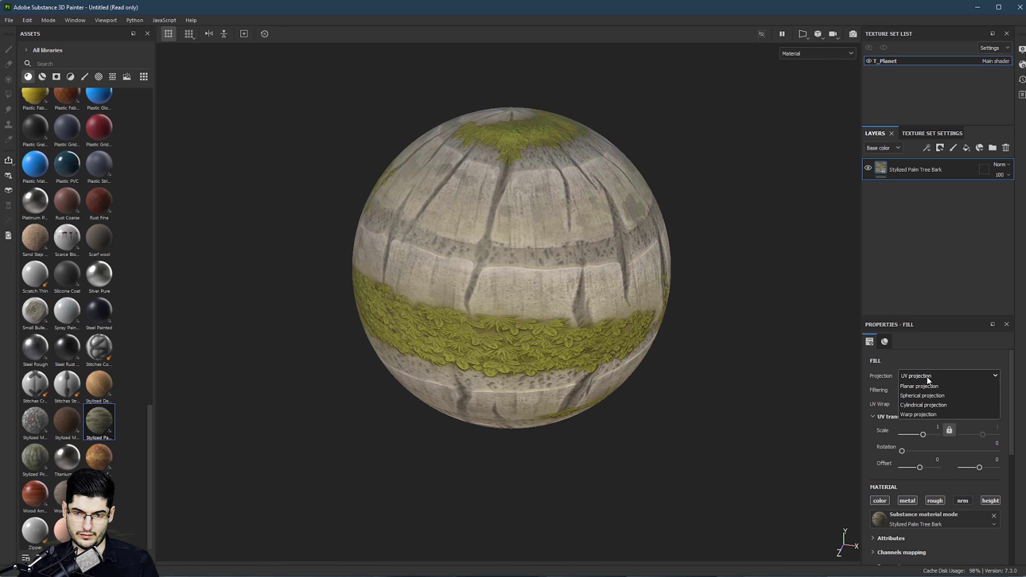
left_click(924, 407)
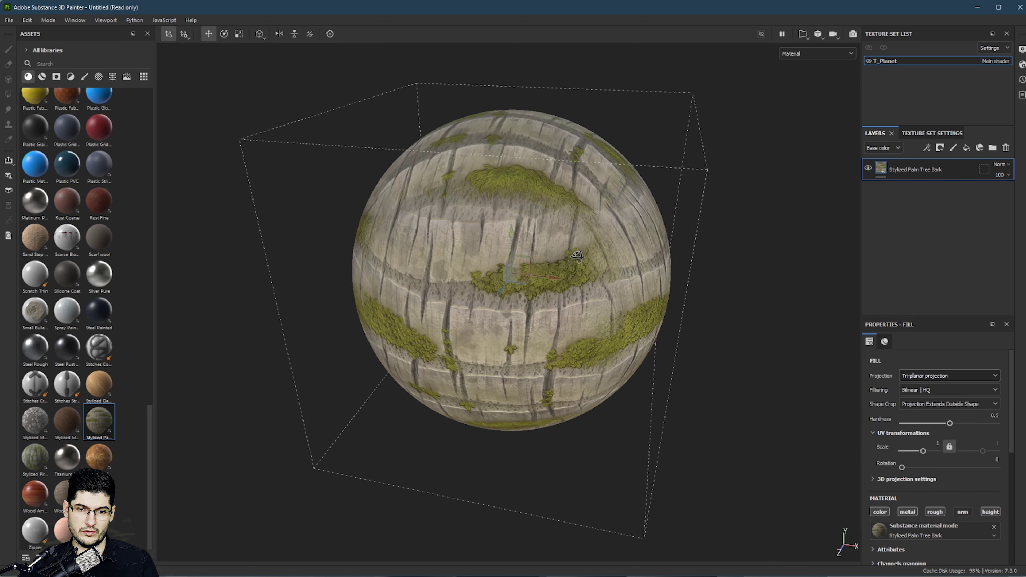
scroll(639, 188, "up", 2)
left_click_drag(491, 382, 408, 382, "alt")
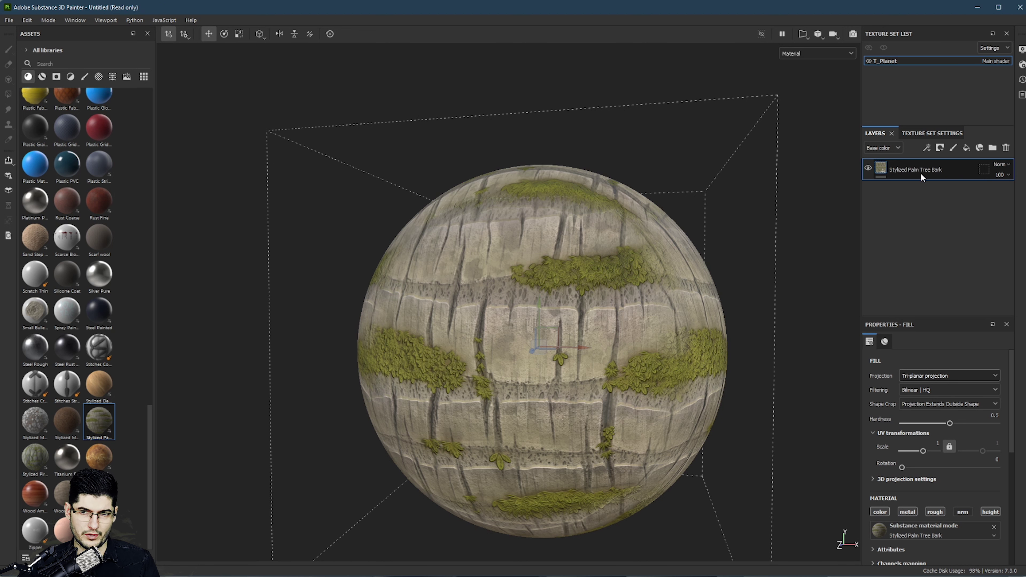
Step: Set the bark material's Moss Amount to 0 and inspect the sphere from several angles
scroll(923, 470, "down", 6)
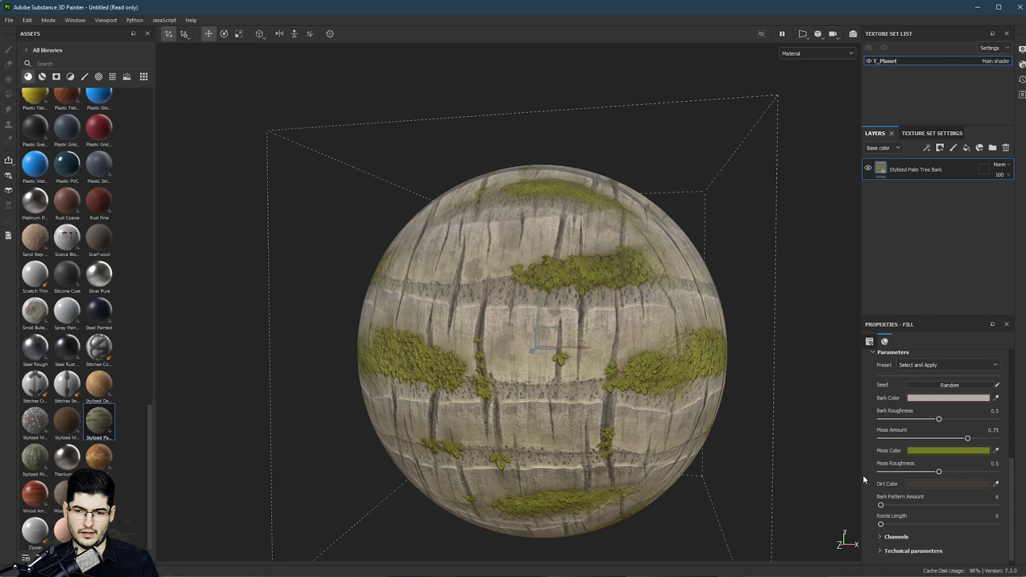
left_click_drag(890, 437, 859, 436)
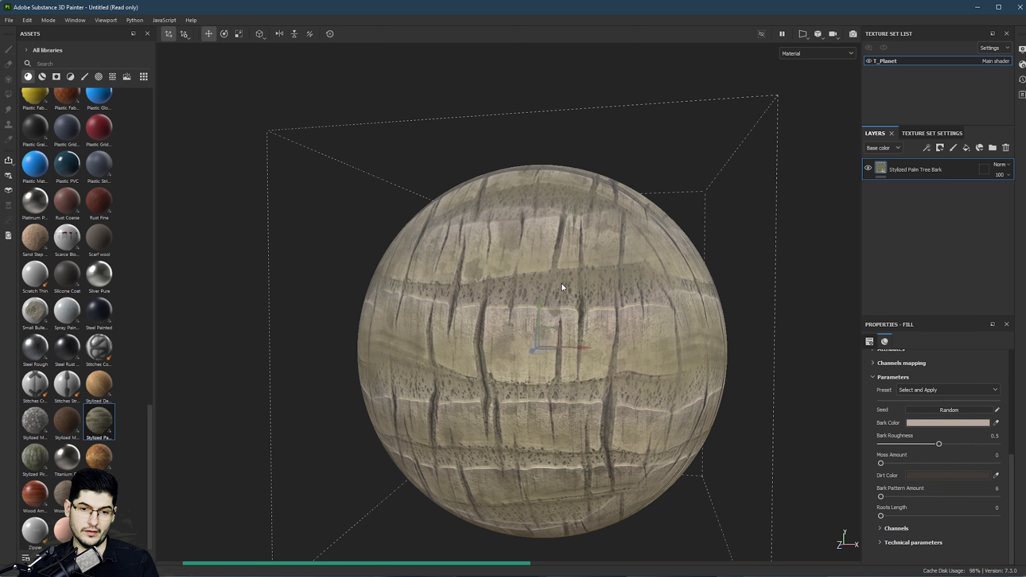
left_click_drag(734, 282, 703, 279, "alt")
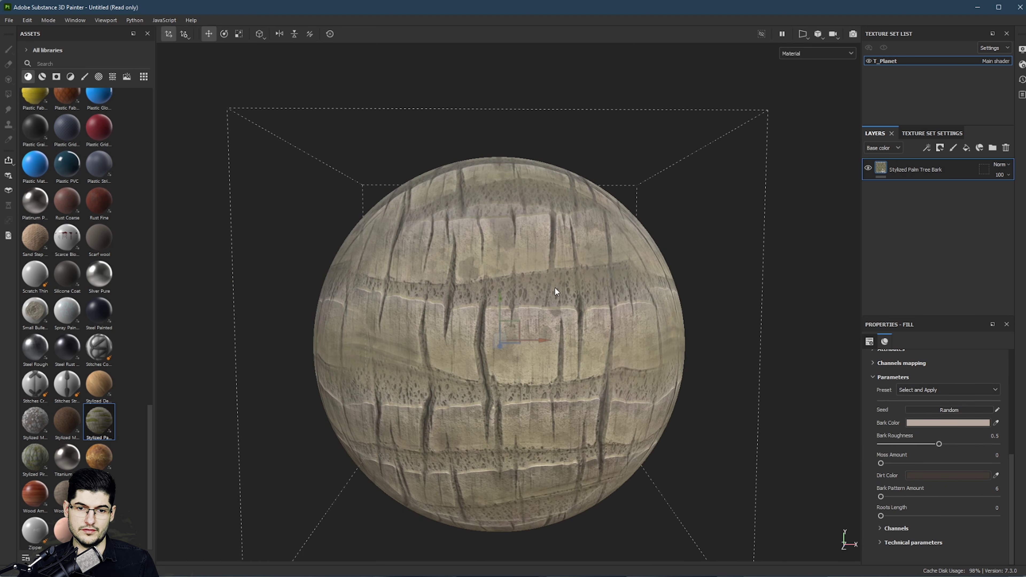
left_click_drag(556, 299, 618, 419, "alt")
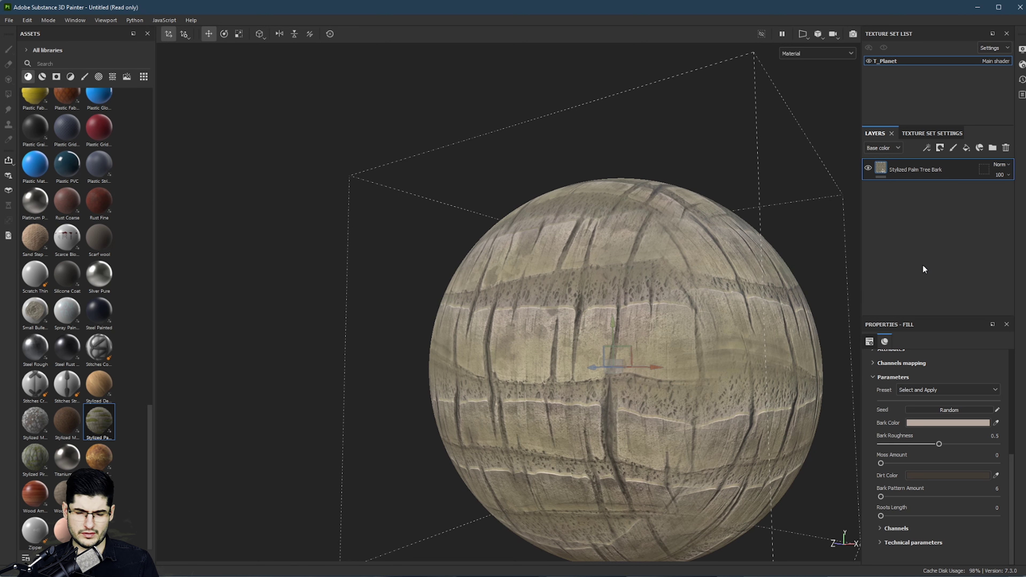
Step: Delete the Stylized Palm Tree Bark layer and apply the Venus Surface material to the sphere
left_click(1006, 148)
left_click_drag(100, 464, 589, 330)
left_click_drag(581, 263, 653, 217, "alt")
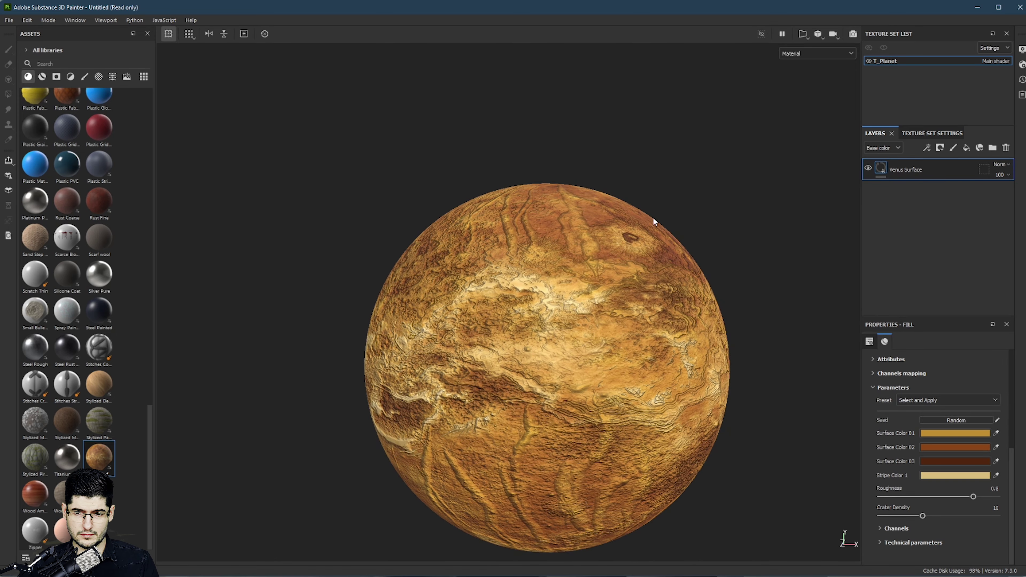
Step: Turn off the height channel of the Venus Surface layer and enable its normal channel
scroll(641, 268, "up", 5)
scroll(959, 413, "up", 4)
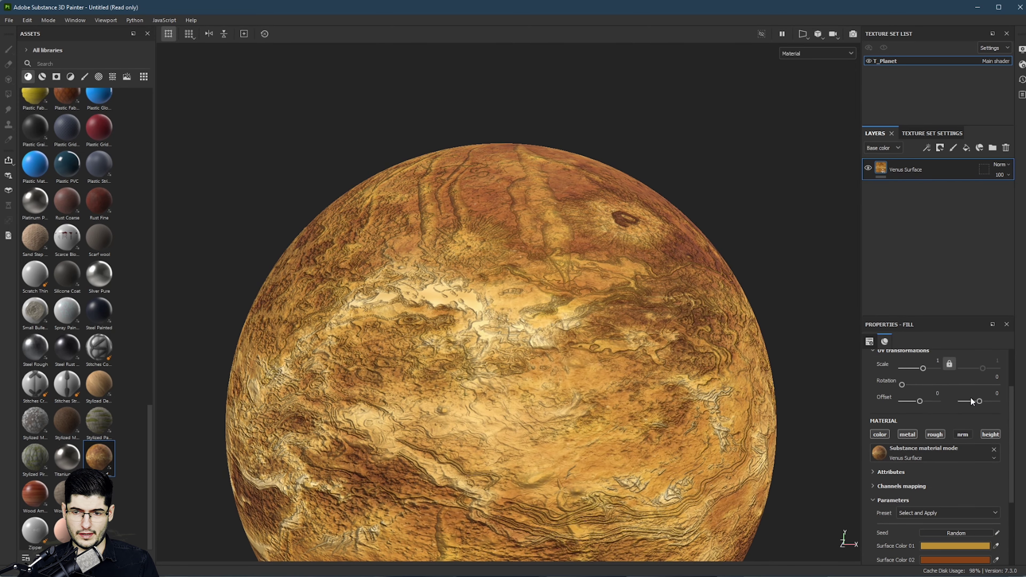
middle_click_drag(530, 409, 541, 269, "alt")
scroll(542, 267, "up", 2)
left_click_drag(451, 291, 496, 270, "alt")
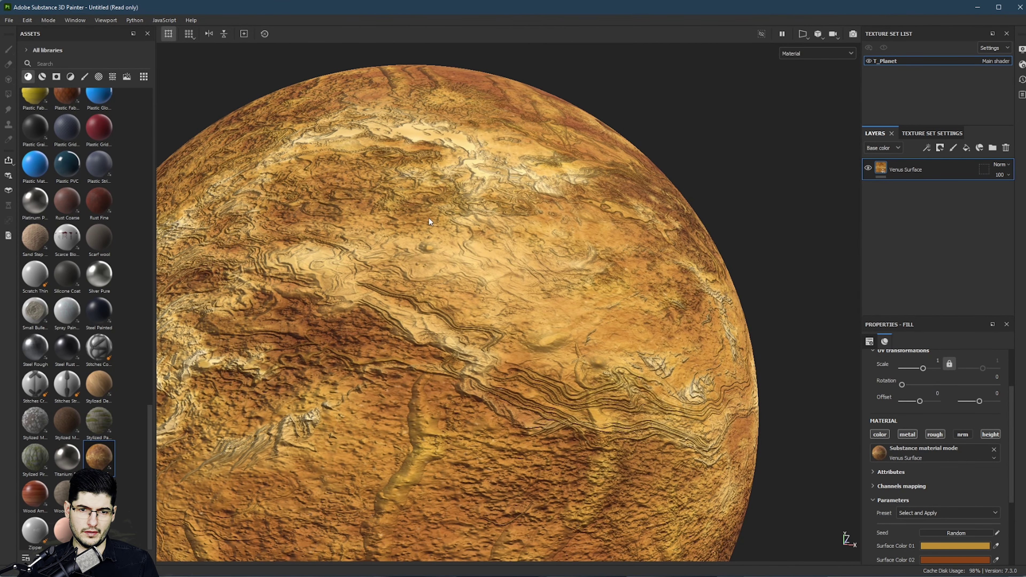
left_click(989, 436)
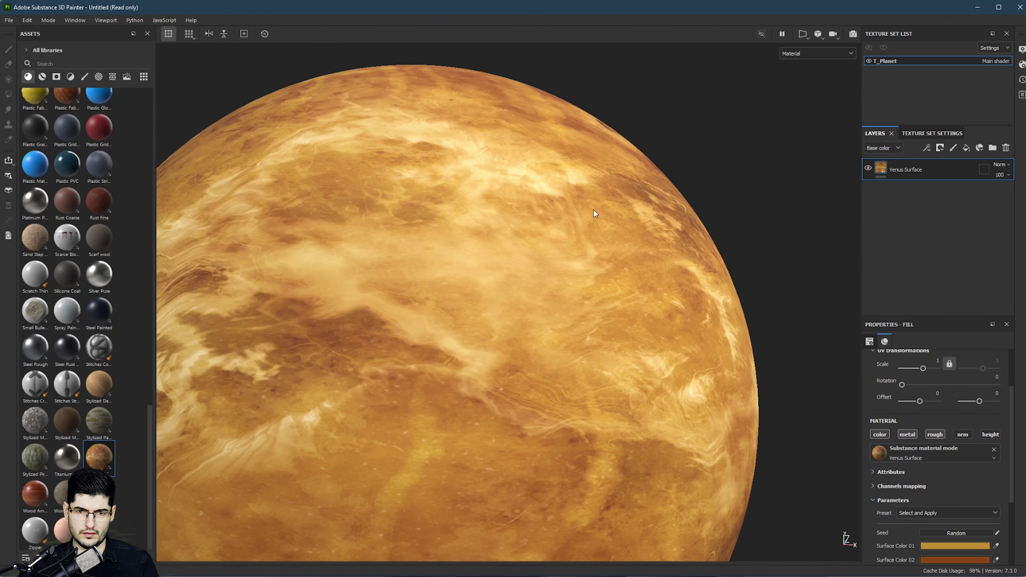
left_click_drag(595, 214, 430, 223, "alt")
scroll(434, 264, "down", 2)
scroll(434, 263, "down", 1)
scroll(586, 316, "up", 2)
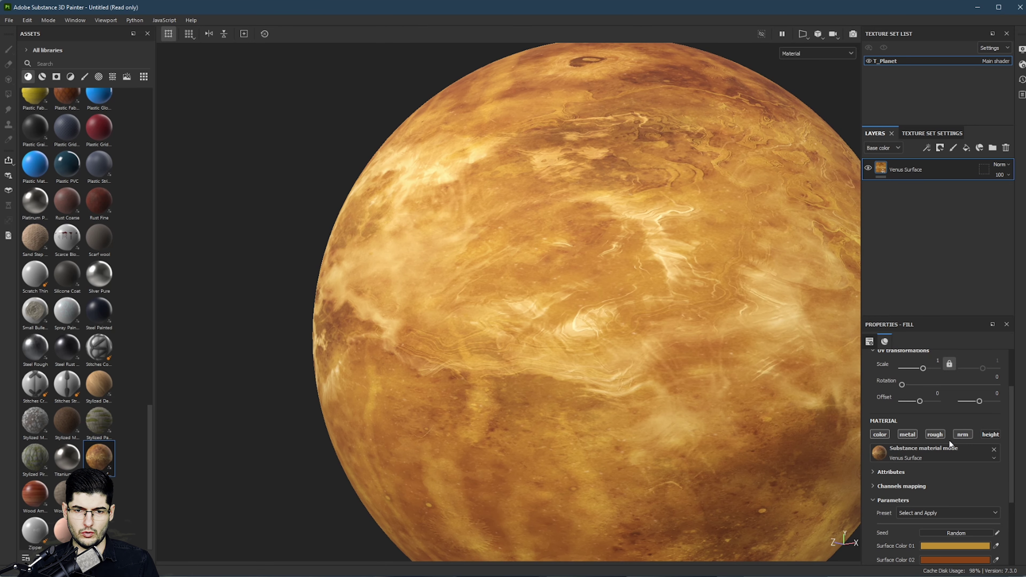
middle_click_drag(596, 313, 470, 290, "alt")
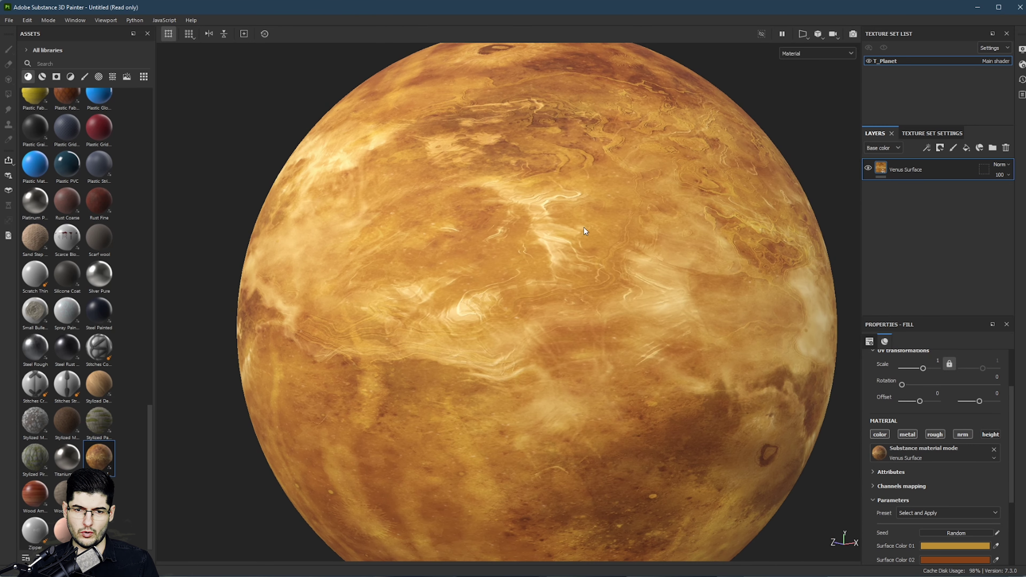
scroll(584, 229, "down", 1)
Step: Add a Levels effect to the Venus Surface layer and set its affected channel to Normal
right_click(886, 169)
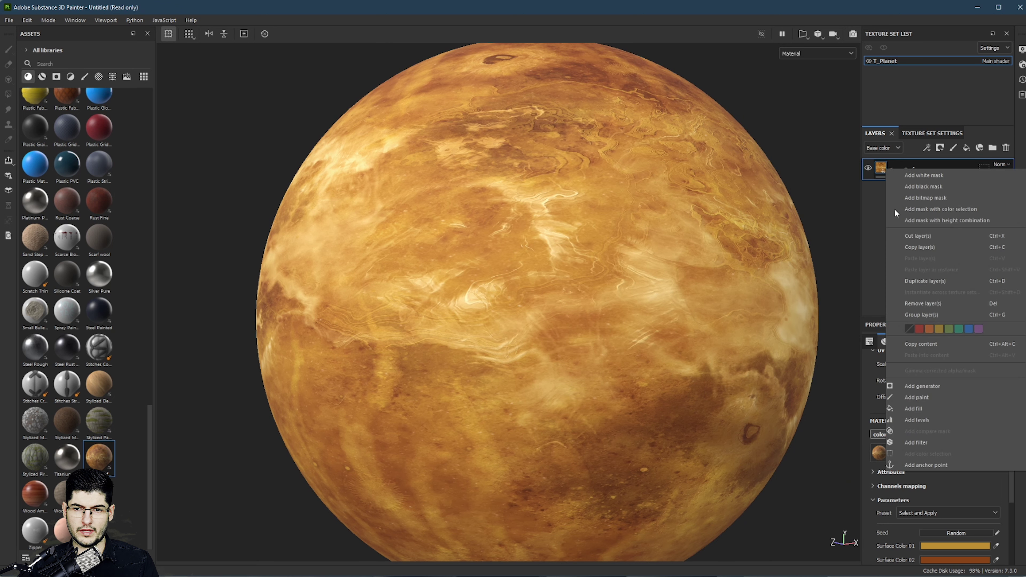
left_click(917, 420)
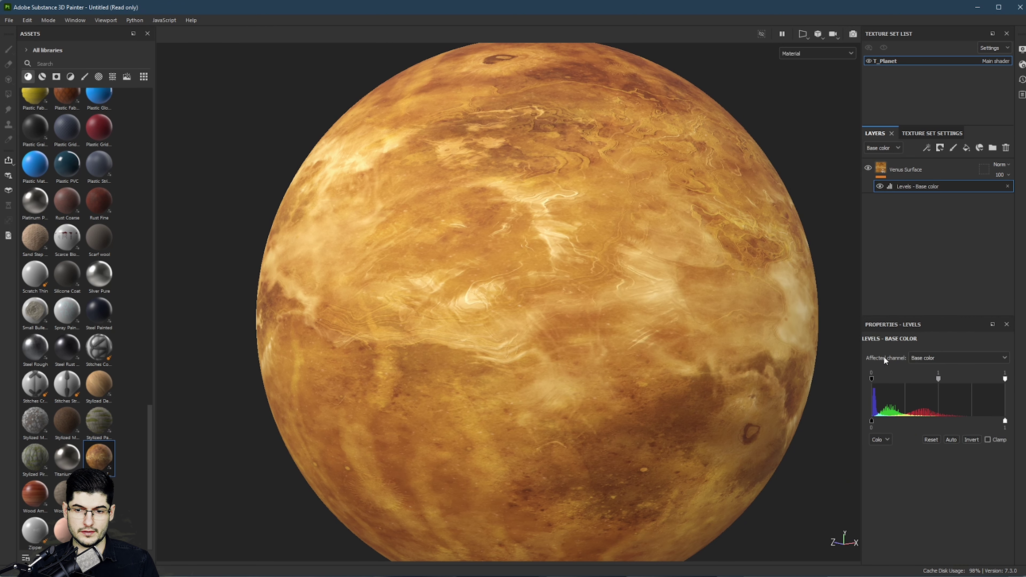
left_click(917, 358)
left_click(922, 399)
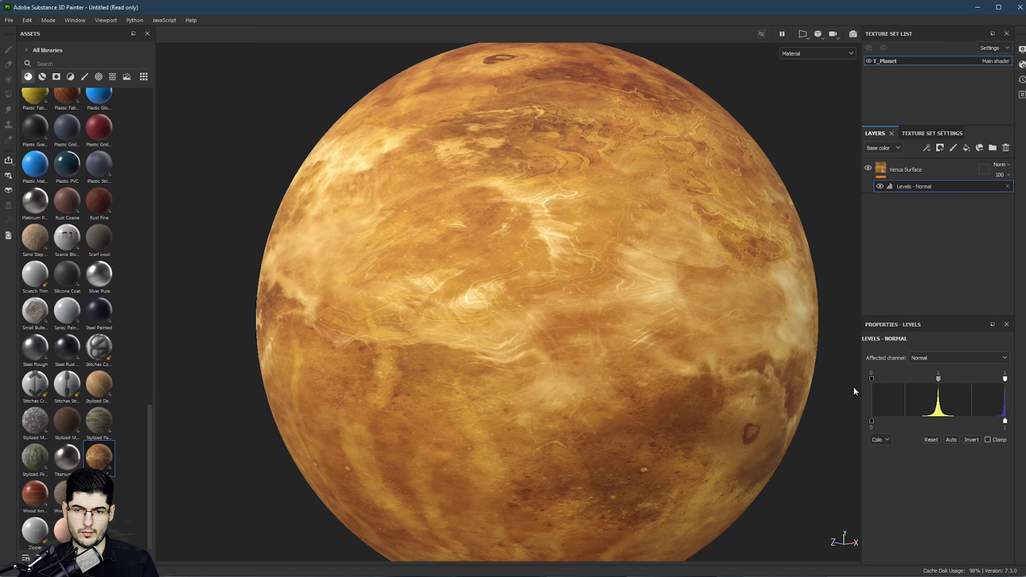
Step: Set the normal levels' black input point to 0.077 and the midtone to 0.814, and check the planet
mouse_move(871, 377)
left_mouse_down()
mouse_move(896, 380)
mouse_move(882, 388)
left_mouse_up()
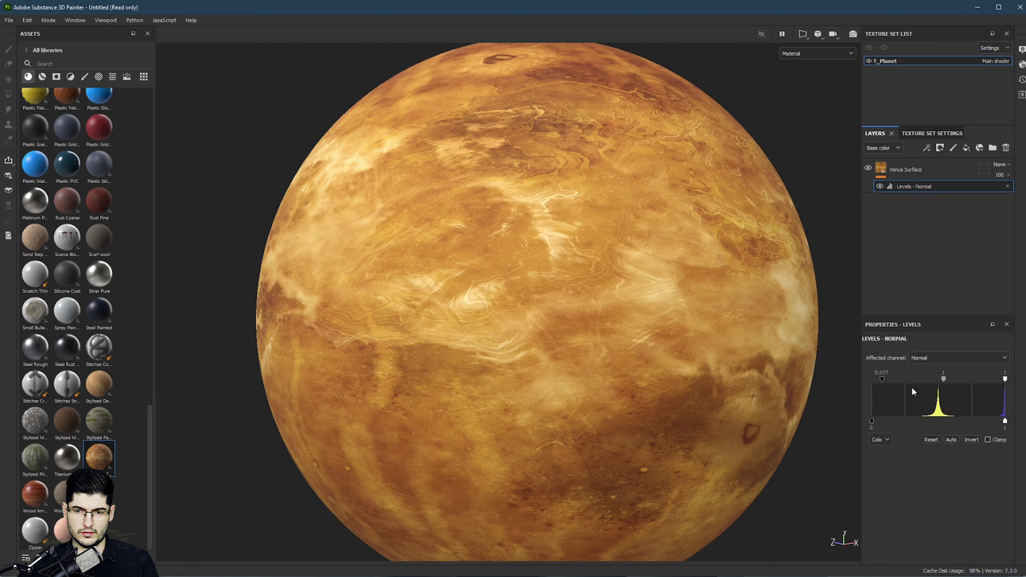
mouse_move(944, 378)
left_mouse_down()
mouse_move(907, 380)
mouse_move(919, 387)
left_mouse_up()
left_click_drag(336, 80, 376, 249, "alt")
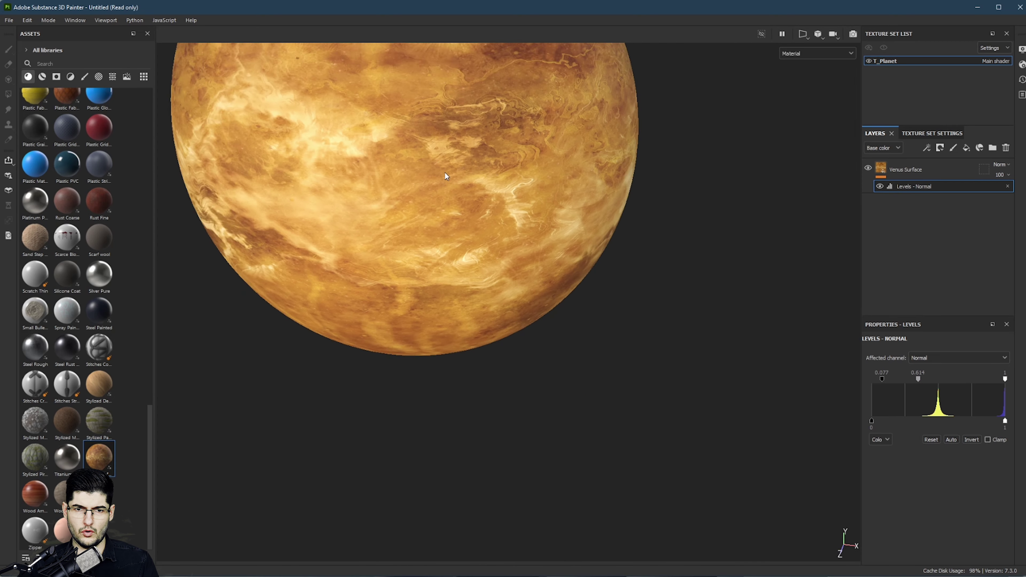
scroll(540, 281, "down", 2)
middle_click_drag(540, 282, 589, 368, "alt")
mouse_move(487, 242)
left_mouse_down("alt")
mouse_move(485, 291)
mouse_move(488, 227)
left_mouse_up("alt")
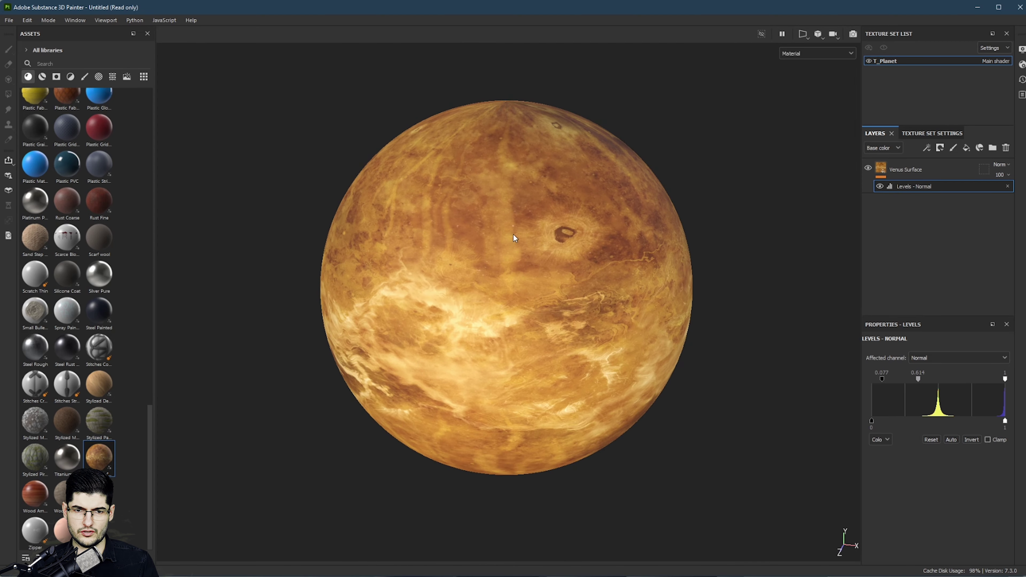
Step: Lower the black input point of the Venus Surface layer's normal levels to 0.021
scroll(523, 291, "up", 3)
left_click_drag(687, 333, 596, 299, "alt")
middle_click_drag(596, 299, 502, 231, "alt")
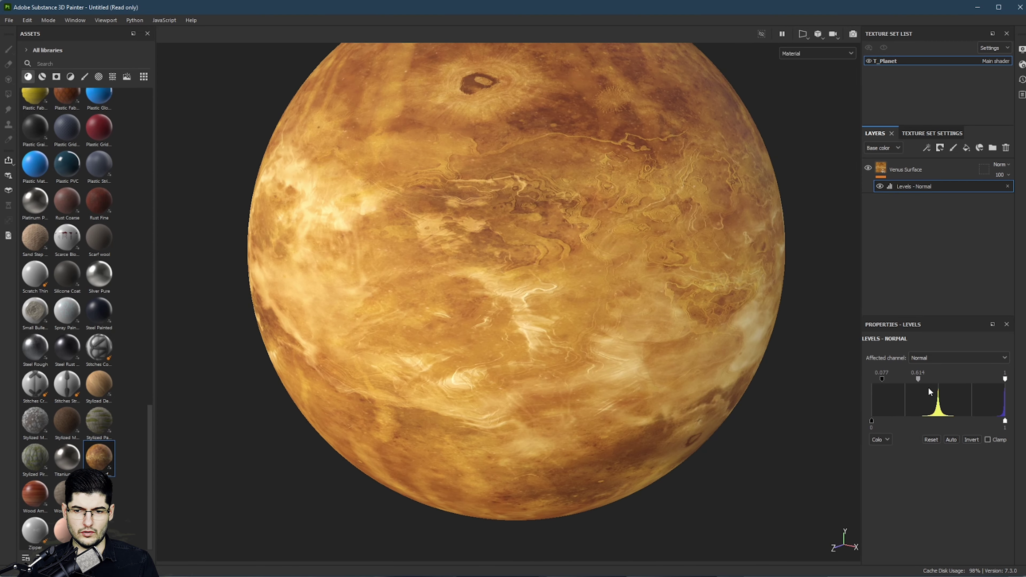
left_click_drag(885, 378, 875, 378)
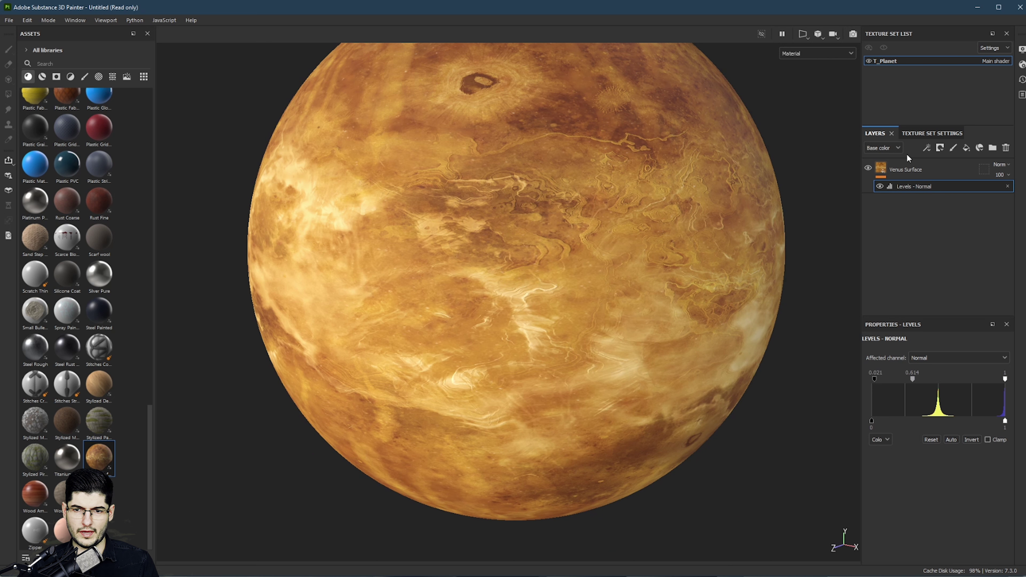
Step: Add a Height To Normal filter to the Venus Surface layer
right_click(886, 169)
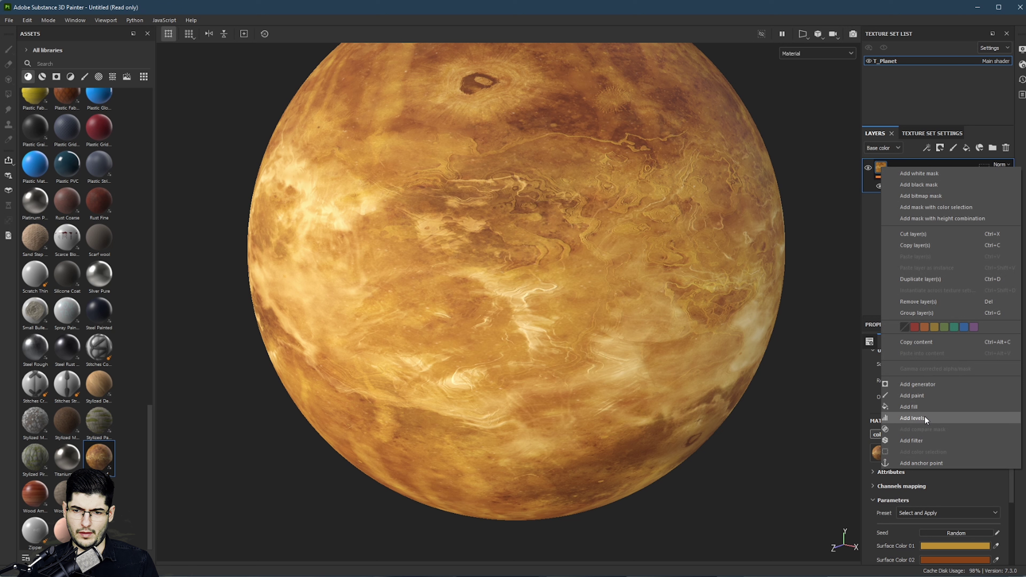
left_click(927, 439)
left_click(929, 372)
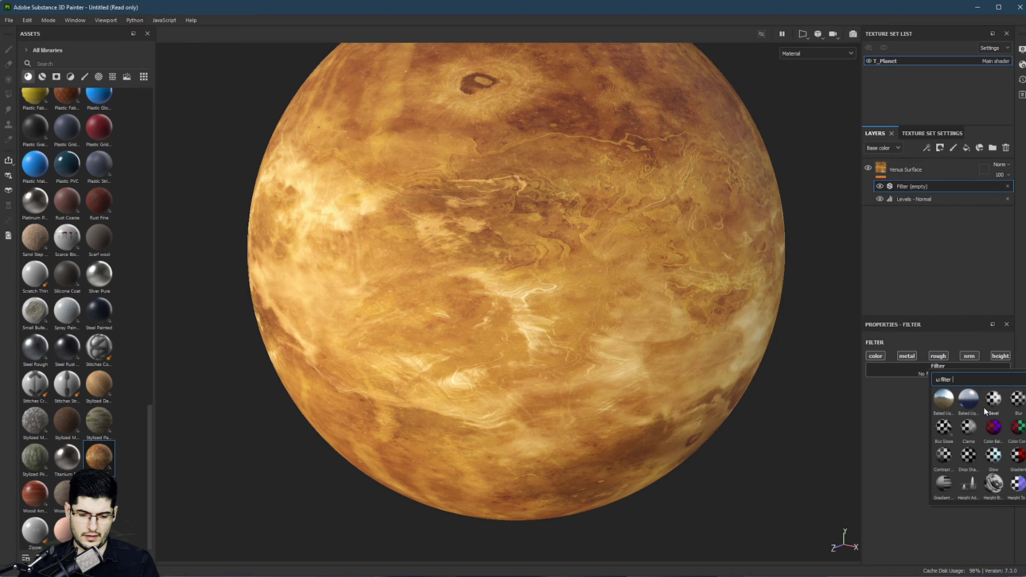
type("height")
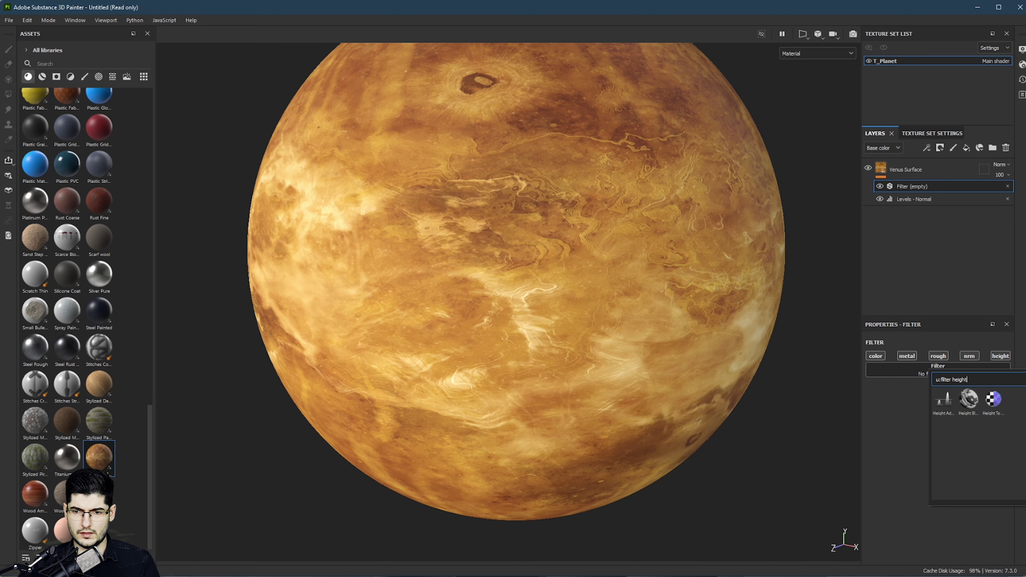
left_click(998, 405)
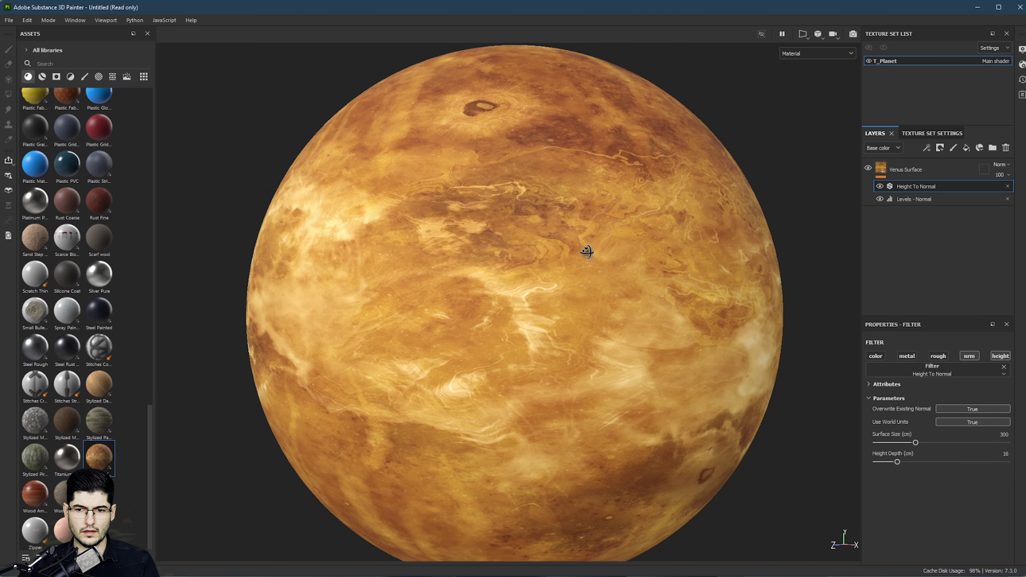
Step: Enable the height channel of the Venus Surface layer and check the relief on the planet
left_click(905, 169)
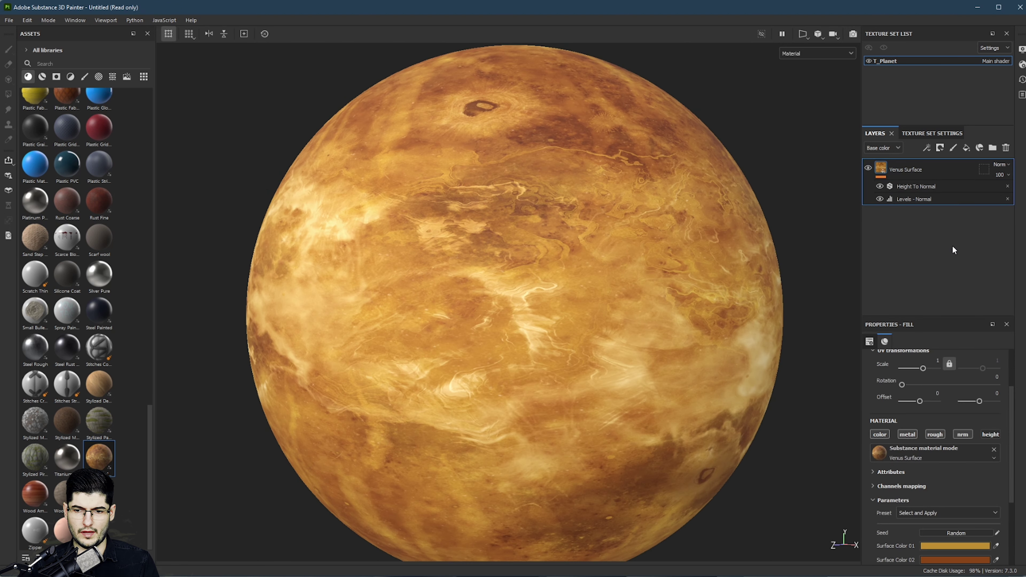
left_click(987, 435)
left_click_drag(706, 407, 743, 308, "alt")
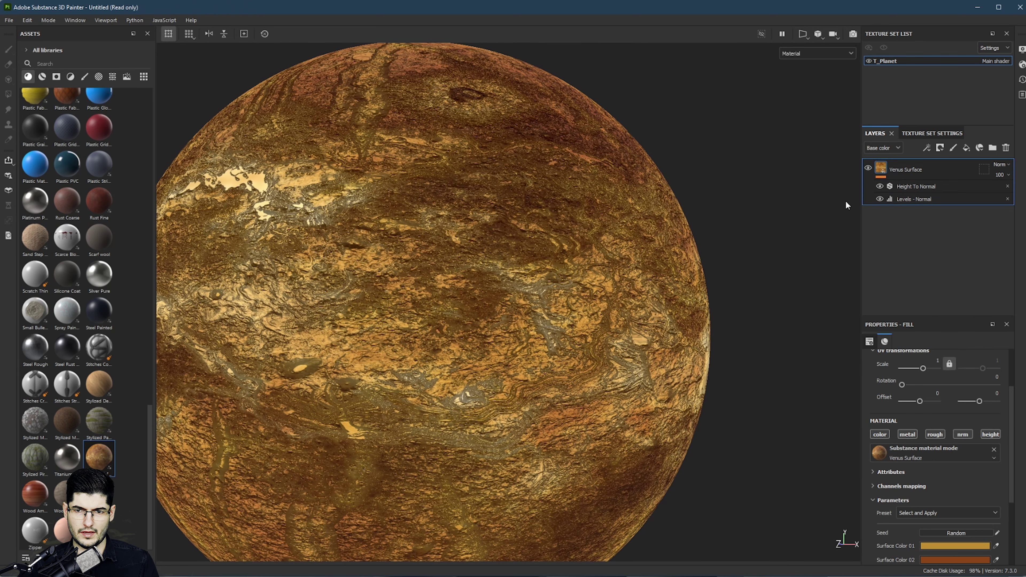
Step: Set the Height To Normal filter's surface size to 653 cm and its height depth to 0.1 cm
left_click(922, 188)
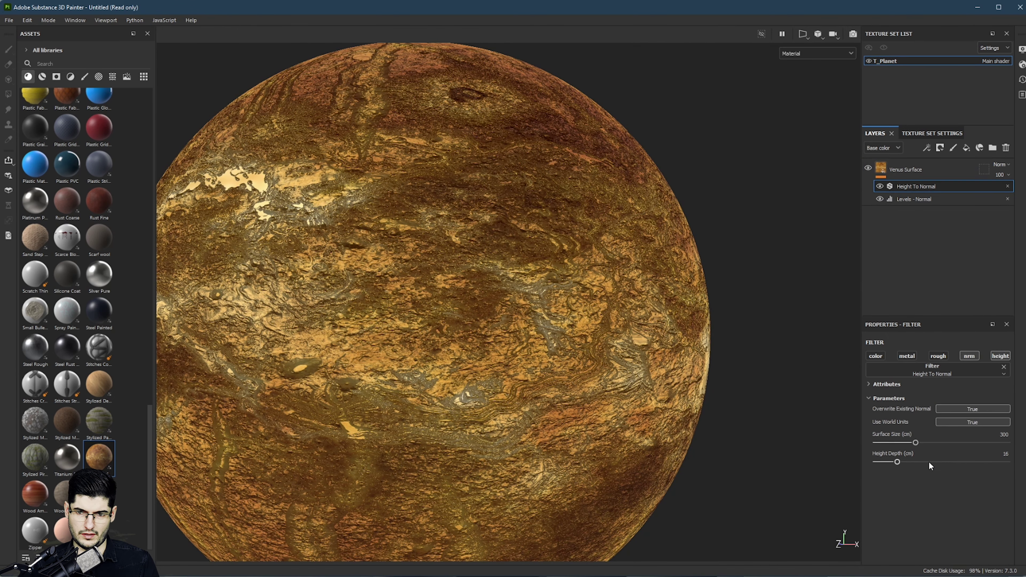
left_click_drag(897, 442, 984, 448)
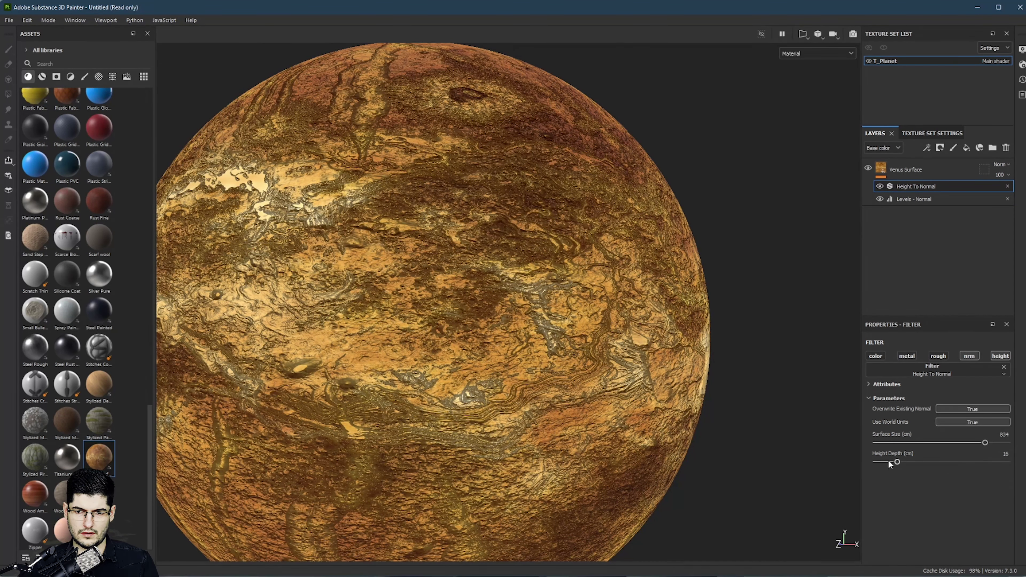
mouse_move(888, 461)
left_mouse_down()
mouse_move(941, 472)
mouse_move(873, 472)
left_mouse_up()
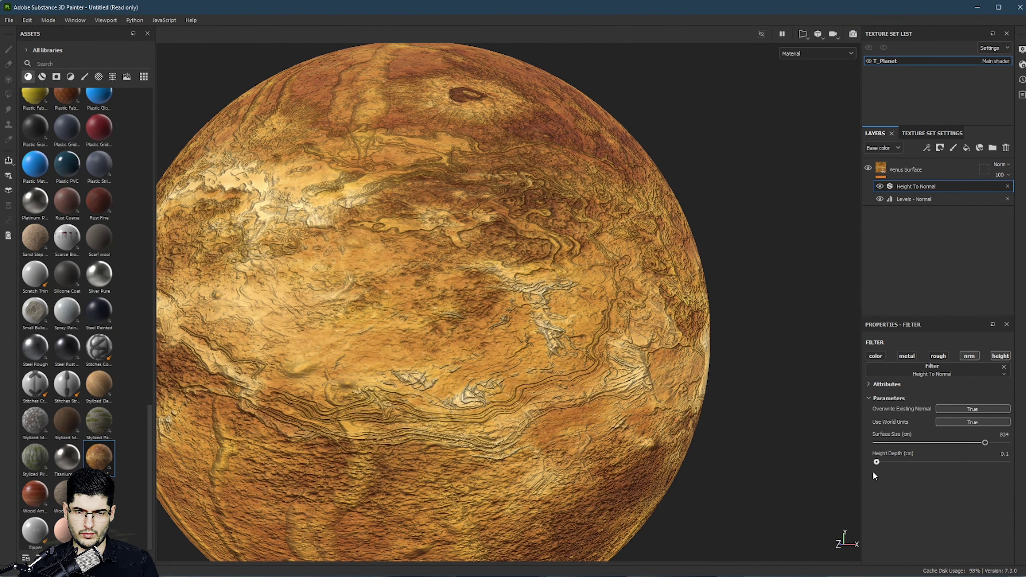
mouse_move(961, 441)
left_mouse_down()
mouse_move(937, 443)
mouse_move(962, 442)
left_mouse_up()
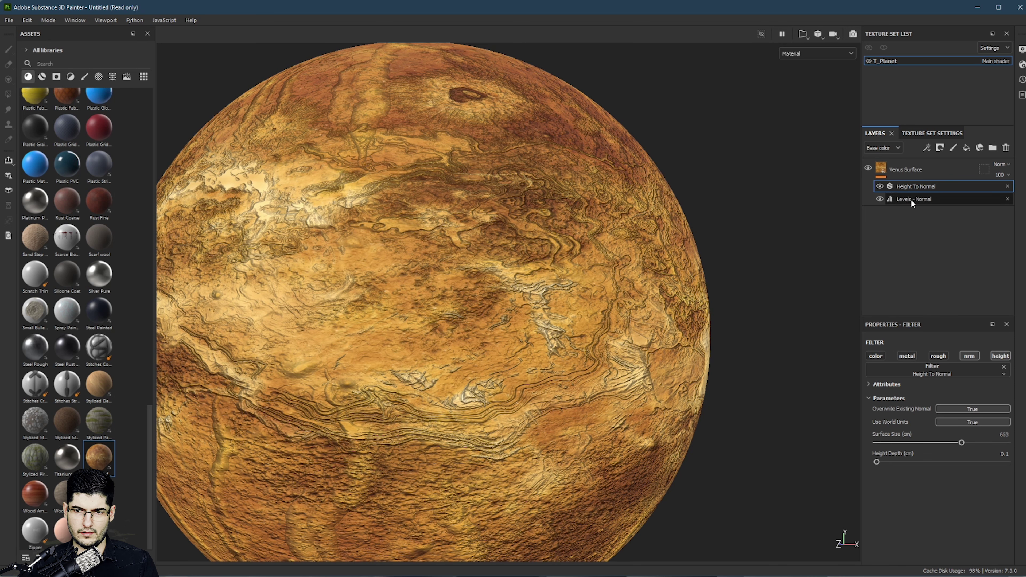
Step: Delete the Levels effect from the Venus Surface layer, turn off the layer's normal channel and check the surface
left_click(879, 199)
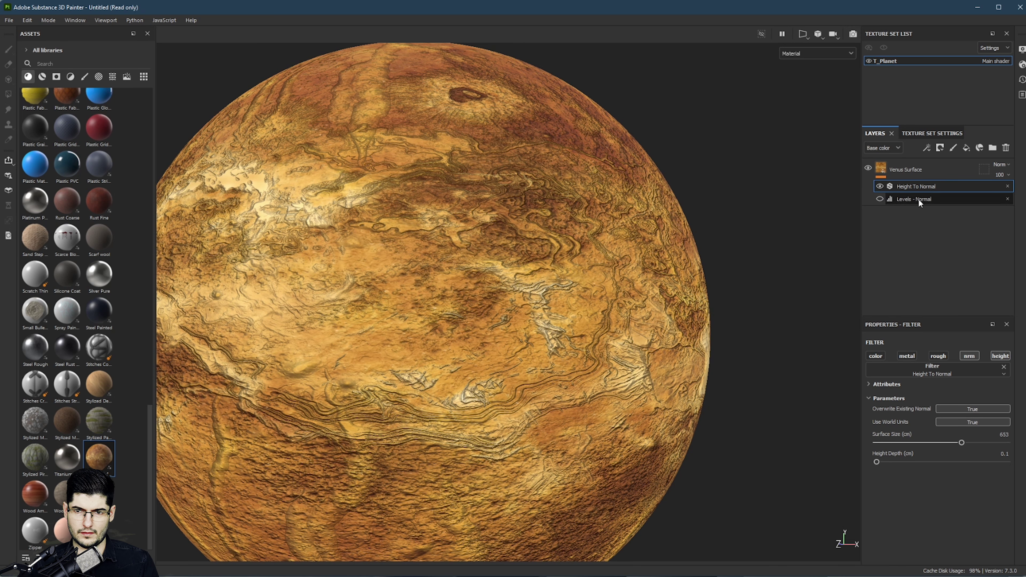
left_click(1008, 199)
left_click(871, 167)
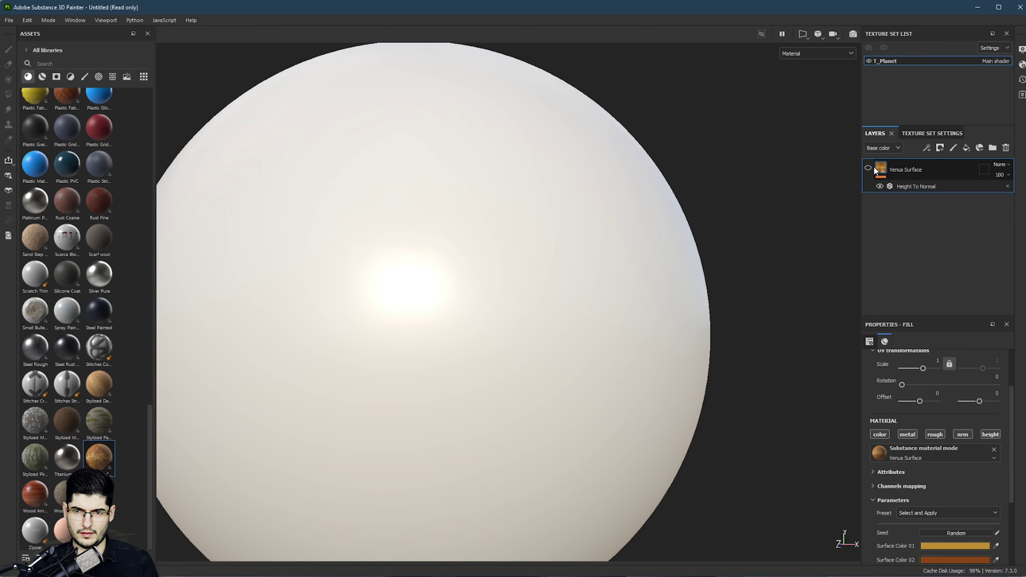
left_click(870, 168)
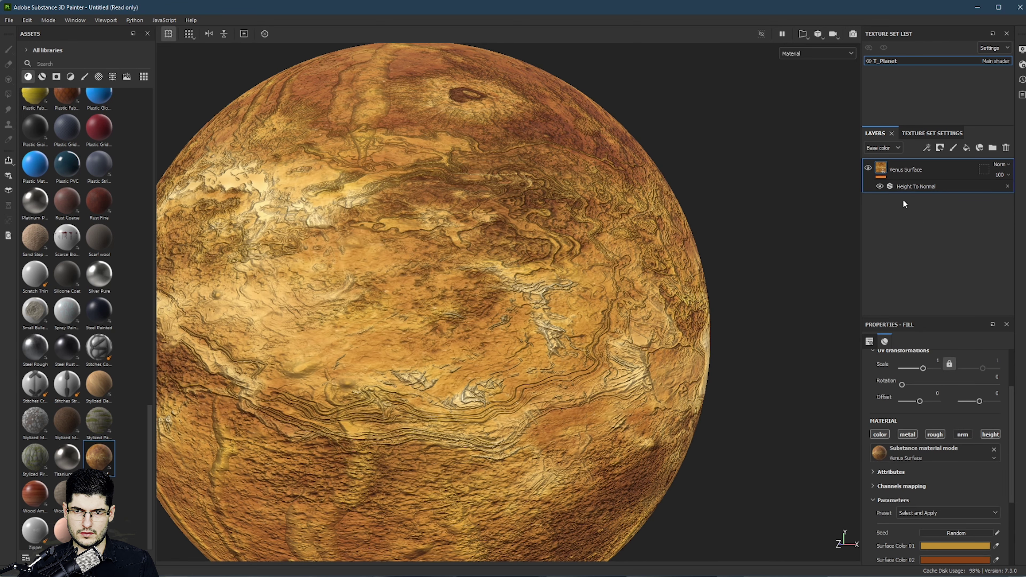
left_click(906, 188)
left_click_drag(566, 283, 488, 266, "alt")
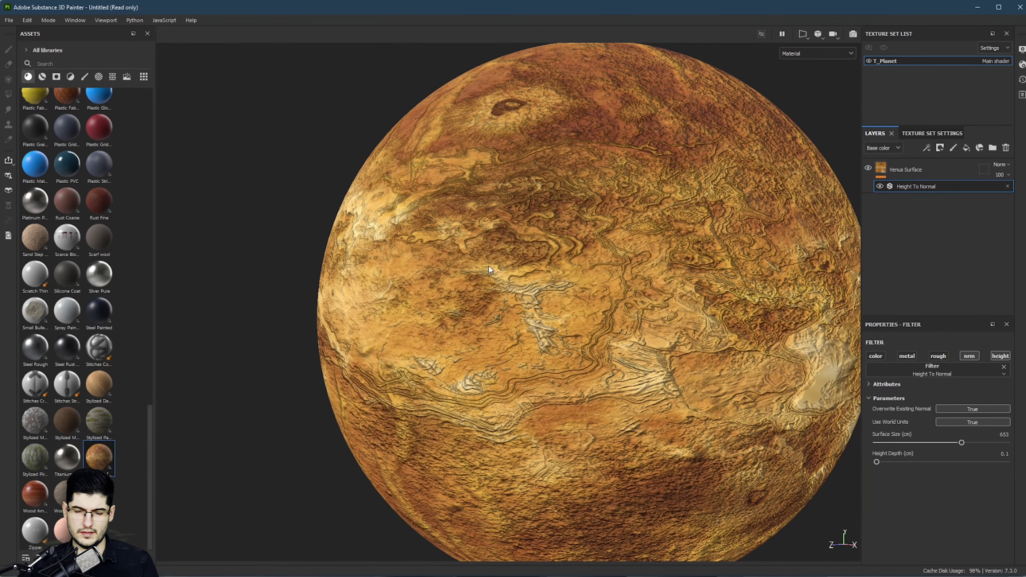
Step: Delete the Height To Normal filter, turn the Venus Surface layer's height channel off and its normal channel on
left_click(1006, 186)
left_click_drag(534, 299, 660, 260, "alt")
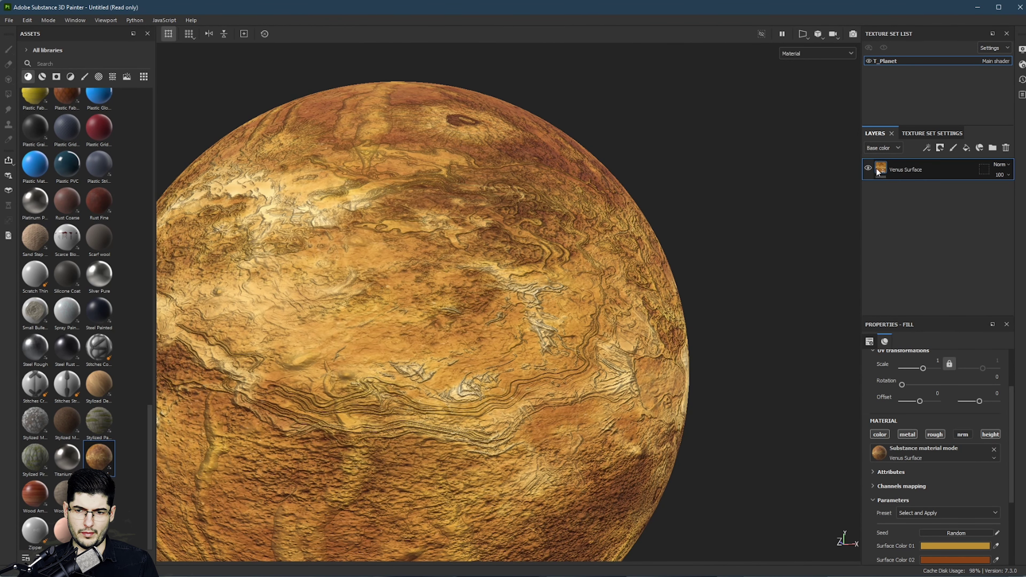
left_click(988, 435)
Step: Inspect the stretched pole of the planet and set the Venus Surface layer's projection to Tri-planar projection
scroll(530, 286, "down", 2)
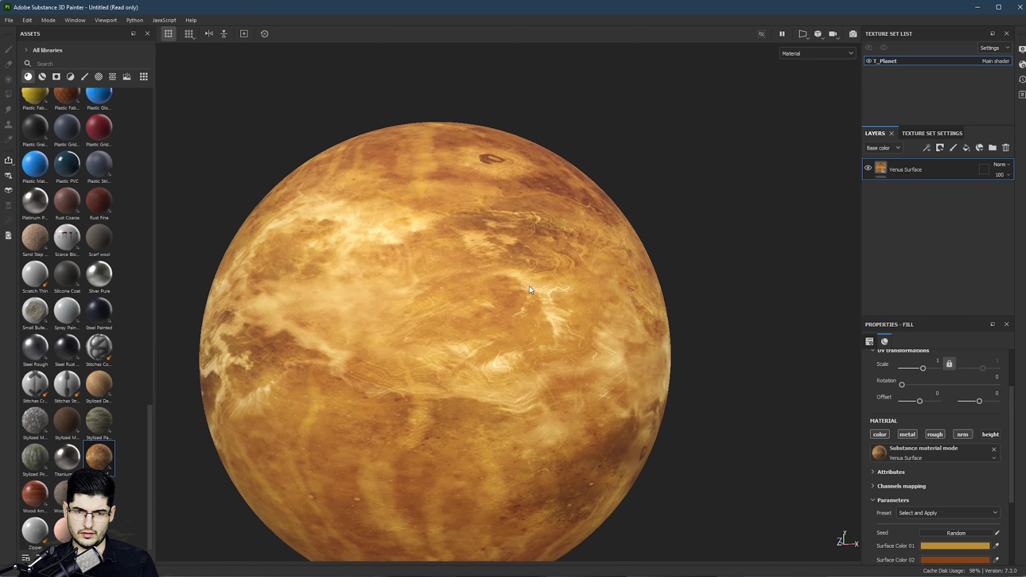
middle_click_drag(485, 268, 562, 256, "alt")
left_click_drag(562, 256, 598, 242, "alt")
left_click_drag(391, 308, 495, 186, "alt")
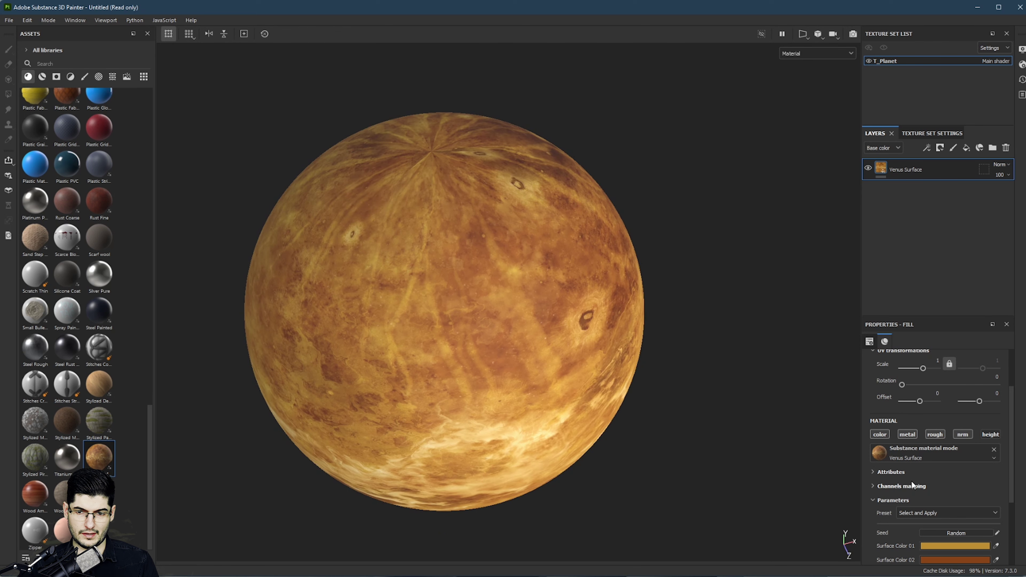
scroll(912, 481, "up", 3)
left_click(921, 377)
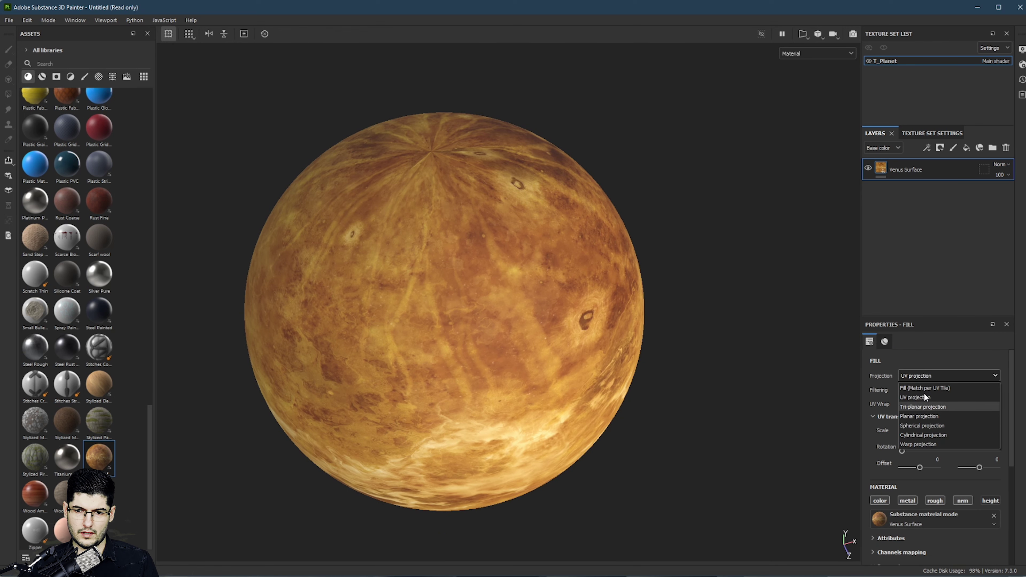
left_click(925, 406)
Step: Examine the planet from several sides for seams and pinching in the tri-planar Venus Surface texture
left_click_drag(557, 277, 576, 310, "alt")
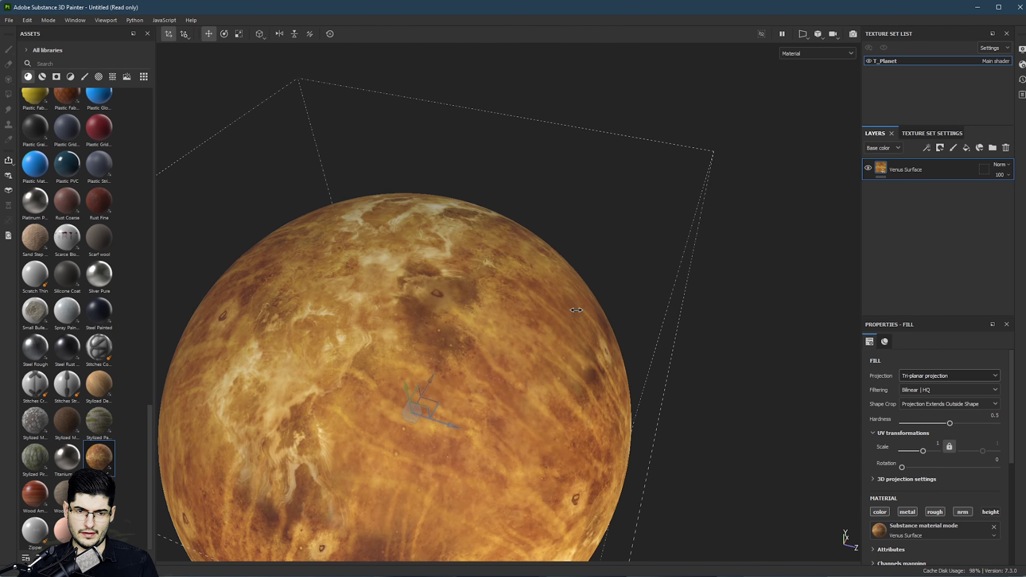
mouse_move(577, 310)
right_mouse_down("shift")
mouse_move(537, 309)
mouse_move(589, 308)
right_mouse_up("shift")
left_click_drag(629, 337, 484, 346, "alt")
middle_click_drag(484, 347, 485, 240, "alt")
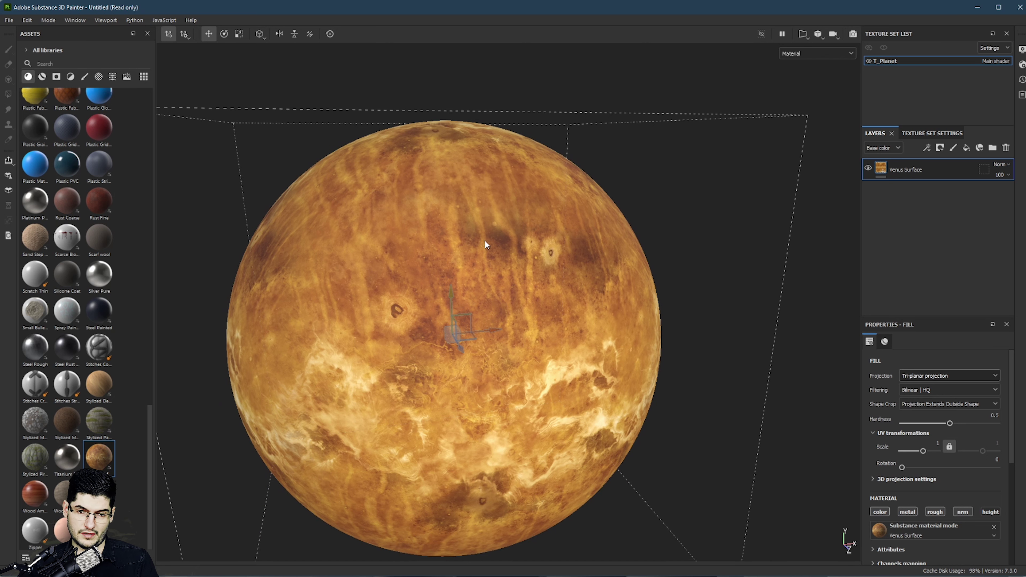
left_click_drag(399, 302, 525, 213, "alt")
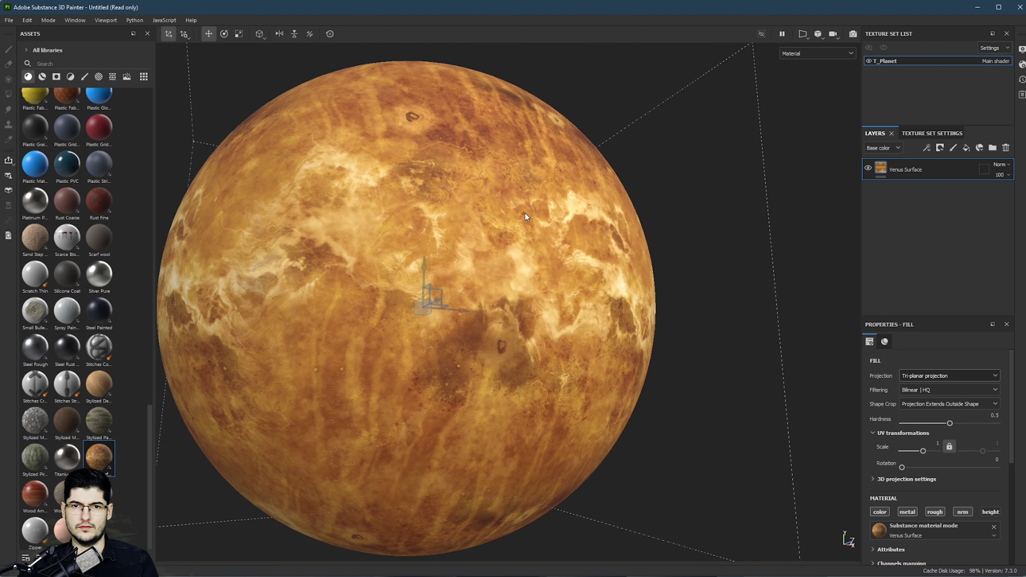
right_click_drag(525, 214, 524, 230, "alt")
left_click_drag(524, 229, 442, 213, "alt")
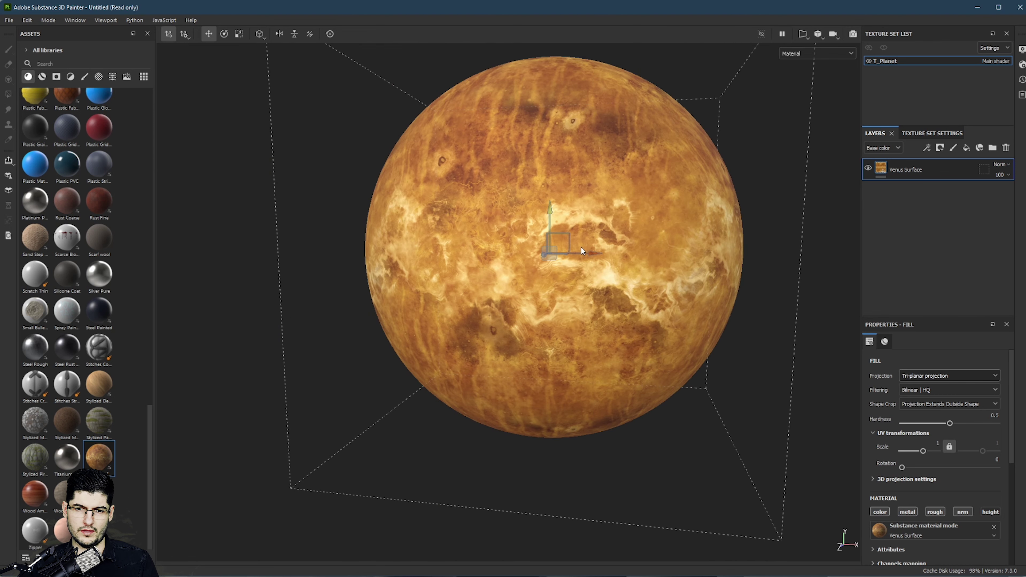
left_click_drag(580, 247, 532, 227, "alt")
scroll(500, 243, "up", 3)
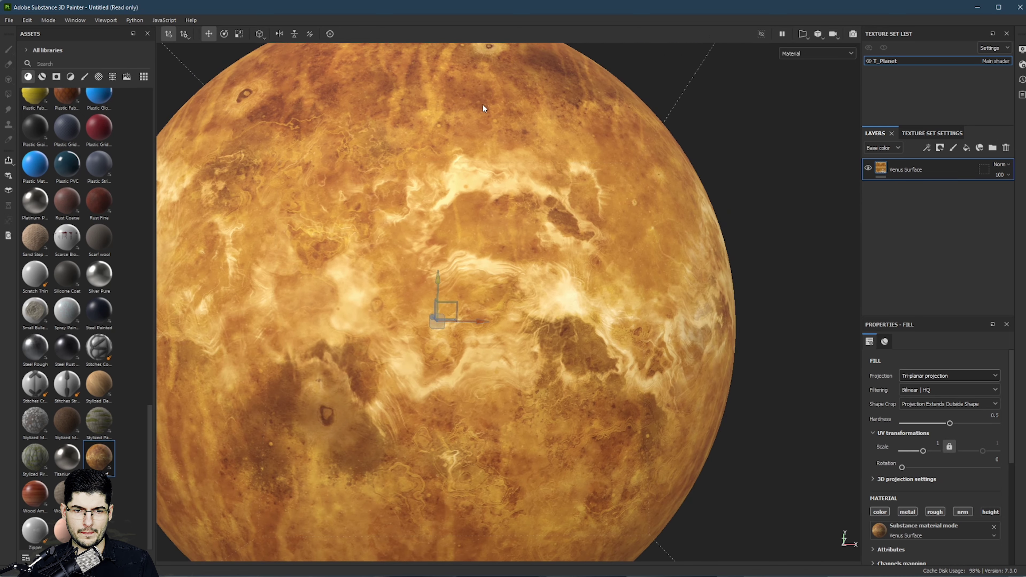
scroll(480, 298, "down", 3)
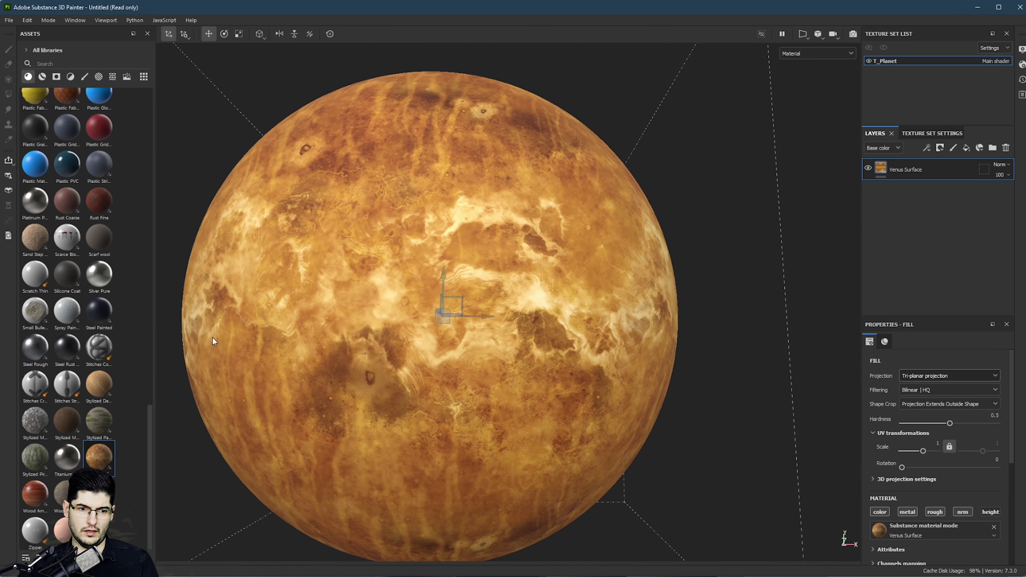
Step: Apply the Lichen Covered Cave Rock 02 material to the sphere
scroll(121, 371, "up", 5)
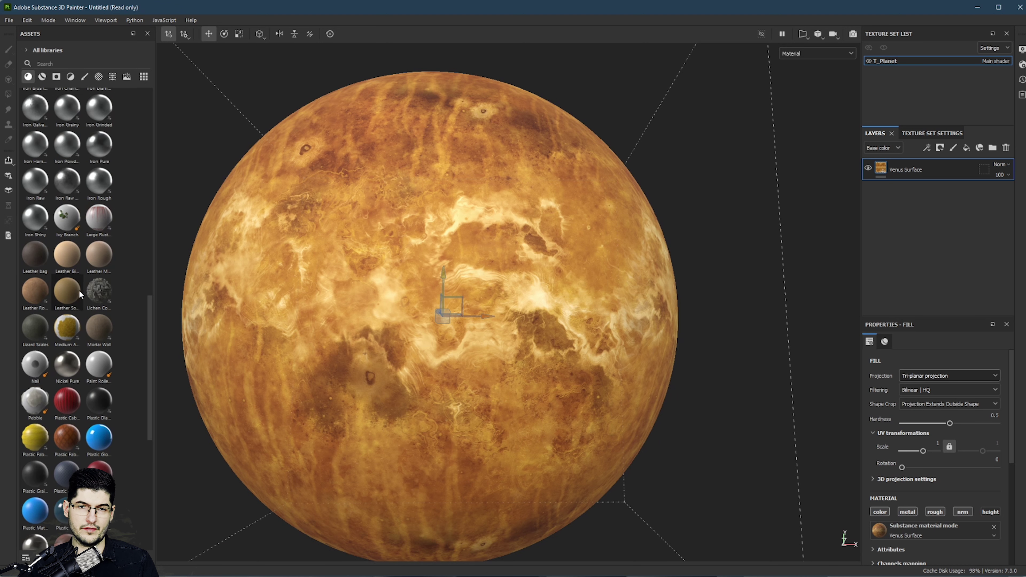
mouse_move(96, 297)
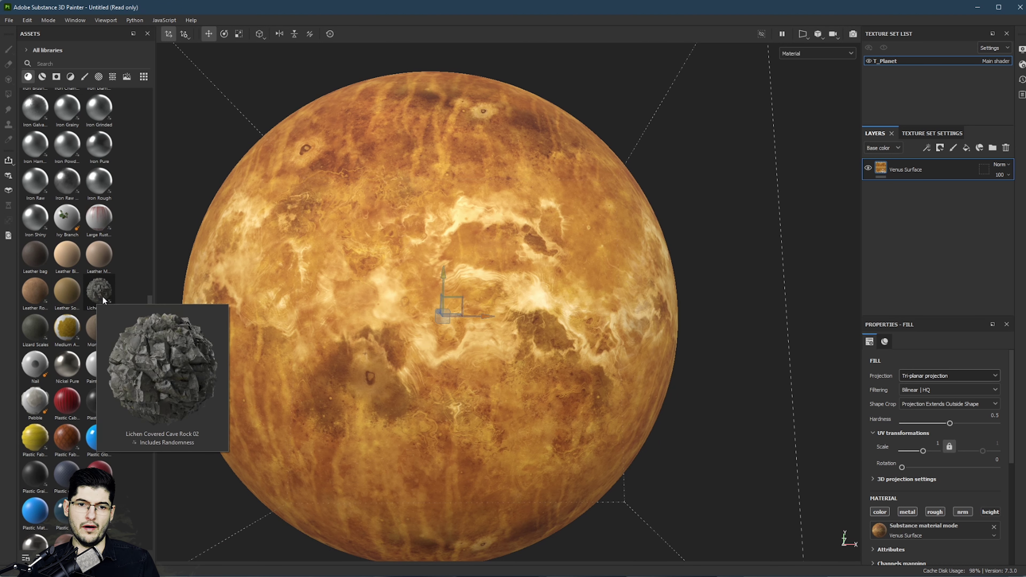
left_click_drag(103, 296, 359, 282)
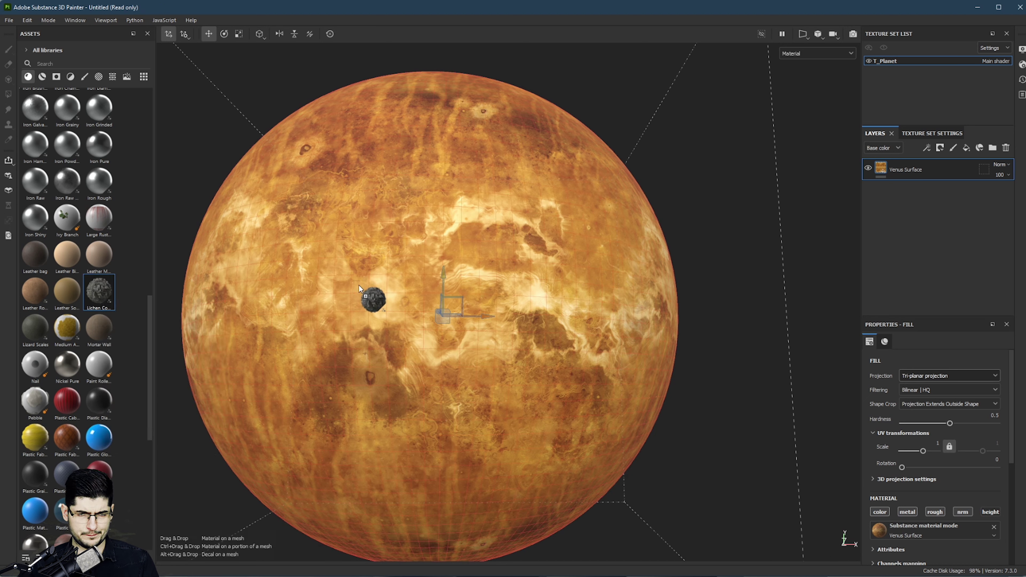
left_click_drag(359, 285, 395, 269)
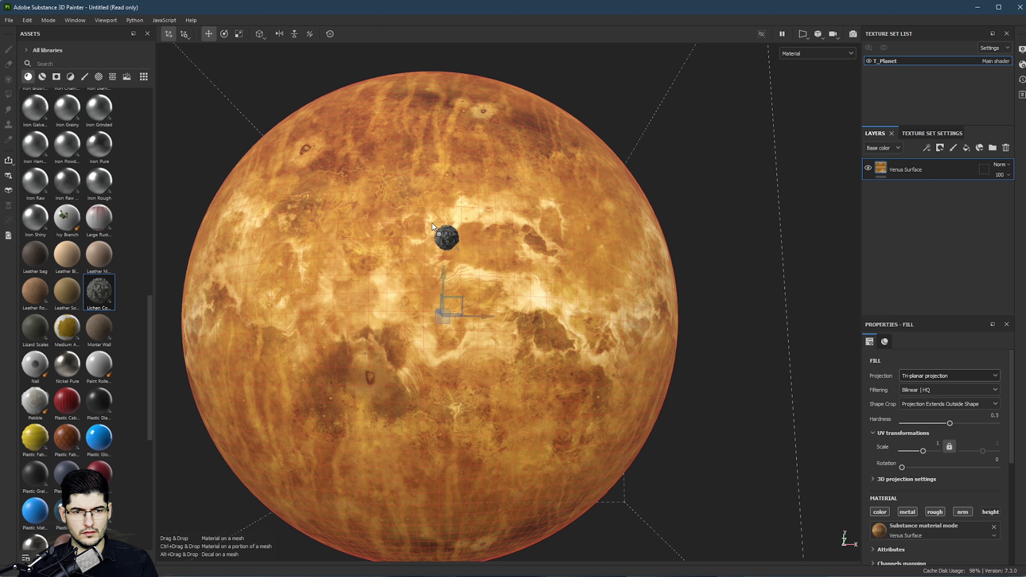
left_click_drag(434, 220, 425, 263)
Step: Set the Lichen Covered Cave Rock 02 layer to Tri-planar projection and inspect the rock around the sphere
left_click(955, 377)
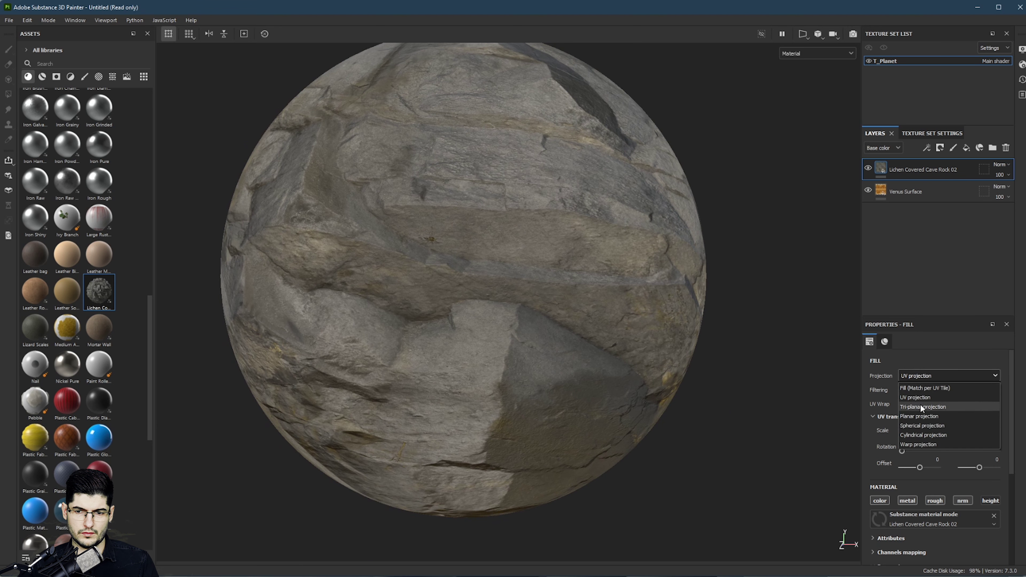
left_click(920, 407)
left_click_drag(513, 226, 645, 243, "alt")
middle_click_drag(646, 243, 603, 389, "alt")
left_click_drag(603, 389, 485, 252, "alt")
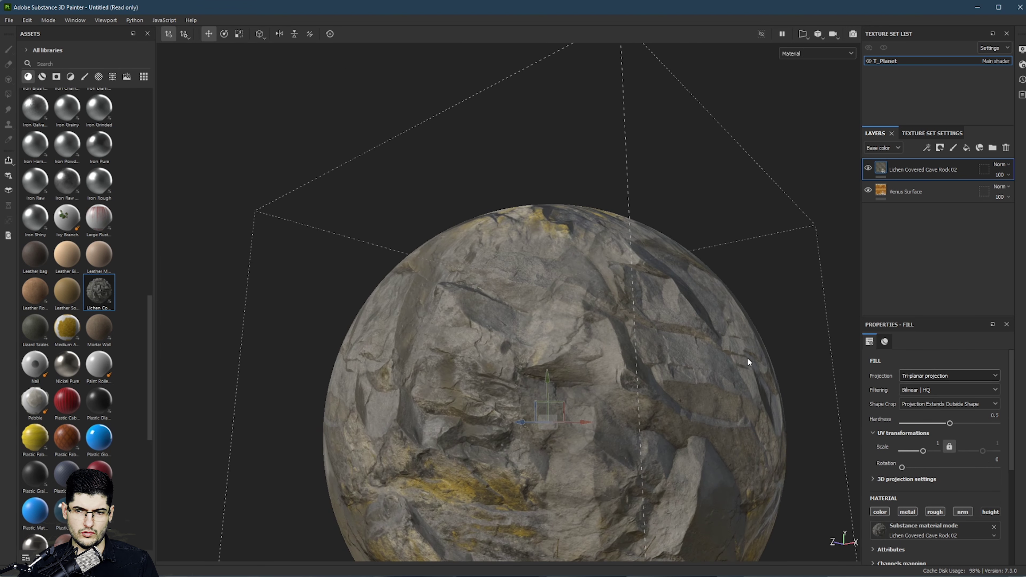
left_click_drag(747, 358, 696, 272, "alt")
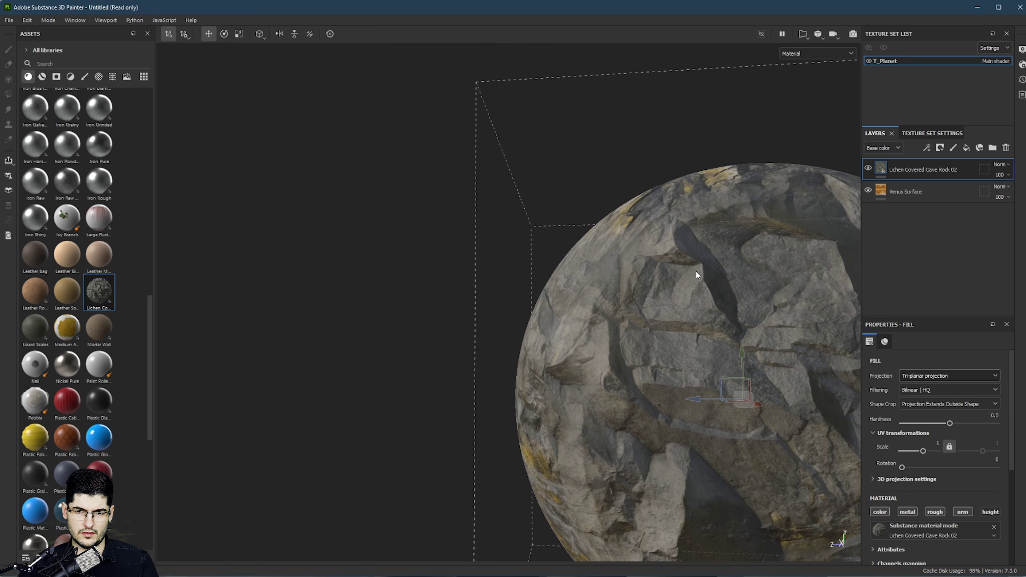
Step: Delete the Lichen Covered Cave Rock 02 layer and look through the material library for another surface
left_click(1006, 147)
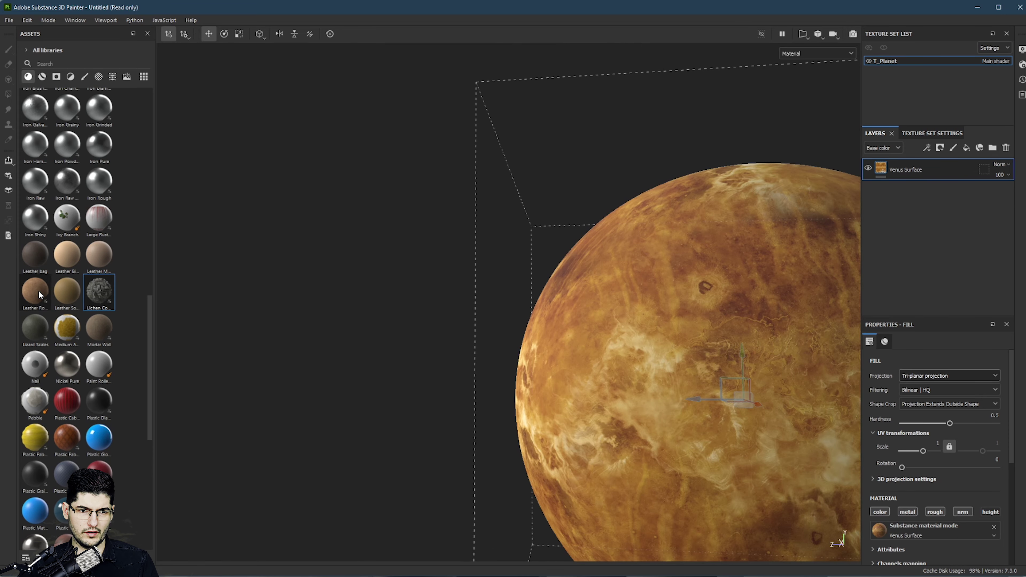
scroll(39, 290, "up", 15)
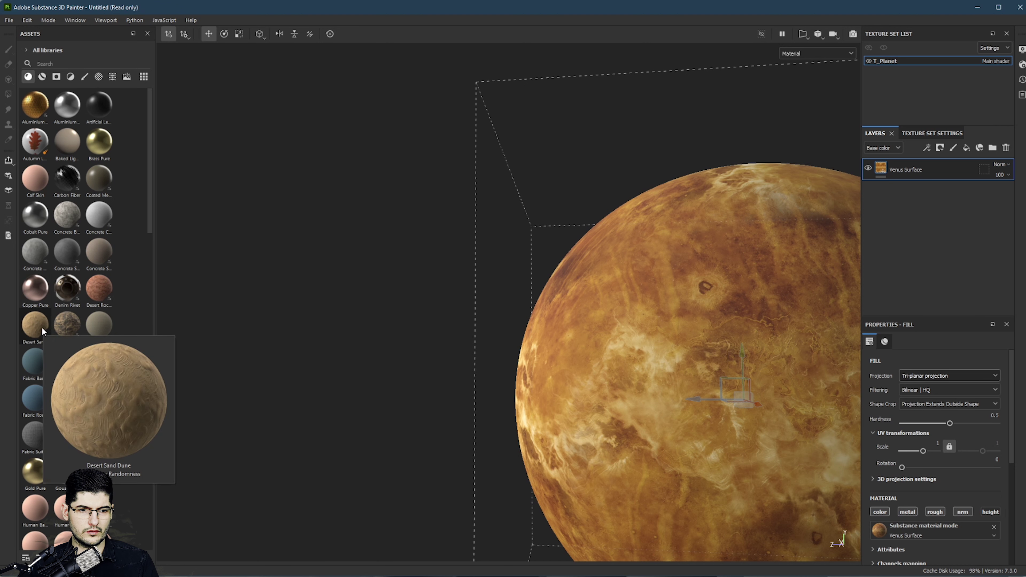
Step: Apply the Desert Sandstone Dark material to the sphere above the Venus Surface layer and inspect it
mouse_move(67, 328)
left_click_drag(70, 328, 611, 322)
key("f")
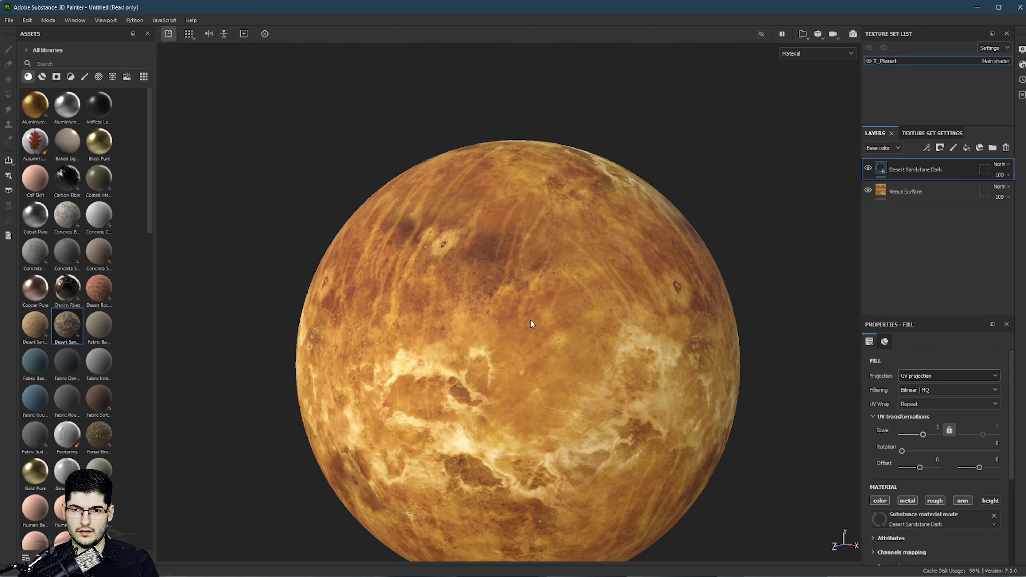
middle_click_drag(505, 340, 542, 248, "alt")
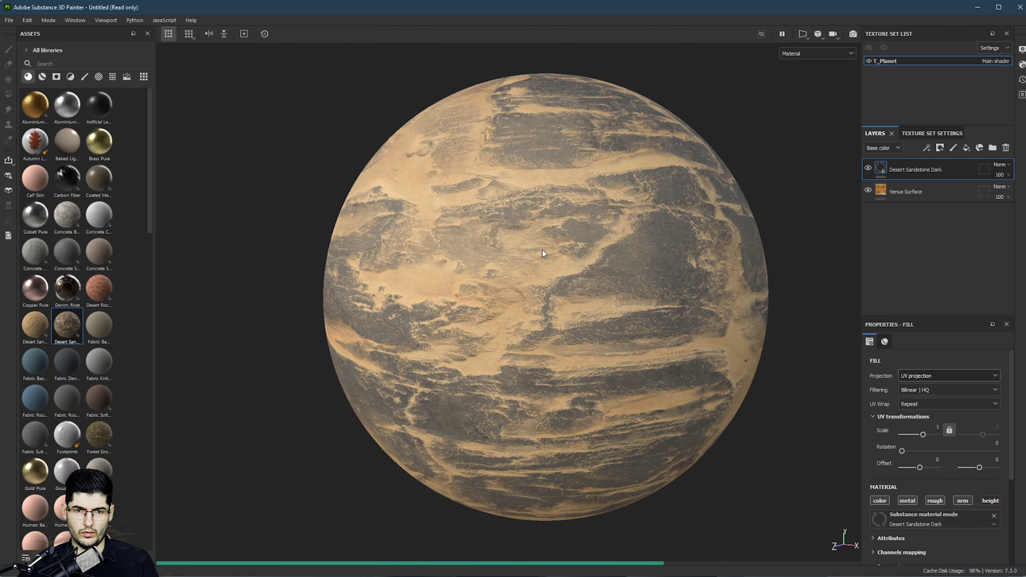
scroll(542, 249, "up", 2)
left_click_drag(518, 295, 513, 252, "alt")
scroll(543, 276, "down", 2)
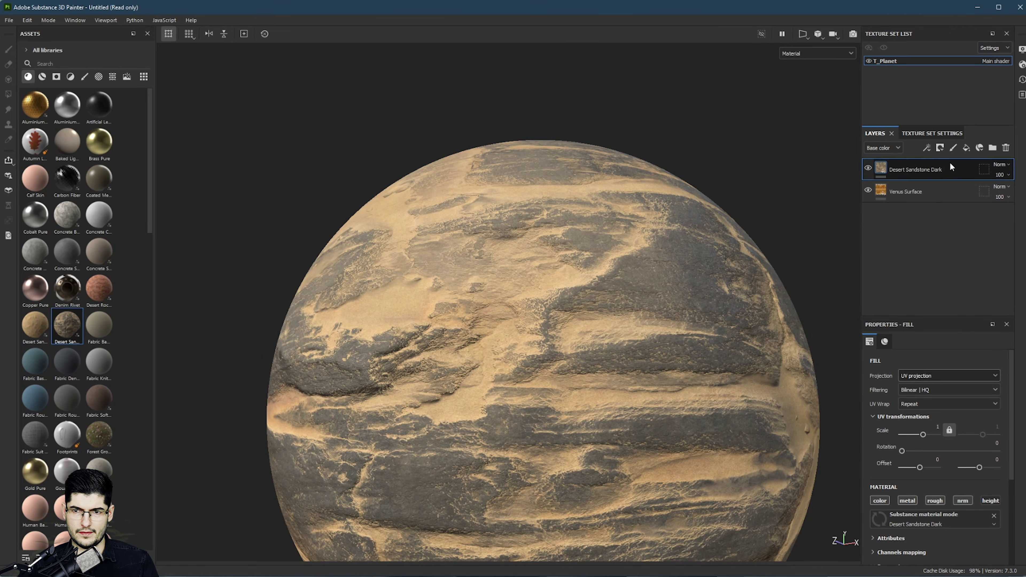
Step: Set the shader's tessellation subdivision mode to Edge Length with a Max Length of 1/64
left_click(1022, 65)
scroll(895, 272, "down", 8)
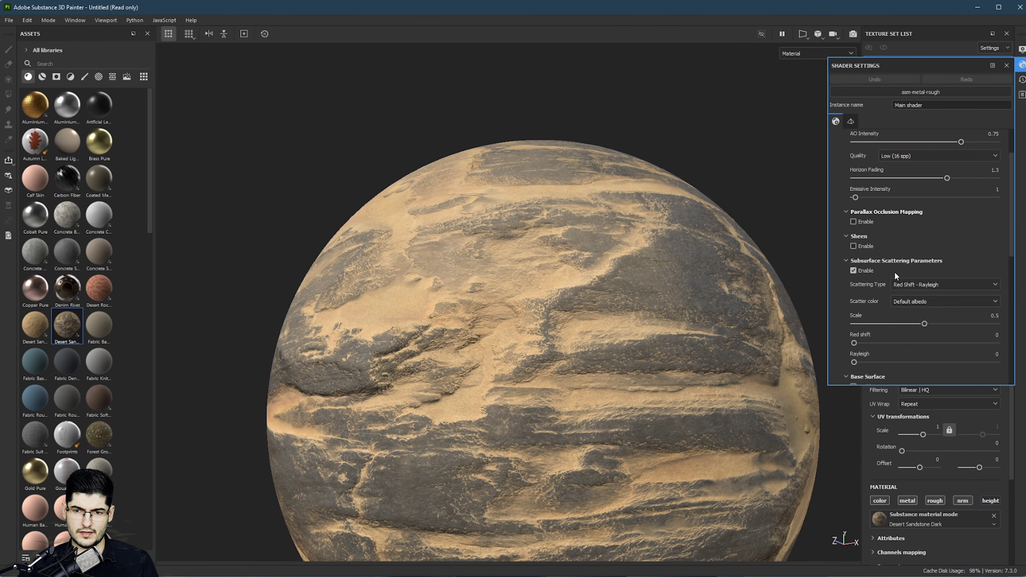
left_click(940, 279)
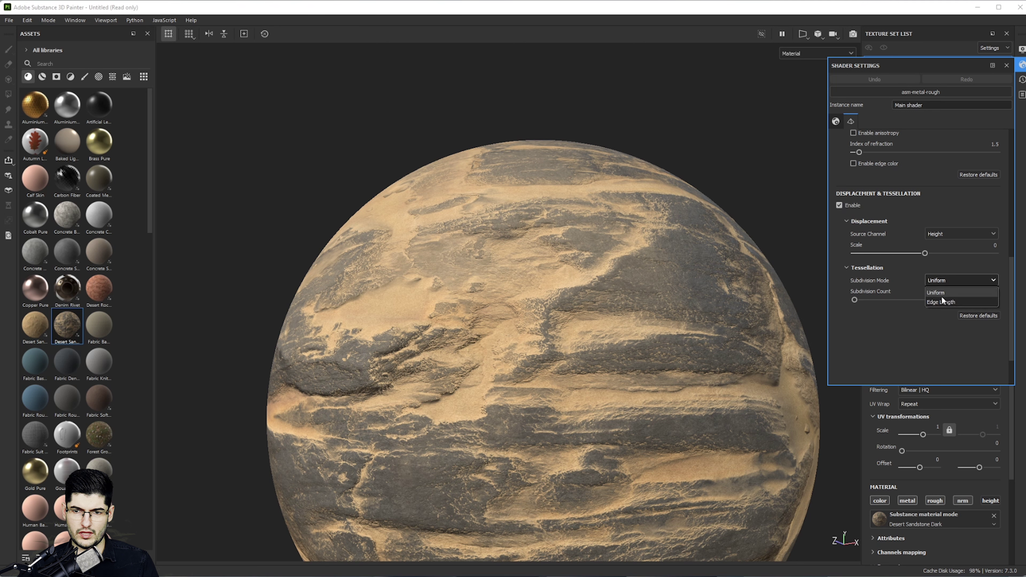
left_click(941, 298)
left_click_drag(992, 291, 1009, 292)
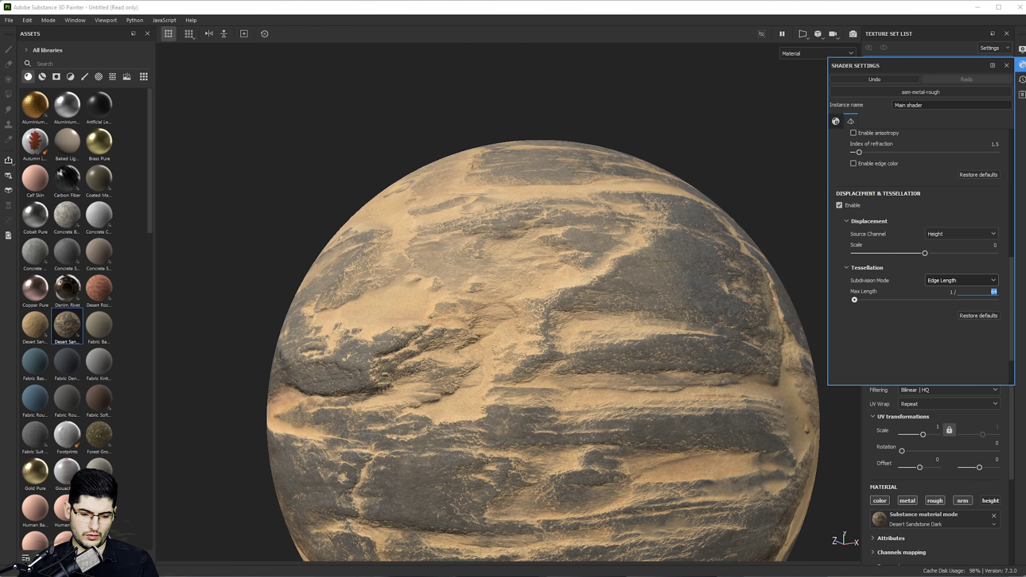
key("Return")
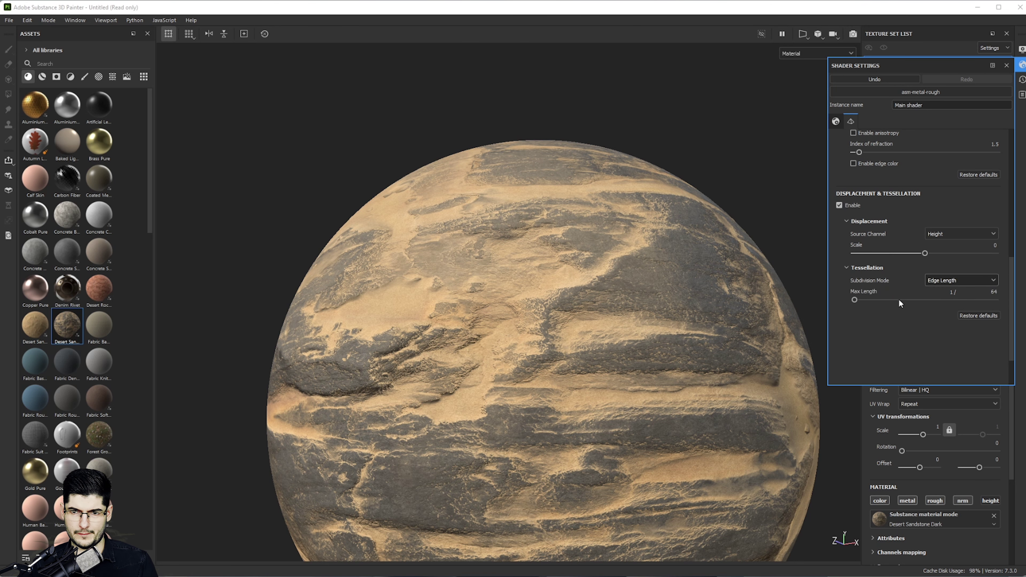
Step: Set the shader's displacement scale to 0.06, check the sphere's surface and close the shader settings
left_click_drag(928, 251, 933, 252)
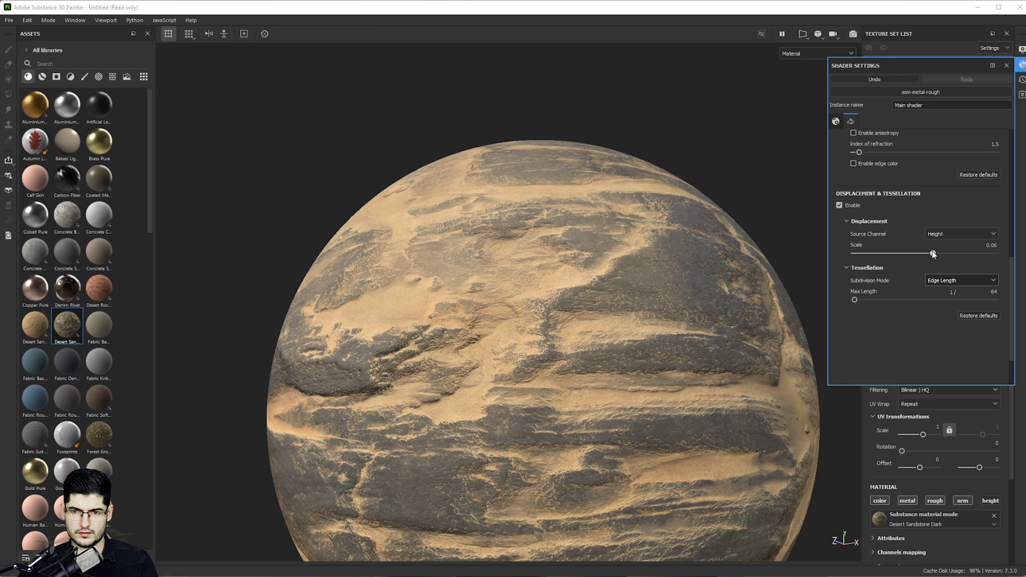
left_click_drag(810, 261, 529, 247, "alt")
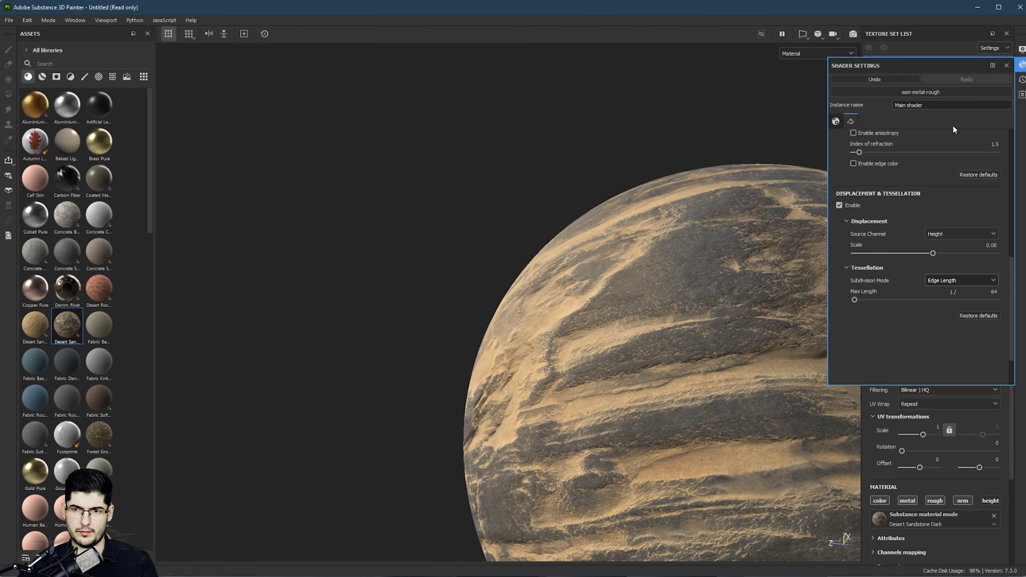
left_click(1019, 68)
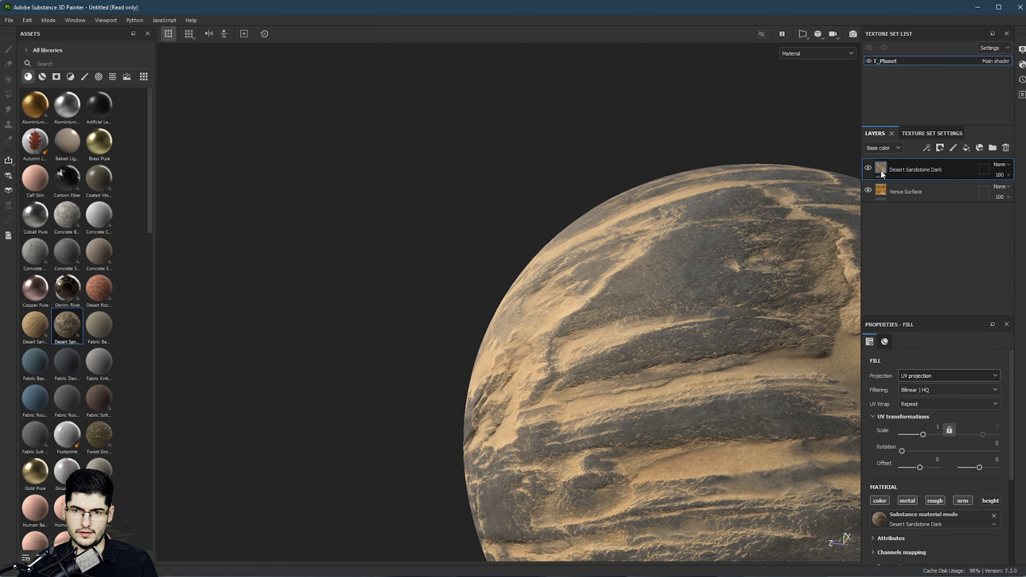
Step: Enable the height channel on the Desert Sandstone Dark layer and inspect the displaced silhouette from several sides
scroll(919, 436, "down", 2)
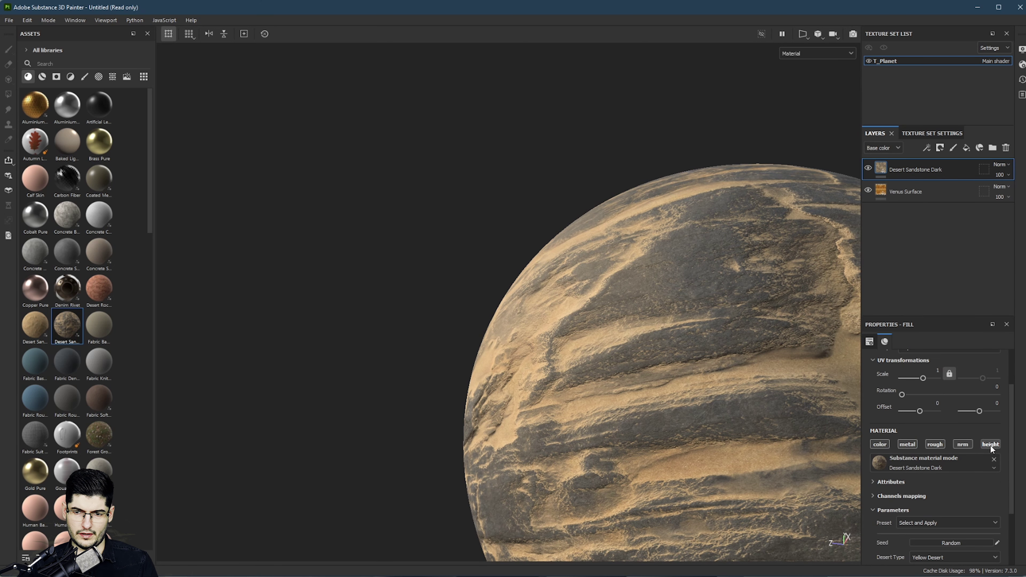
left_click_drag(676, 347, 427, 288, "alt")
left_click_drag(417, 330, 429, 296, "alt")
left_click(503, 186)
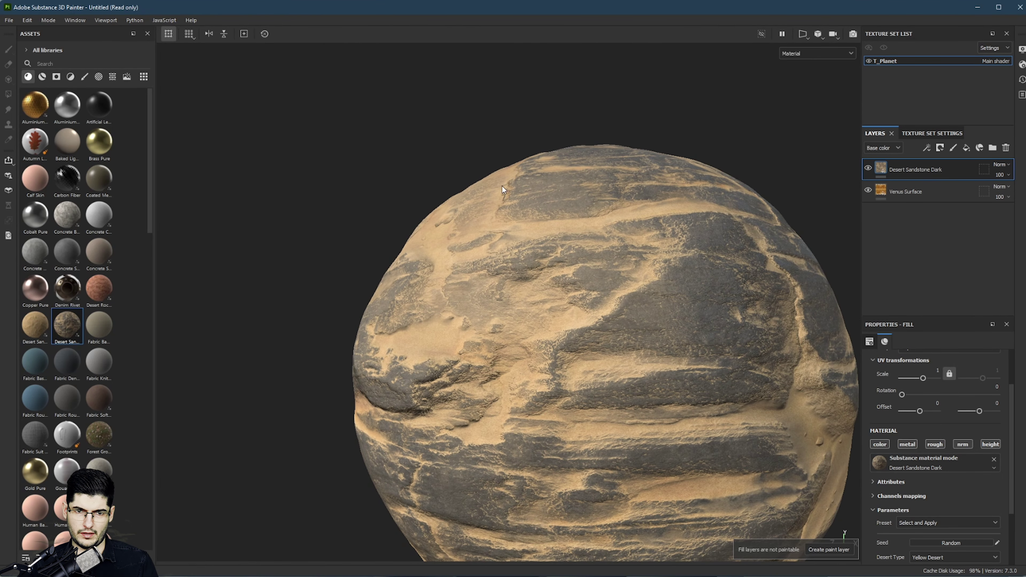
left_click_drag(439, 213, 857, 328, "alt")
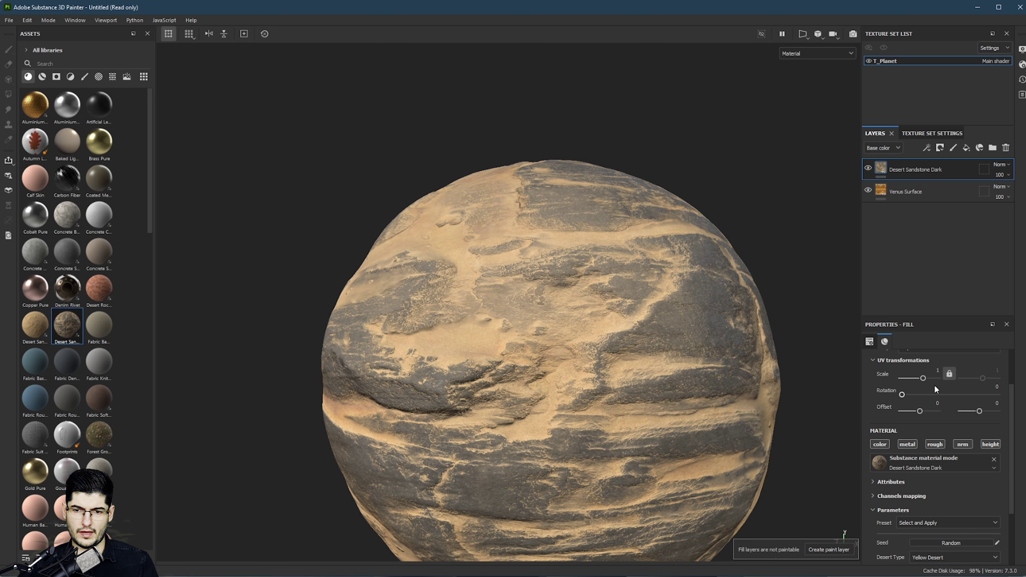
Step: Try a UV scale of 0.5 on the Desert Sandstone Dark layer, then settle on 1.5
scroll(931, 386, "up", 2)
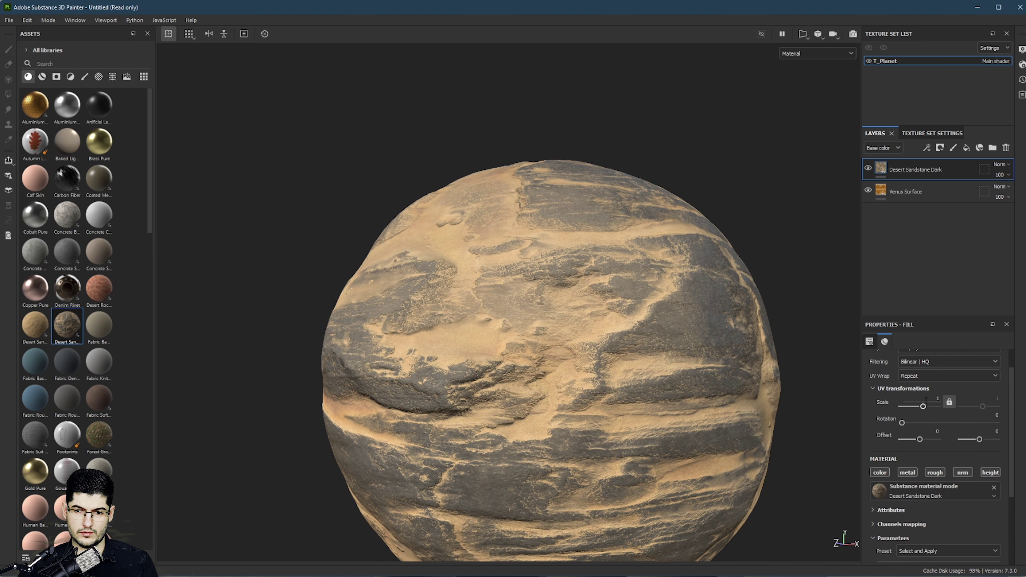
type("0.5")
key("Return")
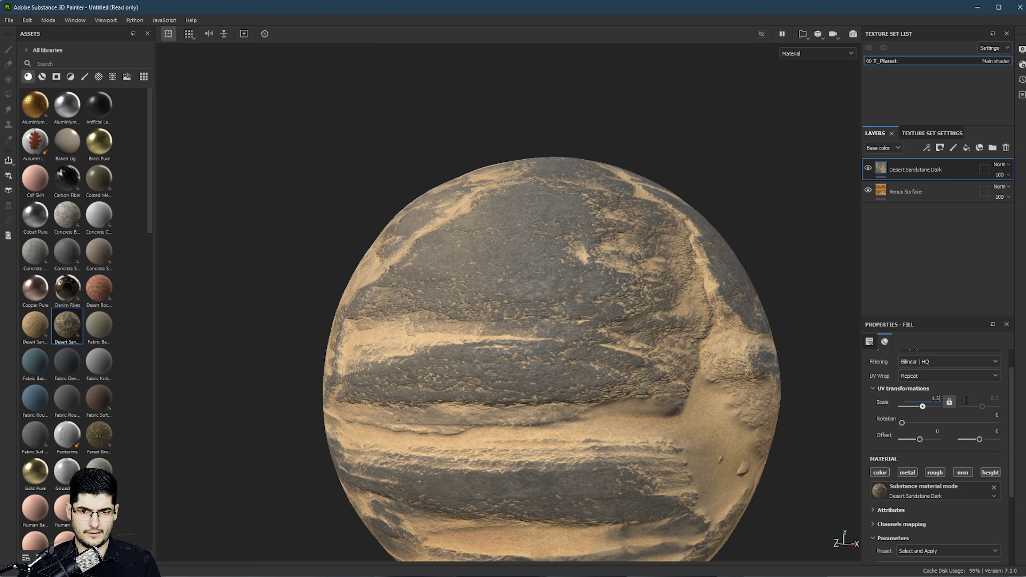
key("Return")
left_click_drag(597, 293, 559, 316, "alt")
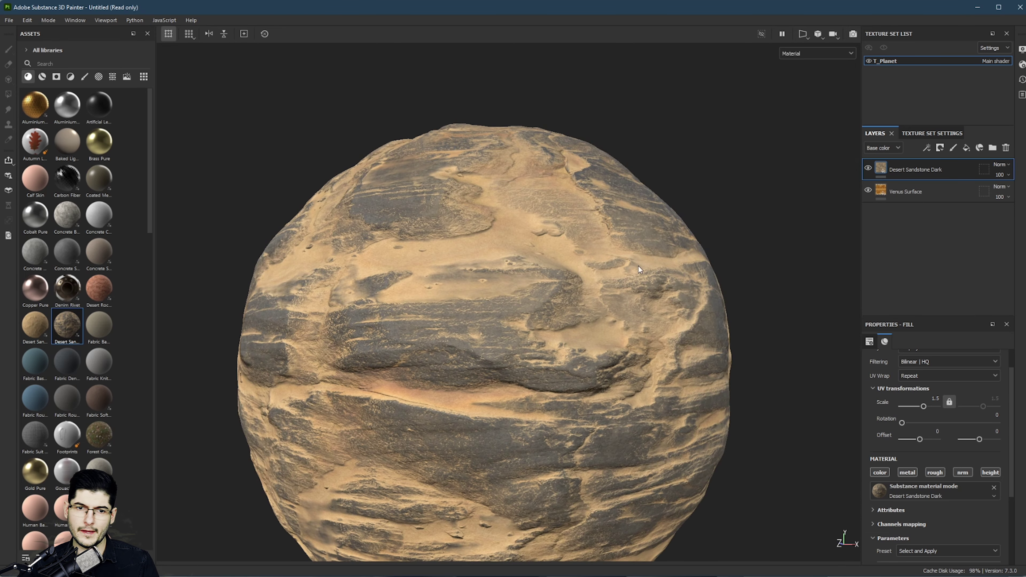
Step: Try a Dirt generator on the Desert Sandstone Dark layer's content with Dirt Level 0.8 and Dirt Contrast 0.61
left_click(890, 192)
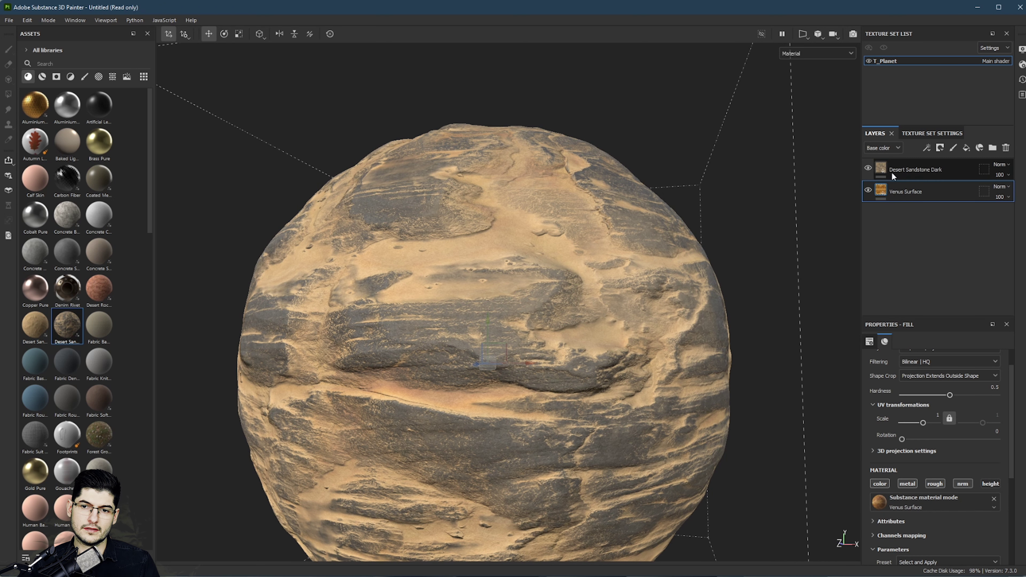
left_click(886, 170)
right_click(884, 167)
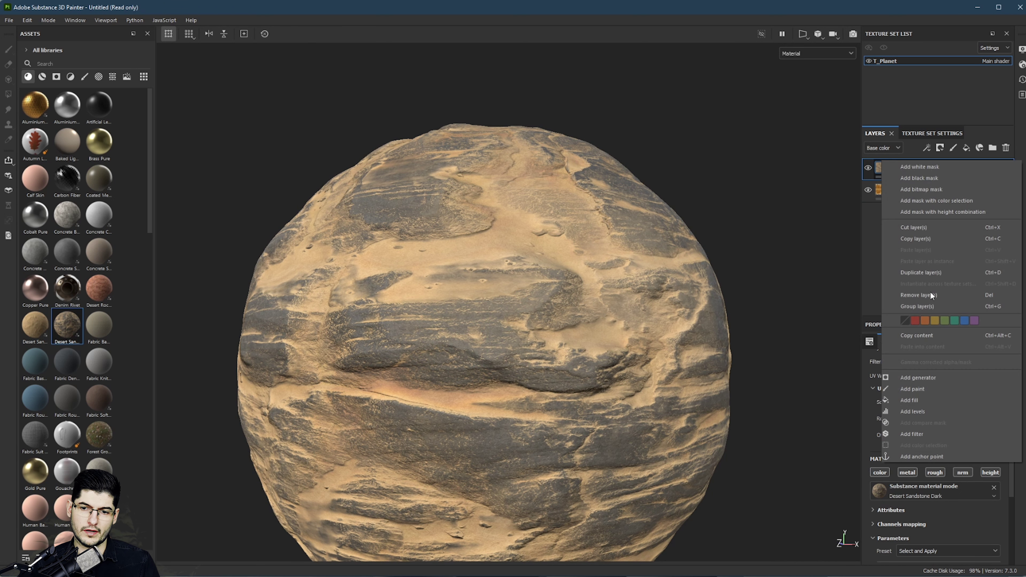
left_click(926, 376)
left_click(928, 369)
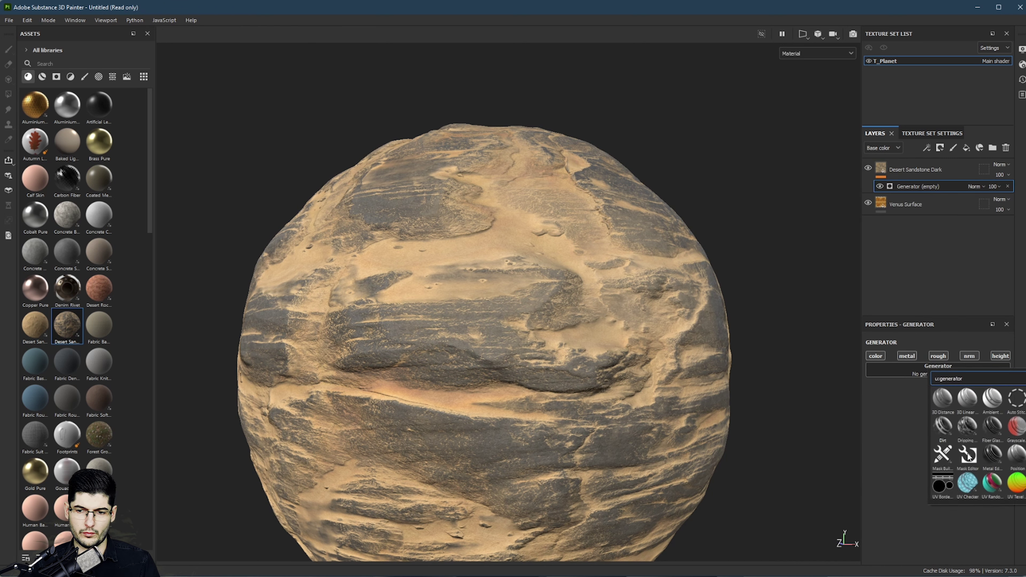
left_click(950, 426)
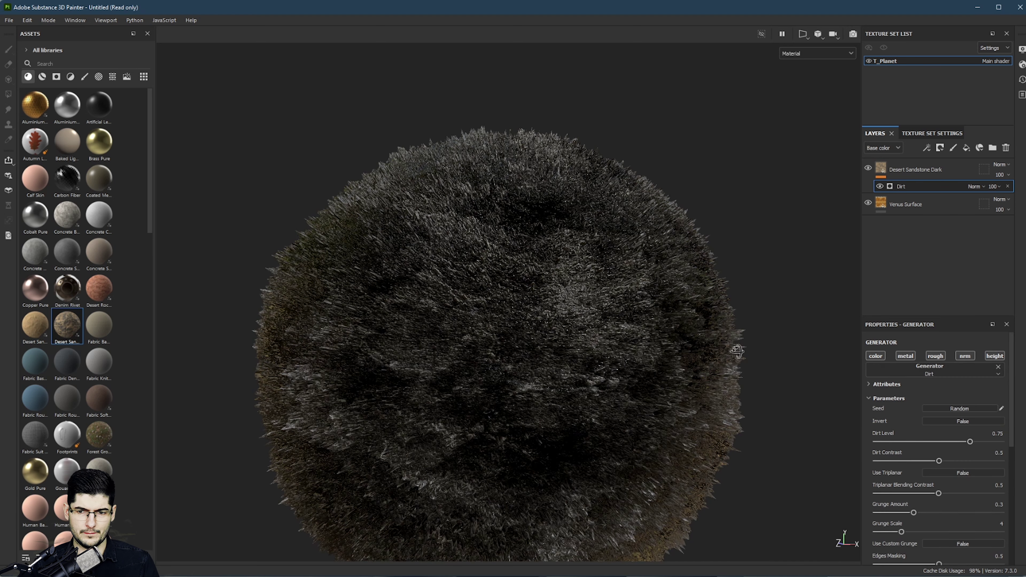
left_click_drag(970, 442, 953, 461)
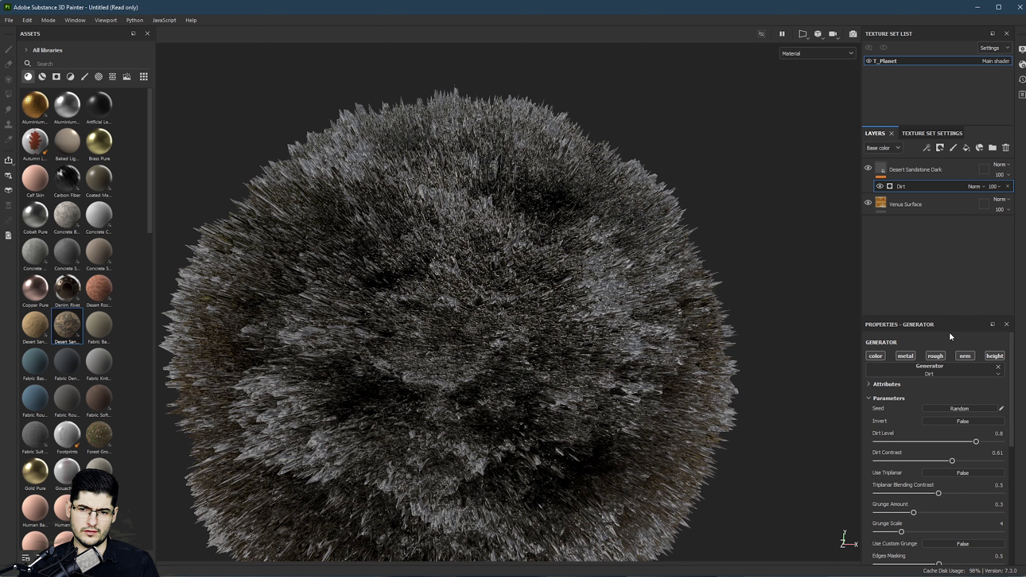
Step: Replace the Dirt generator with Dripping Rust and set Rust Spreading to 0.43
left_click(943, 366)
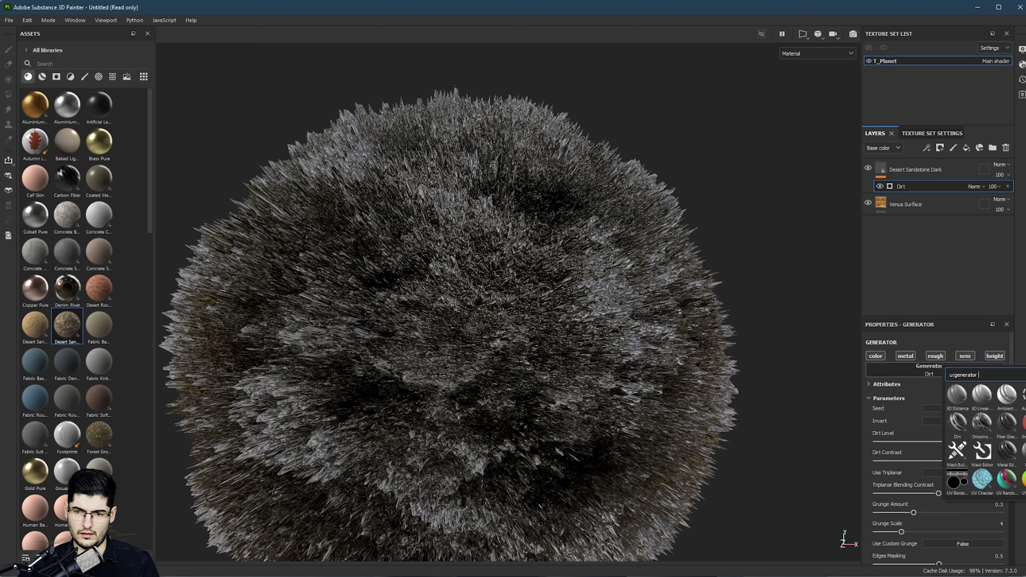
left_click(978, 419)
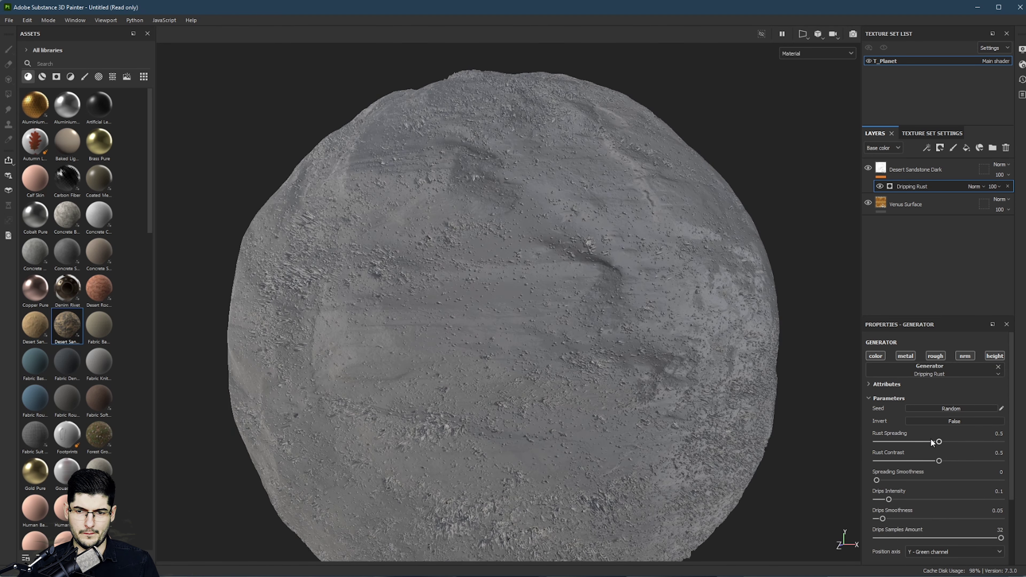
mouse_move(914, 442)
left_mouse_down()
mouse_move(895, 442)
mouse_move(954, 451)
mouse_move(907, 451)
mouse_move(930, 441)
left_mouse_up()
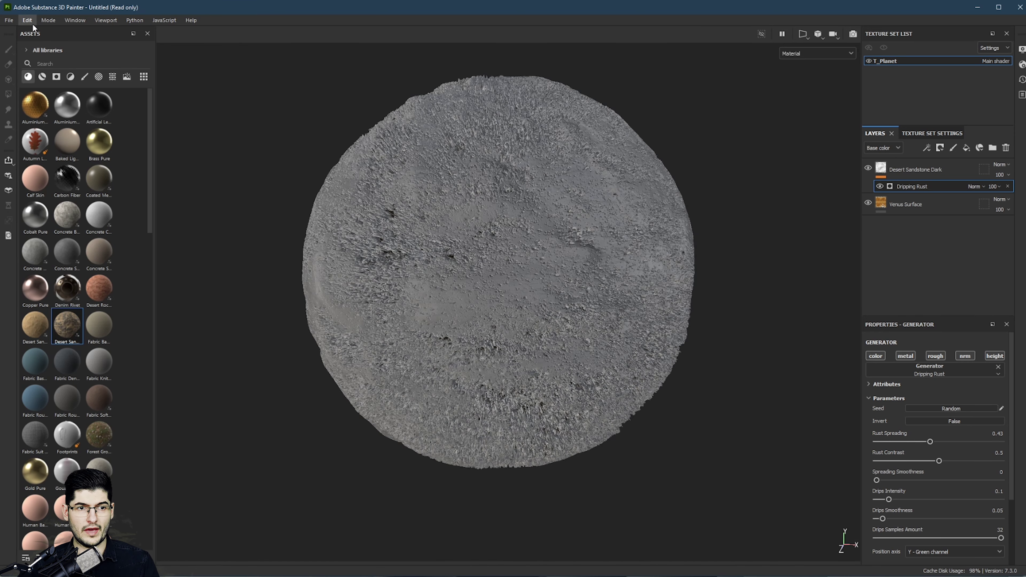
Step: Bake all selected mesh maps at an output size of 4096, using the low poly mesh as the high poly mesh
left_click(32, 23)
left_click(39, 71)
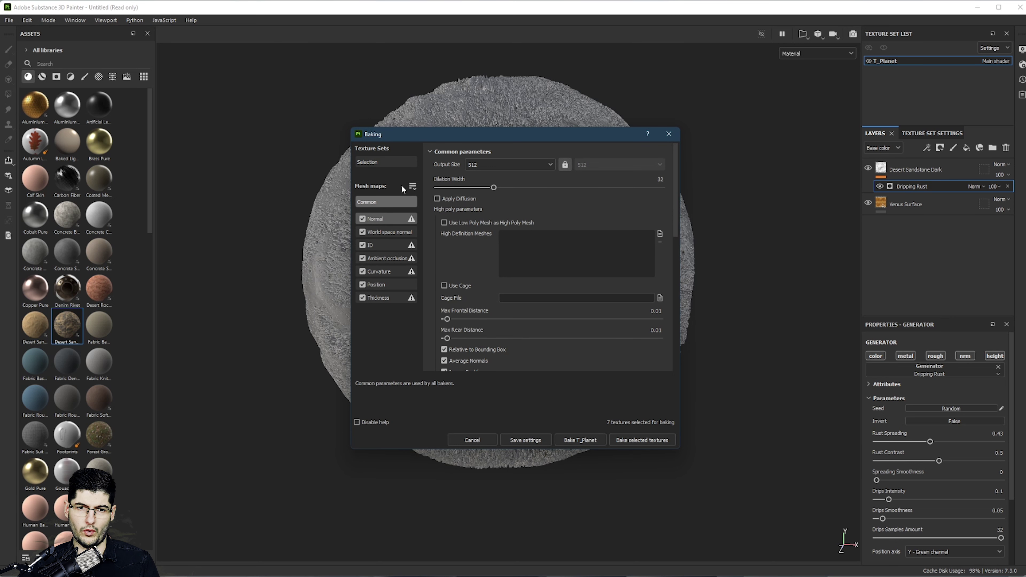
left_click(472, 165)
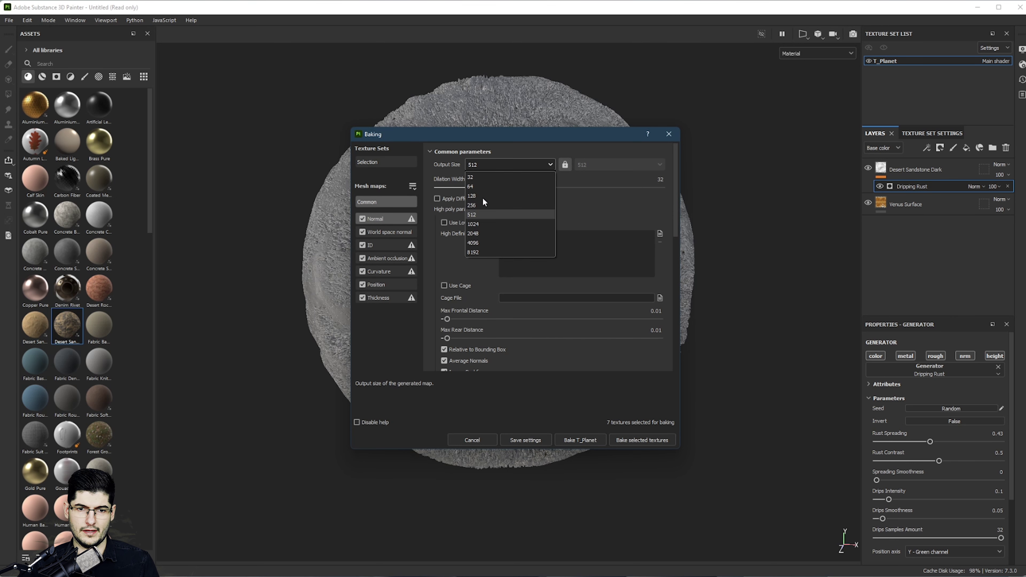
left_click(491, 240)
left_click(456, 222)
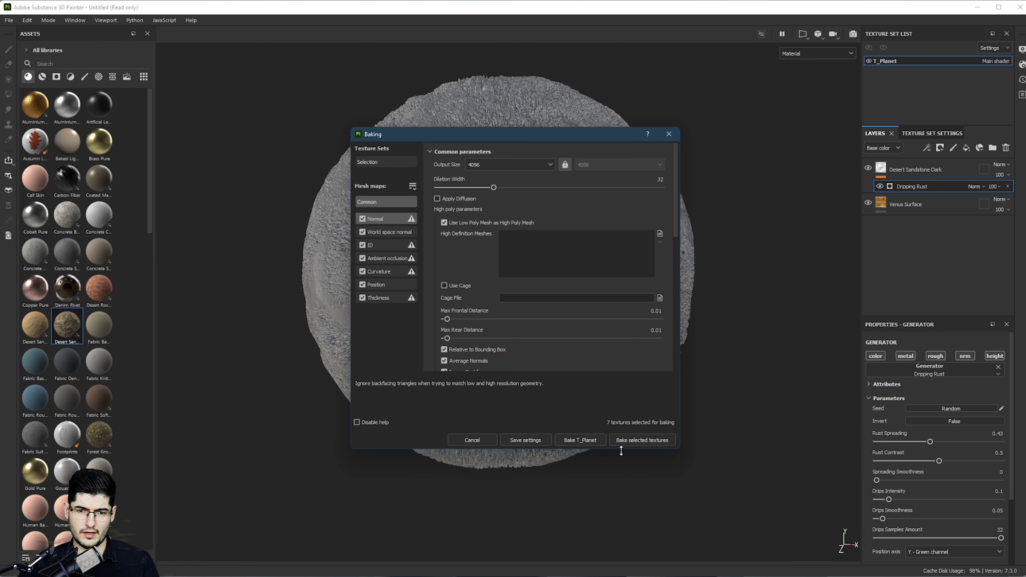
left_click(628, 441)
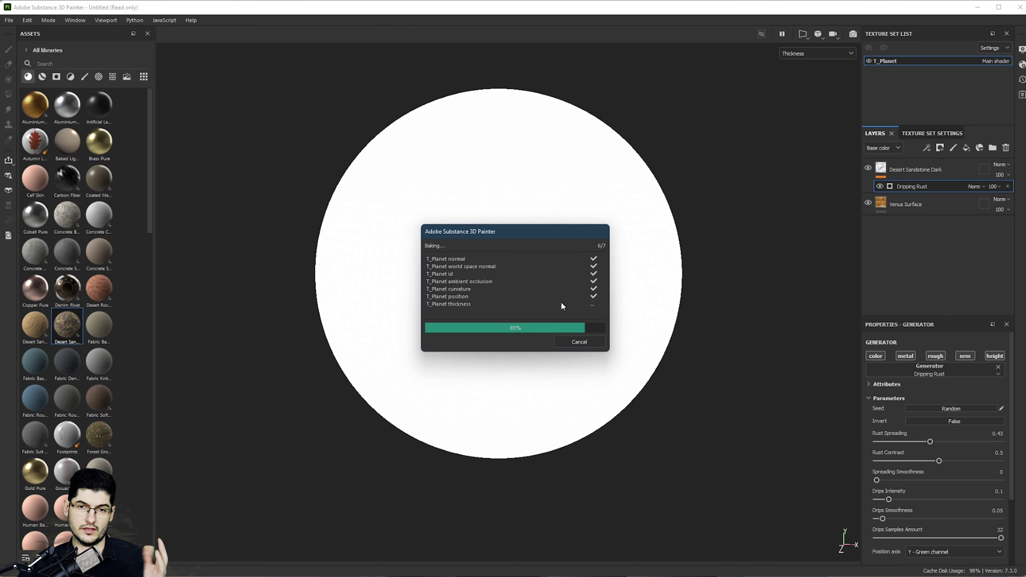
left_click(573, 343)
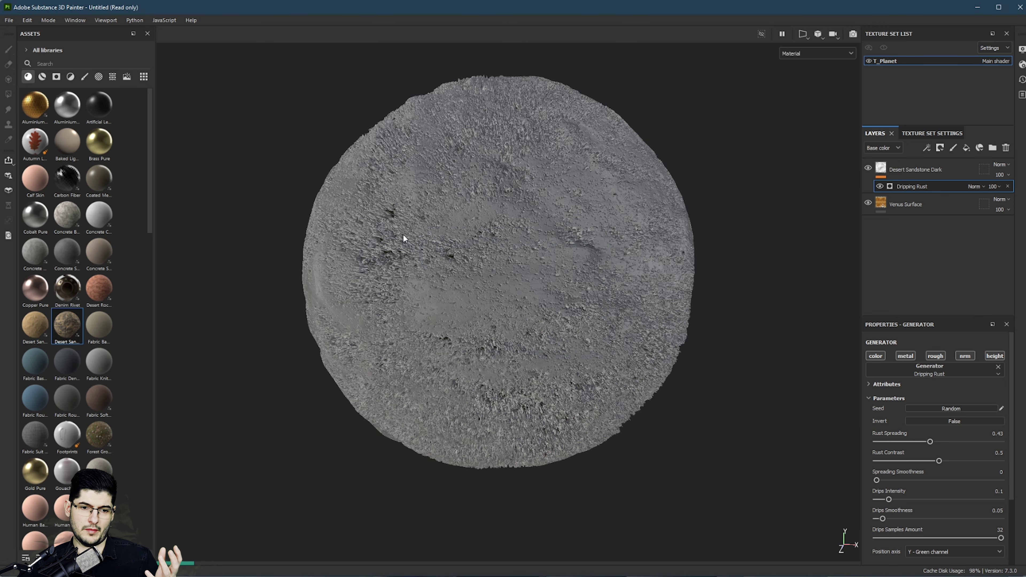
Step: Inspect the sphere and remove the Dripping Rust generator from the Desert Sandstone Dark layer
scroll(403, 234, "up", 1)
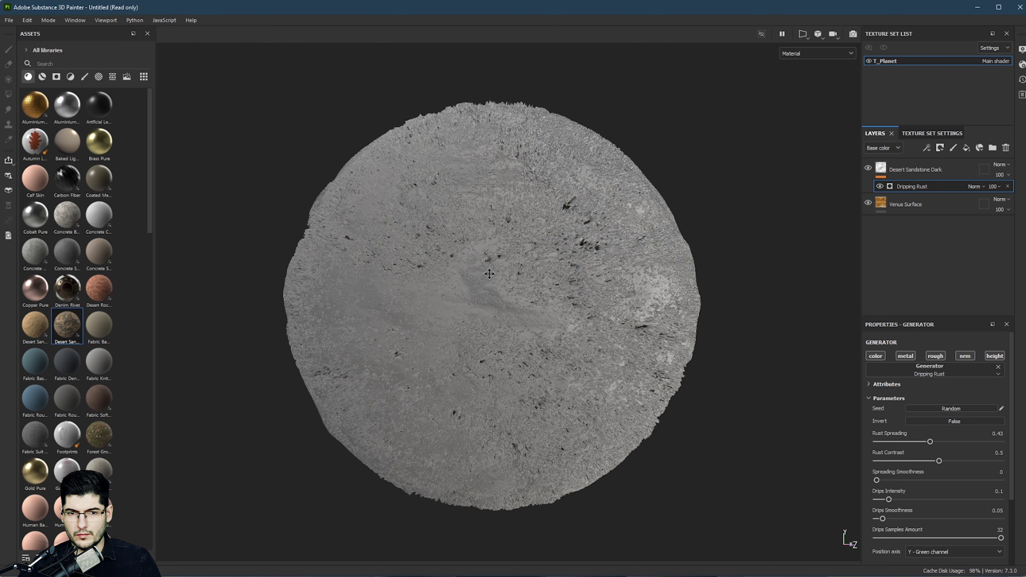
left_click_drag(489, 270, 561, 283, "alt")
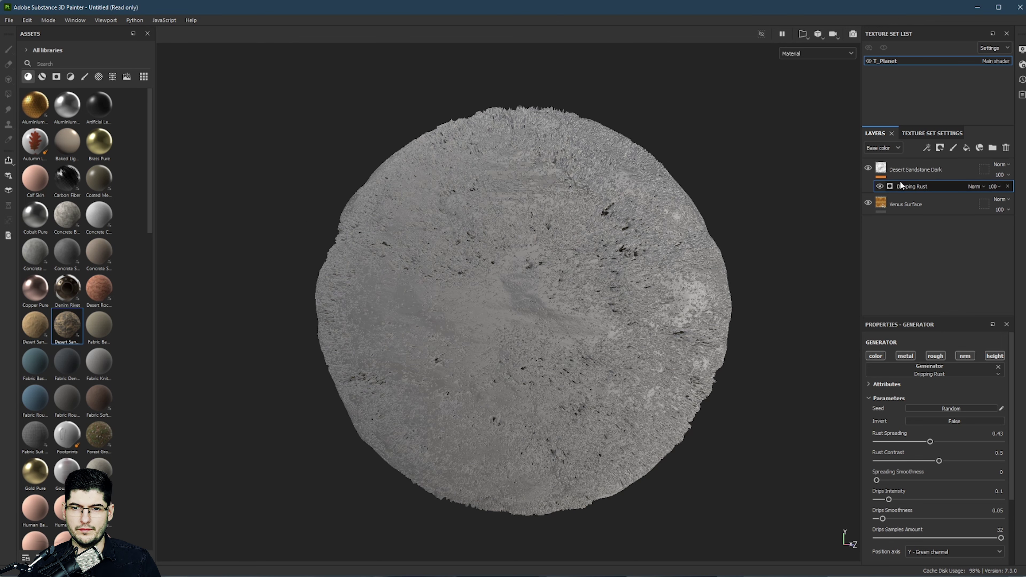
left_click(1008, 186)
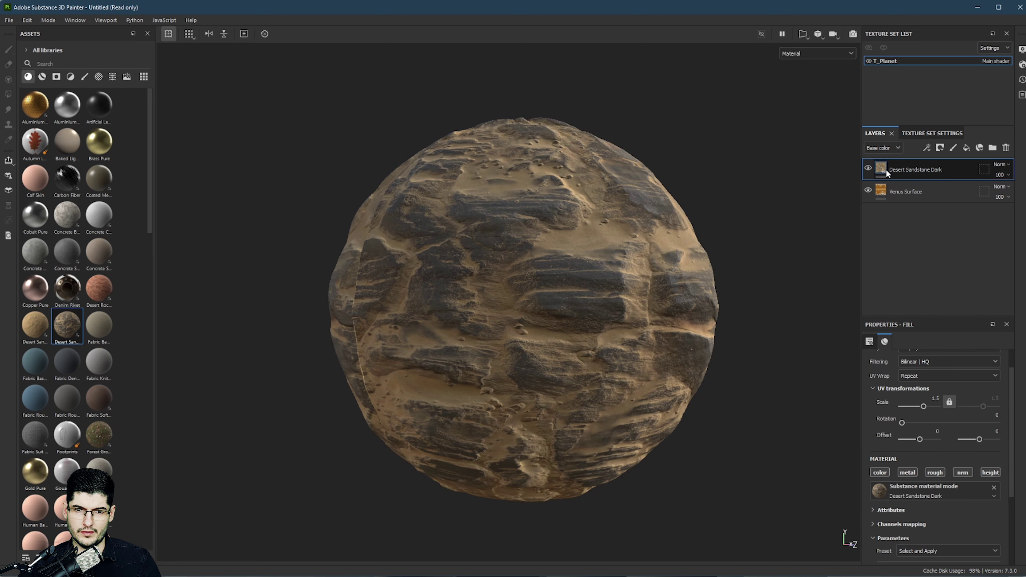
Step: Add a black mask with an empty generator to the Desert Sandstone Dark layer
right_click(886, 170)
left_click(916, 187)
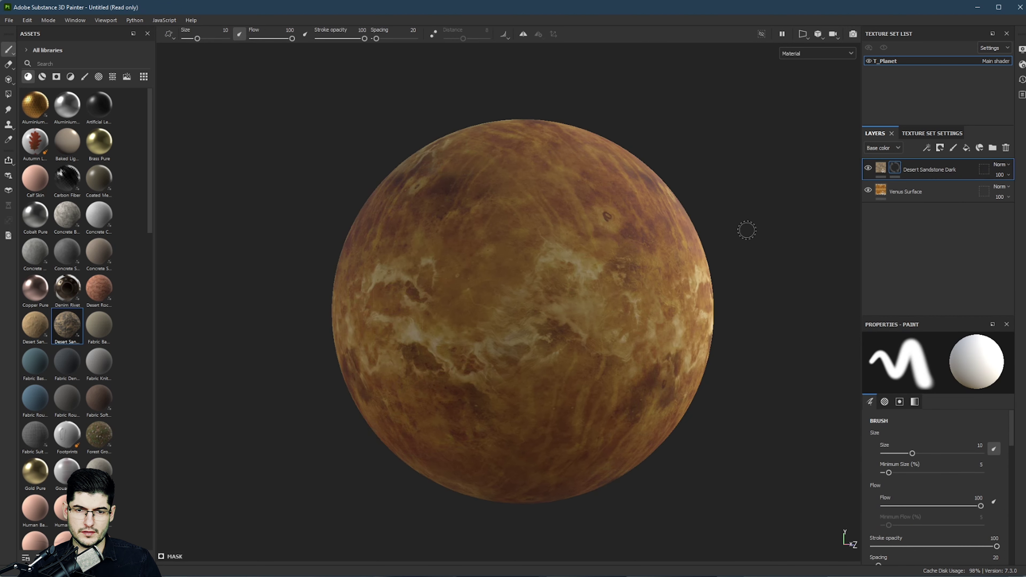
right_click(892, 170)
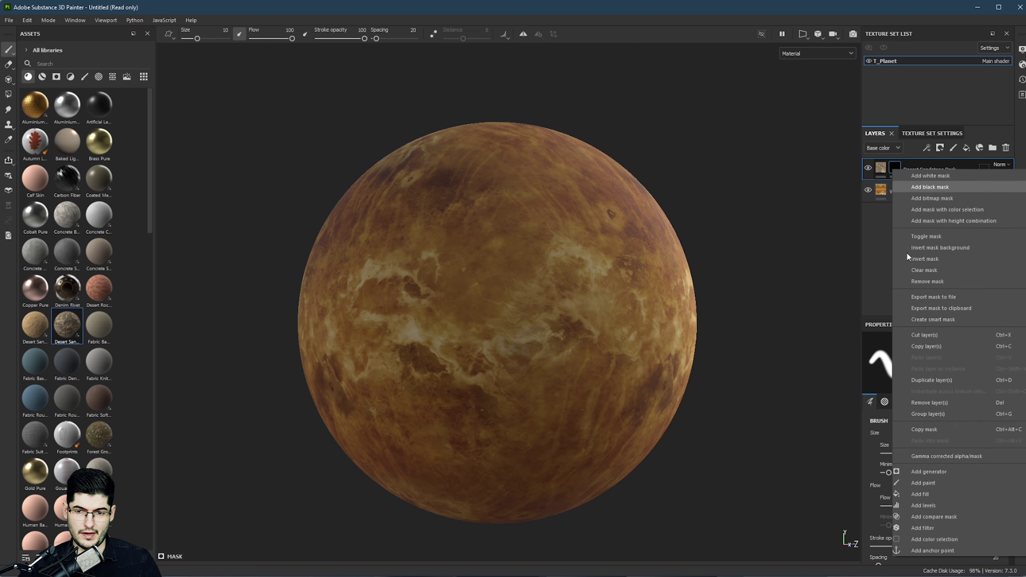
left_click(929, 471)
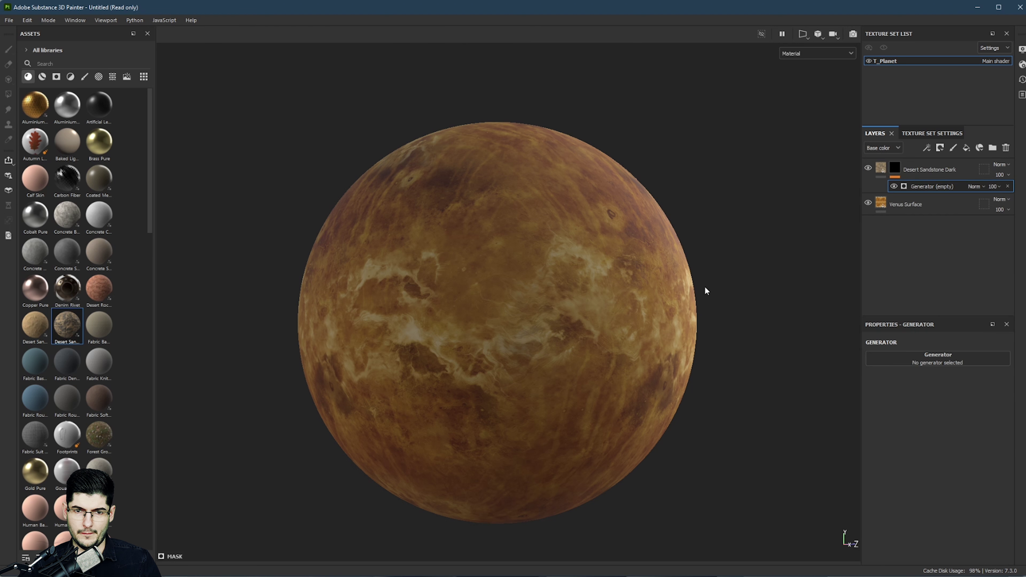
Step: Try a Dirt generator in the Desert Sandstone Dark mask with Dirt Level 0.73 and Dirt Contrast 0.27
left_click_drag(680, 272, 668, 251, "alt")
scroll(667, 251, "up", 2)
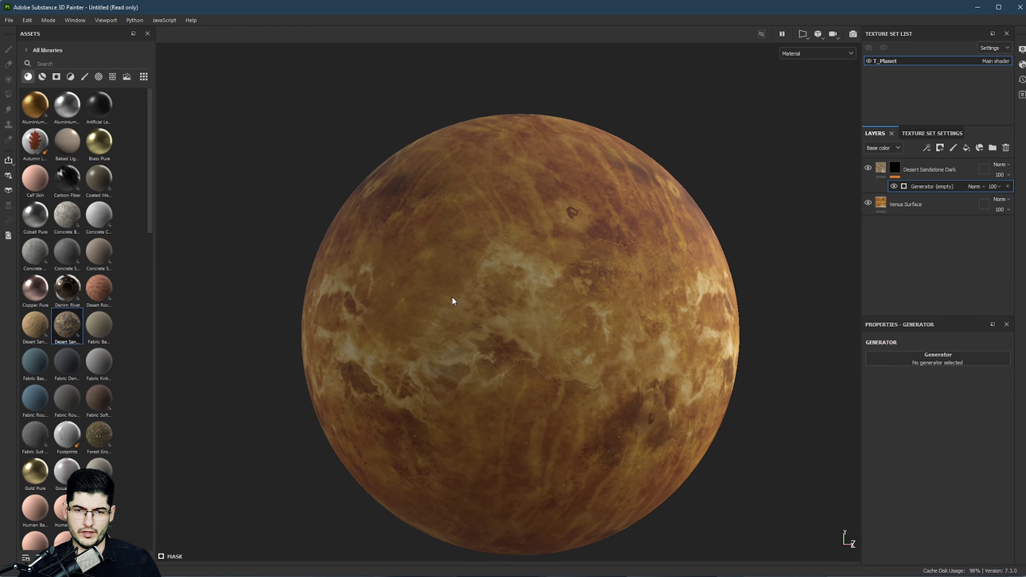
left_click(969, 362)
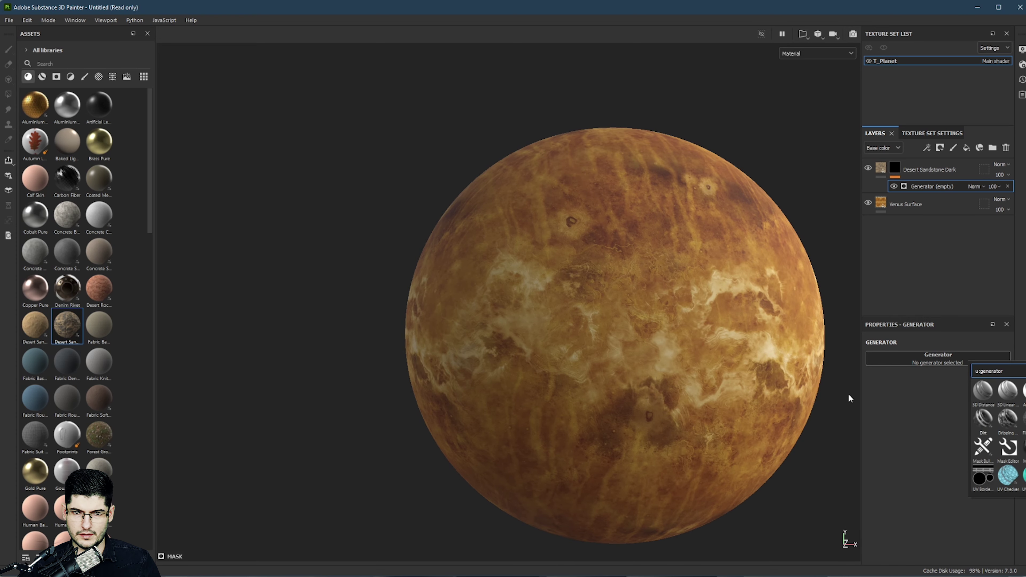
scroll(541, 285, "up", 6)
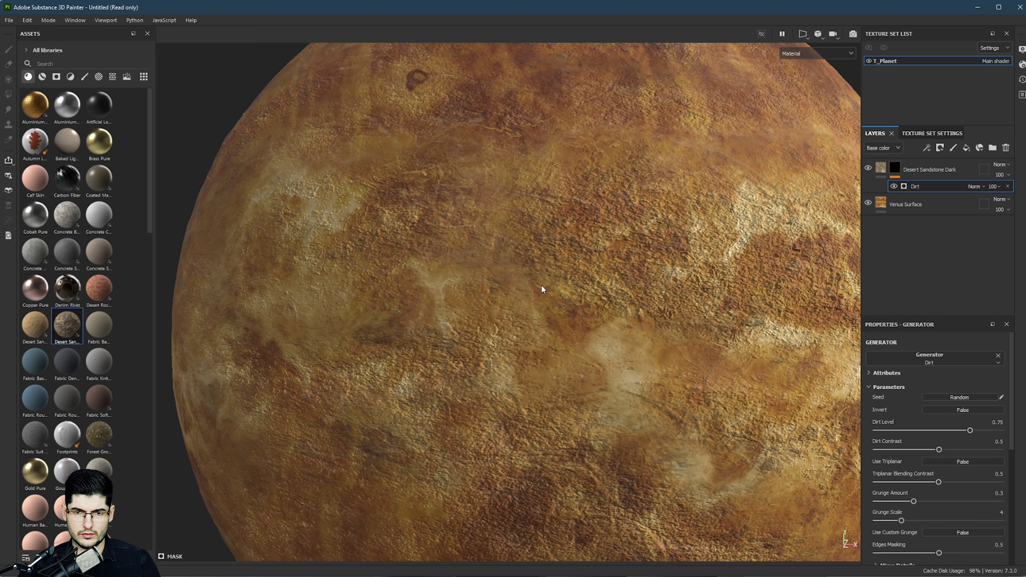
left_click_drag(959, 427, 910, 457)
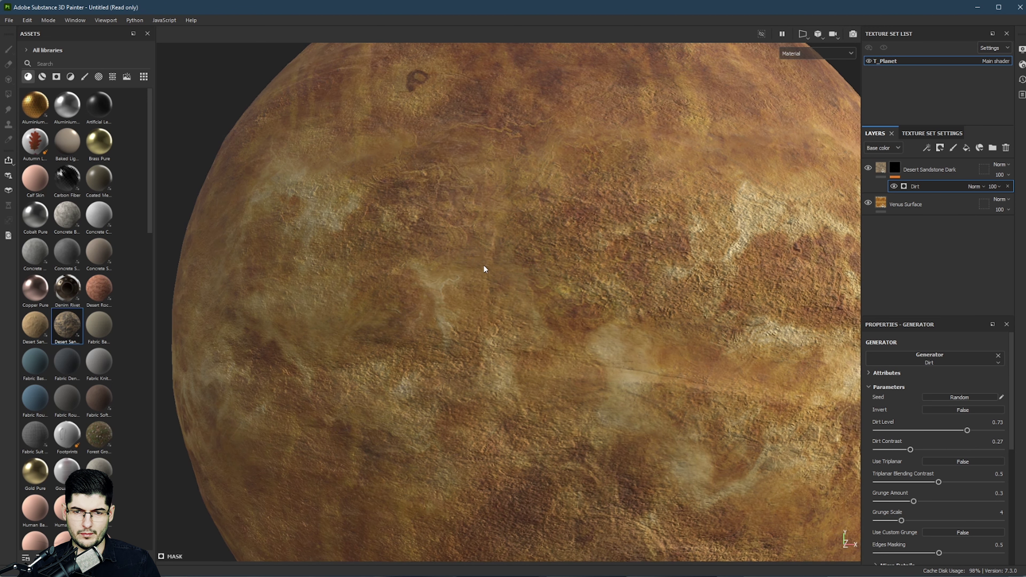
scroll(483, 264, "down", 5)
left_click_drag(498, 271, 394, 223, "alt")
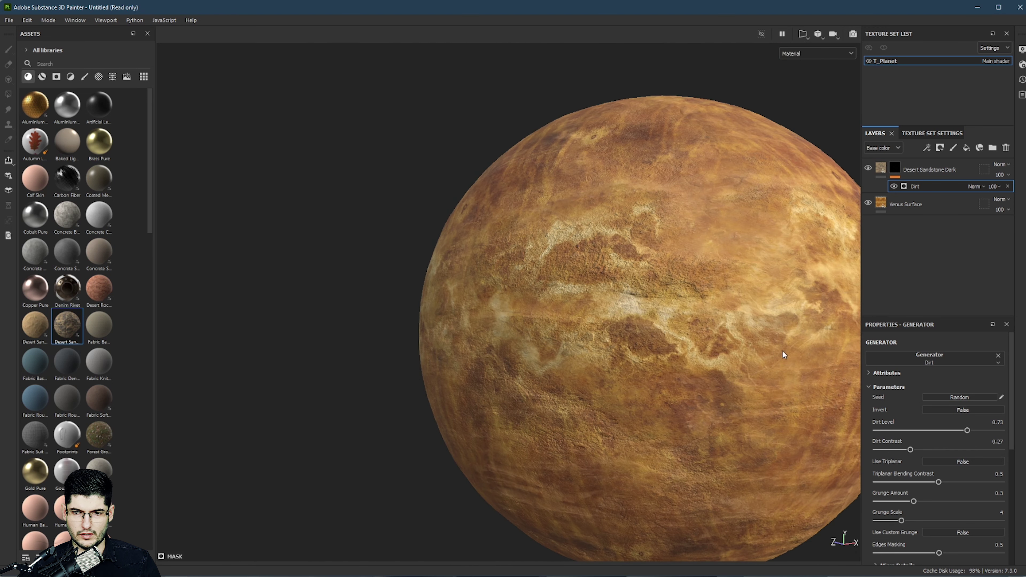
middle_click_drag(781, 350, 534, 312, "alt")
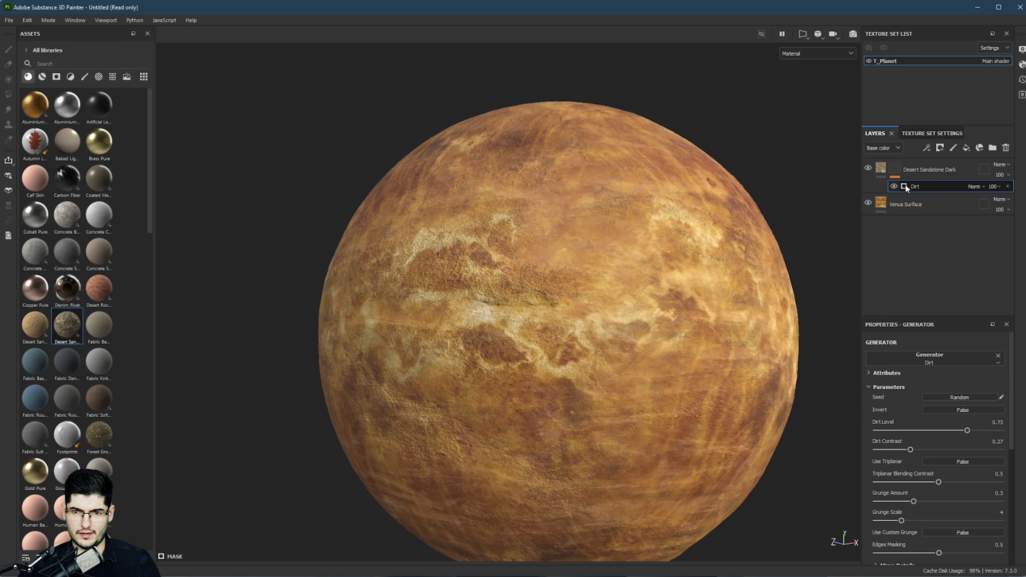
Step: Switch the mask's generator to Dripping Rust with Rust Spreading 0.28 and Rust Contrast 0.95
left_click(938, 355)
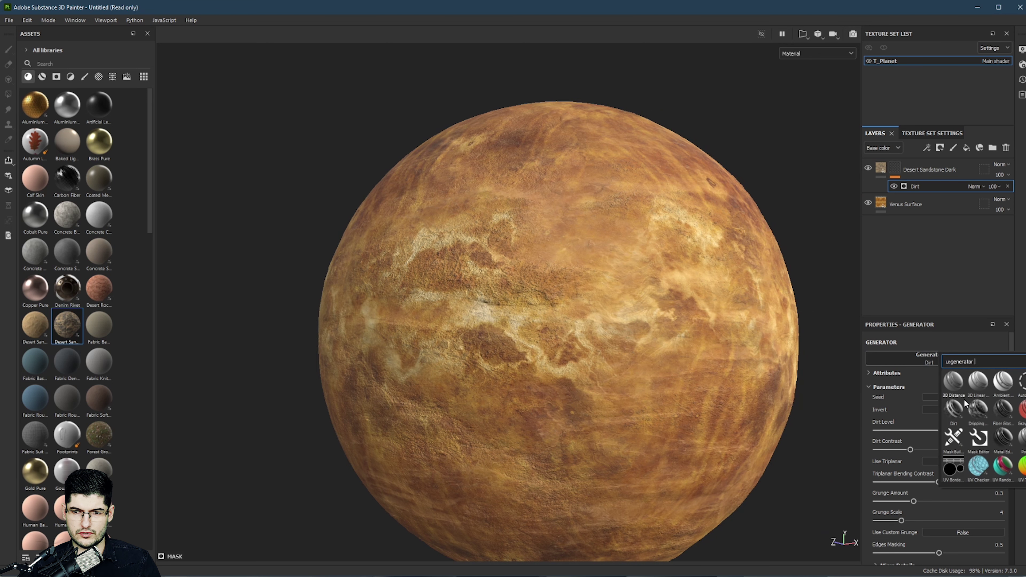
left_click(974, 418)
left_click_drag(937, 430, 999, 448)
left_click_drag(620, 242, 587, 224, "alt")
scroll(593, 188, "up", 5)
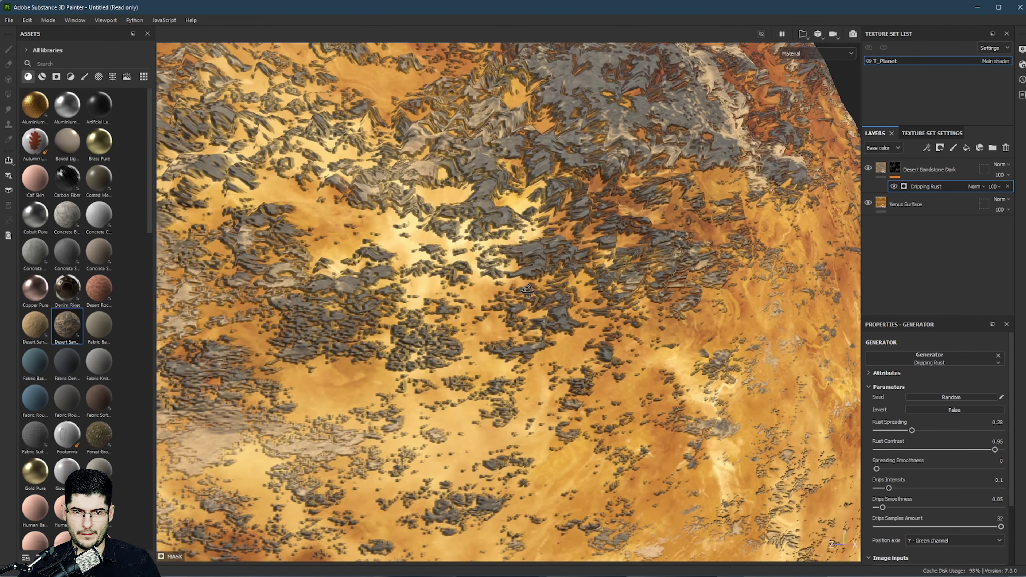
Step: Set the Dripping Rust generator's Rust Spreading to 0.35 and Spreading Smoothness to 0.13
left_click_drag(558, 258, 526, 162, "alt")
left_click_drag(458, 224, 814, 399, "alt")
mouse_move(911, 434)
left_mouse_down()
mouse_move(939, 433)
mouse_move(920, 435)
left_mouse_up()
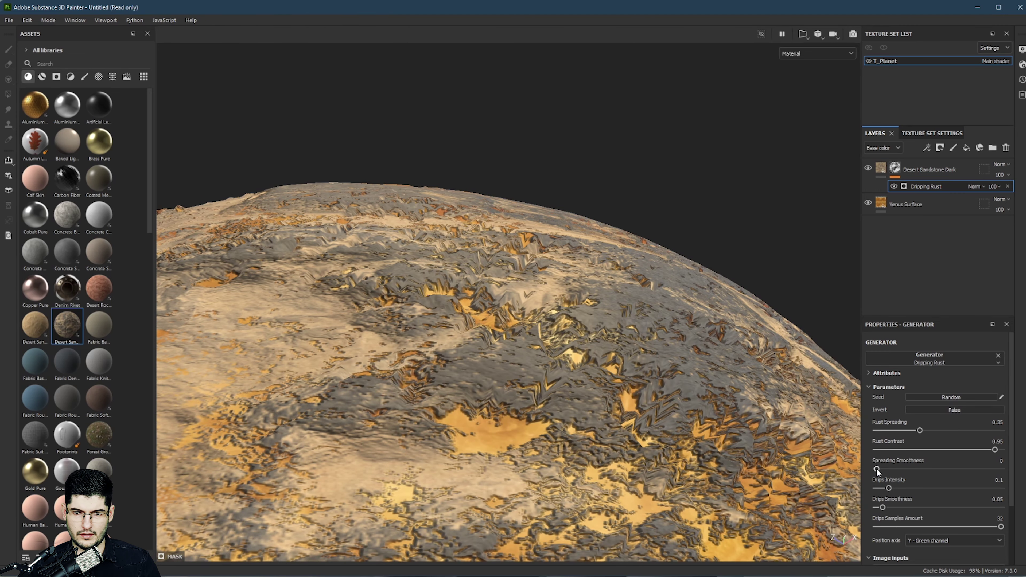
mouse_move(877, 469)
left_mouse_down()
mouse_move(921, 470)
mouse_move(893, 472)
left_mouse_up()
scroll(48, 211, "down", 5)
scroll(364, 278, "down", 5)
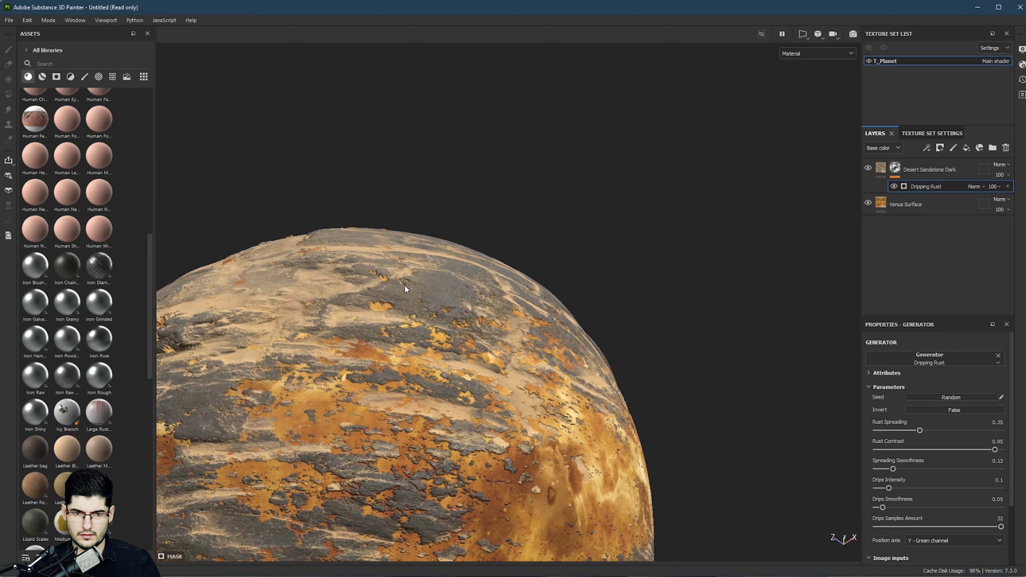
Step: Set the generator's Drips Intensity to 0.41 and Drips Smoothness to 0.52
left_click_drag(405, 284, 606, 400, "alt")
middle_click_drag(501, 316, 433, 321, "alt")
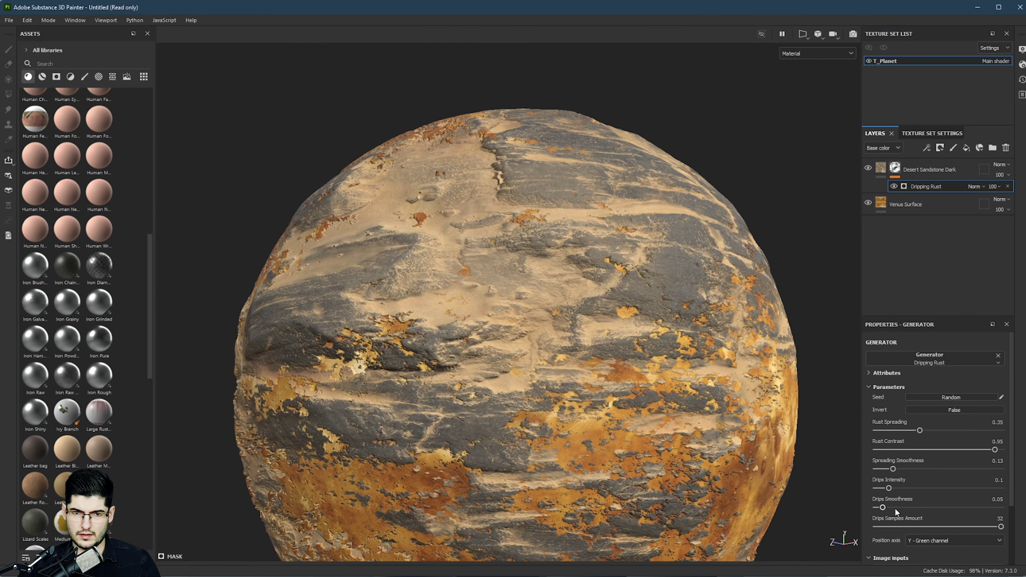
left_click_drag(889, 488, 896, 488)
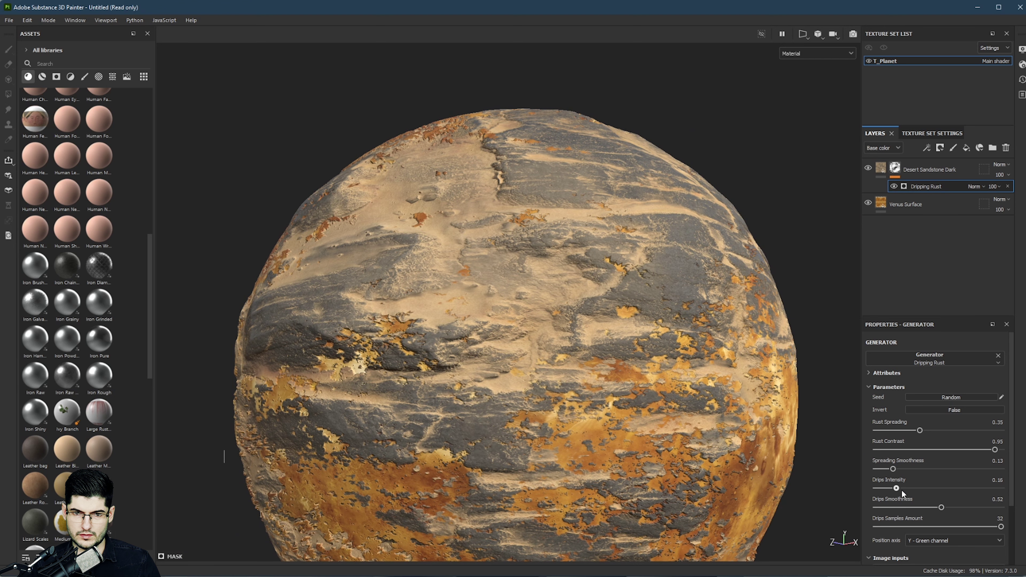
scroll(612, 395, "down", 10)
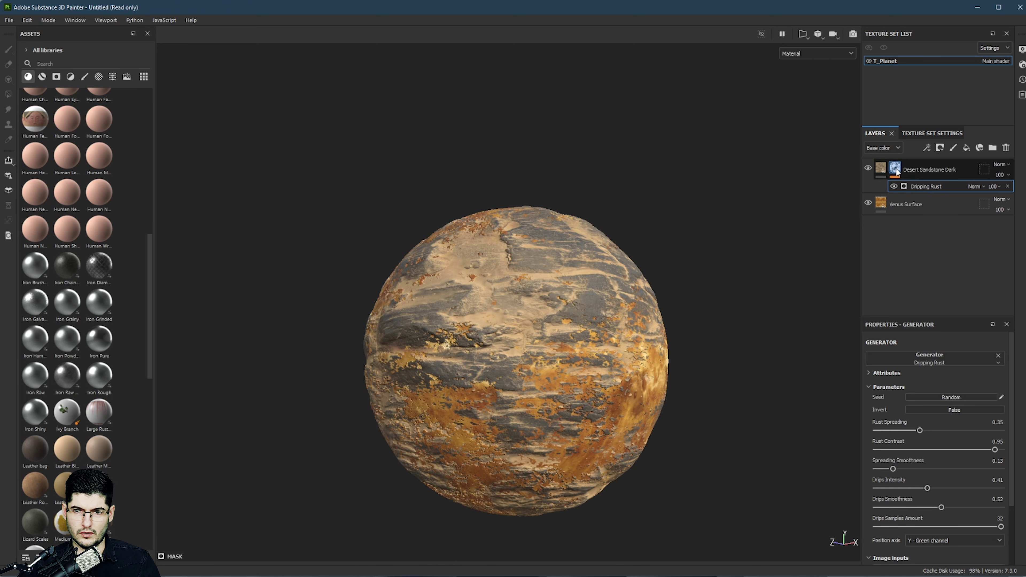
Step: Add a Paint effect to the Desert Sandstone Dark mask, try strokes across the sandstone and undo them
left_click(895, 170)
right_click(895, 170)
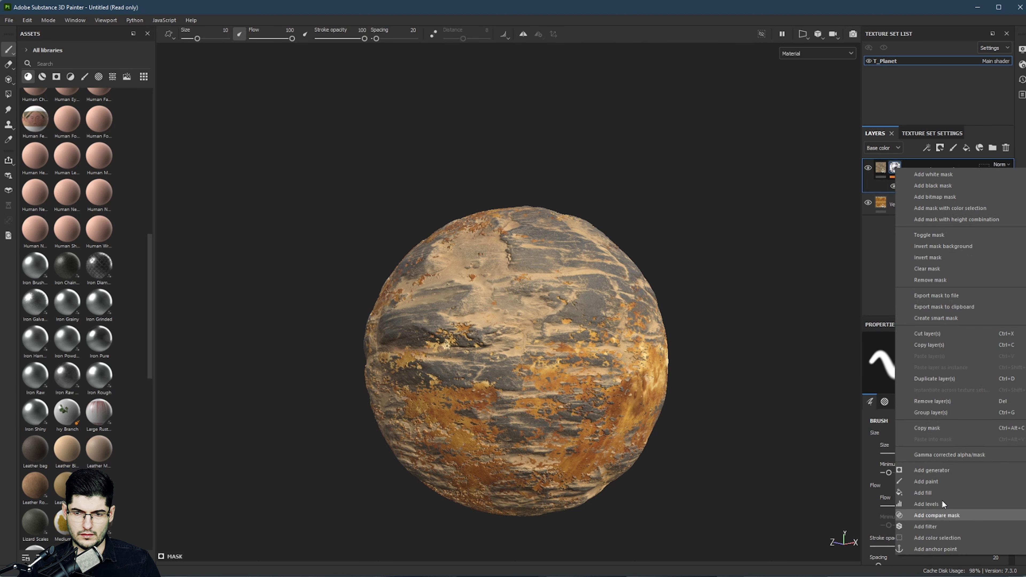
left_click(926, 482)
scroll(578, 283, "up", 5)
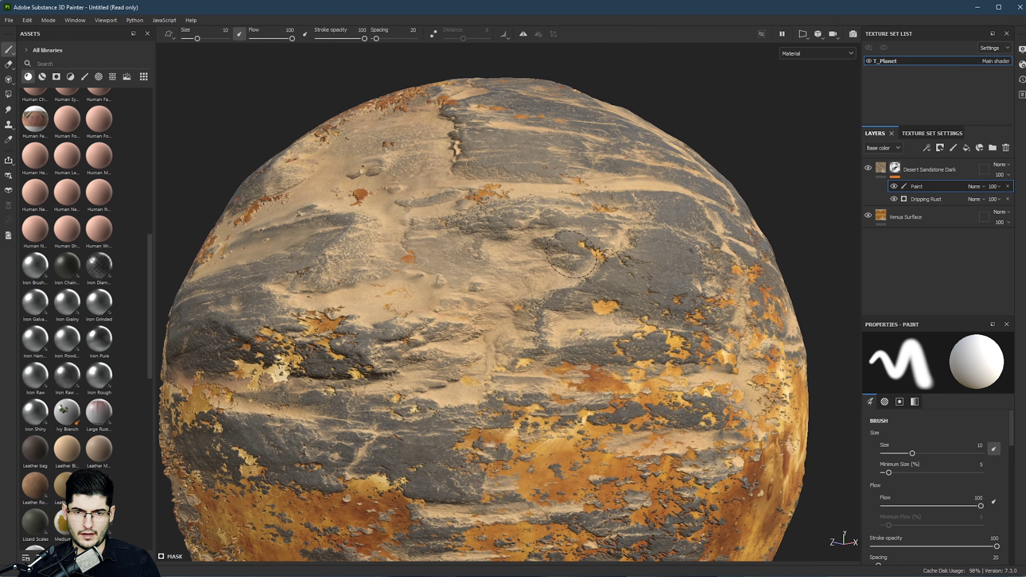
mouse_move(578, 283)
left_mouse_down()
mouse_move(614, 279)
mouse_move(646, 291)
mouse_move(391, 189)
mouse_move(396, 149)
mouse_move(436, 224)
mouse_move(489, 281)
left_mouse_up()
key("ctrl+z")
scroll(467, 222, "down", 4)
left_click_drag(524, 220, 479, 247)
key("ctrl+z")
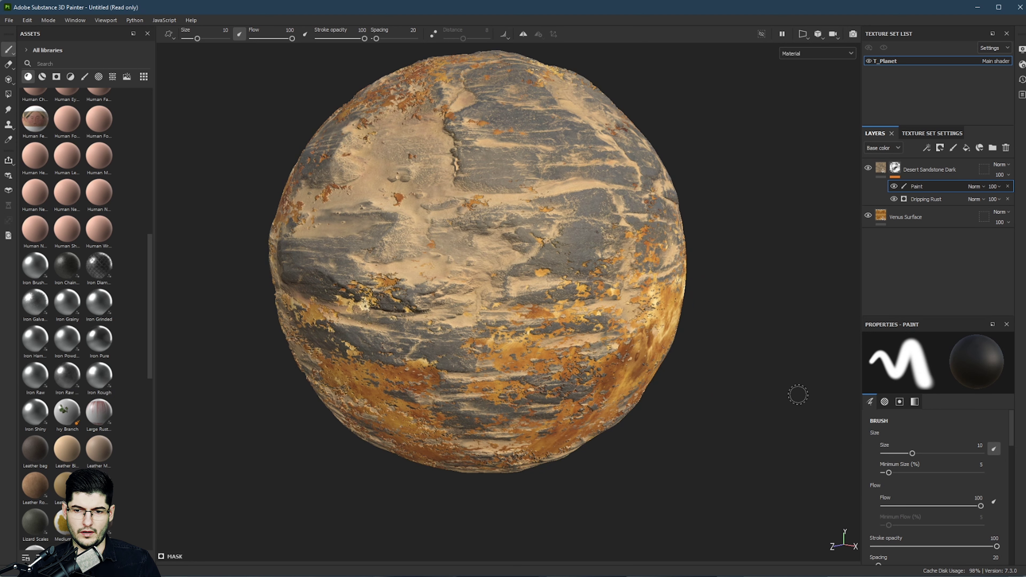
Step: Check the brush's alpha and grayscale settings, then try a black mask stroke on the sphere and undo it
scroll(449, 219, "up", 2)
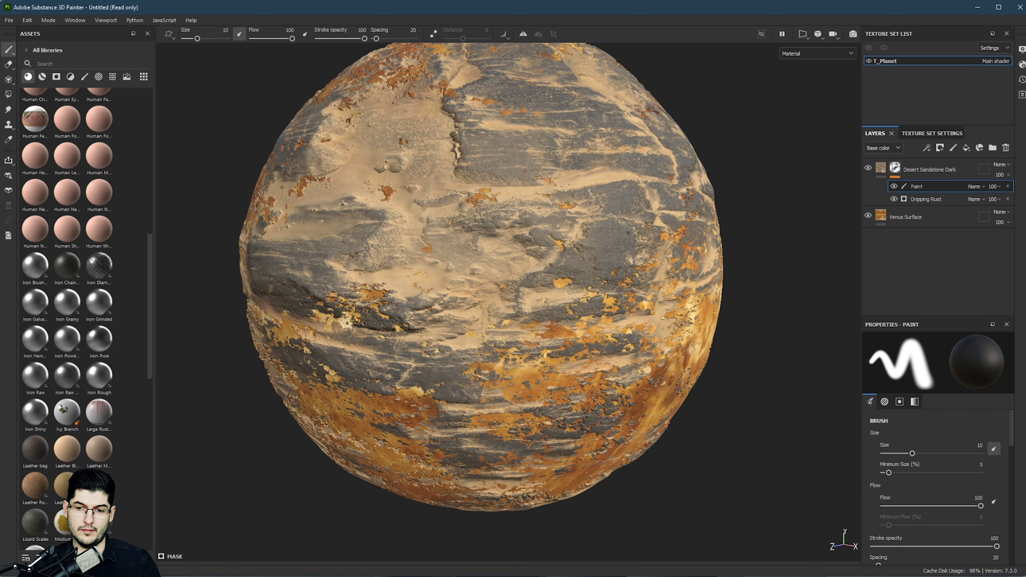
scroll(910, 478, "down", 3)
scroll(970, 482, "down", 5)
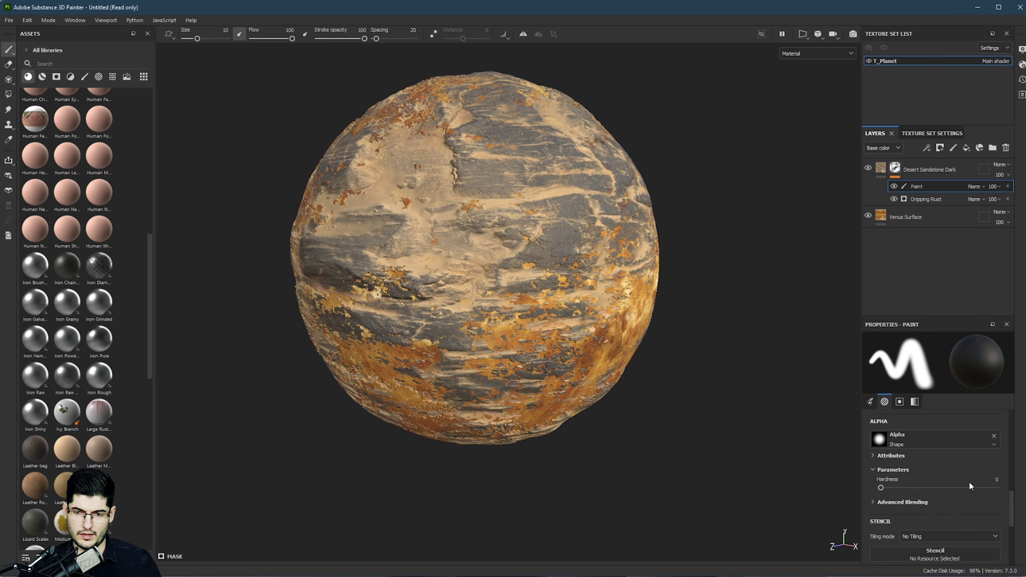
scroll(969, 482, "down", 3)
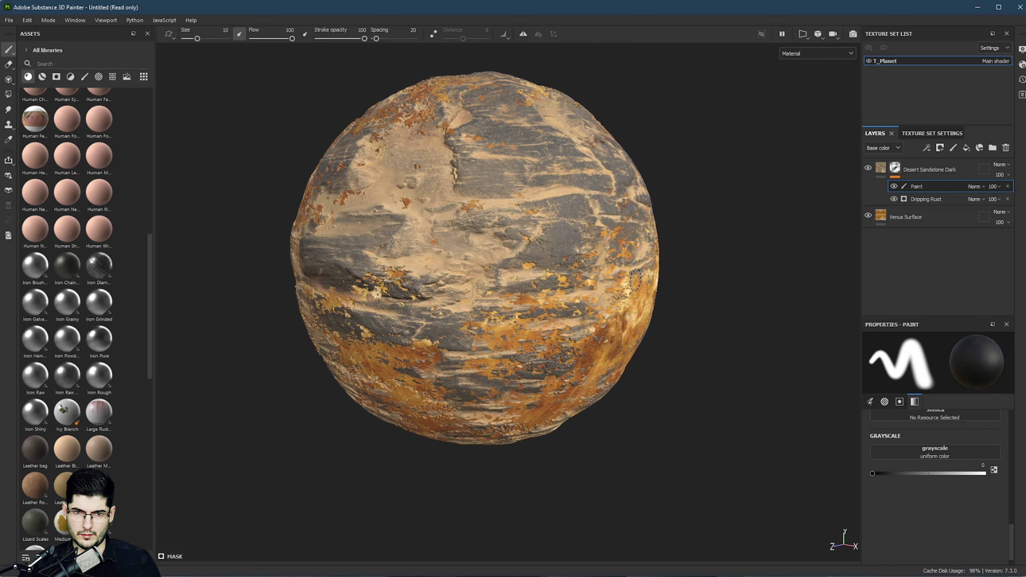
scroll(445, 221, "up", 3)
left_click_drag(445, 221, 491, 199)
key("ctrl+z")
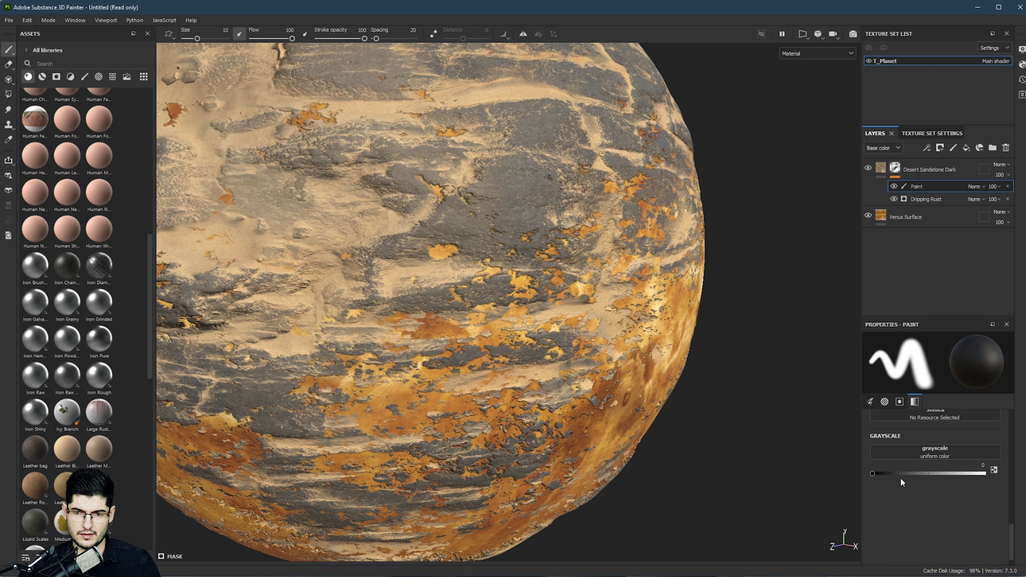
Step: Try a mask stroke with the brush grayscale at 1, then delete the Paint effect
left_click(910, 471)
left_click_drag(910, 473, 985, 473)
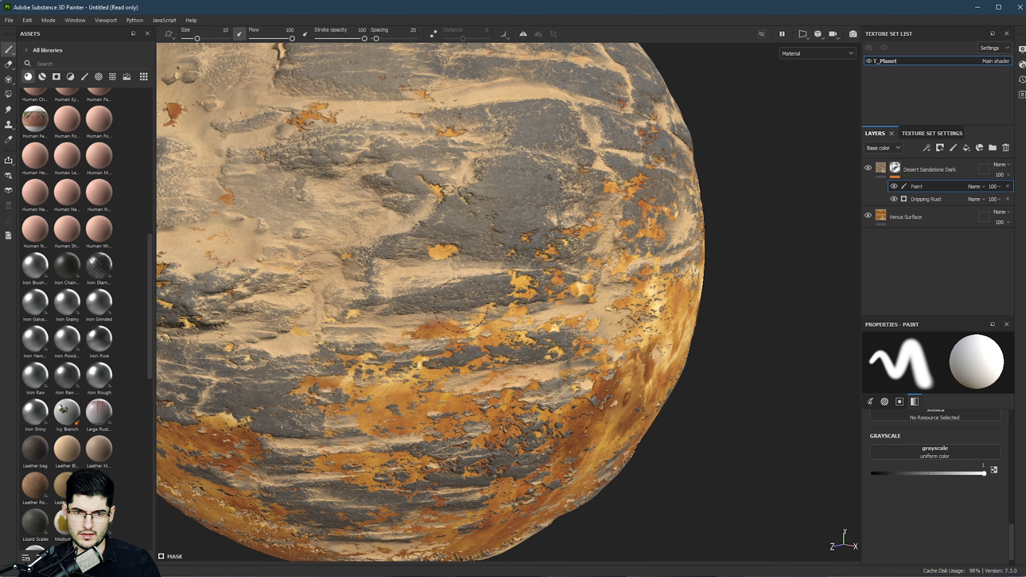
left_click_drag(485, 329, 345, 393)
scroll(512, 203, "down", 3)
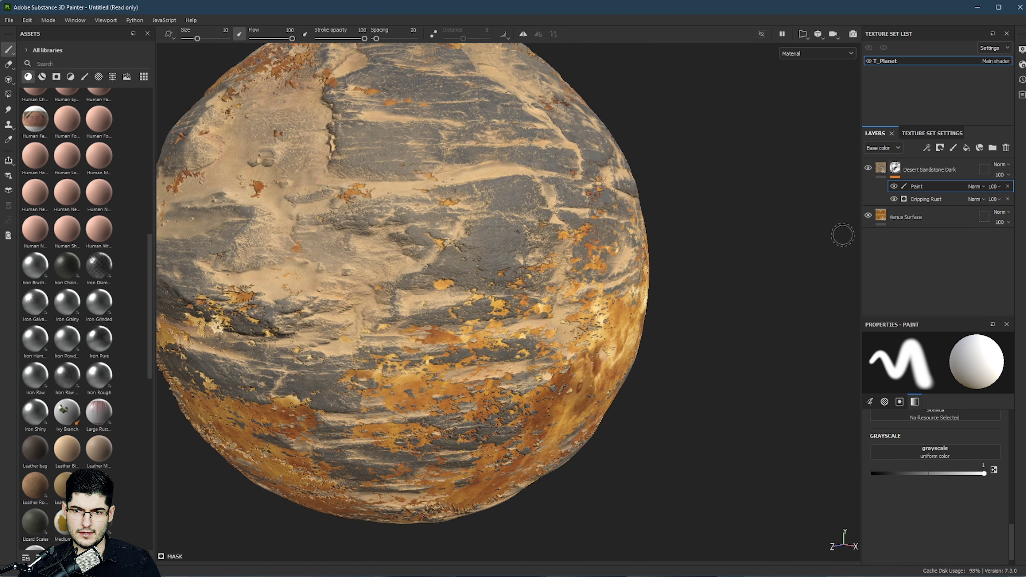
left_click(1008, 187)
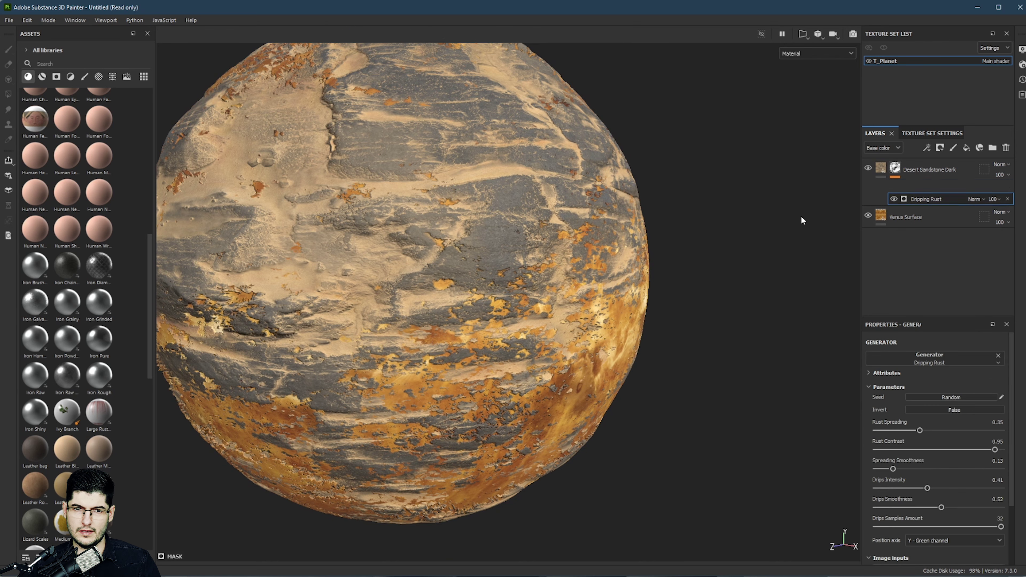
Step: Apply the Red Sandstone preset to the Desert Sandstone Dark layer's fill material
left_click_drag(487, 256, 450, 225, "alt")
right_click_drag(480, 235, 519, 303, "alt")
left_click_drag(536, 305, 411, 303, "alt")
middle_click_drag(683, 272, 293, 251, "alt")
scroll(293, 251, "down", 3)
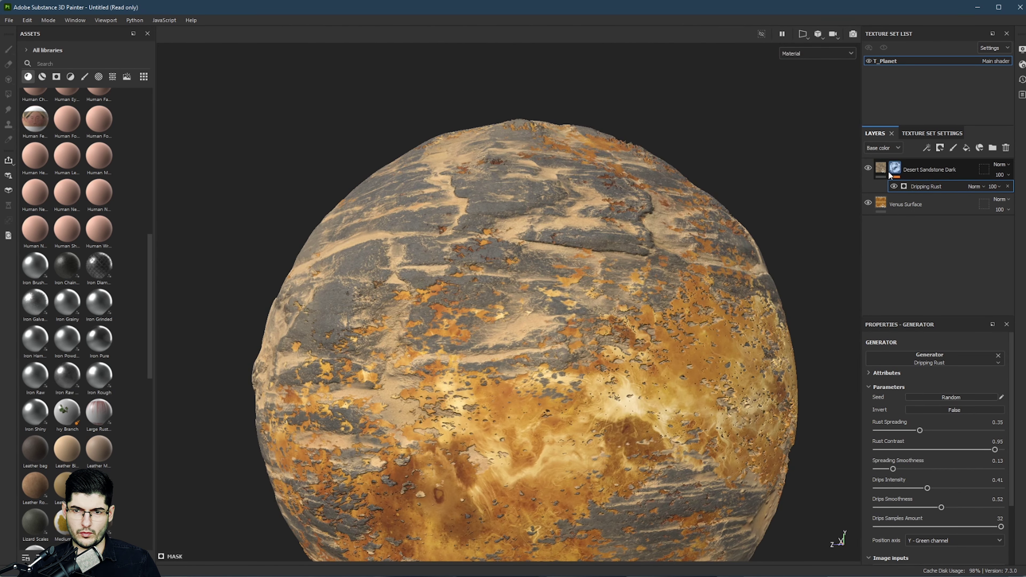
left_click(886, 166)
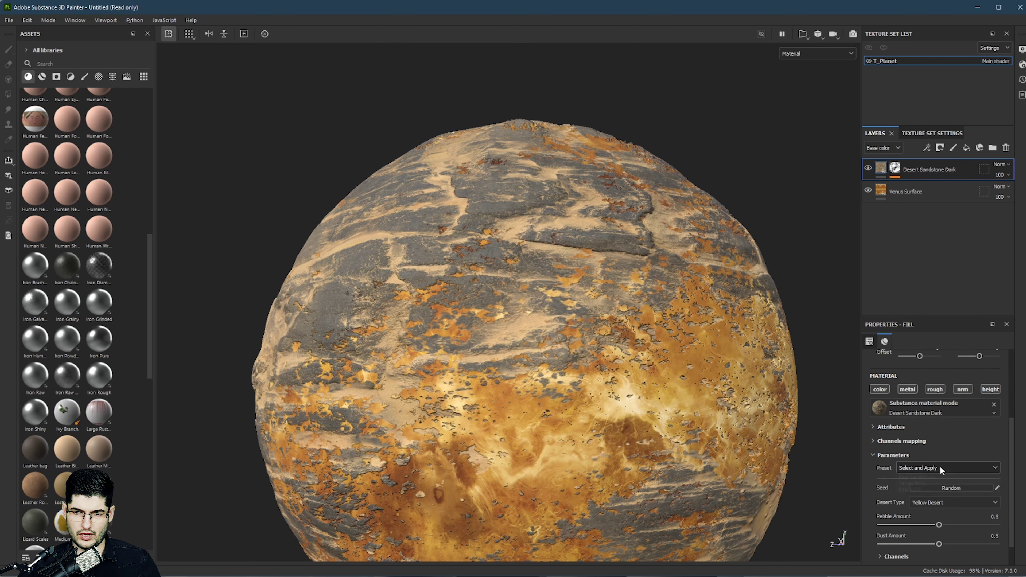
left_click(922, 476)
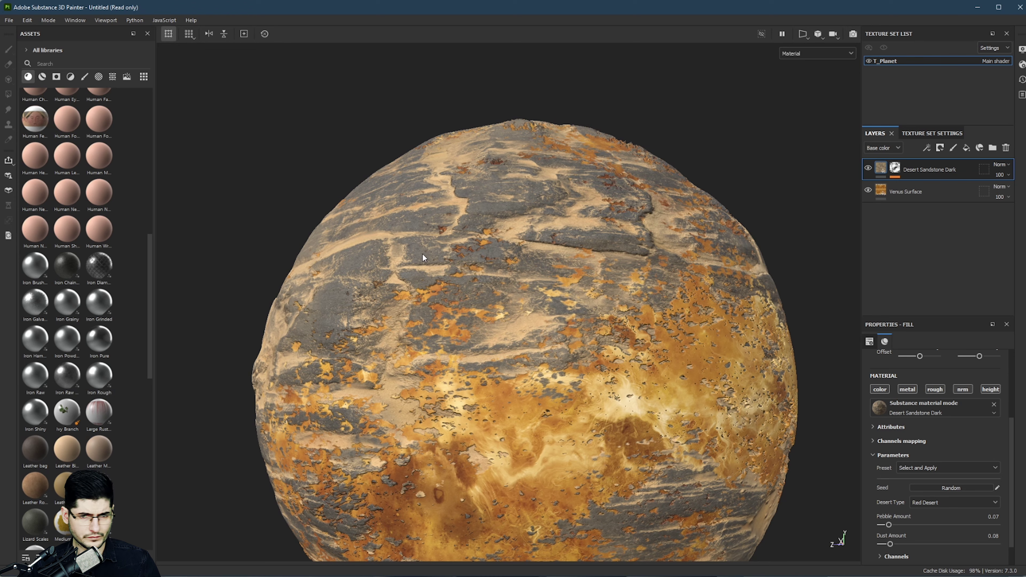
Step: Inspect the planet's surface and apply the Red Rock preset to the Desert Sandstone Dark material
left_click_drag(423, 253, 608, 311, "alt")
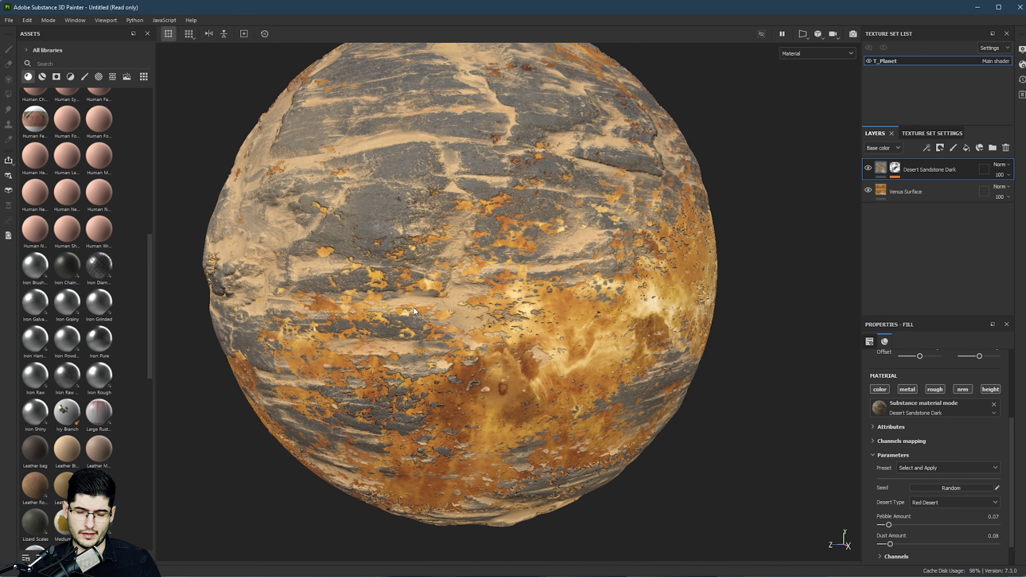
left_click_drag(438, 305, 382, 275, "alt")
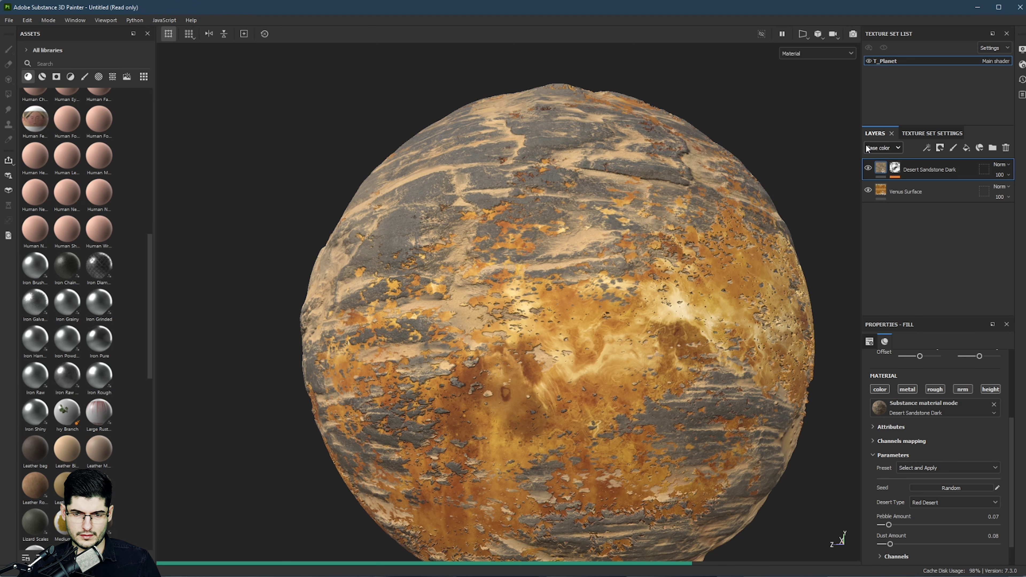
left_click_drag(617, 232, 619, 287, "alt")
scroll(580, 202, "down", 4)
left_click(924, 466)
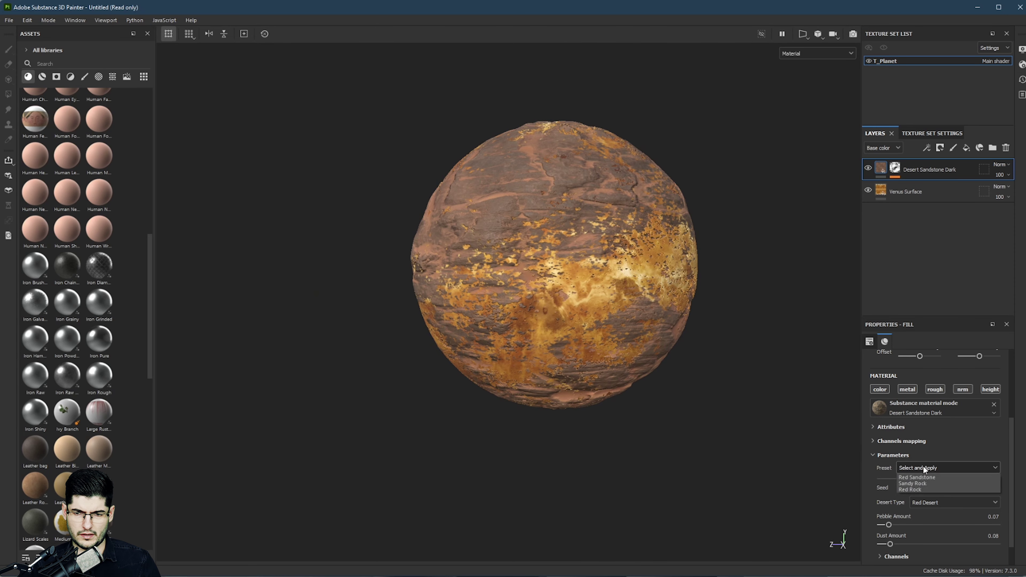
left_click(926, 466)
left_click(927, 468)
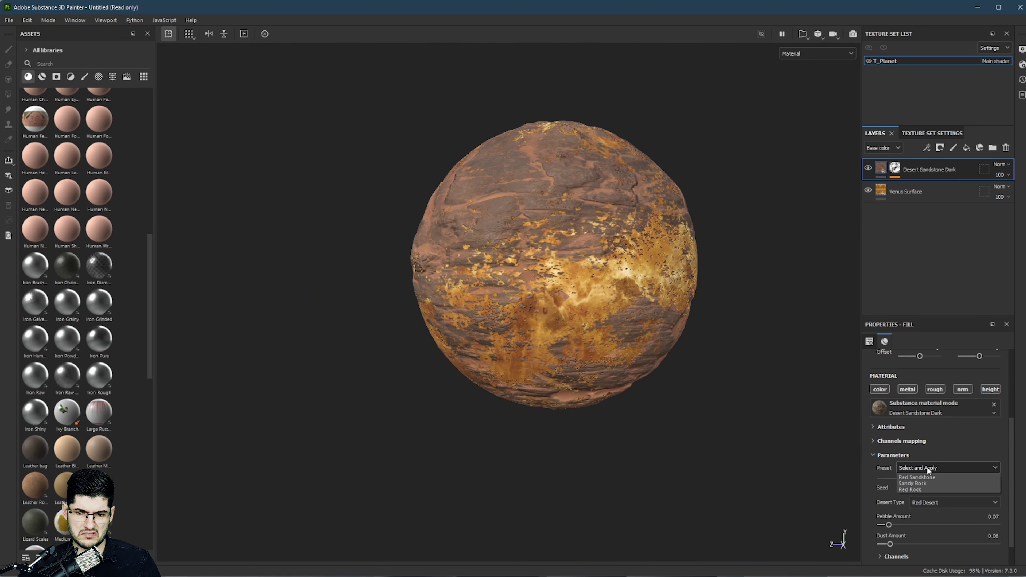
left_click(933, 489)
middle_click_drag(559, 212, 477, 233, "alt")
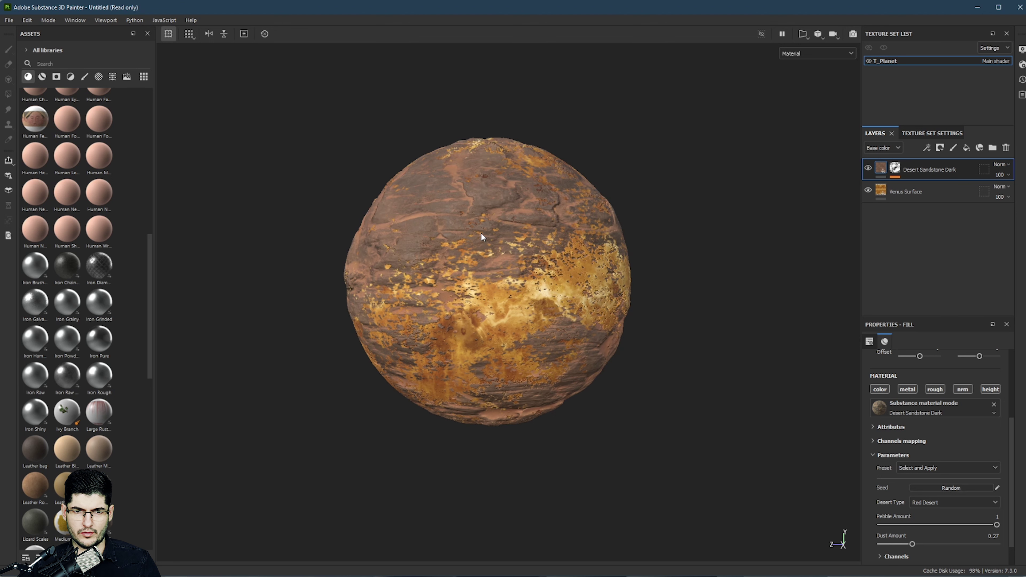
Step: Examine the Desert Sandstone Dark coverage around the planet and the layer's available presets and material parameters
scroll(517, 251, "up", 4)
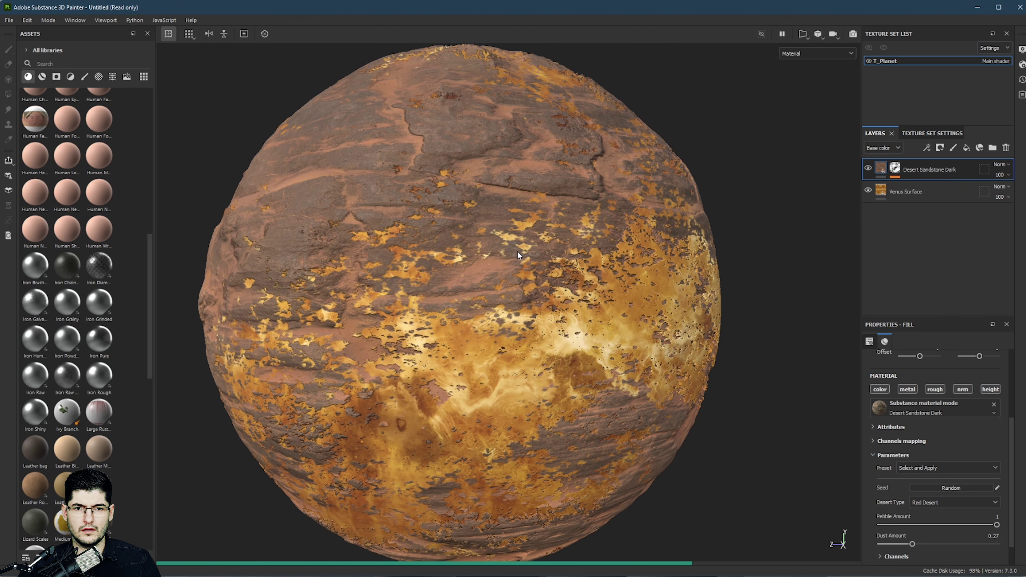
scroll(517, 251, "down", 4)
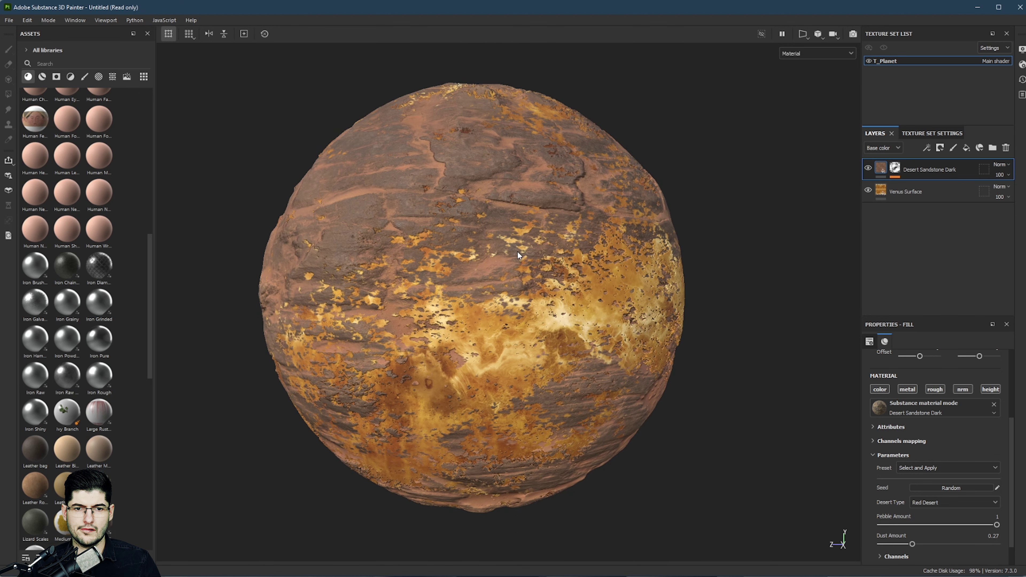
left_click_drag(517, 251, 491, 255, "alt")
scroll(521, 236, "up", 2)
scroll(521, 235, "up", 1)
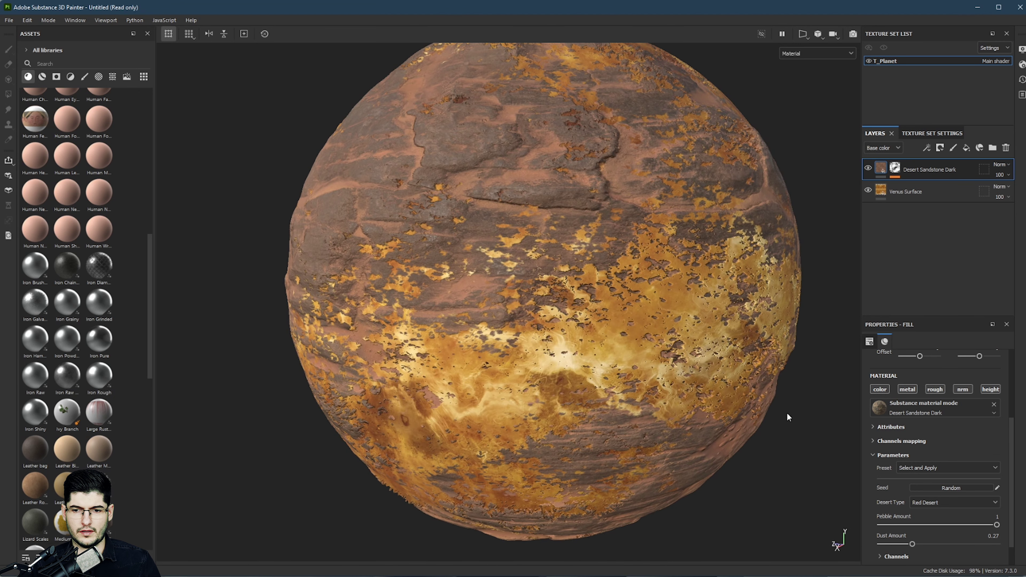
left_click(916, 469)
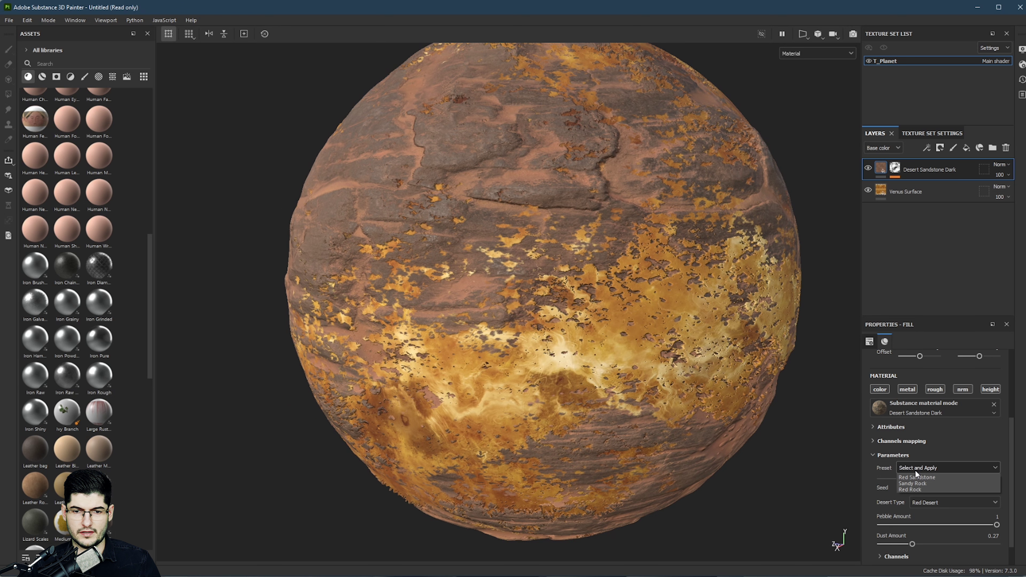
left_click(915, 470)
left_click_drag(564, 310, 547, 345, "alt")
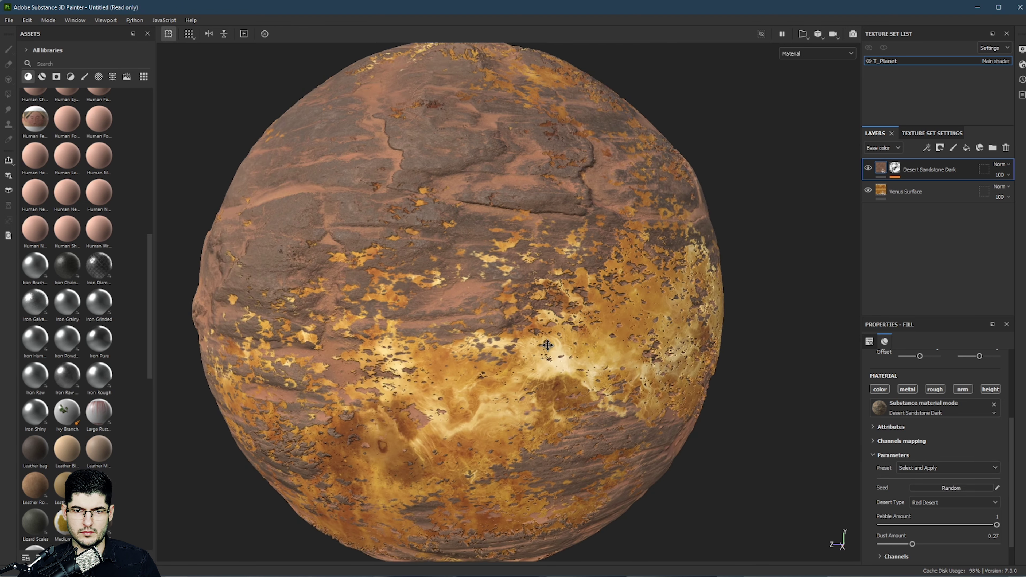
middle_click_drag(547, 345, 471, 400, "alt")
left_click_drag(609, 322, 551, 253, "alt")
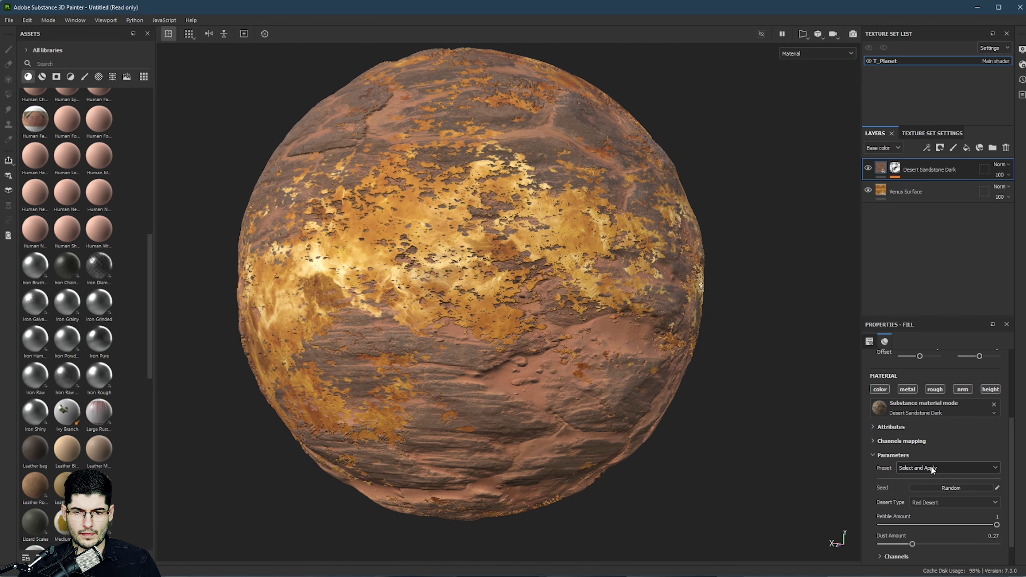
scroll(932, 468, "up", 4)
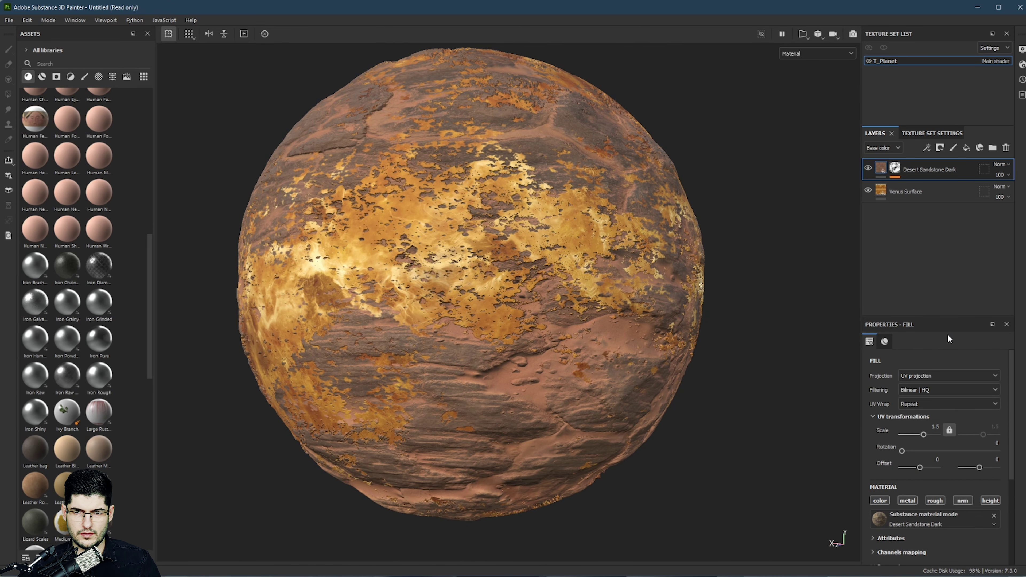
scroll(957, 417, "down", 4)
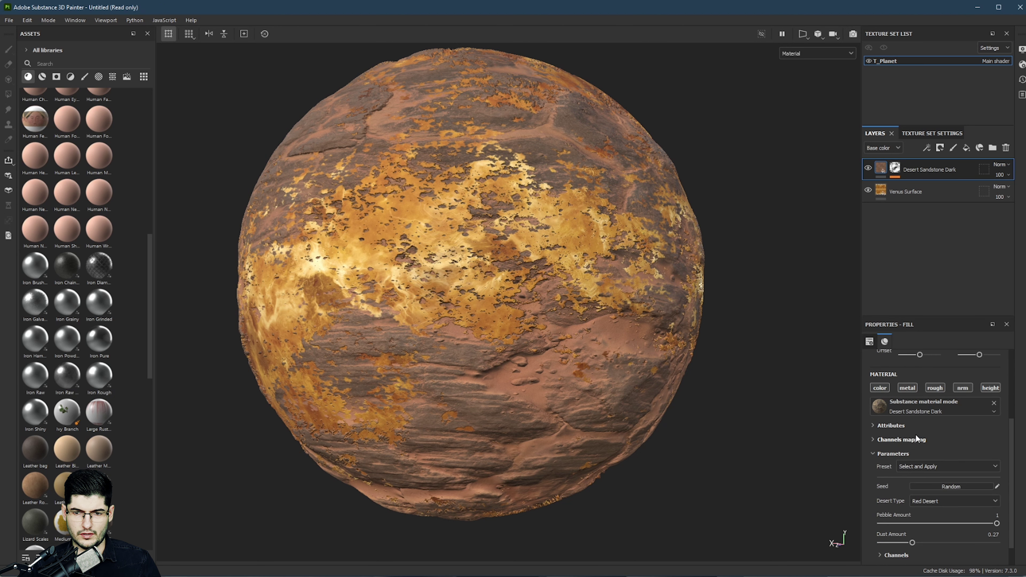
scroll(881, 462, "down", 1)
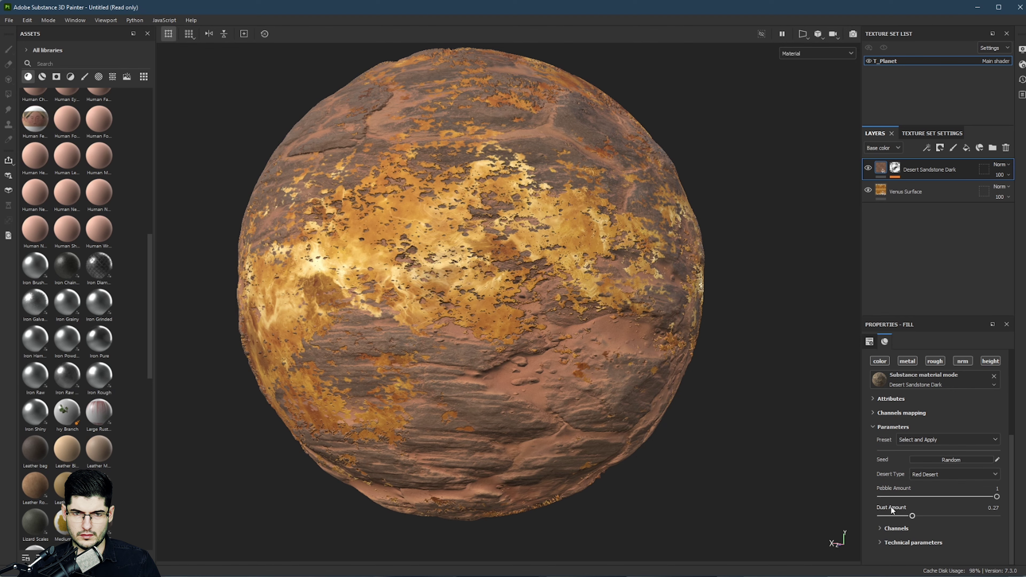
scroll(544, 339, "up", 3)
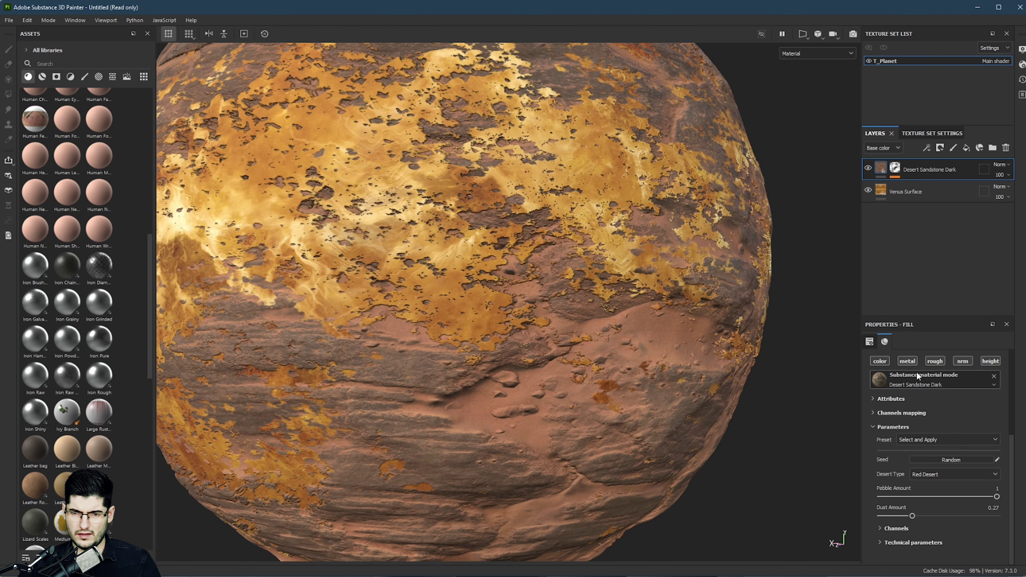
Step: Add a Levels effect to the Desert Sandstone Dark layer's content and set its affected channel to Height
right_click(881, 164)
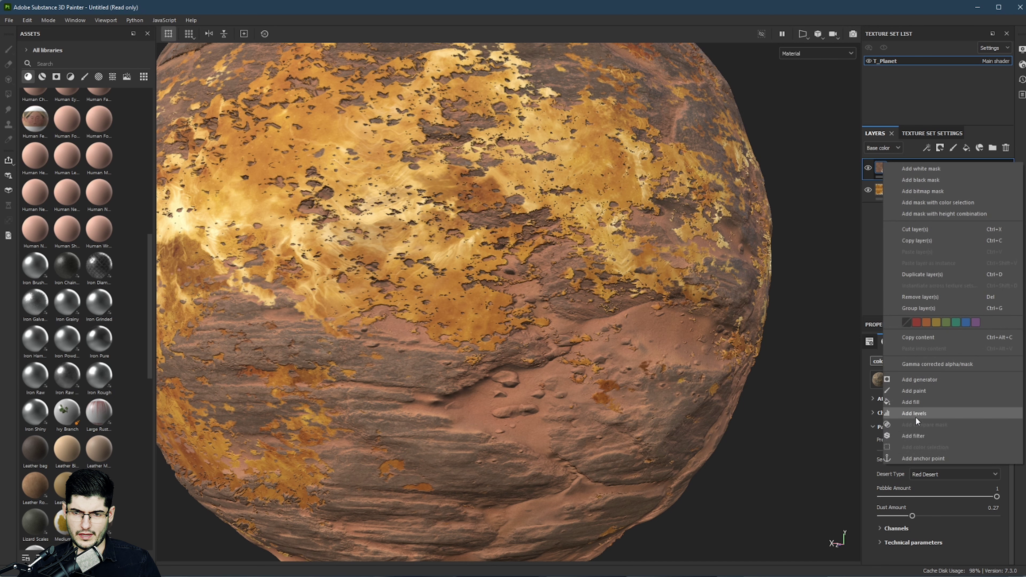
left_click(916, 414)
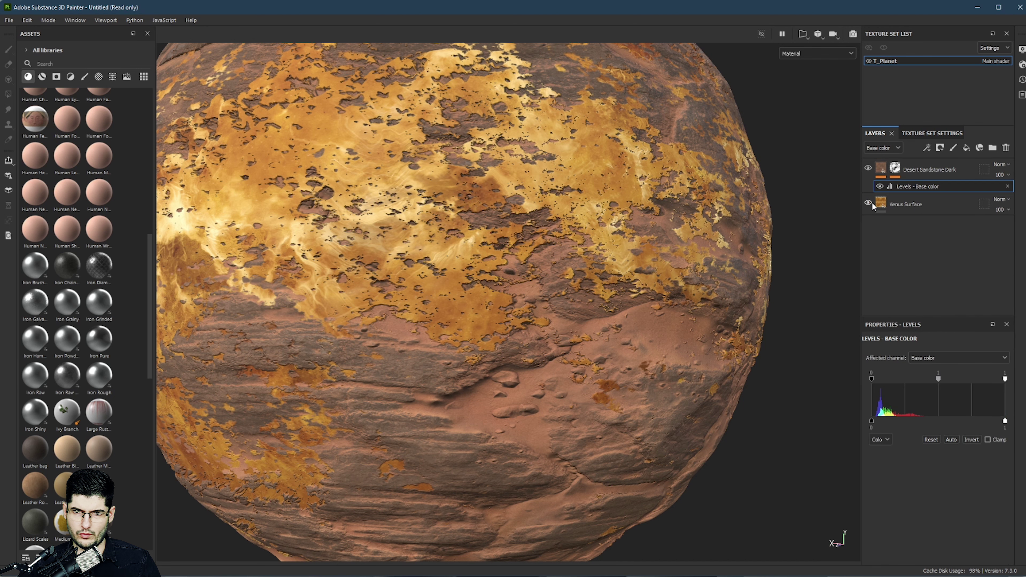
left_click(932, 358)
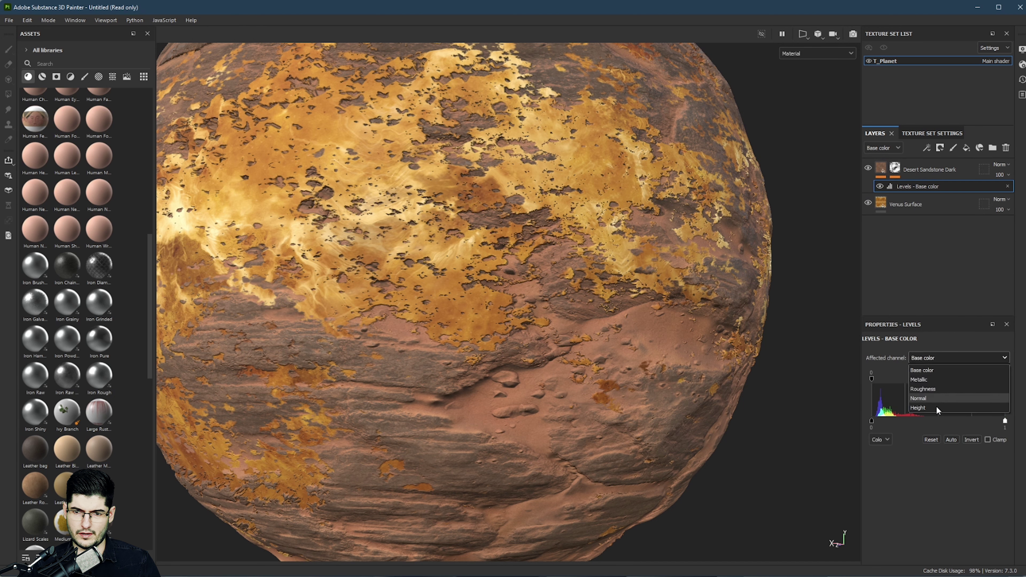
left_click(936, 406)
Step: Set the Height levels' input black point to -0.374 and the midtone to 0.89
left_click_drag(909, 381, 872, 396)
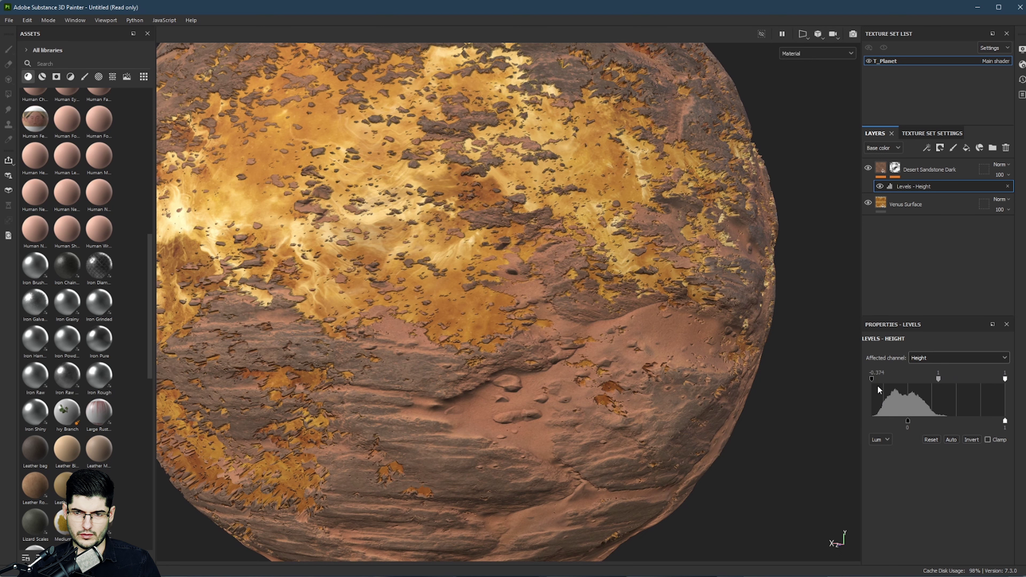
left_click_drag(943, 380, 920, 386)
mouse_move(1005, 379)
left_mouse_down()
mouse_move(971, 380)
mouse_move(1014, 380)
left_mouse_up()
left_click_drag(471, 293, 418, 262, "alt")
middle_click_drag(419, 261, 380, 331, "alt")
right_click_drag(606, 205, 601, 272, "alt")
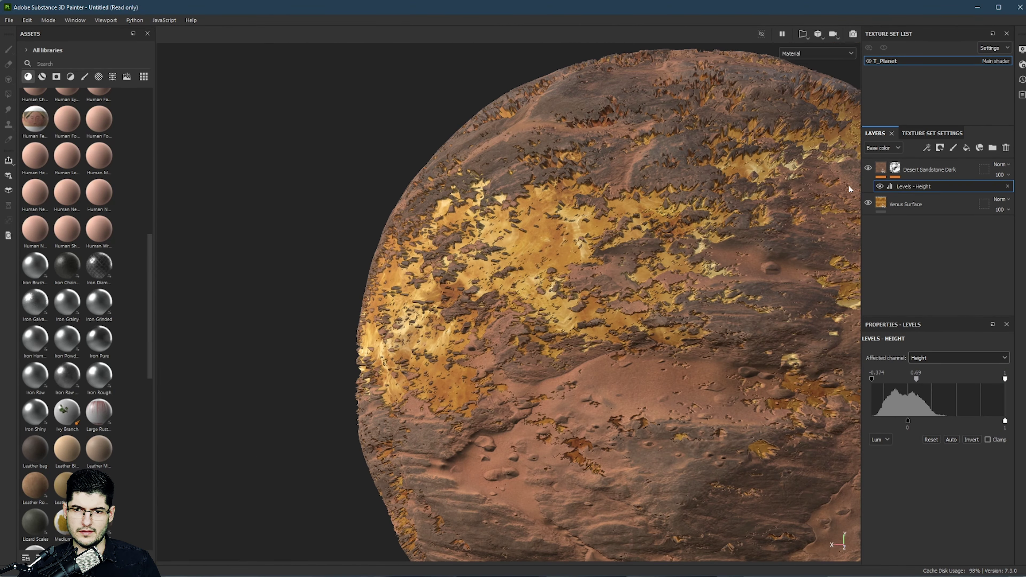
Step: In the layer mask's Dripping Rust generator, set Rust Spreading to 0.36 and Spreading Smoothness to 1
left_click(895, 168)
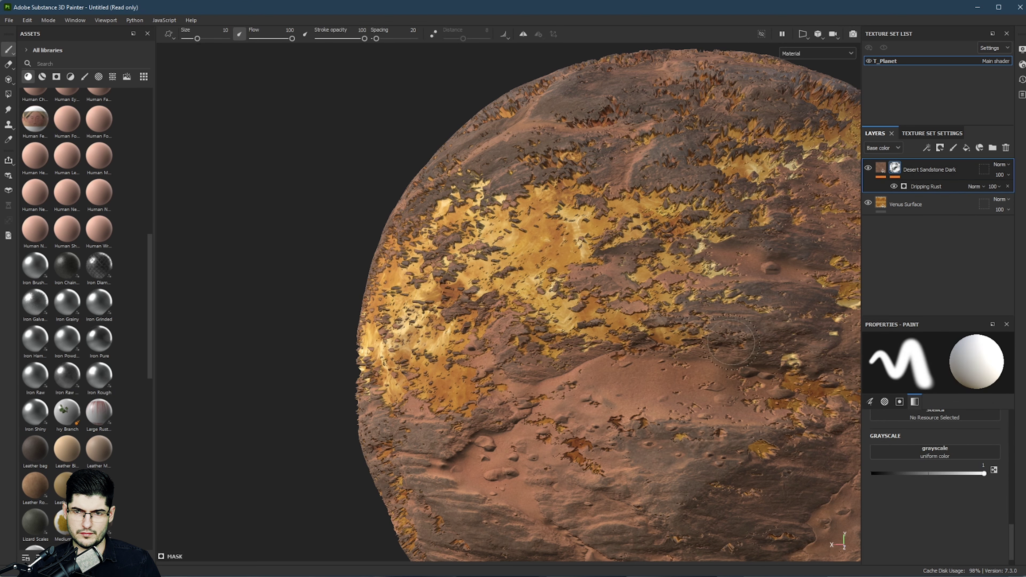
left_click(933, 187)
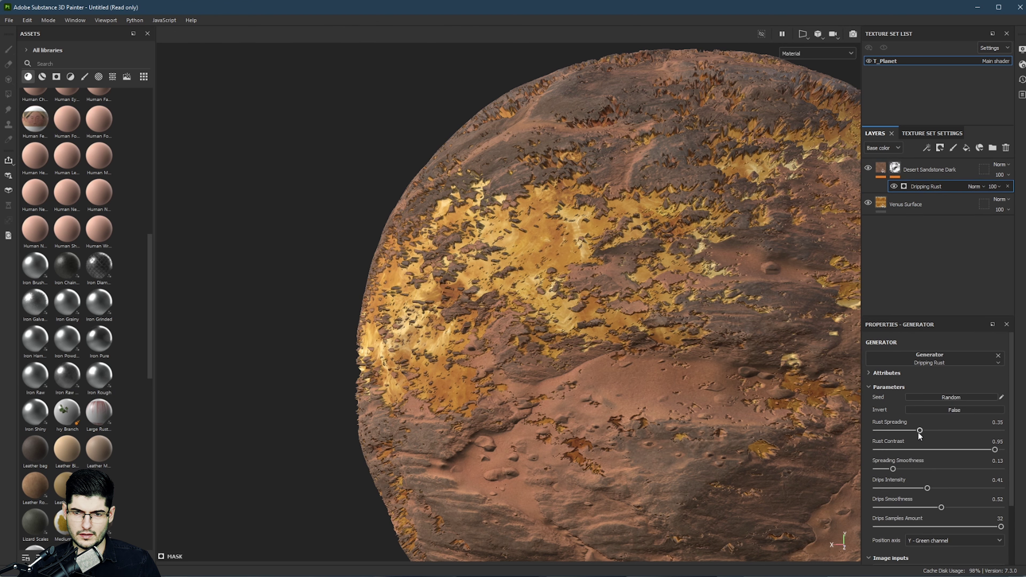
mouse_move(918, 434)
left_mouse_down()
mouse_move(902, 432)
mouse_move(922, 432)
left_mouse_up()
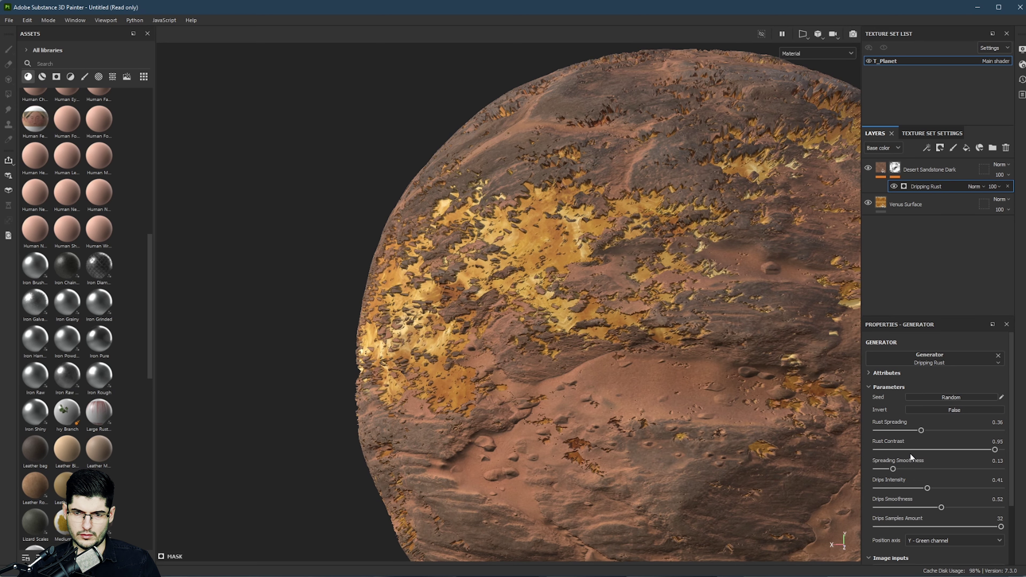
left_click_drag(893, 472, 1006, 477)
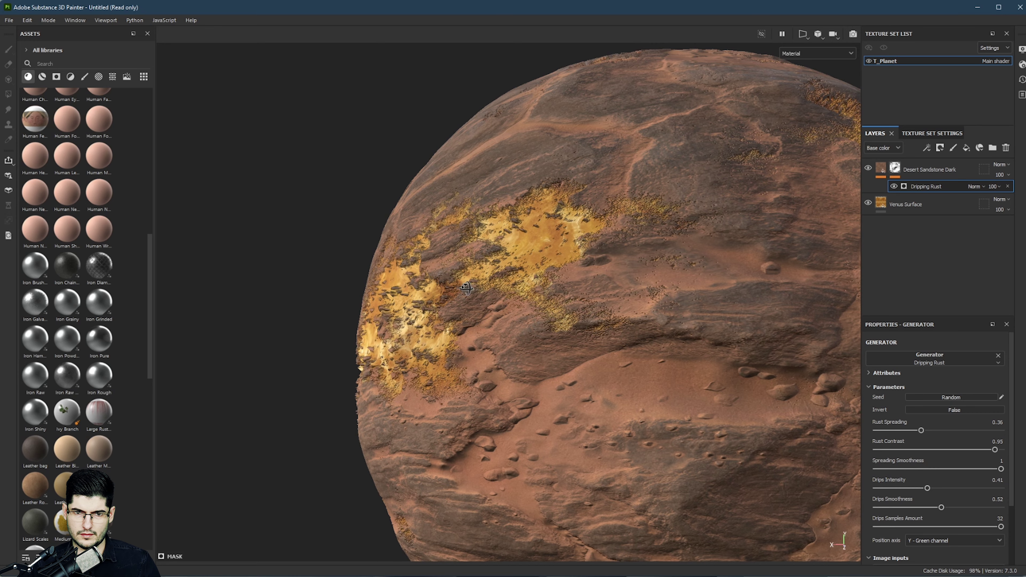
Step: Set the Dripping Rust generator's Drips Intensity to 0.02, Drips Smoothness to 0.46 and Drips Samples Amount to 13
left_click_drag(466, 288, 562, 323, "alt")
scroll(483, 231, "up", 4)
left_click_drag(483, 256, 563, 334, "alt")
scroll(563, 334, "down", 2)
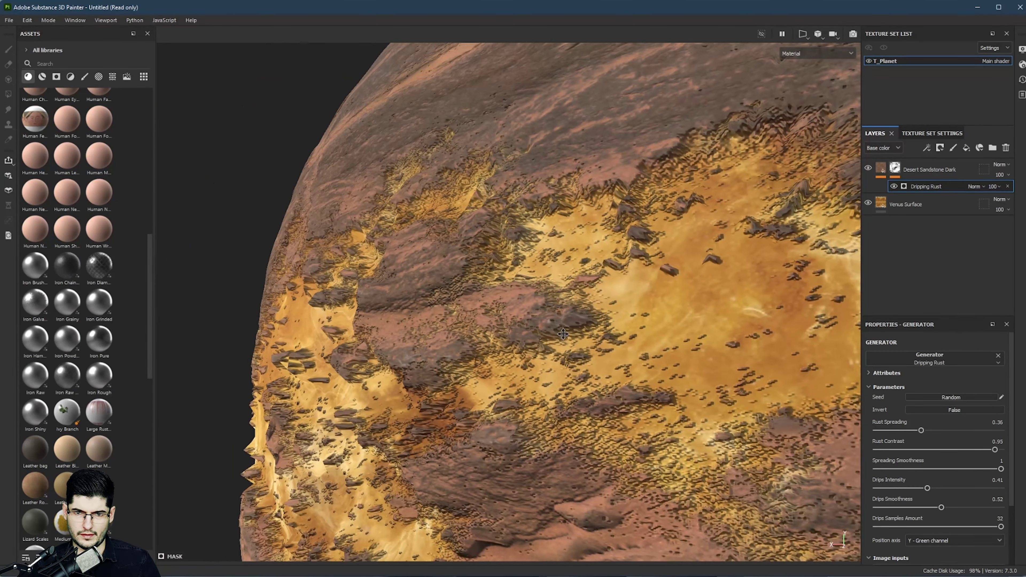
scroll(817, 408, "up", 1)
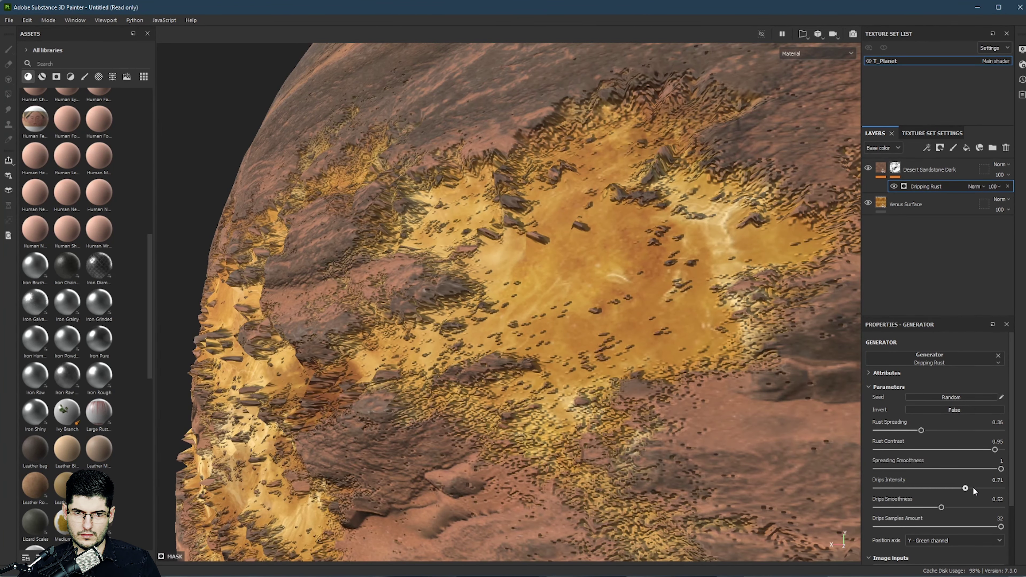
left_click_drag(974, 488, 907, 508)
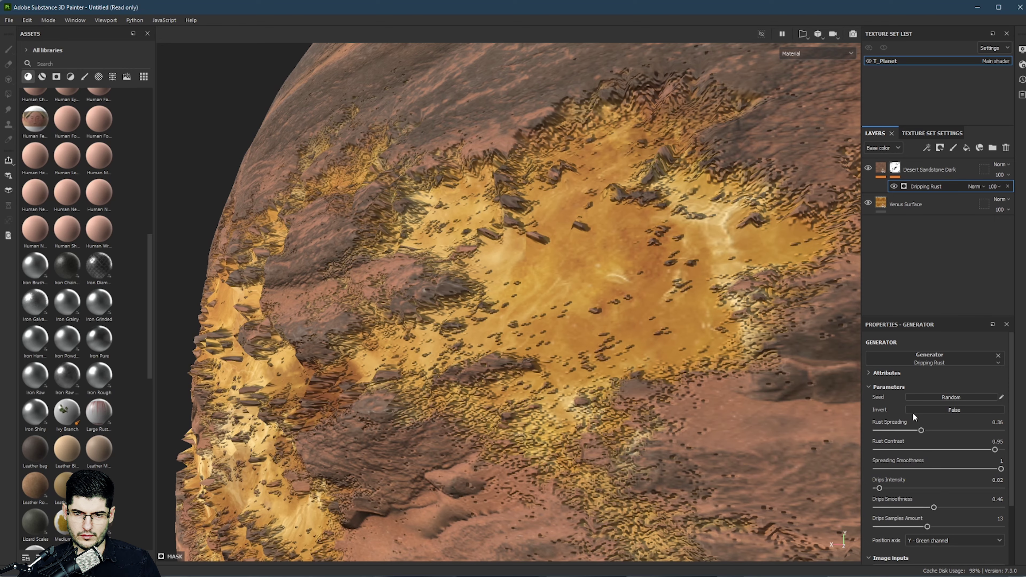
Step: Try inverting the Dripping Rust generator, inspect the planet, and switch Invert back to False
left_click(919, 409)
scroll(490, 272, "down", 5)
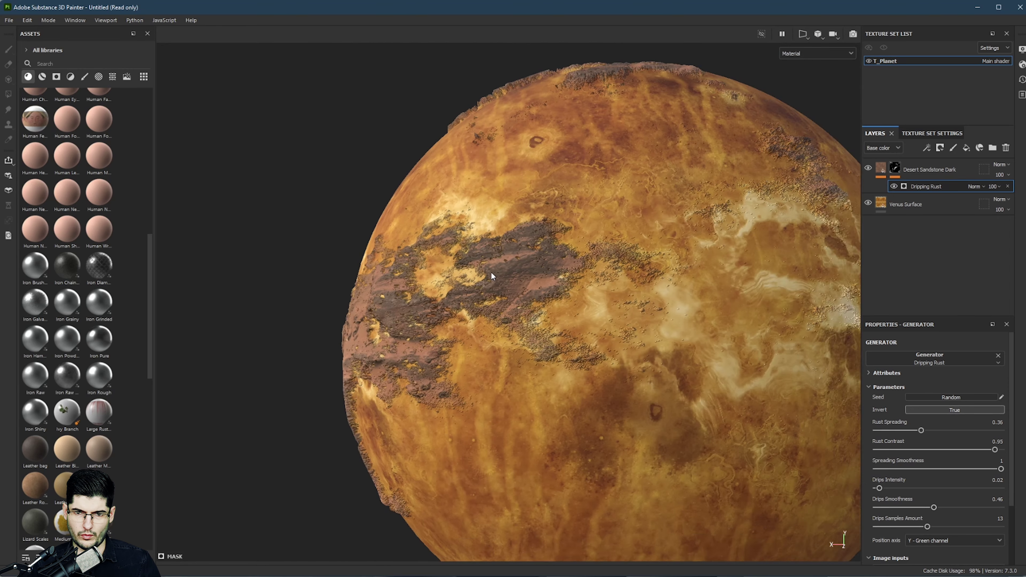
scroll(491, 273, "down", 2)
left_click_drag(491, 272, 607, 384, "alt")
middle_click_drag(607, 383, 797, 391, "alt")
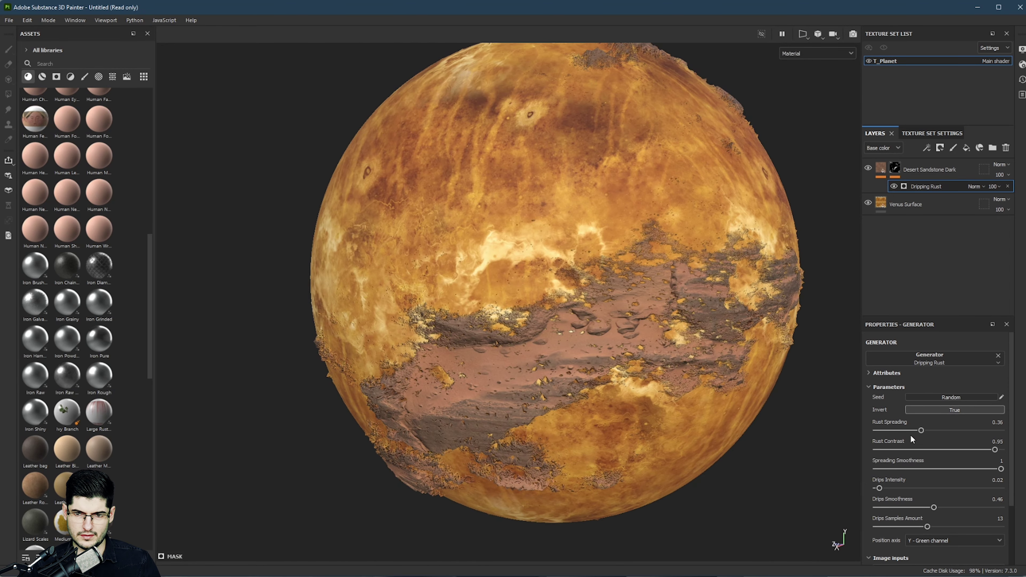
left_click(958, 410)
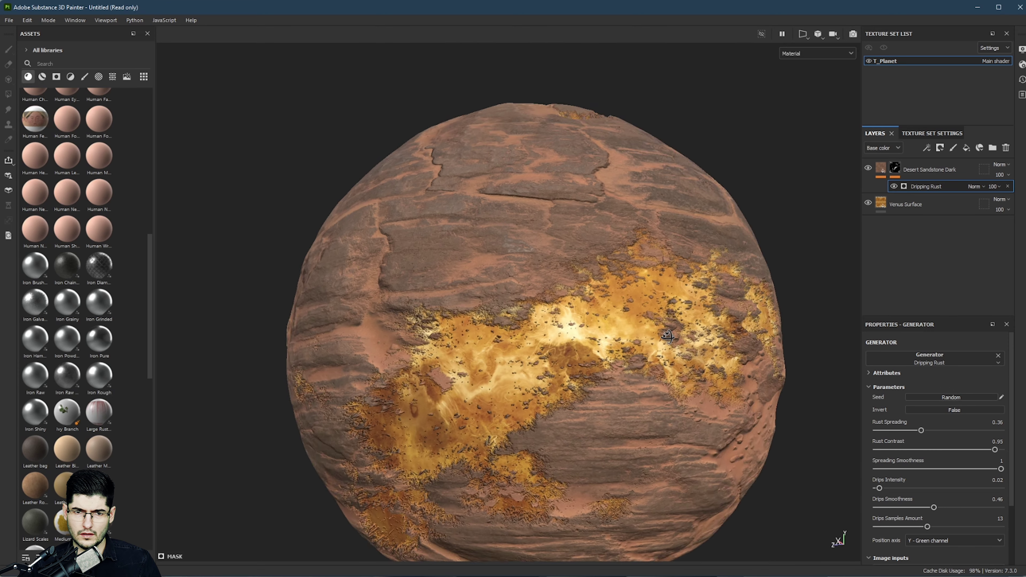
Step: Duplicate the Desert Sandstone Dark layer together with its mask and Levels effect
left_click_drag(668, 336, 515, 259, "alt")
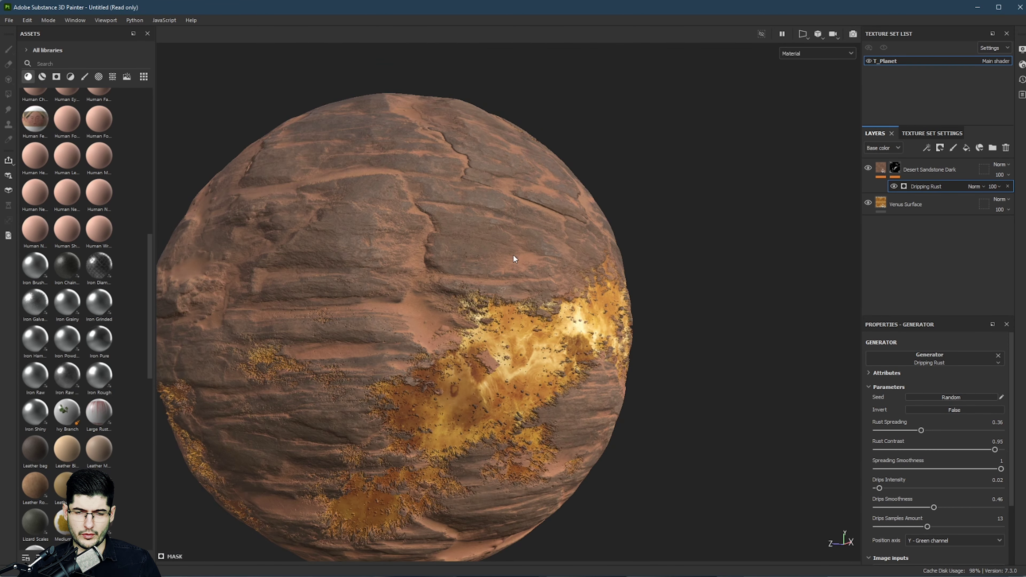
left_click(881, 168)
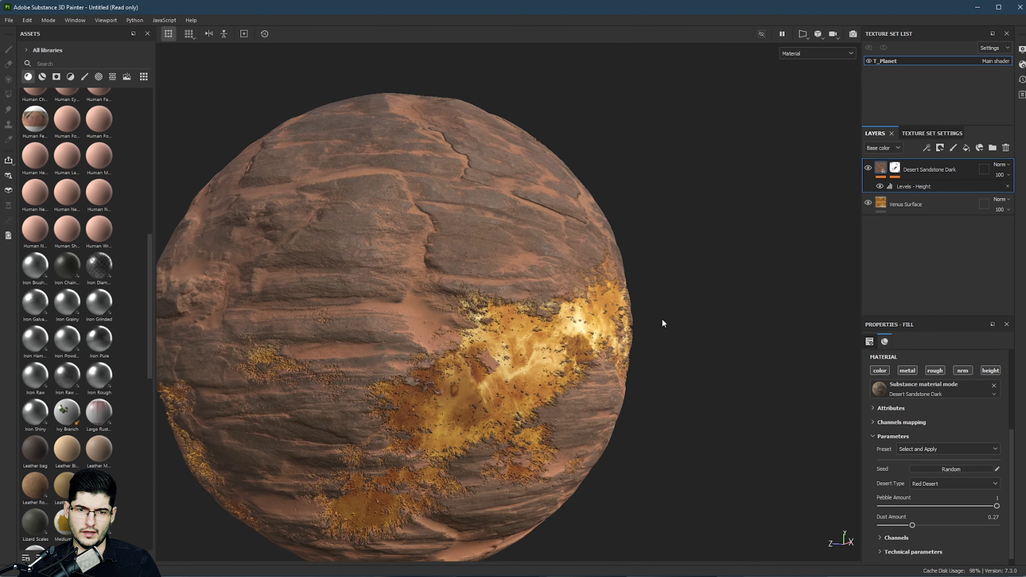
left_click_drag(663, 319, 686, 321, "alt")
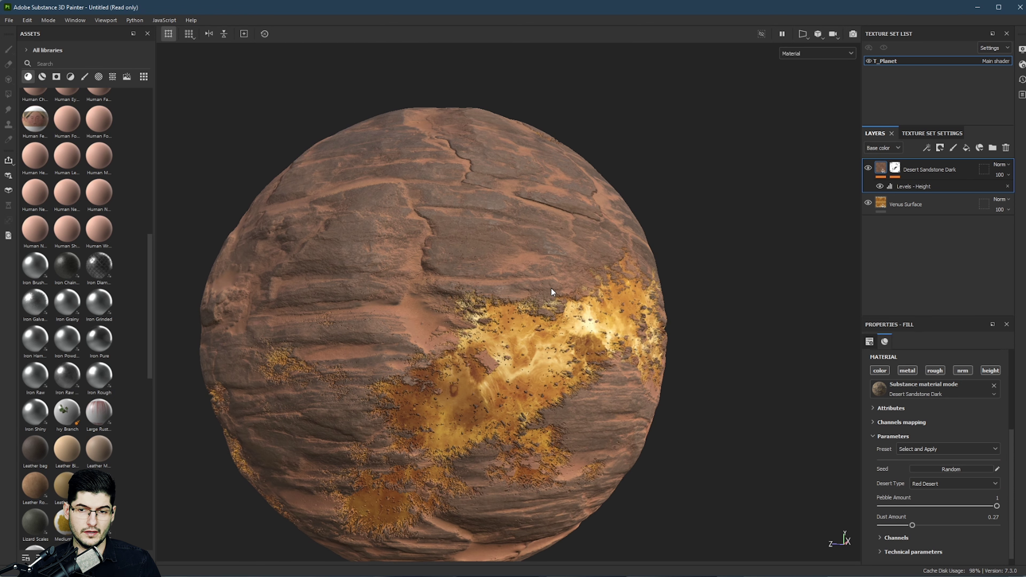
key("ctrl+d")
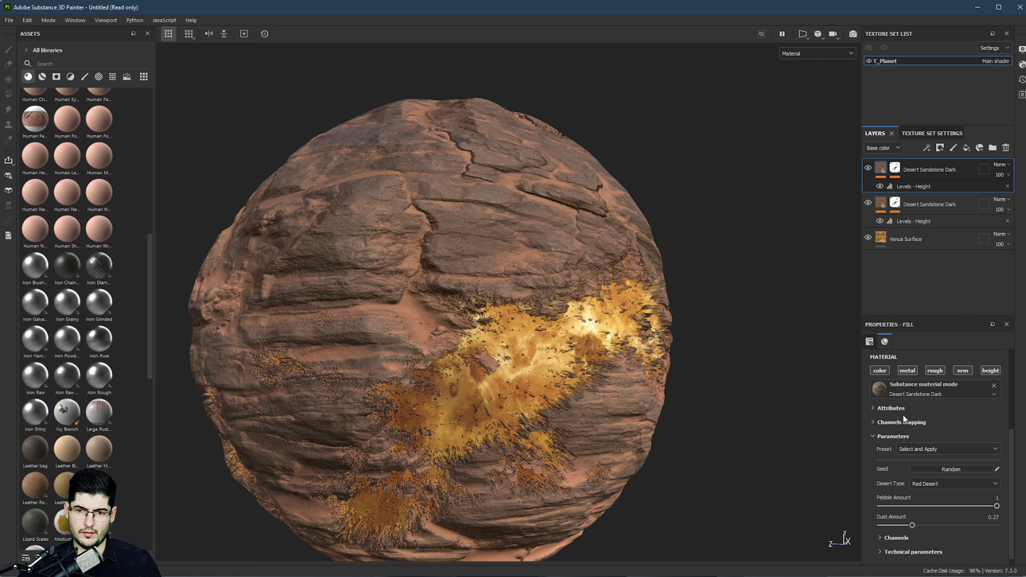
Step: Replace the duplicated upper layer's material with Desert Sand Dune from the material library
scroll(82, 409, "up", 3)
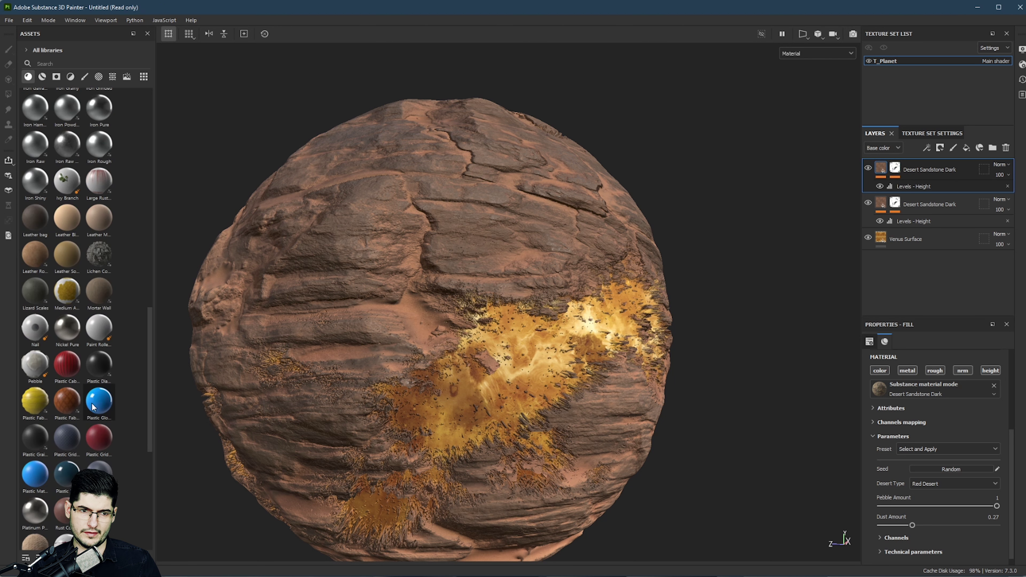
scroll(81, 404, "up", 9)
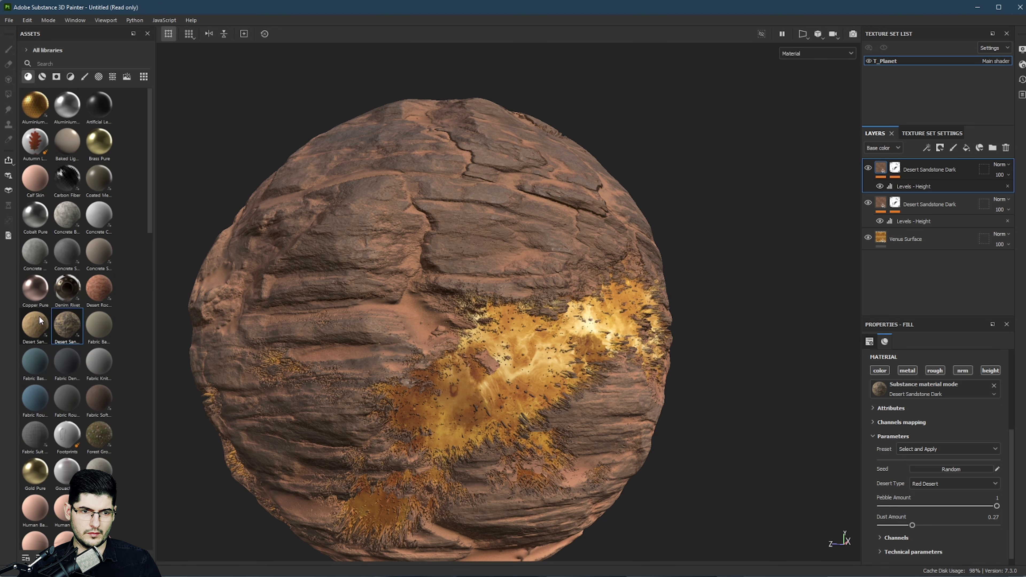
left_click_drag(37, 322, 891, 390)
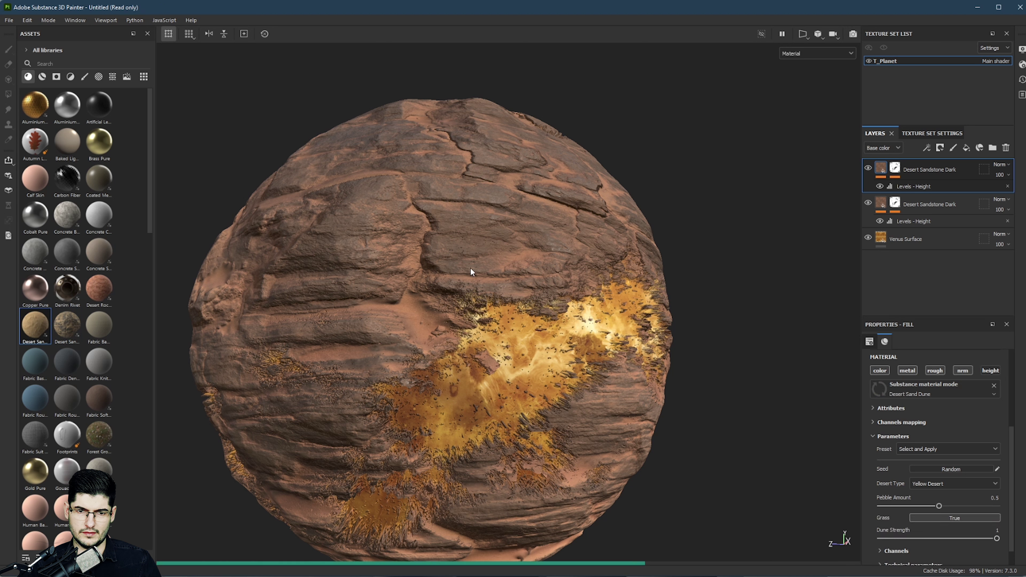
left_click_drag(597, 289, 571, 321, "alt")
middle_click_drag(421, 242, 333, 260, "alt")
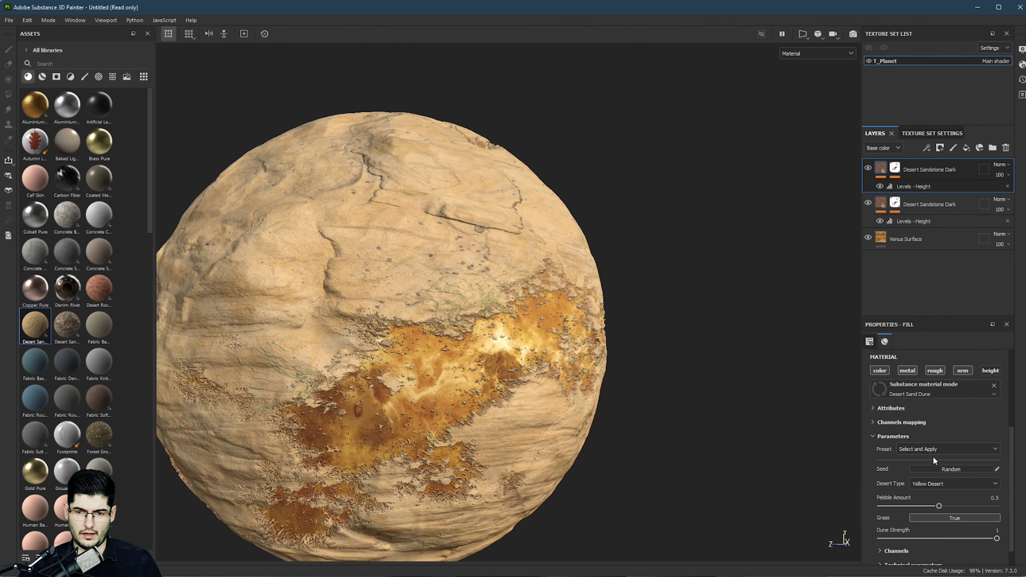
Step: Apply the Red Sand With Grass preset to the Desert Sand Dune material on the upper layer
left_click(935, 453)
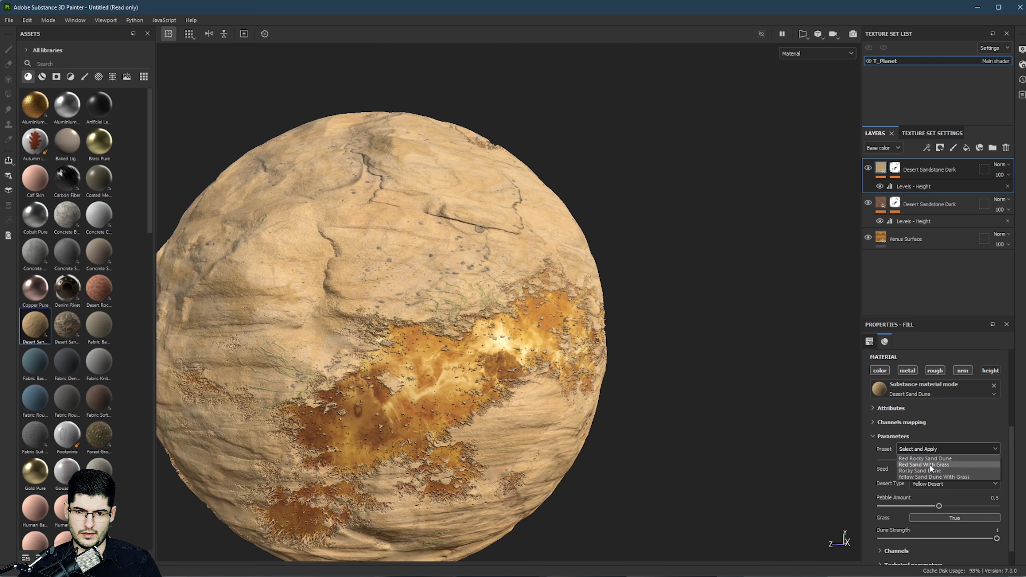
left_click(930, 465)
left_click_drag(640, 336, 583, 336, "alt")
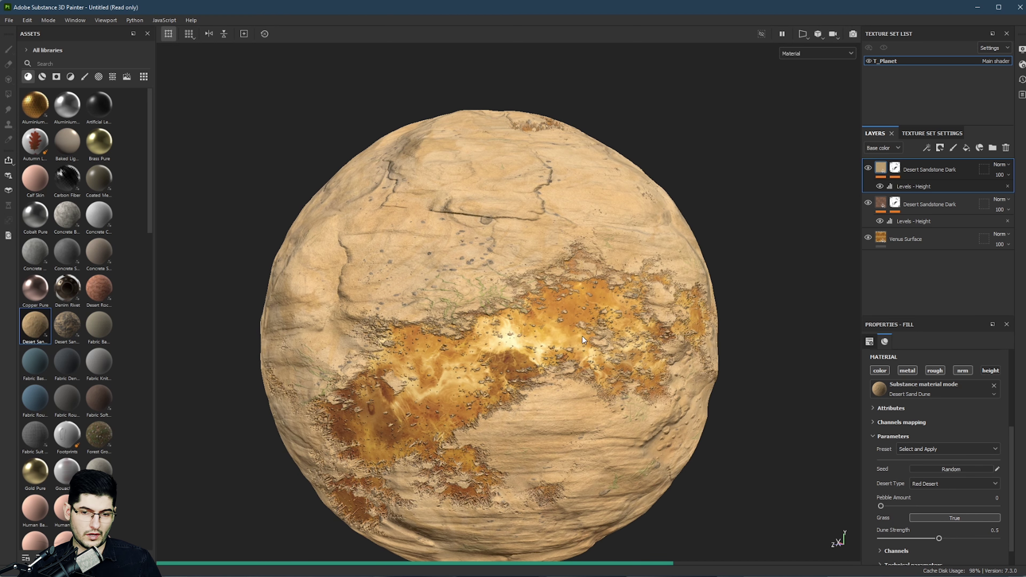
Step: Apply the Yellow Sand Dune With Grass preset to the upper layer's Desert Sand Dune material and inspect the planet
left_click_drag(582, 336, 647, 279, "alt")
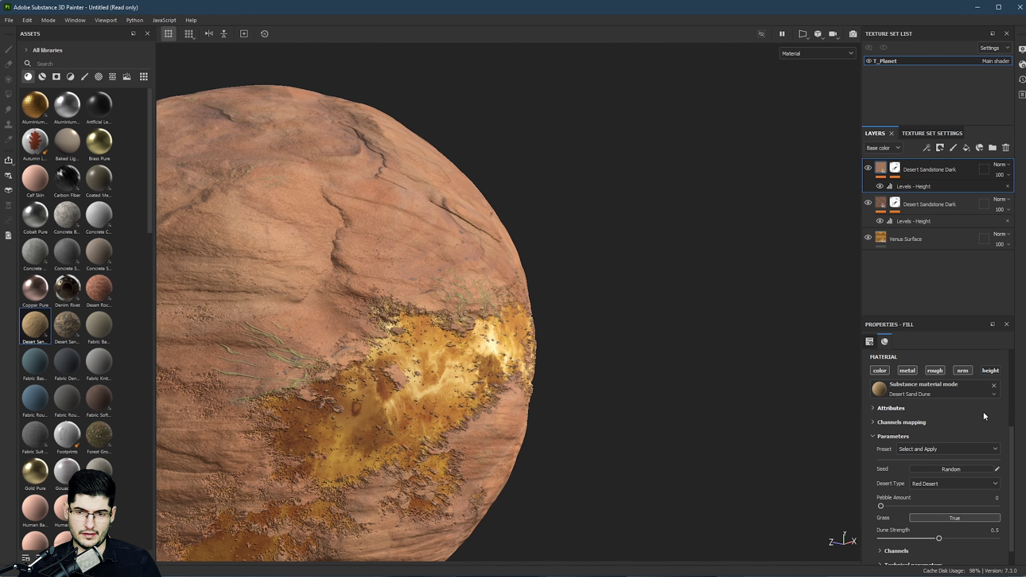
left_click(946, 449)
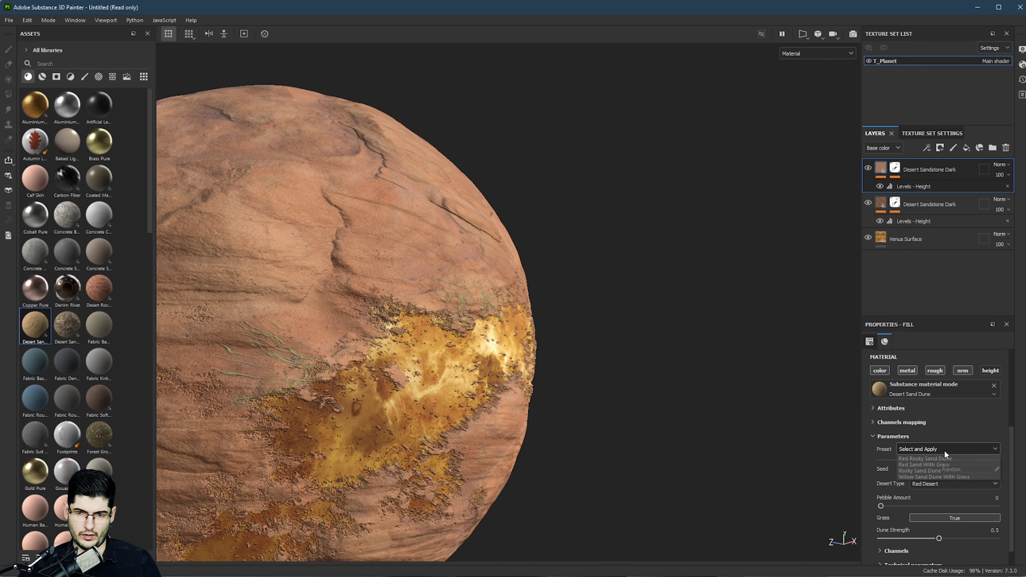
left_click(933, 477)
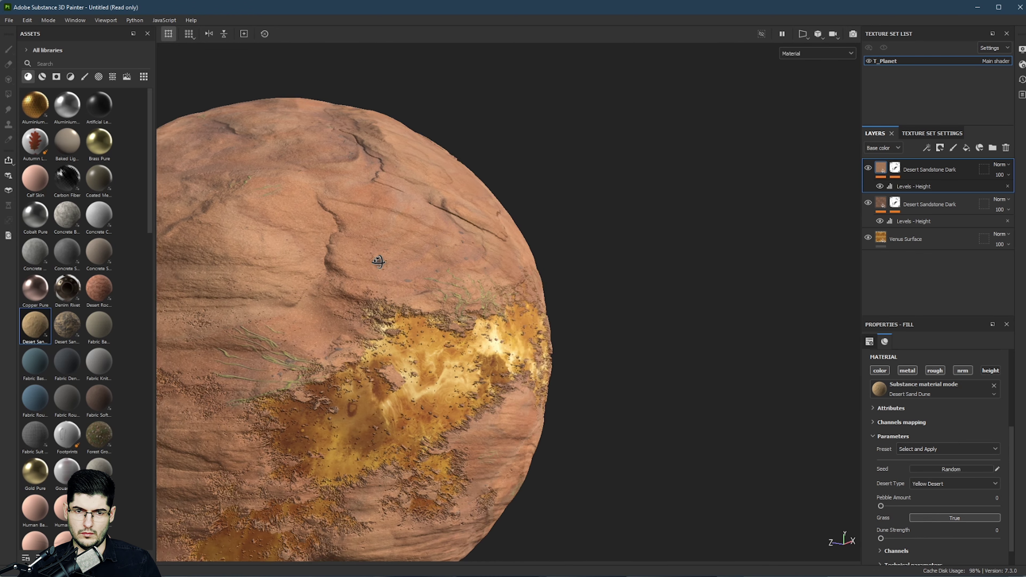
key("f")
middle_click_drag(476, 264, 537, 247, "alt")
left_click_drag(419, 266, 520, 233, "alt")
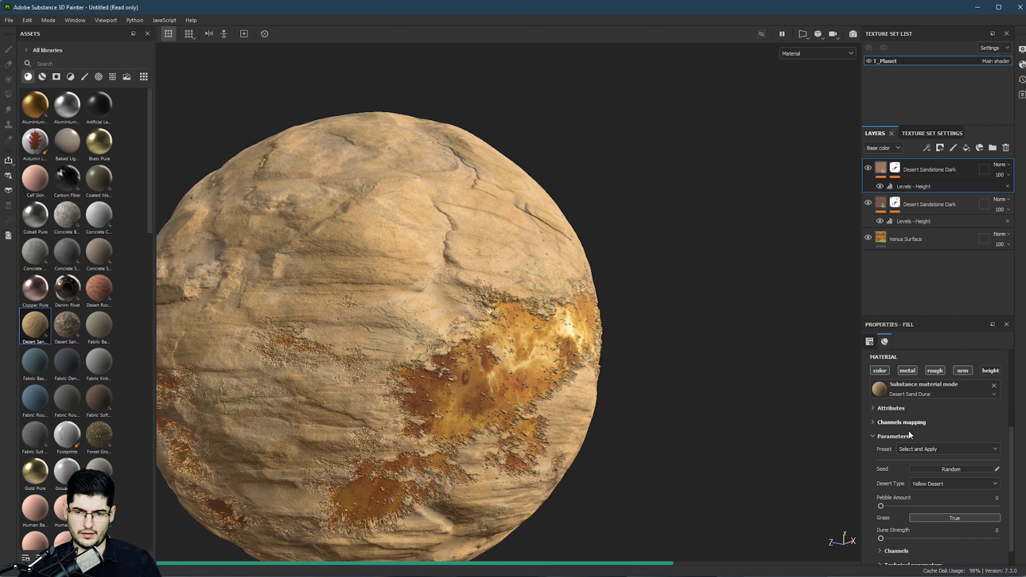
scroll(924, 448, "down", 1)
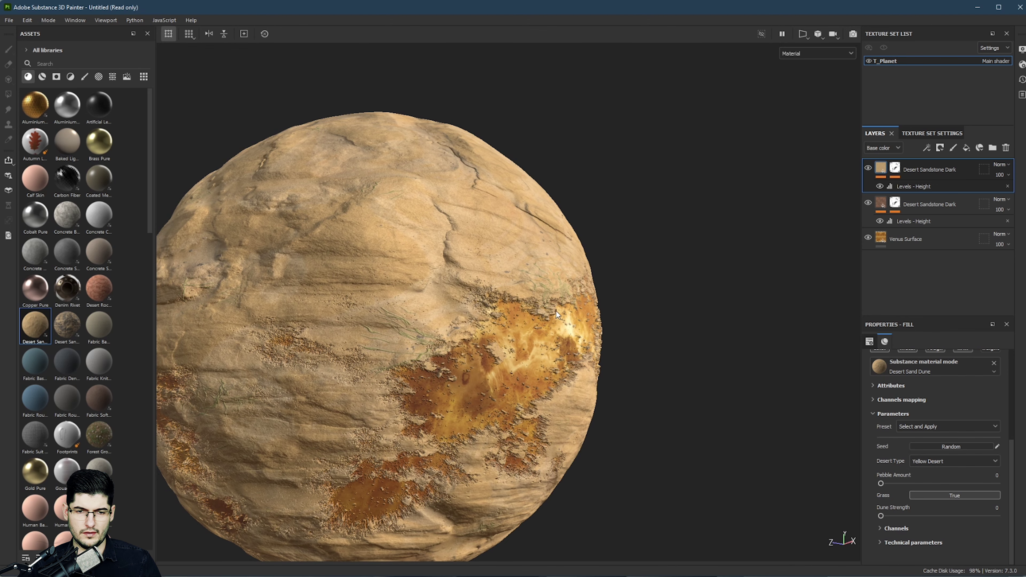
key("f")
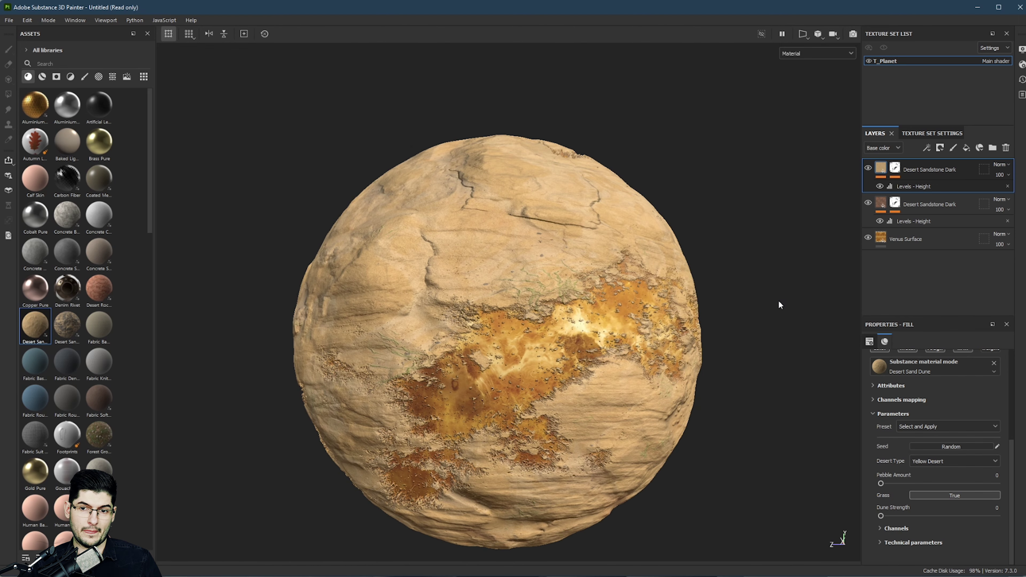
Step: Delete the upper Desert Sandstone Dark layer that uses the Desert Sand Dune material
left_click(949, 204)
left_click(950, 170)
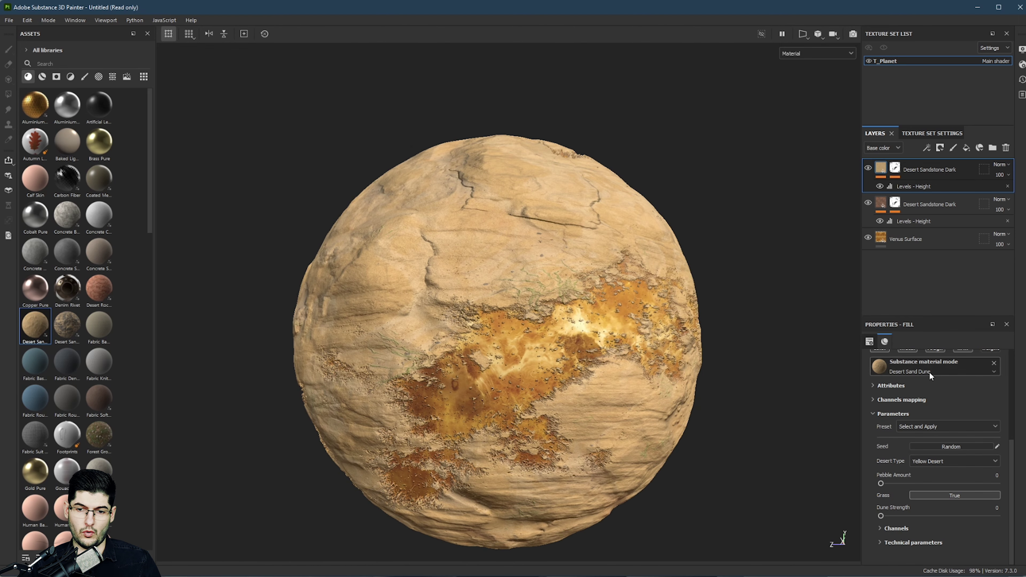
left_click(1006, 148)
Step: Add a fill layer at the top of the stack and set its base color to a saturated orange
left_click(967, 148)
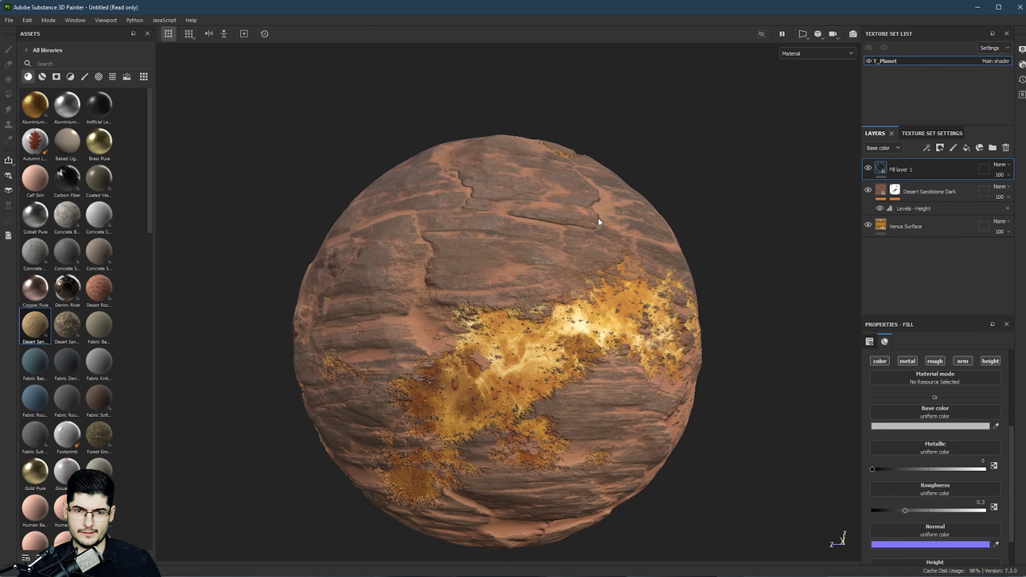
left_click_drag(588, 226, 655, 209, "alt")
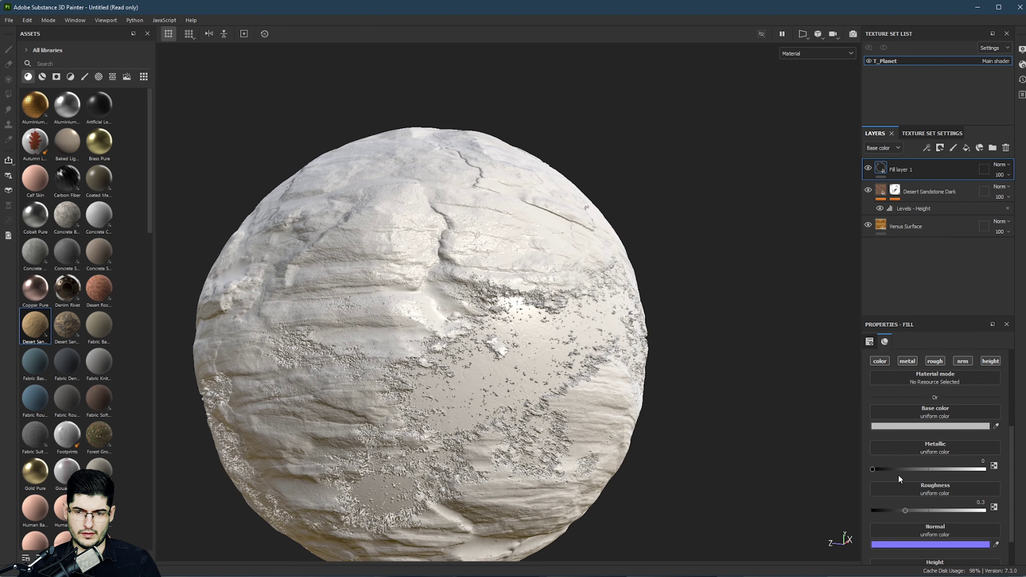
scroll(525, 377, "down", 1)
left_click_drag(535, 299, 531, 310, "alt")
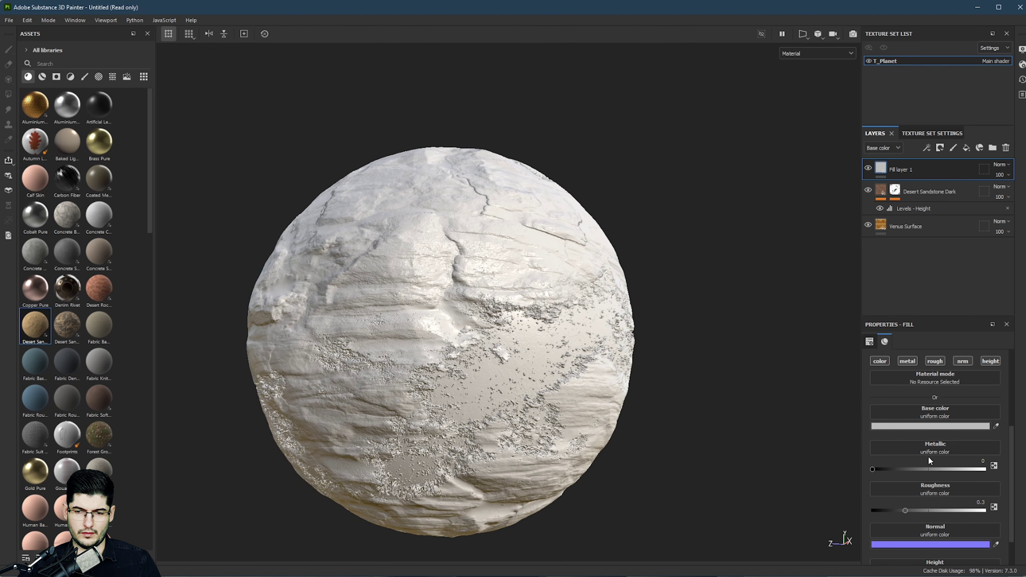
left_click(929, 426)
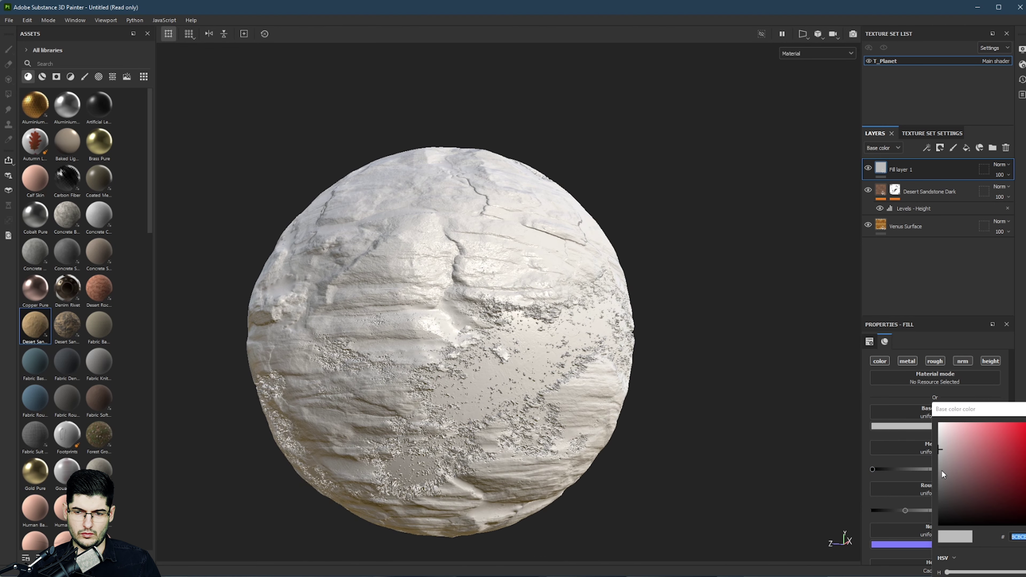
left_click_drag(998, 484, 1025, 462)
mouse_move(947, 572)
left_mouse_down()
mouse_move(961, 573)
mouse_move(951, 572)
left_mouse_up()
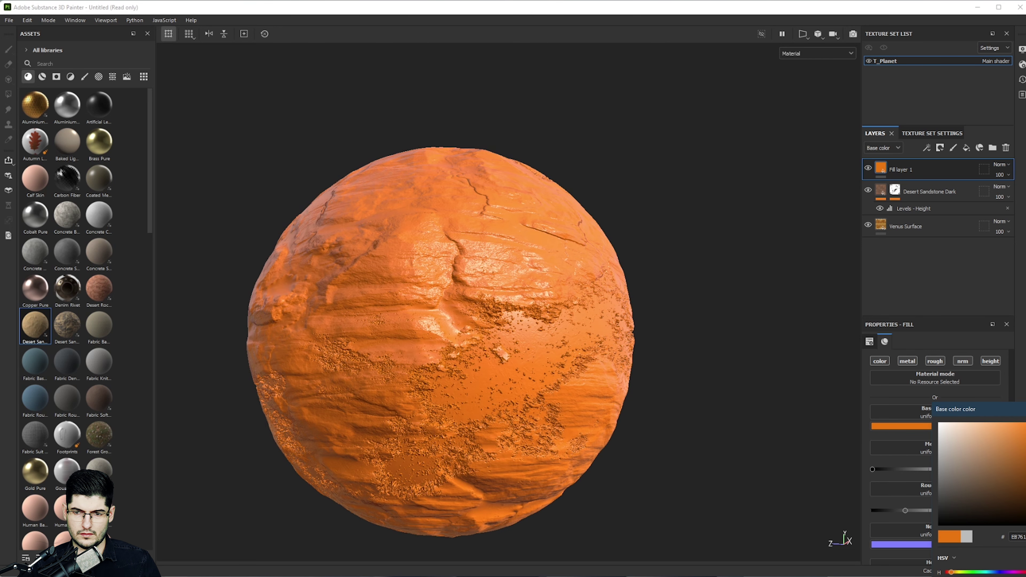
key("Escape")
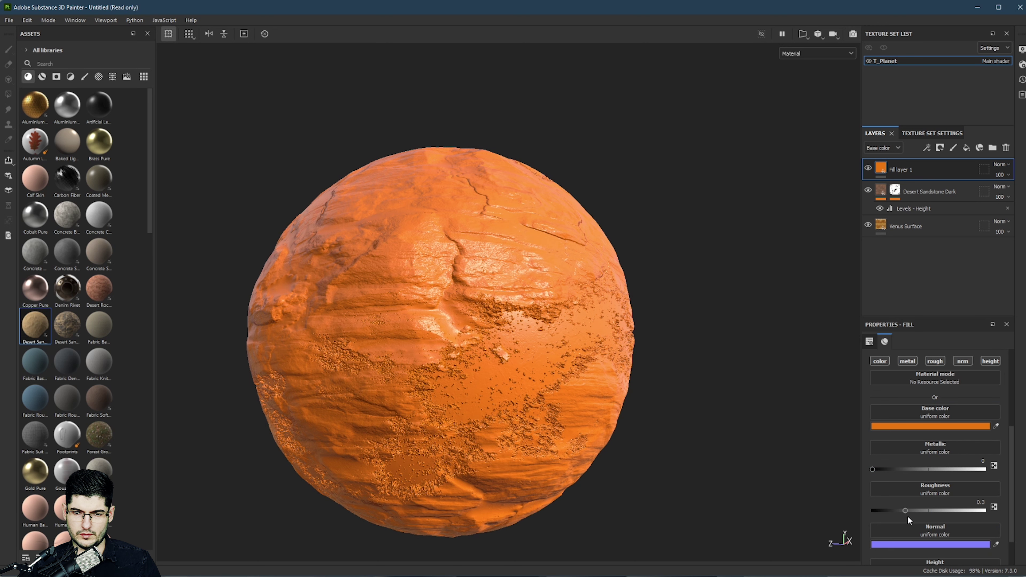
Step: Set the orange fill layer's roughness to about 0.85
left_click_drag(922, 512, 966, 517)
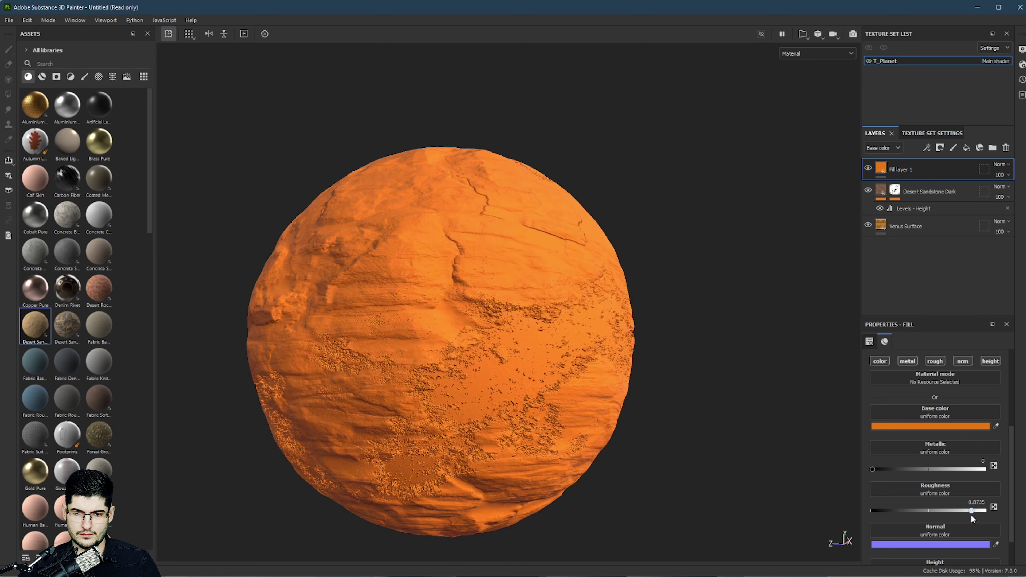
scroll(902, 493, "down", 1)
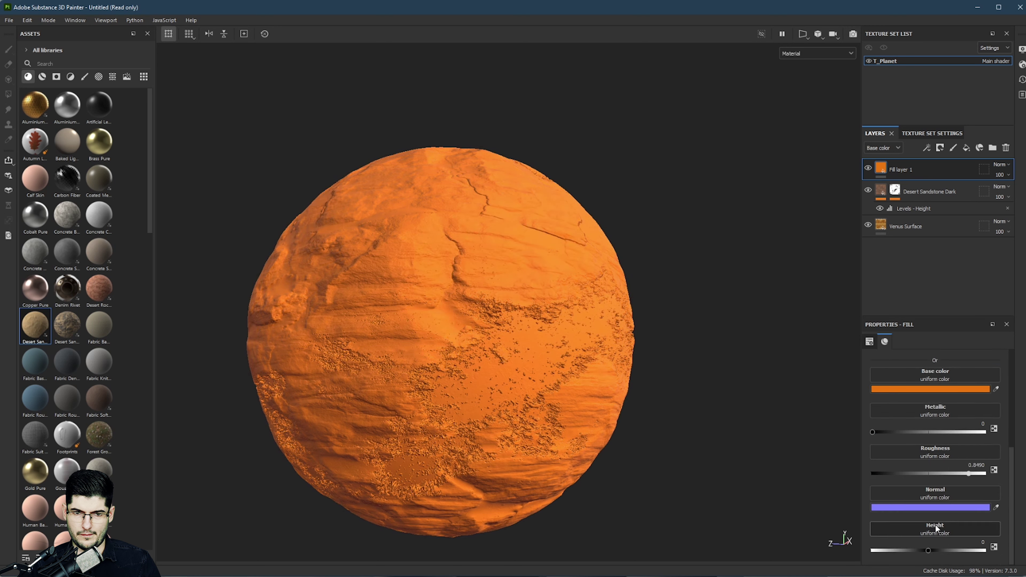
scroll(548, 223, "up", 4)
scroll(572, 244, "down", 4)
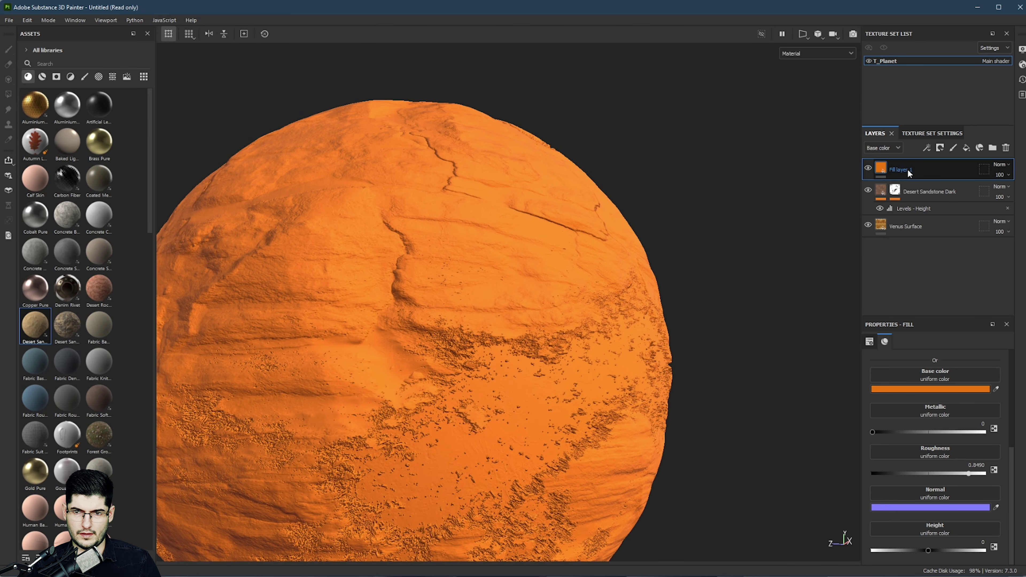
Step: Copy the Desert Sandstone Dark layer with its mask to the top of the stack and delete the orange fill layer
left_click(895, 190)
right_click(900, 196)
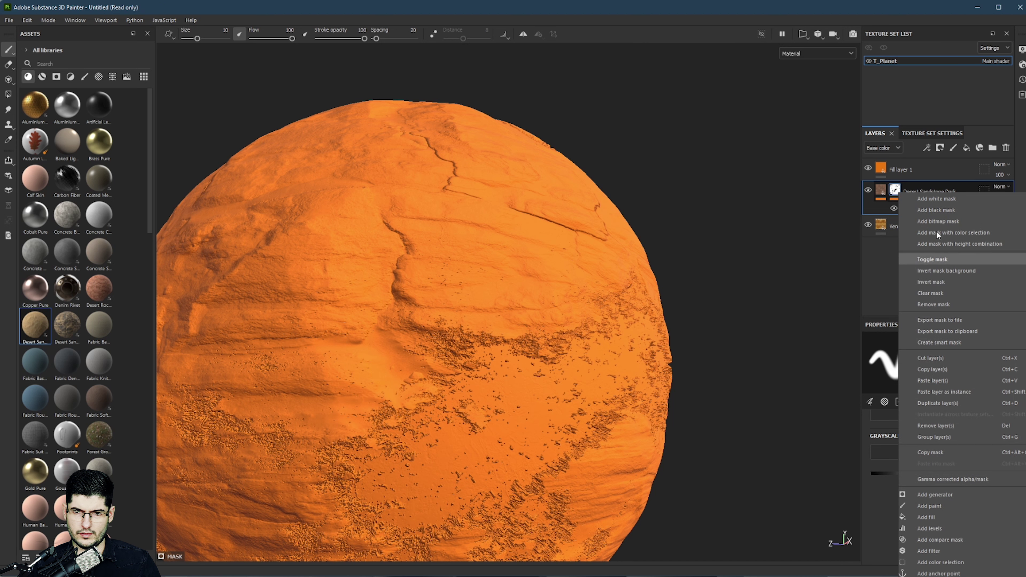
left_click(897, 193)
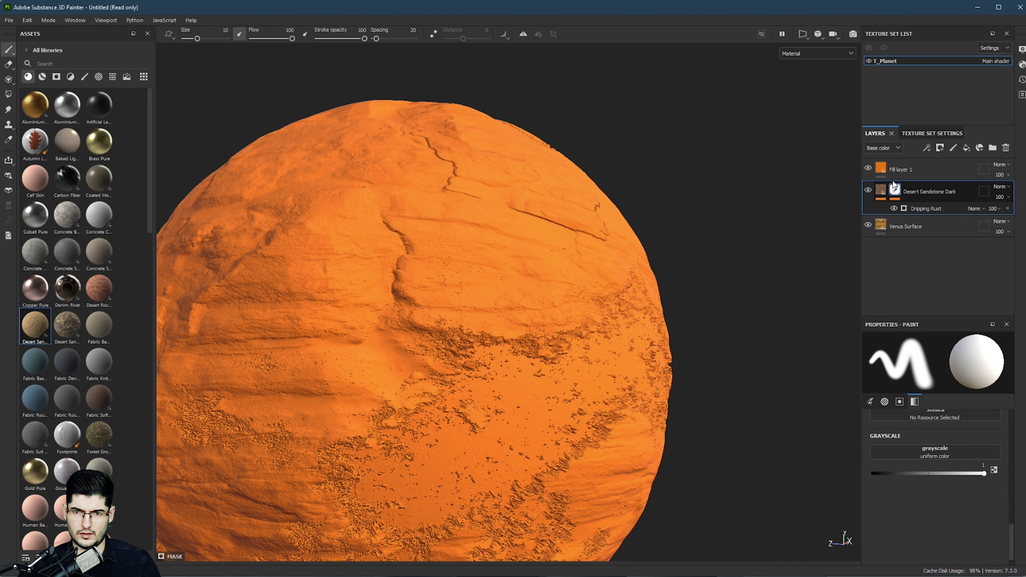
left_click(868, 167)
left_click(869, 167)
left_click(882, 170)
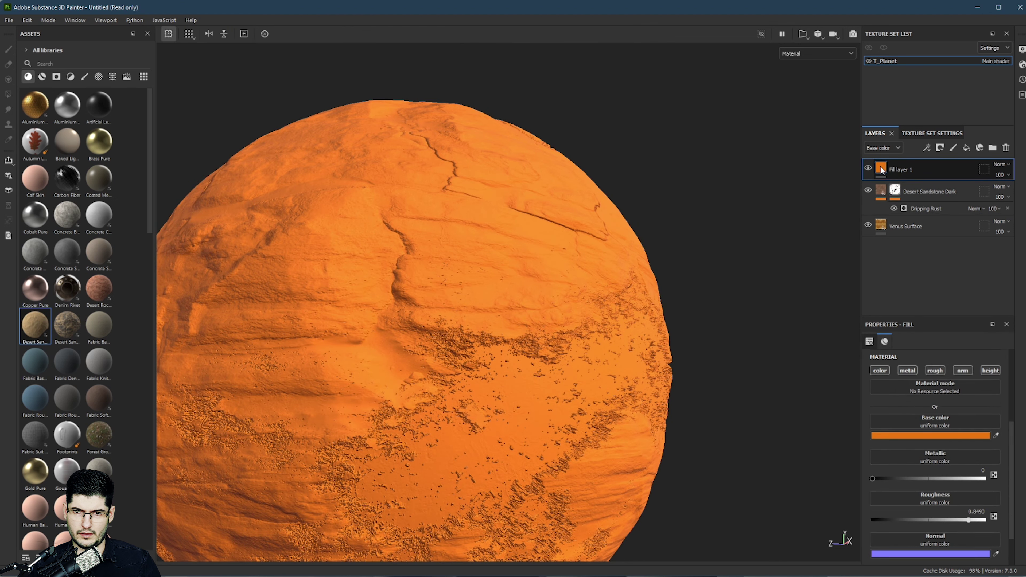
key("ctrl+v")
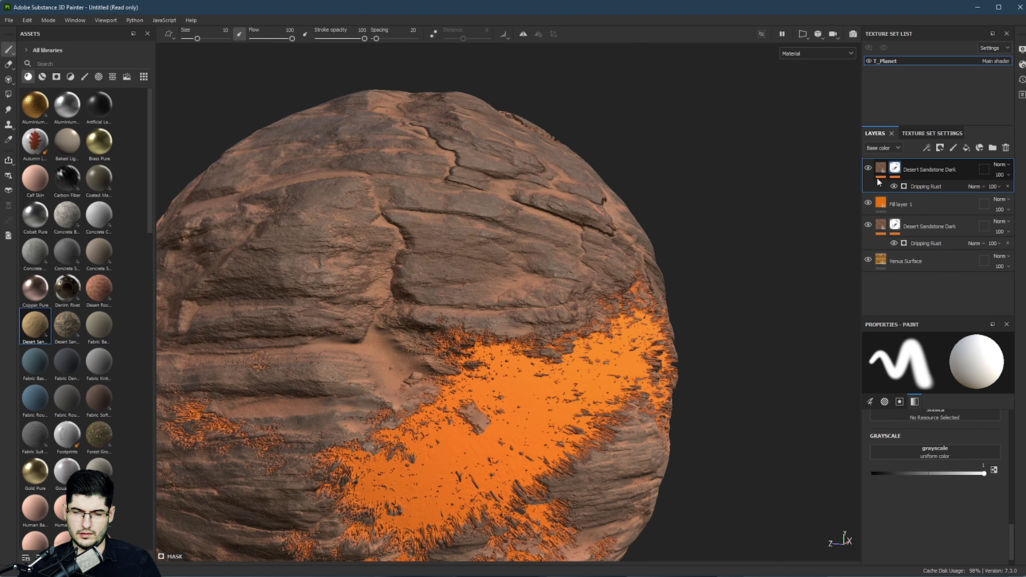
key("ctrl+z")
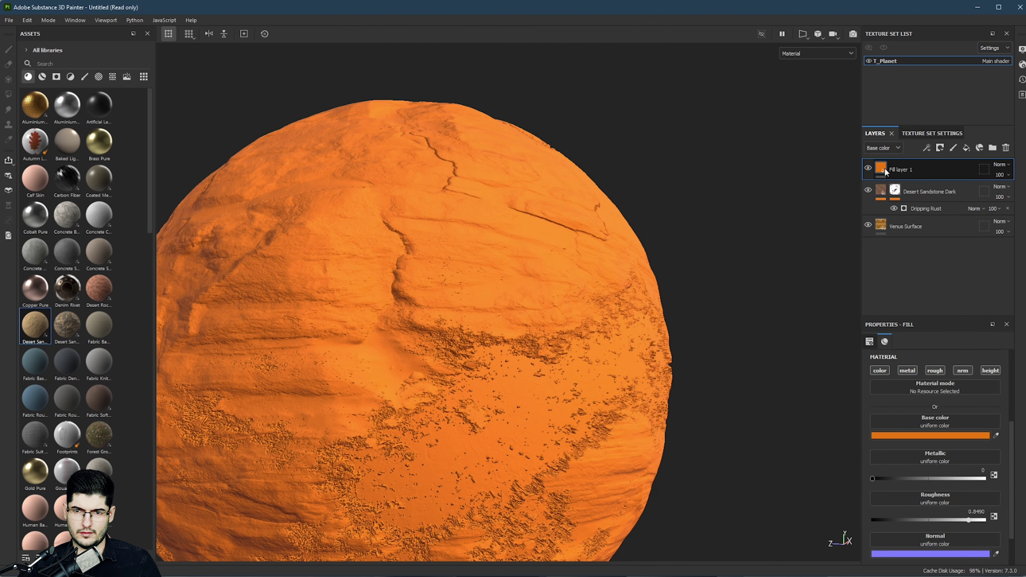
key("ctrl+v")
left_click(883, 207)
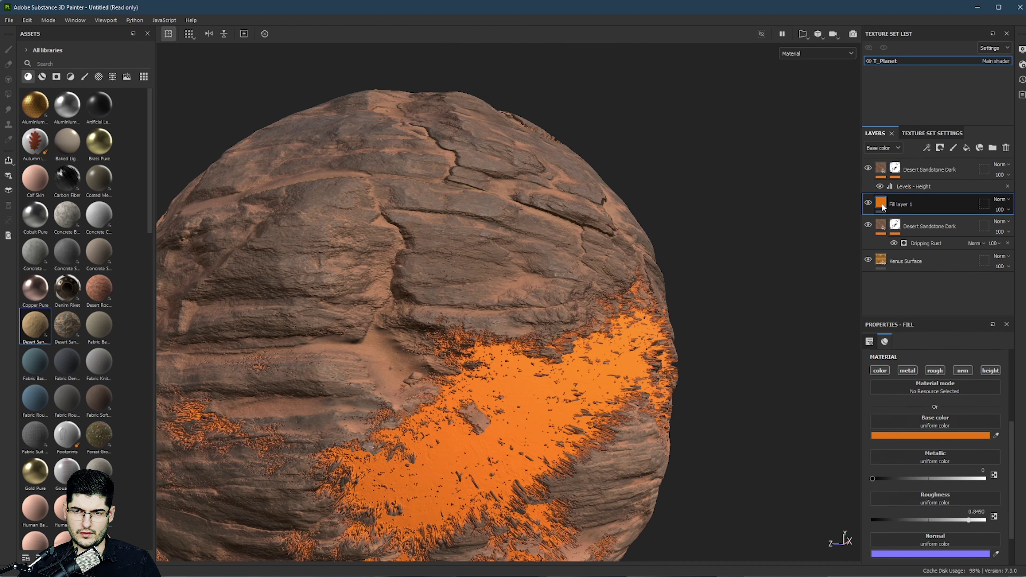
key("Delete")
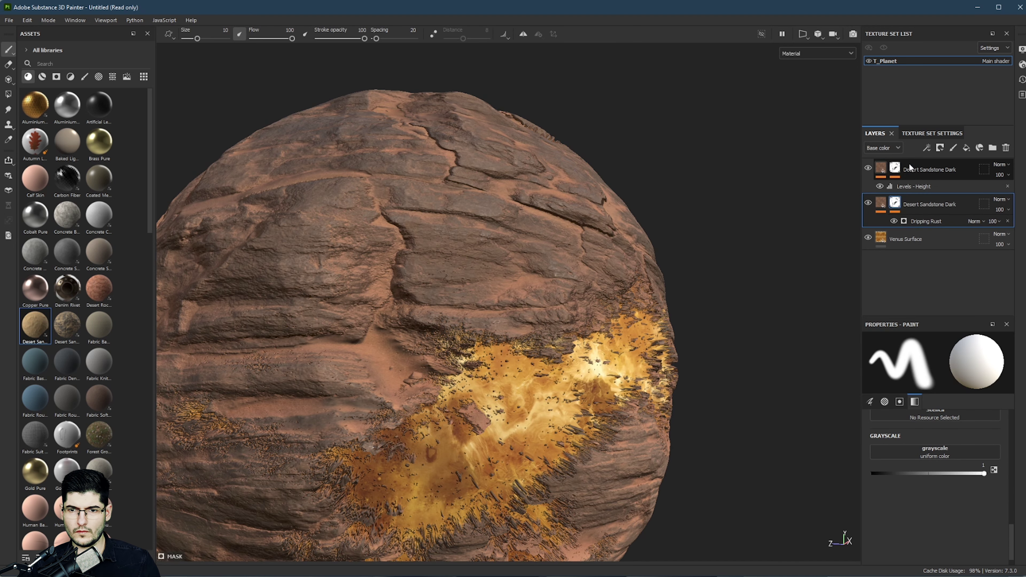
Step: Remove the substance material from the upper Desert Sandstone Dark layer and set its base color to golden yellow DA9C04
left_click(911, 168)
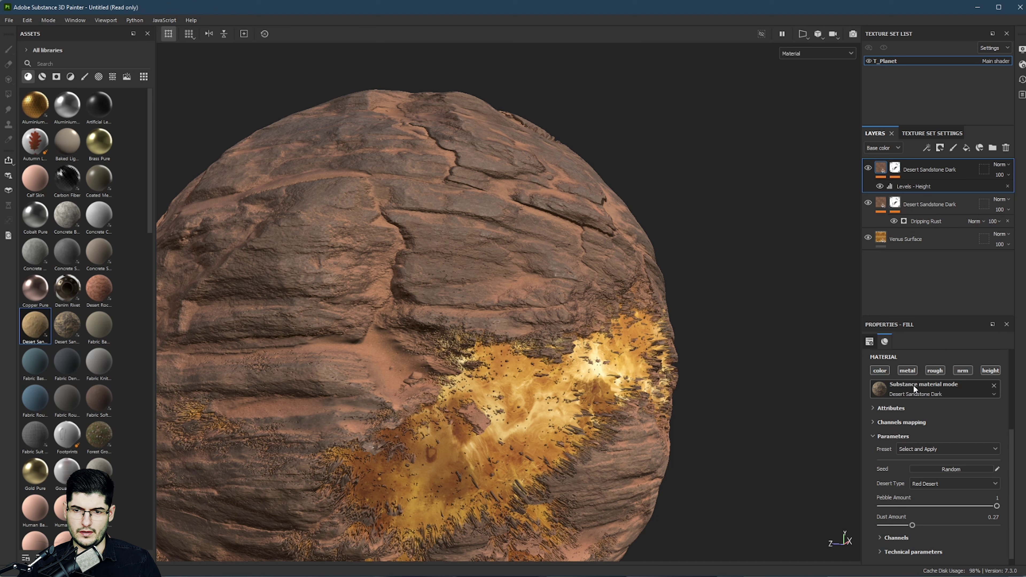
left_click(994, 387)
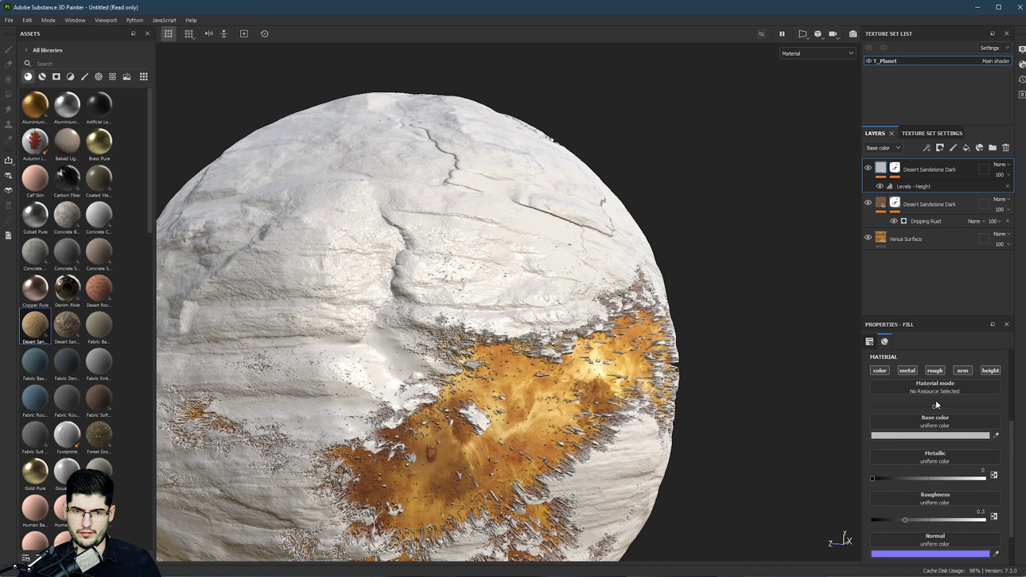
left_click(894, 436)
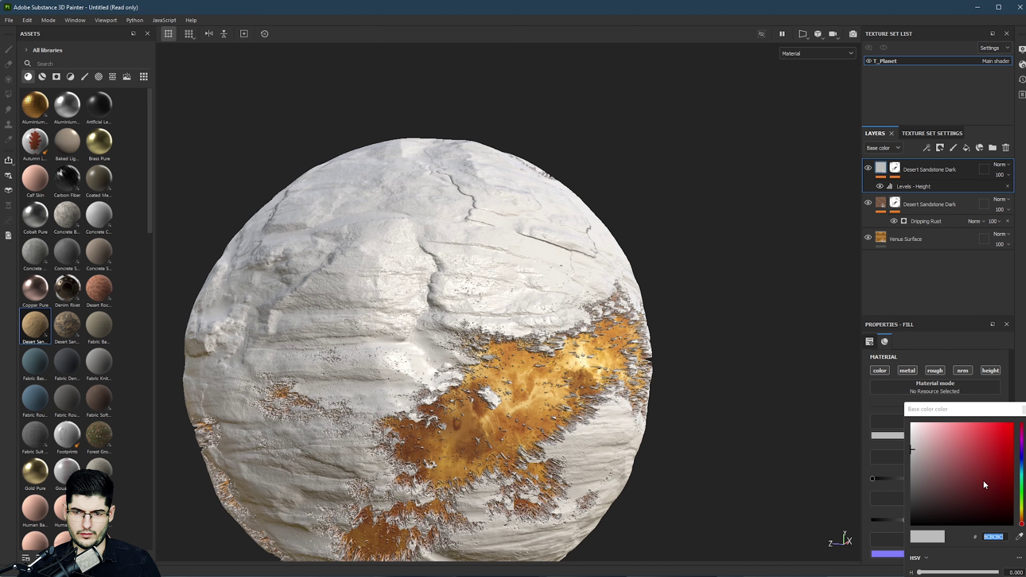
left_click(1020, 514)
left_click(996, 490)
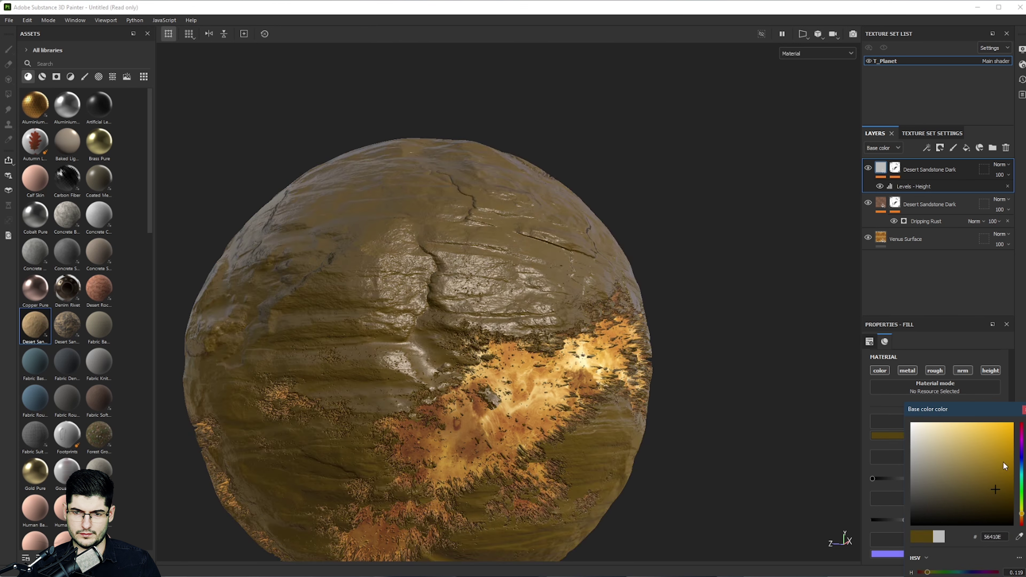
left_click(1011, 430)
left_click_drag(1012, 438, 1010, 438)
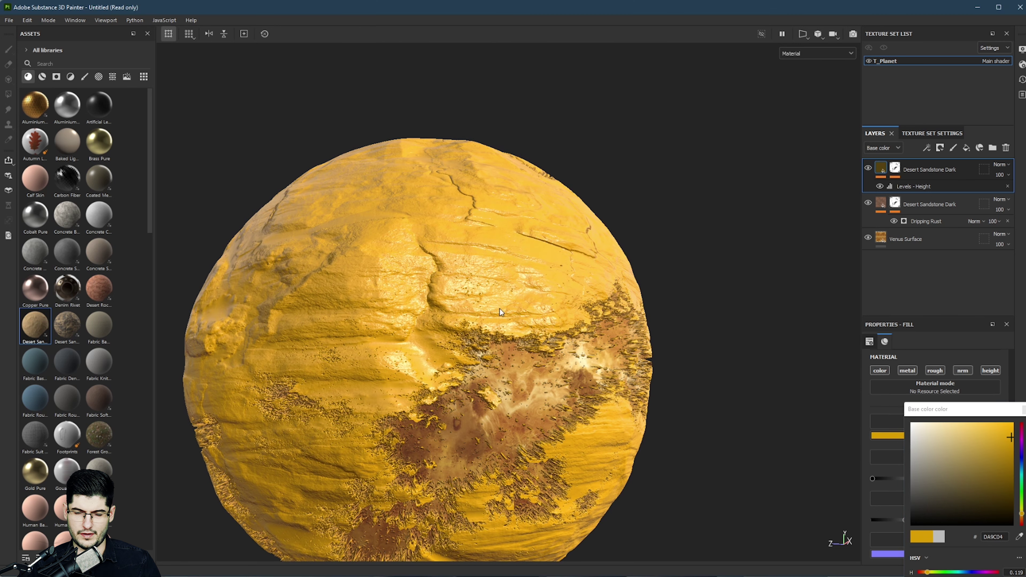
Step: Examine how the yellow layer meets the masked rust areas around the planet
left_click_drag(581, 356, 485, 360, "alt")
middle_click_drag(582, 364, 529, 257, "alt")
left_click_drag(566, 465, 550, 366, "alt")
key("f")
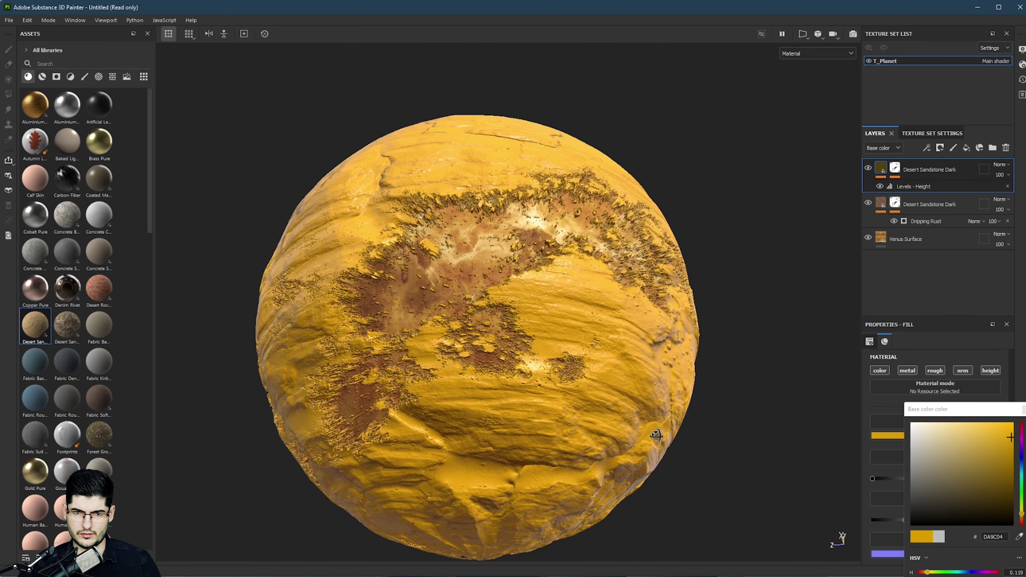
scroll(623, 282, "up", 2)
middle_click_drag(623, 282, 619, 304, "alt")
left_click_drag(603, 232, 620, 256, "alt")
middle_click_drag(510, 245, 566, 324, "alt")
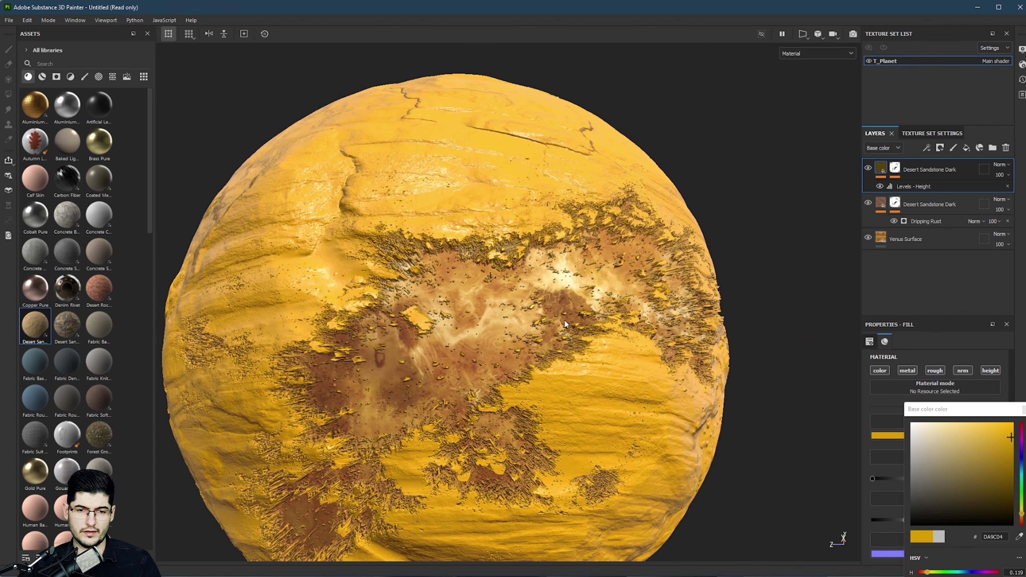
Step: Set the lower output value of the upper layer's Levels - Height effect to -0.34
left_click(903, 187)
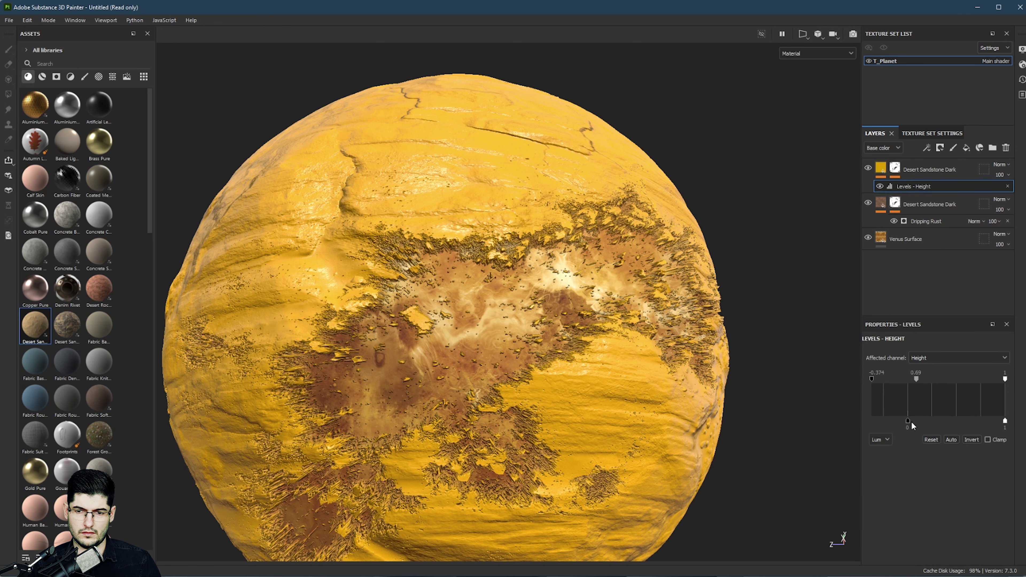
left_click_drag(908, 421, 876, 438)
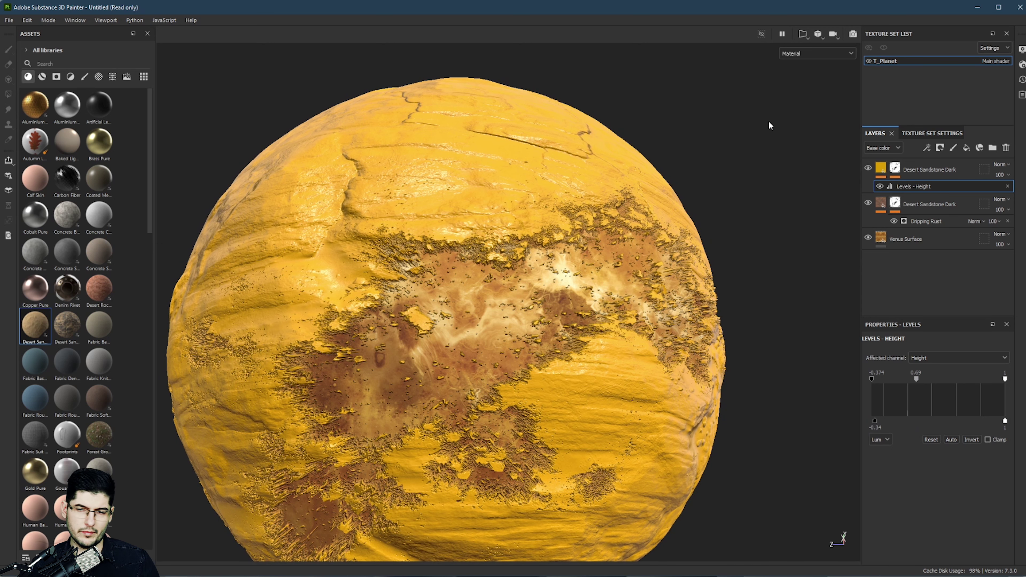
Step: Enable the height channel on the Venus Surface layer and reselect the upper yellow layer
left_click(907, 238)
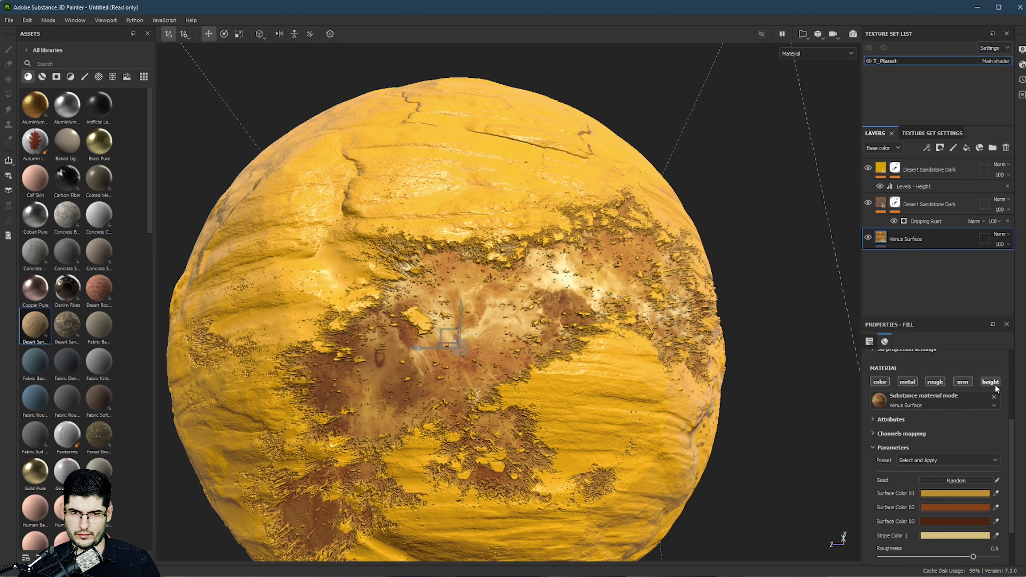
left_click(993, 384)
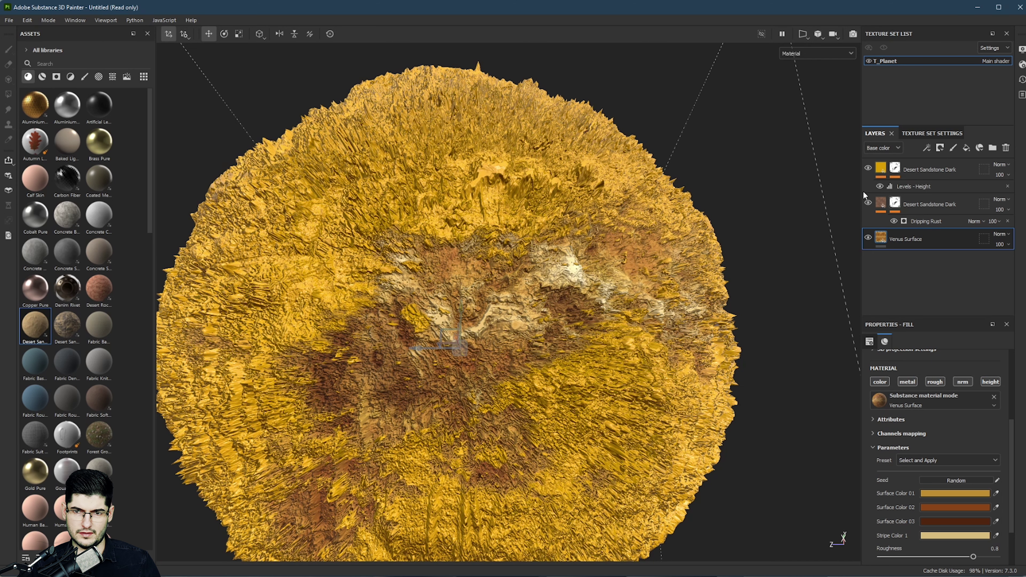
left_click(916, 165)
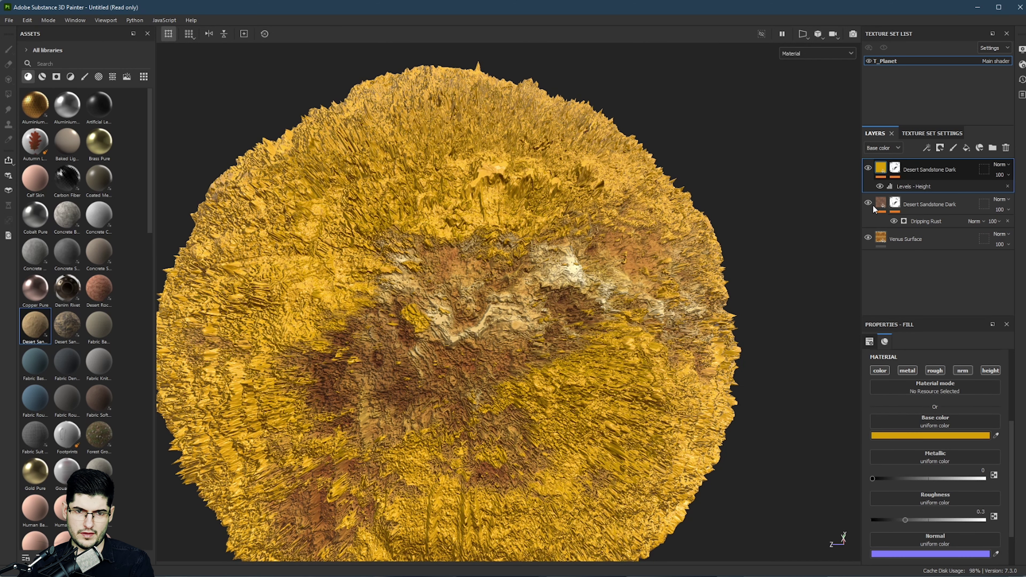
Step: Delete the yellow layer and set the height blending mode of the remaining Desert Sandstone Dark layer to Replace
key("Delete")
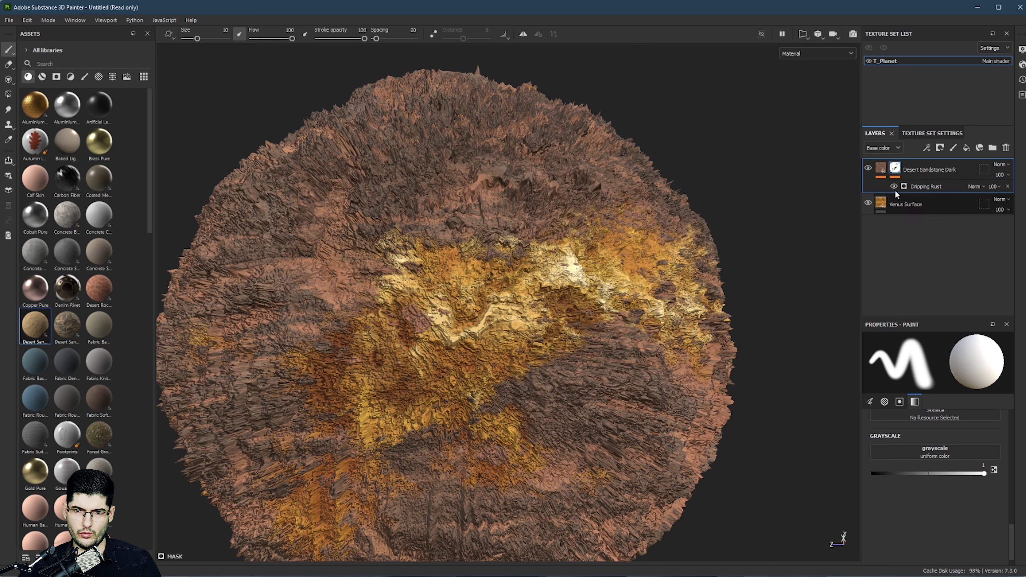
left_click(885, 165)
left_click(896, 148)
left_click(873, 197)
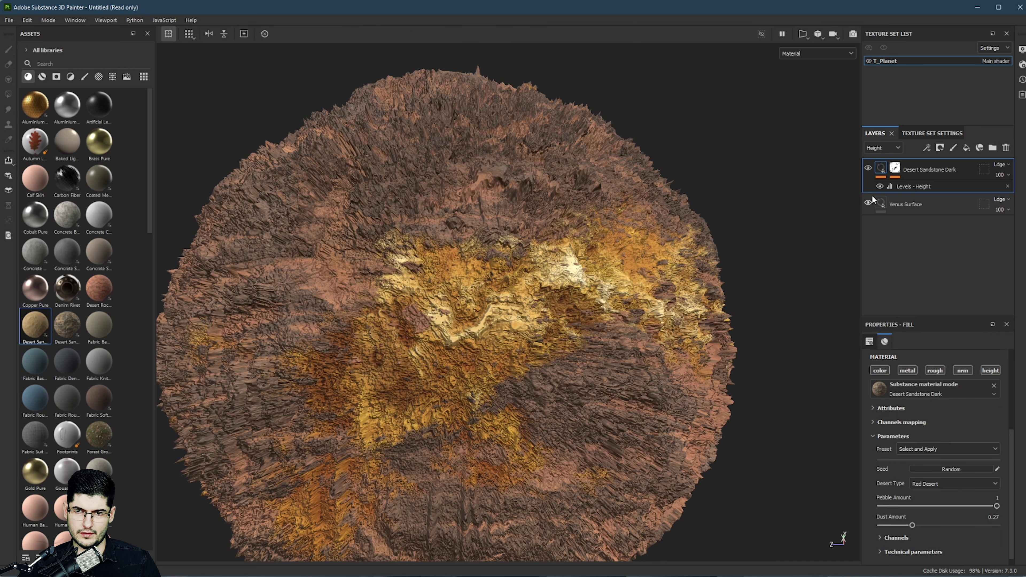
left_click(1001, 165)
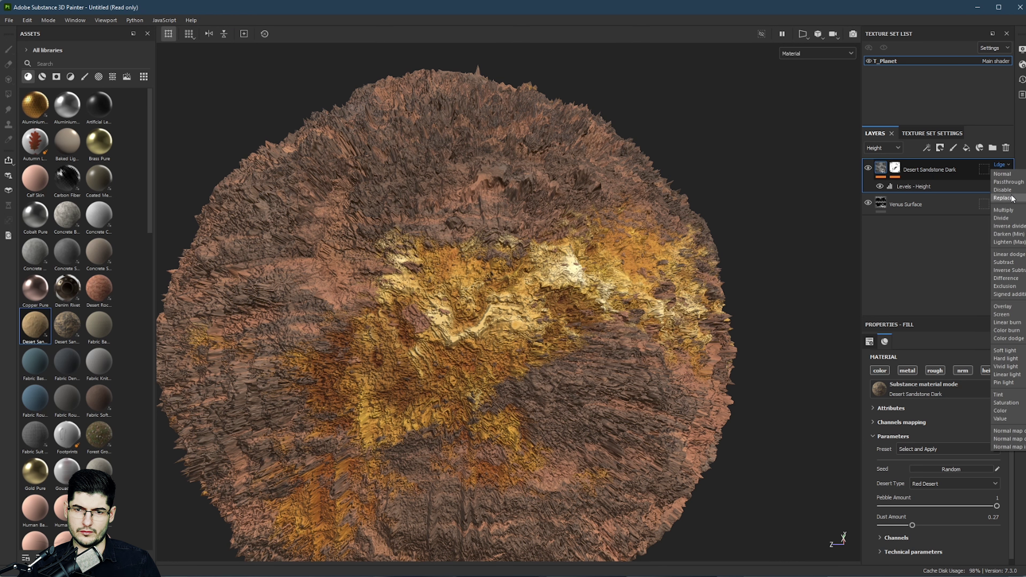
left_click(1009, 198)
Step: Examine the sandstone relief and its edges against the exposed Venus surface from several sides of the planet
left_click_drag(712, 192, 534, 260, "alt")
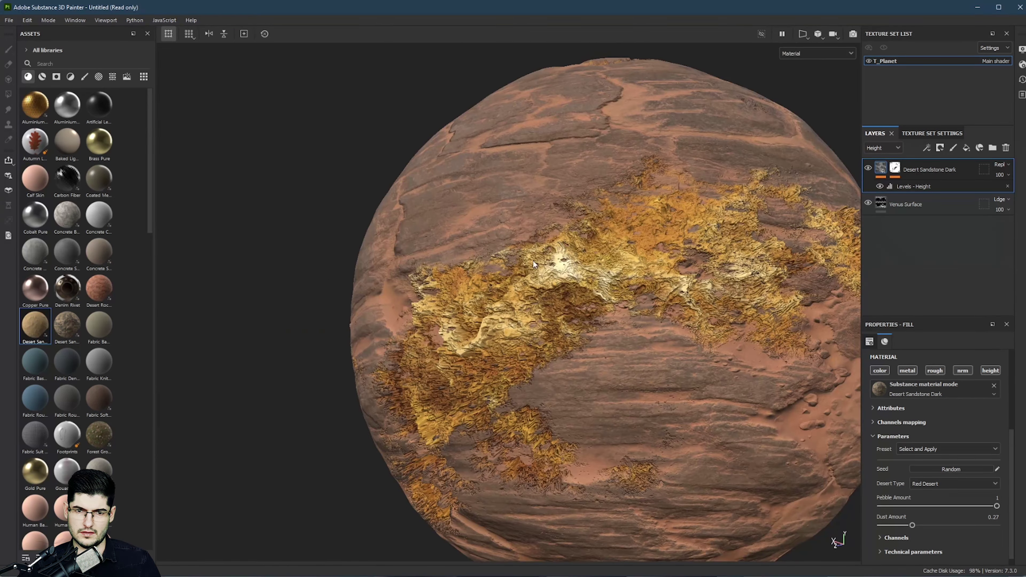
middle_click_drag(553, 293, 744, 267, "alt")
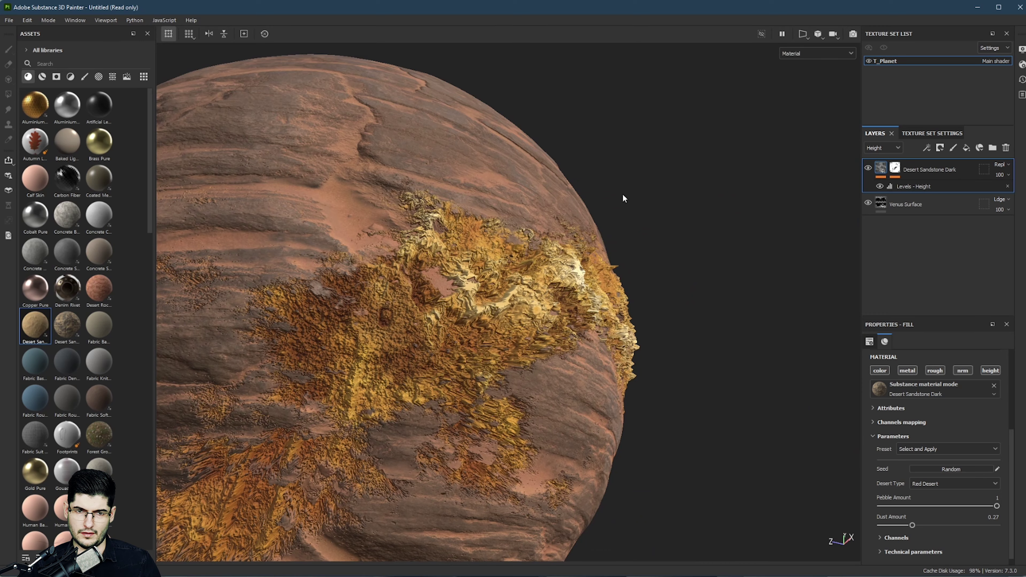
middle_click_drag(623, 198, 551, 194, "alt")
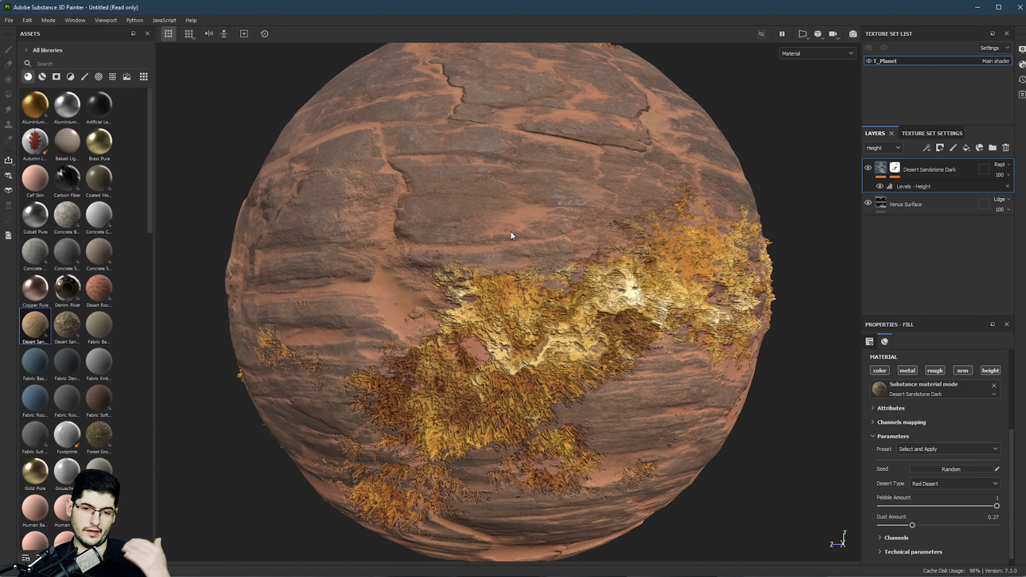
scroll(433, 266, "down", 3)
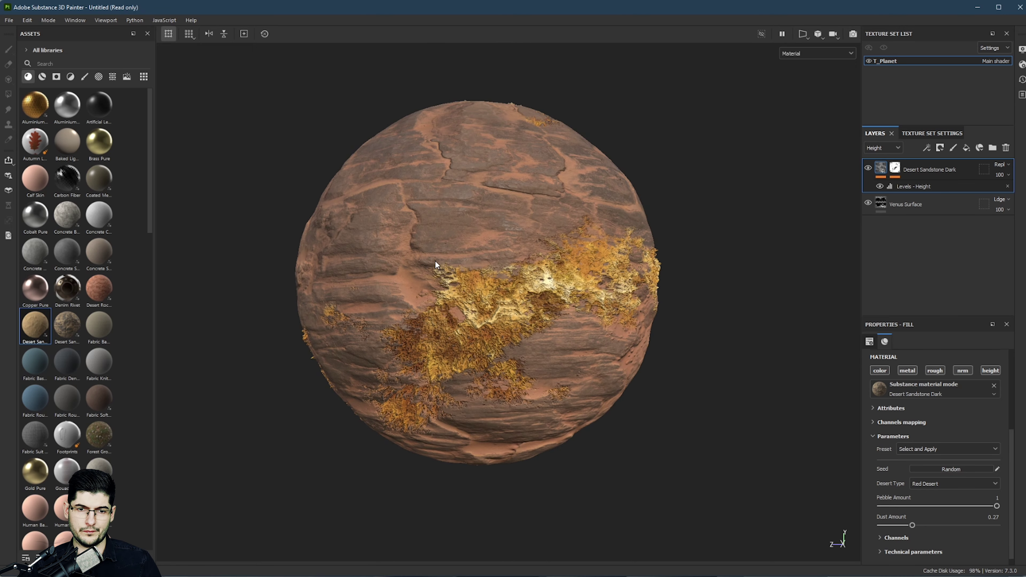
middle_click_drag(389, 251, 434, 230, "alt")
left_click_drag(435, 231, 622, 217, "alt")
right_click_drag(622, 216, 555, 230, "shift")
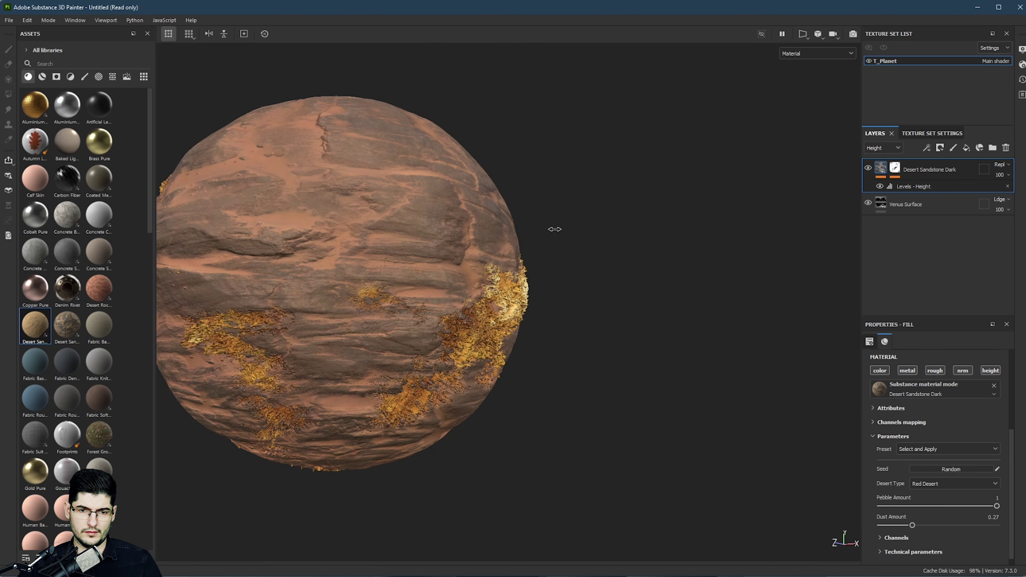
left_click_drag(555, 229, 457, 275, "alt")
right_click_drag(456, 275, 514, 302, "alt")
middle_click_drag(514, 302, 776, 251, "alt")
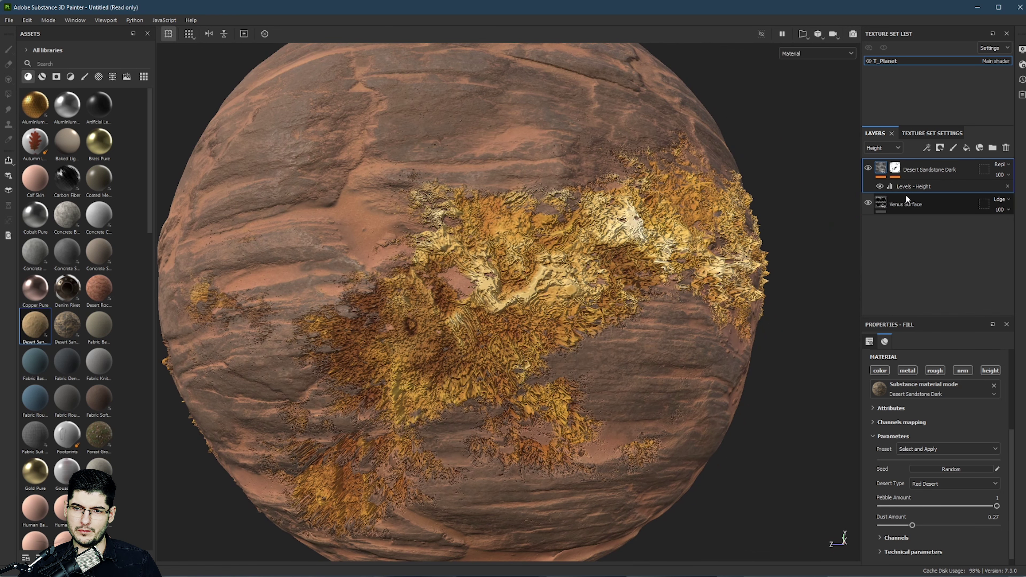
Step: Try a far lower upper output value in the sandstone layer's Levels - Height effect and check the relief
left_click(918, 183)
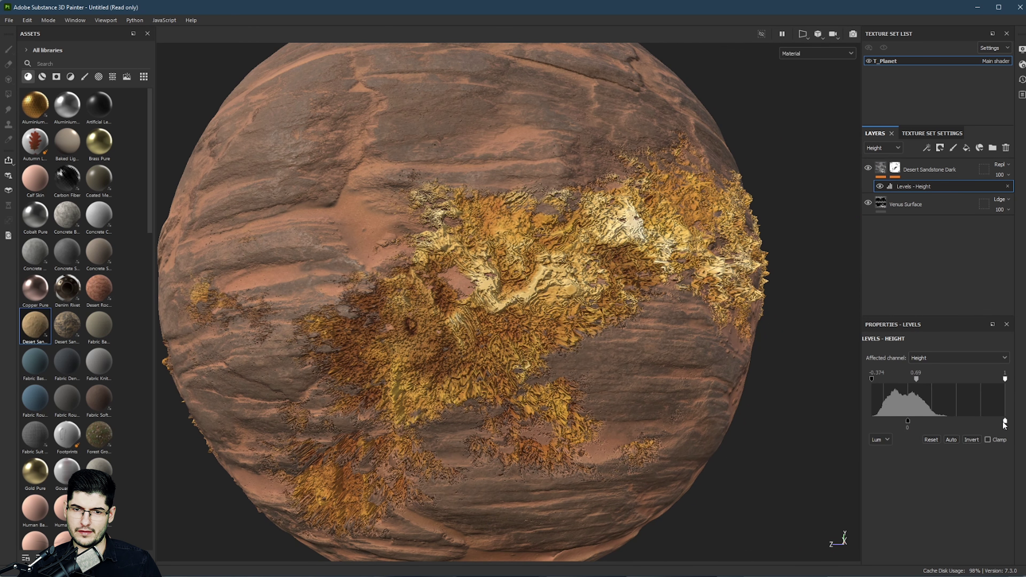
left_click_drag(1002, 423, 877, 422)
scroll(520, 264, "down", 5)
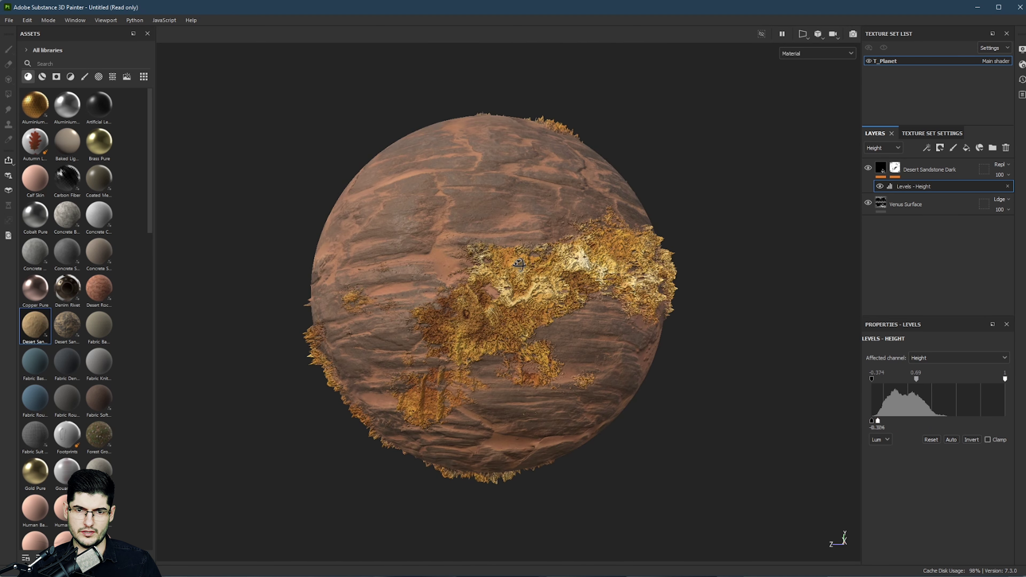
left_click_drag(520, 264, 449, 261, "alt")
middle_click_drag(449, 261, 403, 294, "alt")
scroll(404, 294, "up", 3)
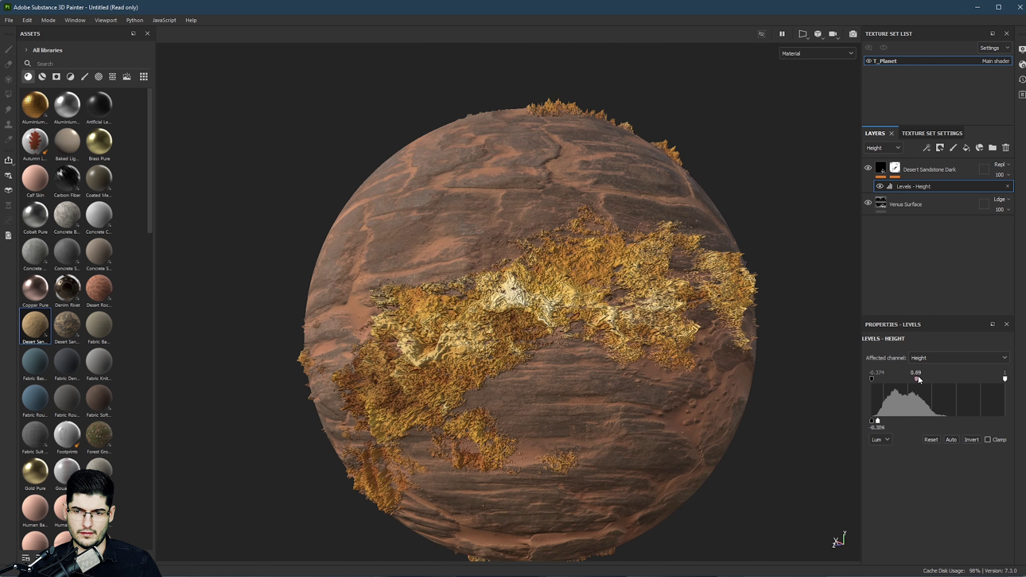
Step: Try shifting the input midpoint and white point of the Levels - Height effect and inspect the displaced terrain
left_click_drag(919, 379, 981, 380)
left_click_drag(872, 380, 979, 393)
key("ctrl+z")
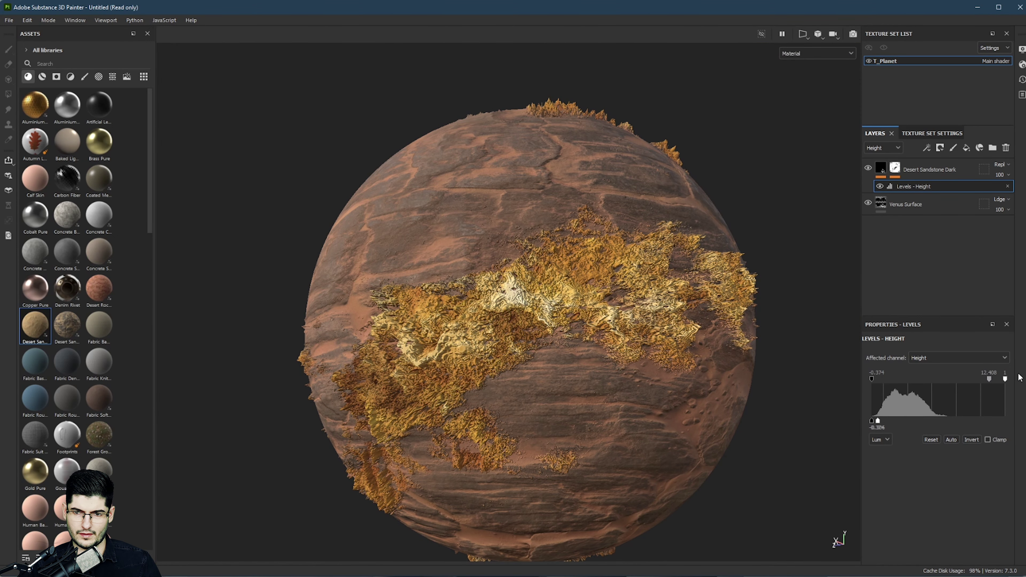
left_click_drag(955, 379, 925, 384)
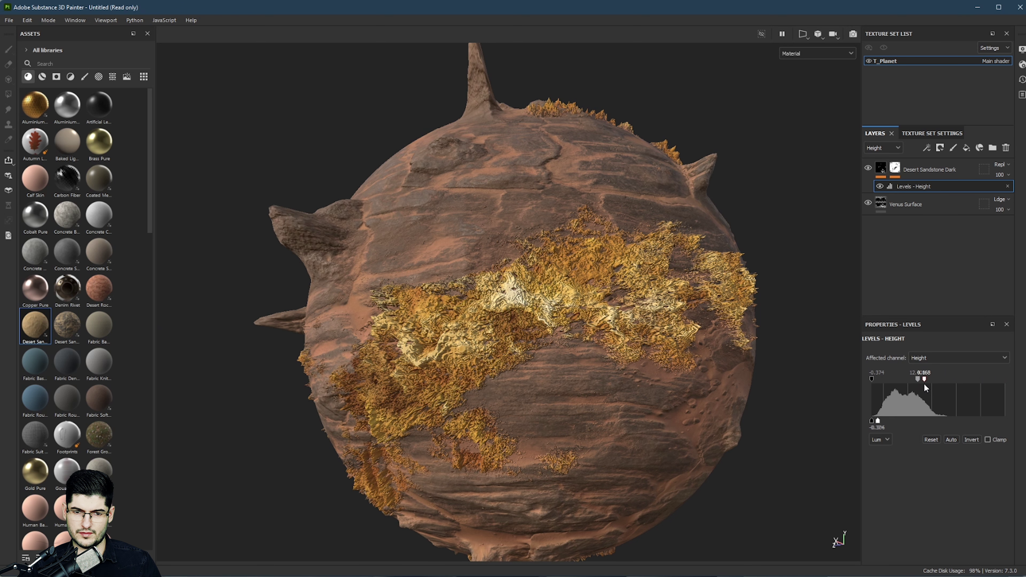
left_click_drag(847, 385, 423, 384, "alt")
scroll(420, 286, "up", 4)
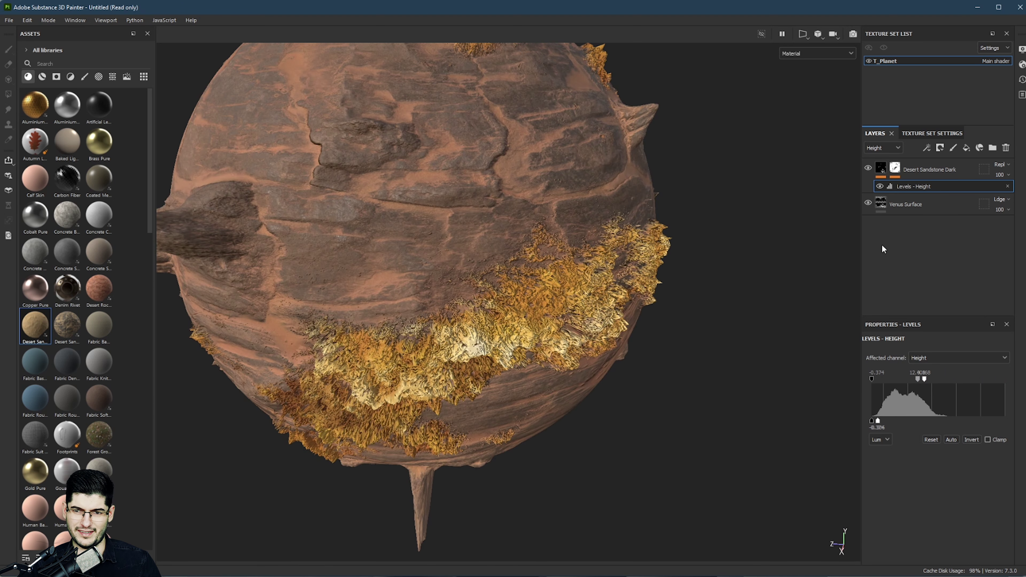
Step: Undo the recent input and output adjustments of the Levels - Height effect
key("ctrl+z")
key("ctrl+z")
key("ctrl+z")
key("ctrl+z")
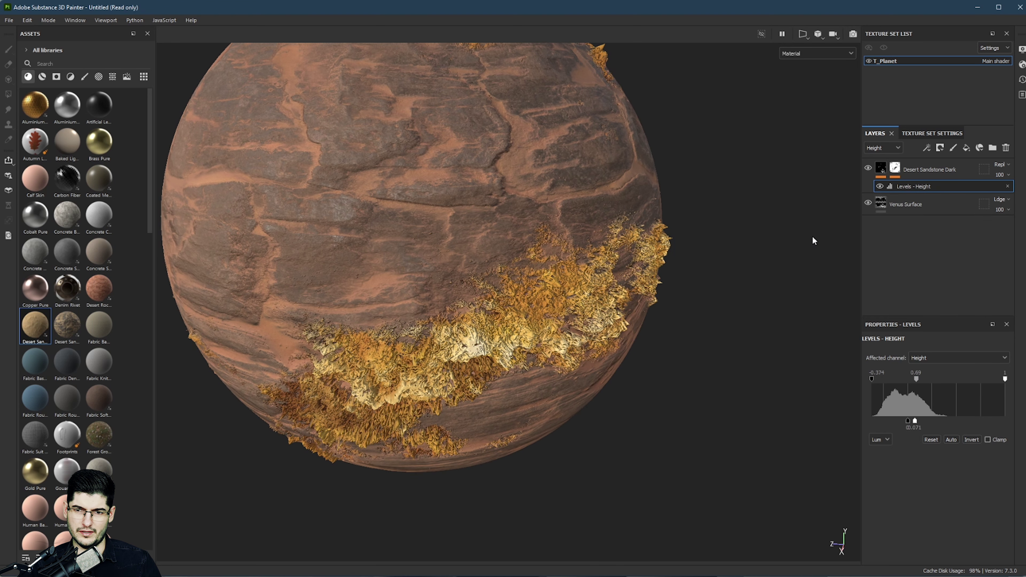
Step: Disable the height channel on the Venus Surface layer and check the planet's relief
left_click(898, 206)
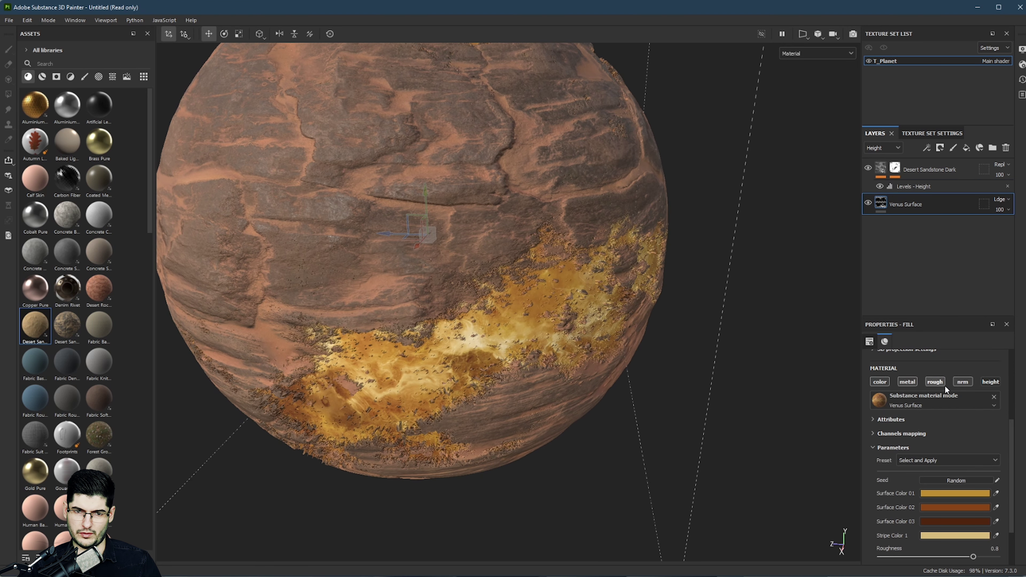
scroll(536, 314, "down", 3)
left_click_drag(535, 314, 526, 251, "alt")
right_click_drag(526, 251, 577, 259, "shift")
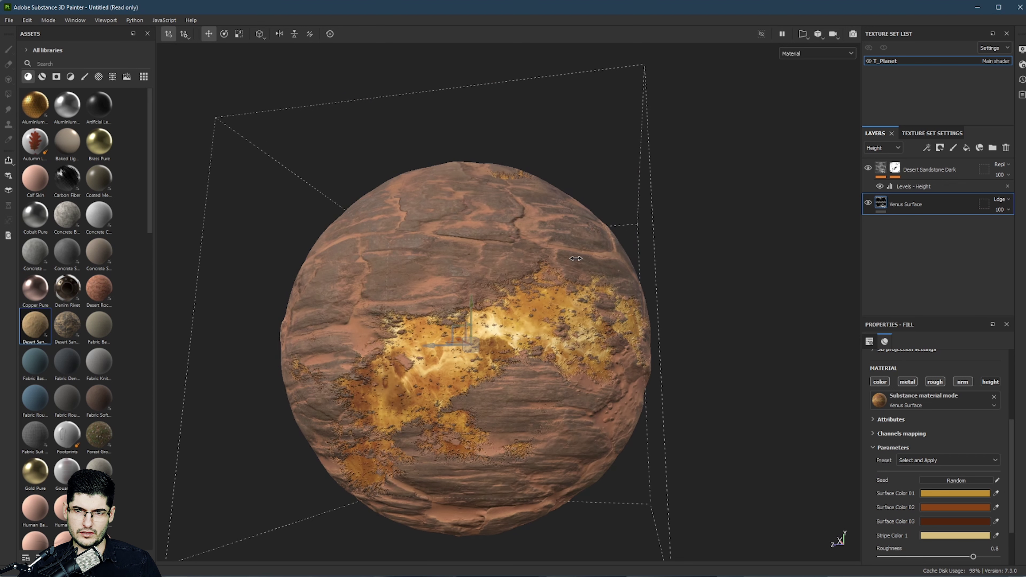
Step: Set Rust Spreading to 0.31 in the sandstone mask's Dripping Rust generator and inspect the mask edges up close
left_click(881, 181)
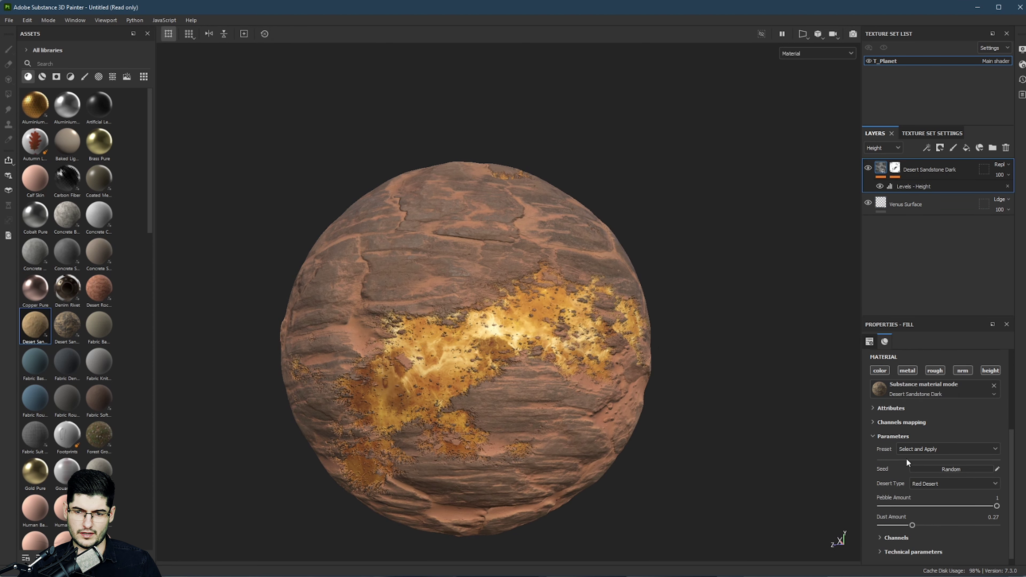
scroll(907, 461, "up", 3)
left_click(914, 185)
left_click(895, 169)
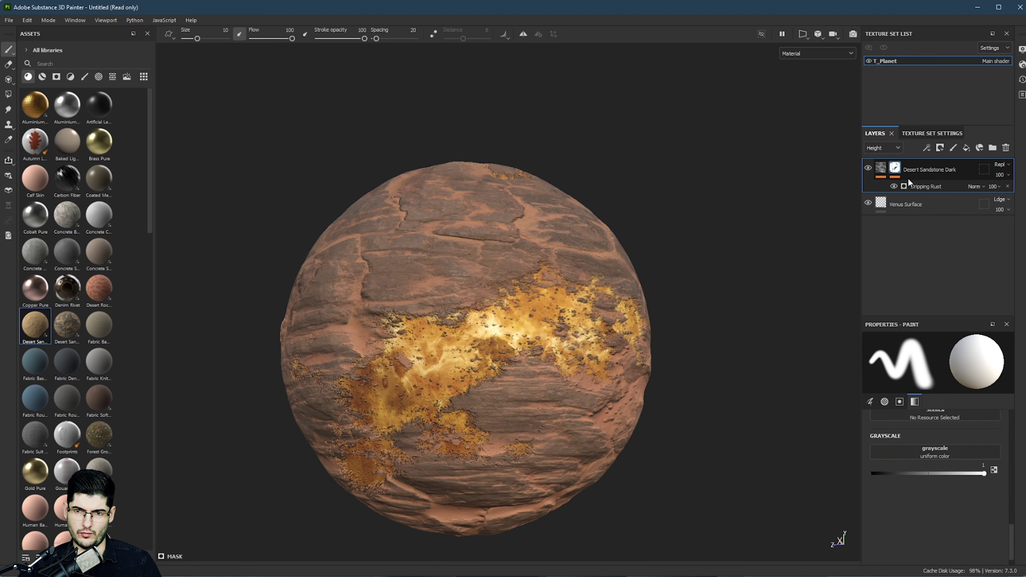
left_click(926, 186)
left_click(937, 360)
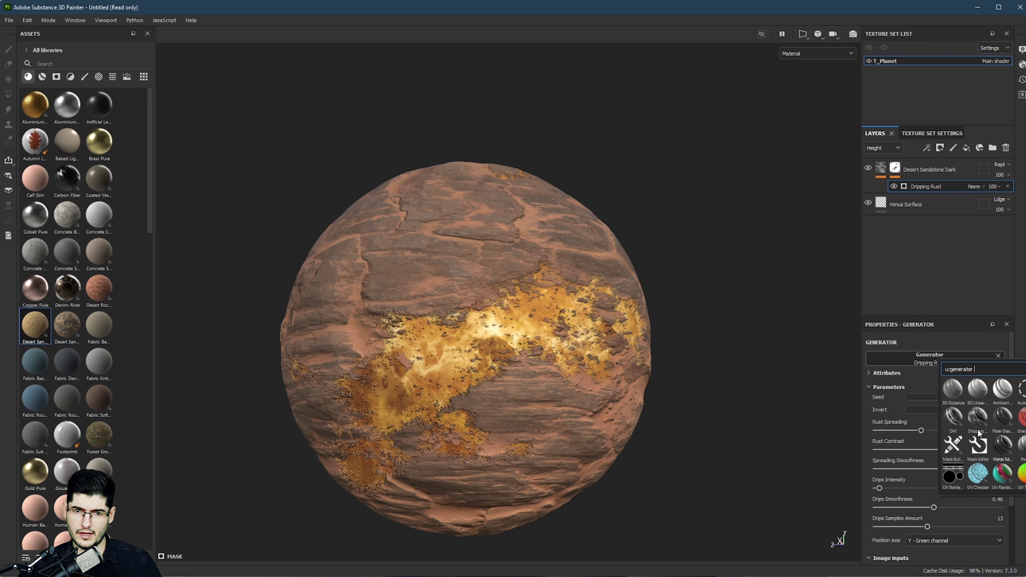
left_click(949, 331)
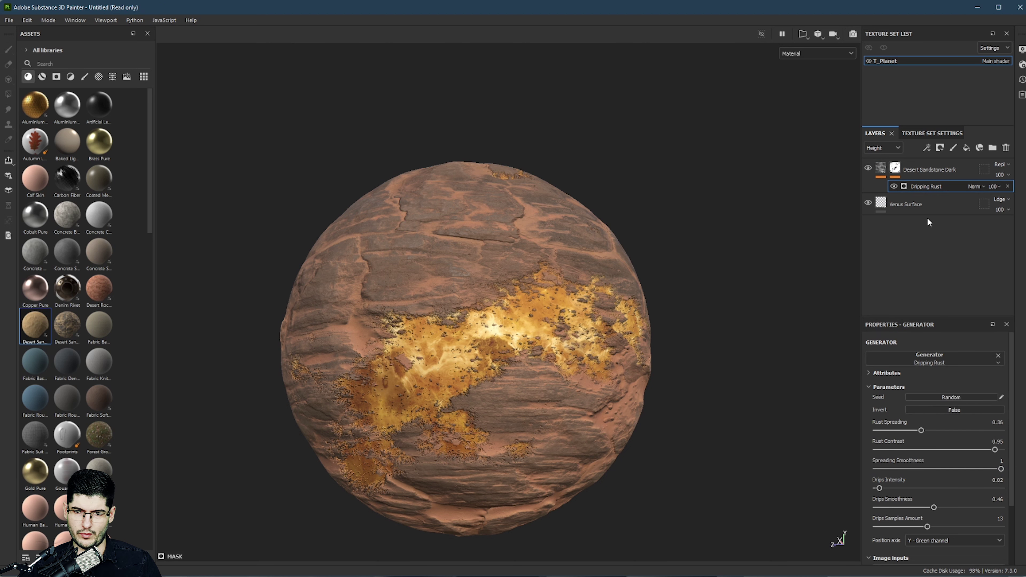
mouse_move(920, 431)
left_mouse_down()
mouse_move(892, 433)
mouse_move(915, 440)
left_mouse_up()
left_click_drag(364, 259, 458, 334, "alt")
scroll(410, 356, "up", 4)
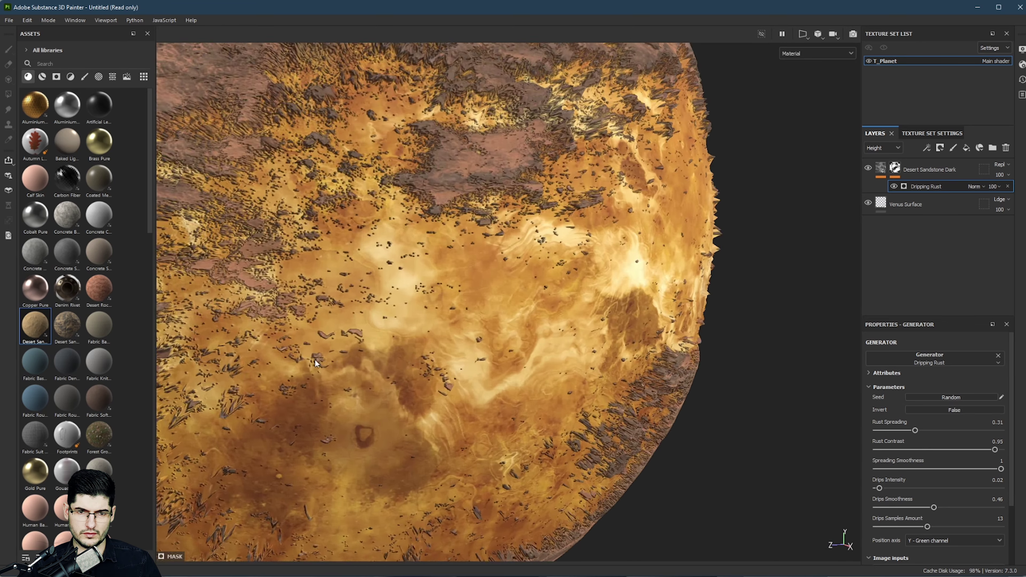
middle_click_drag(315, 359, 404, 263, "alt")
left_click_drag(404, 262, 449, 277, "alt")
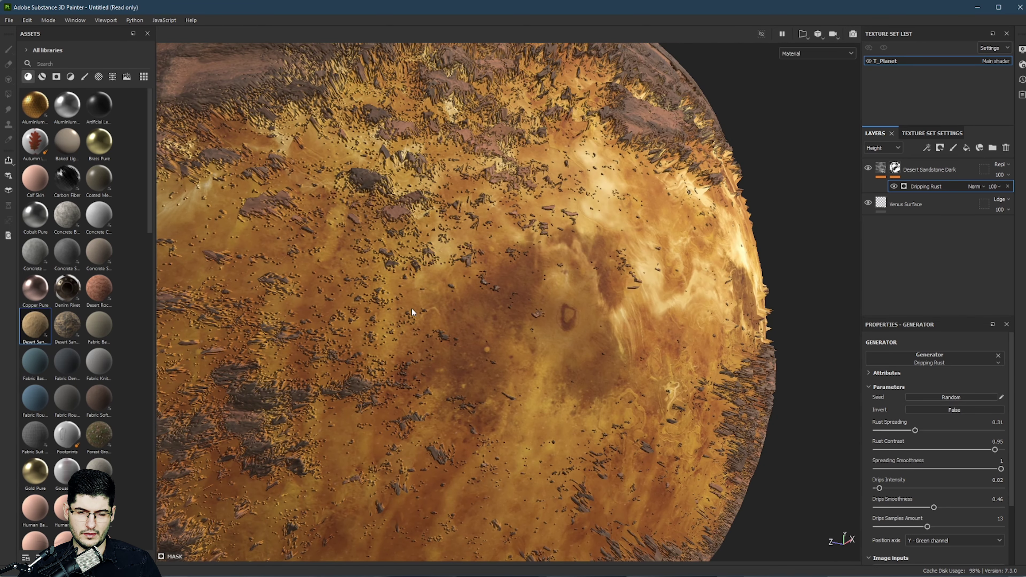
middle_click_drag(412, 324, 492, 336, "alt")
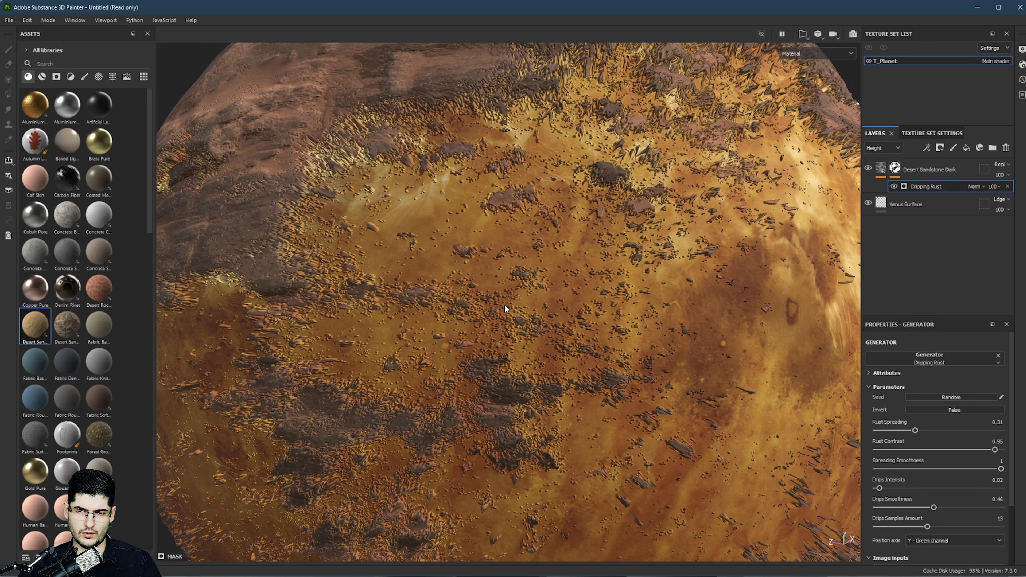
Step: Add a Blur filter to the content of the Desert Sandstone Dark layer
left_click(895, 172)
right_click(882, 174)
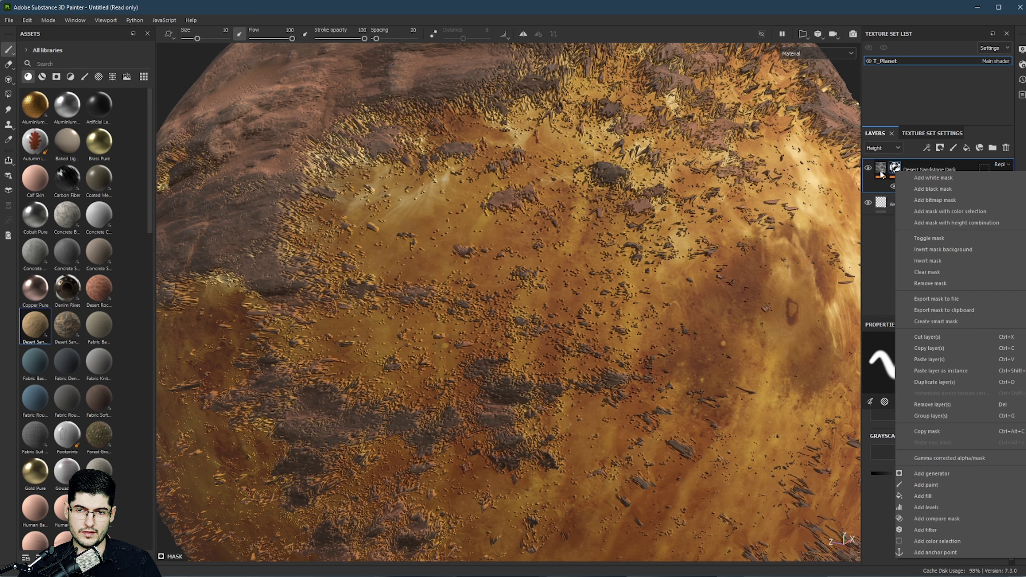
left_click(881, 167)
right_click(881, 170)
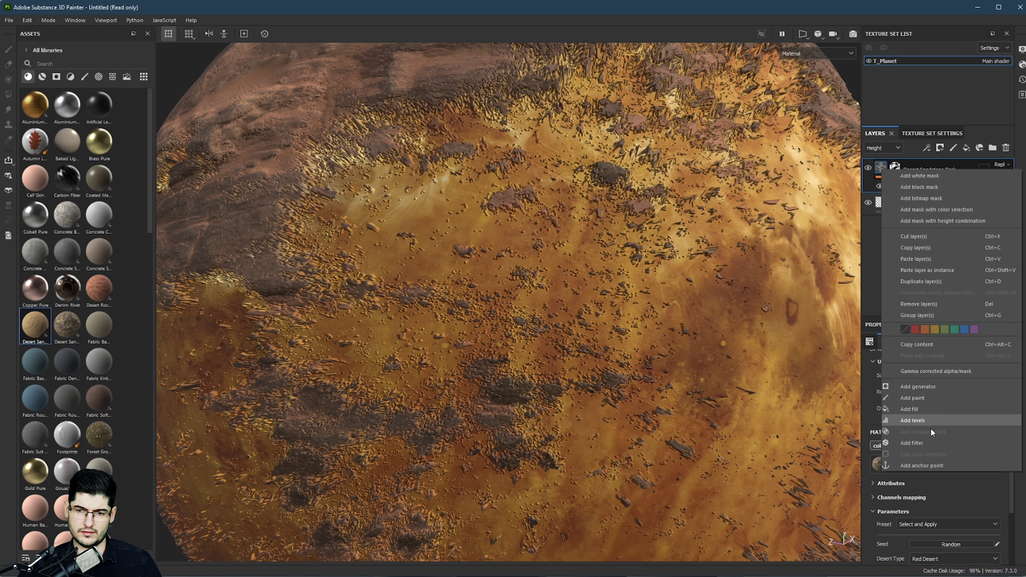
left_click(926, 442)
left_click(940, 367)
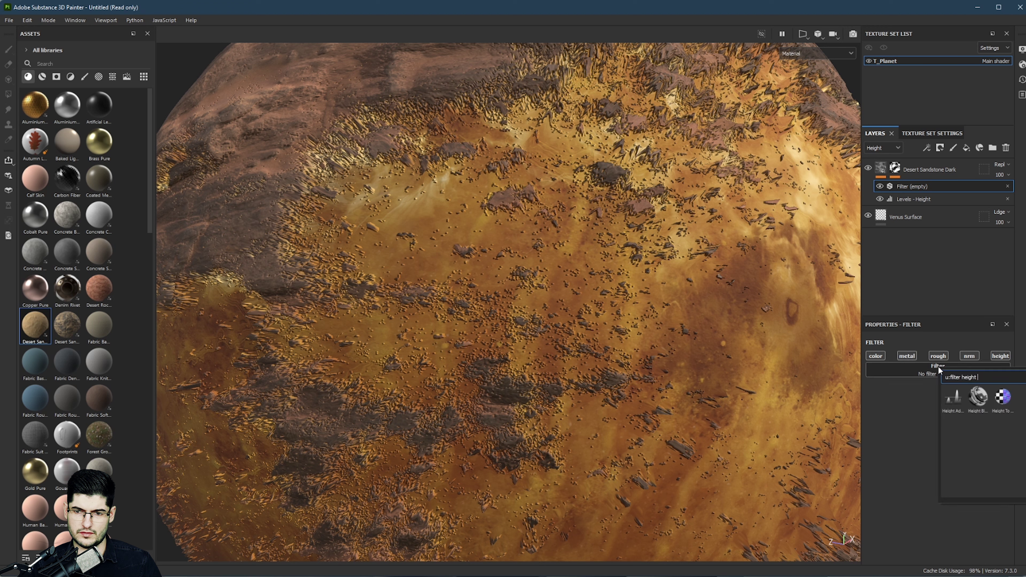
key("ctrl+a")
key("BackSpace")
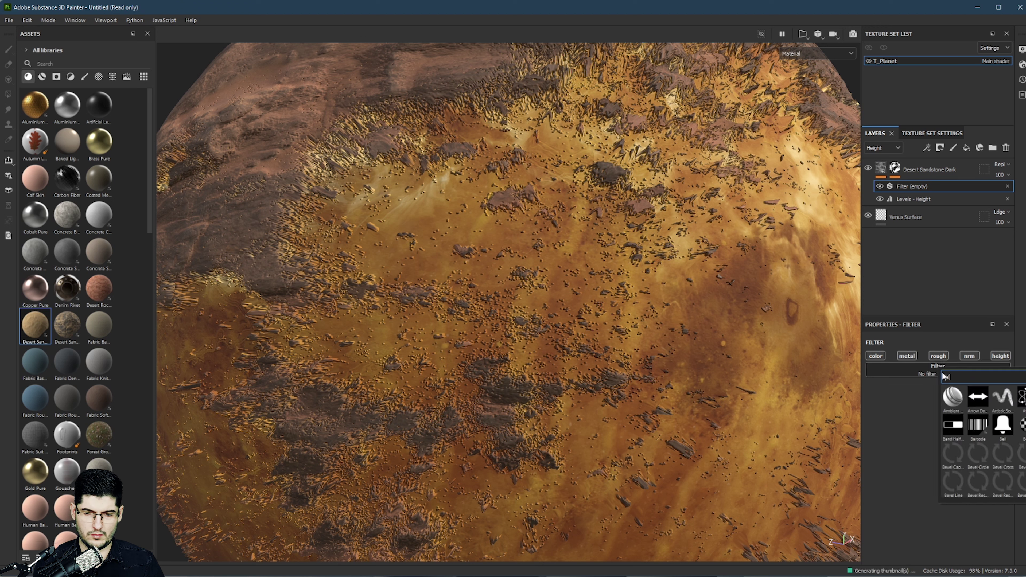
type("blur")
left_click(974, 389)
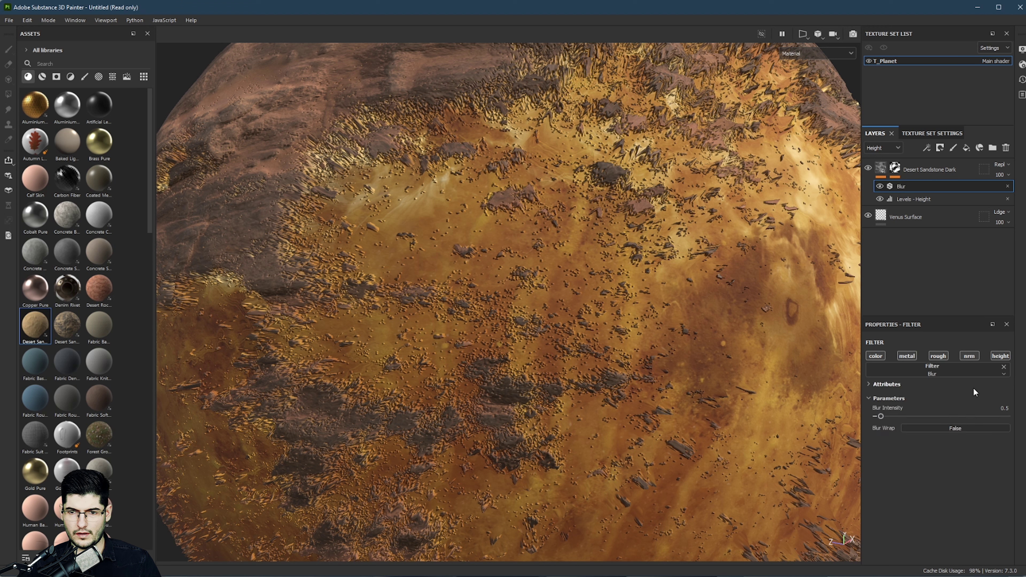
Step: Try stronger blur intensities up to about 4.5 on the sandstone layer, and remove the Blur filter
left_click_drag(881, 416, 892, 416)
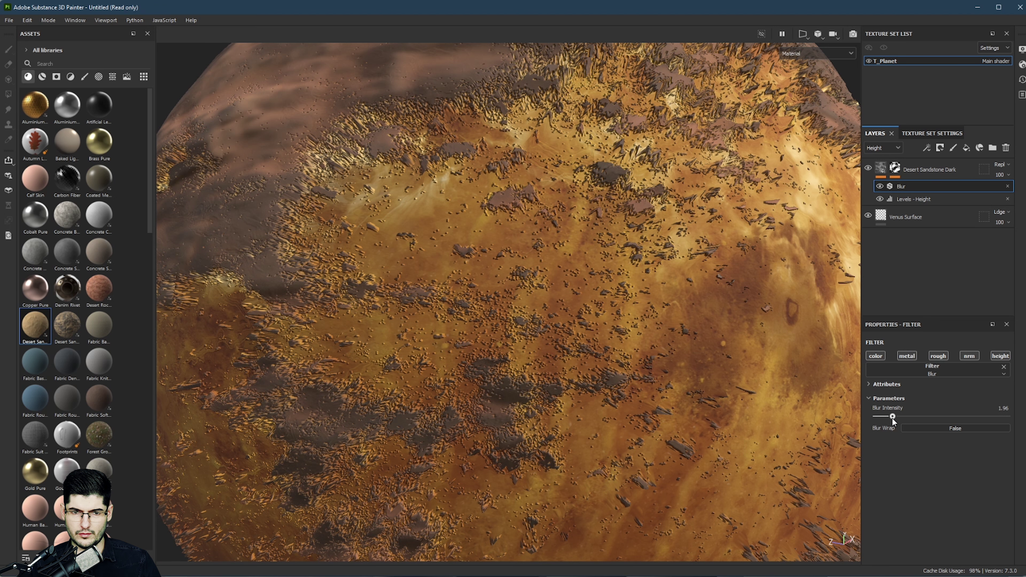
scroll(763, 369, "down", 5)
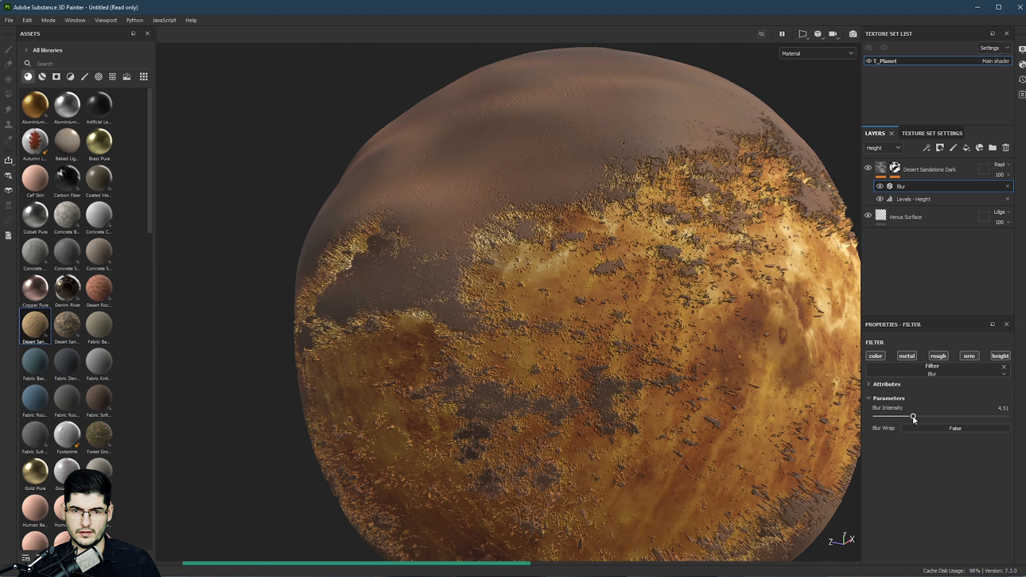
mouse_move(913, 416)
left_mouse_down()
mouse_move(892, 415)
mouse_move(913, 415)
left_mouse_up()
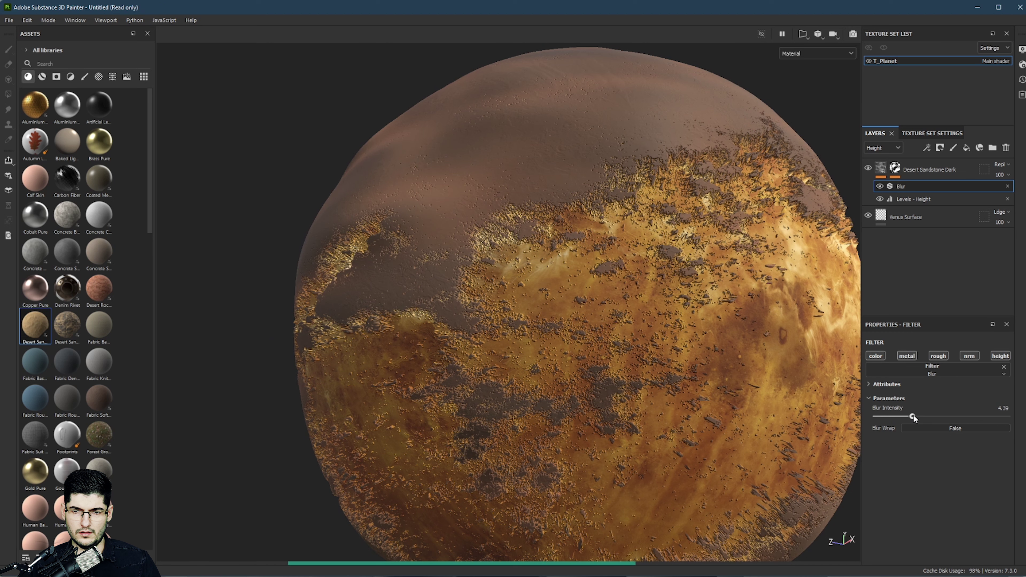
left_click(1008, 187)
Step: Add a Blur Slope filter to the content of the Desert Sandstone Dark layer
left_click(885, 173)
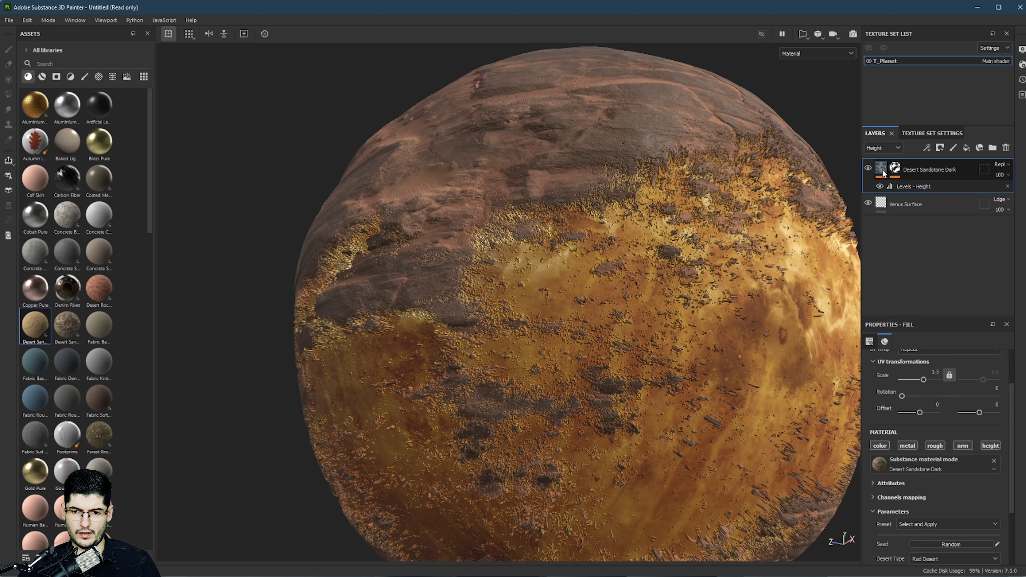
right_click(885, 174)
left_click(918, 444)
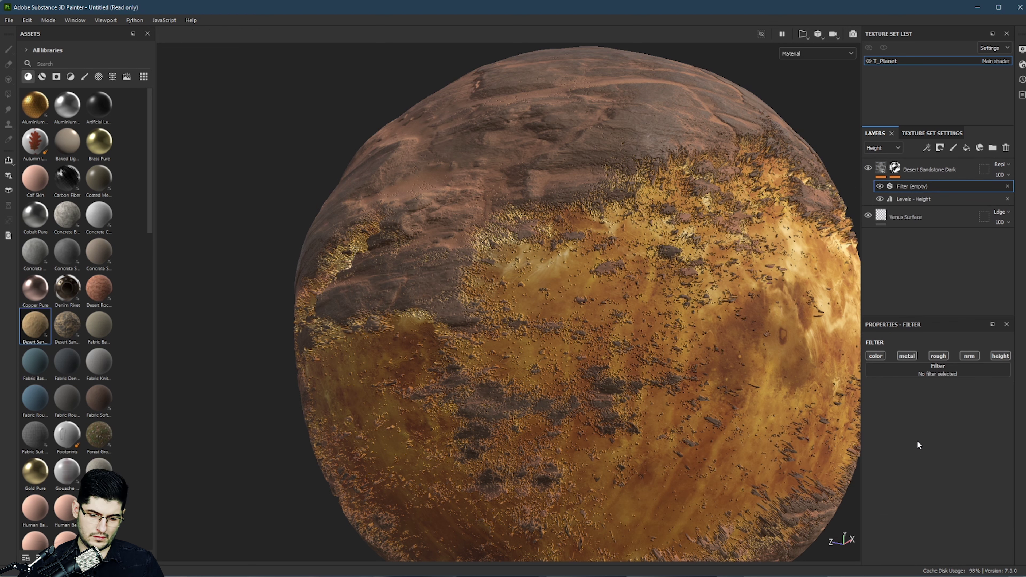
left_click(944, 363)
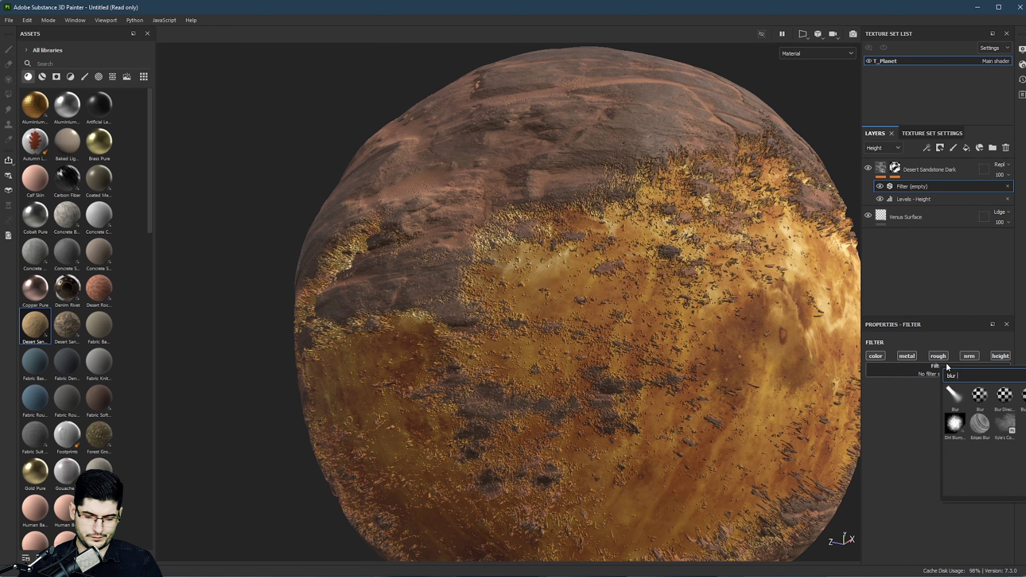
type("blur height")
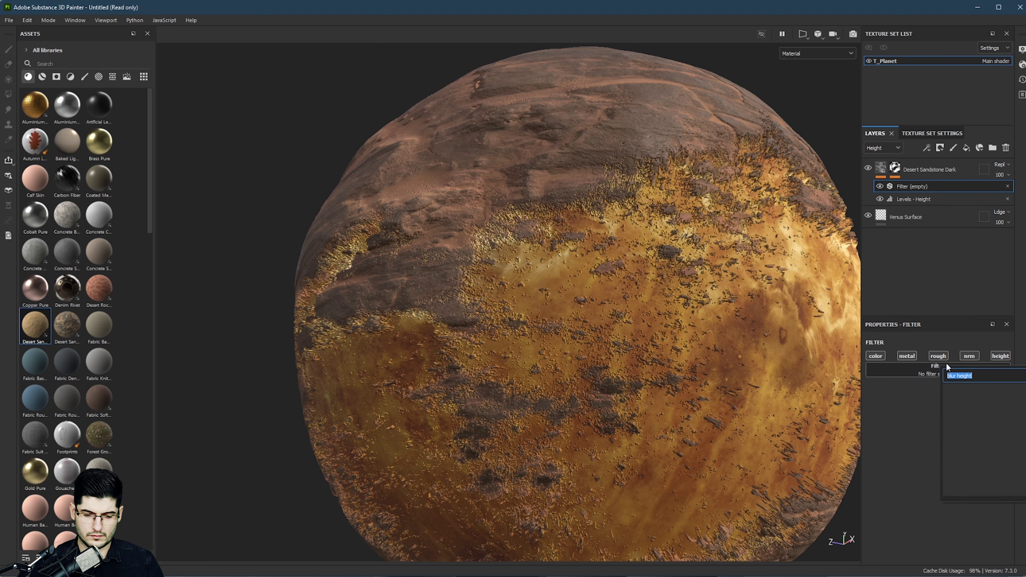
type("height")
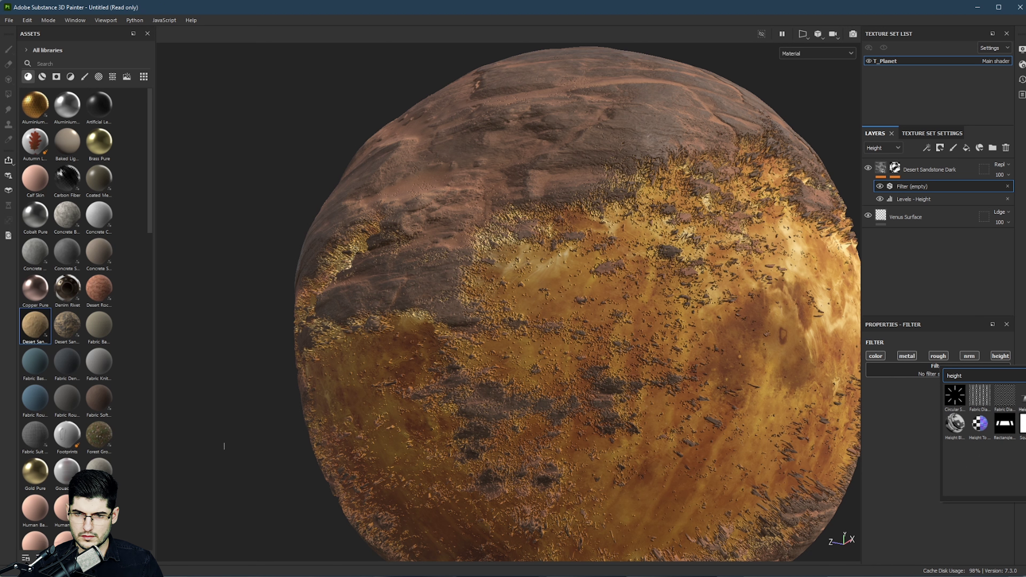
mouse_move(959, 423)
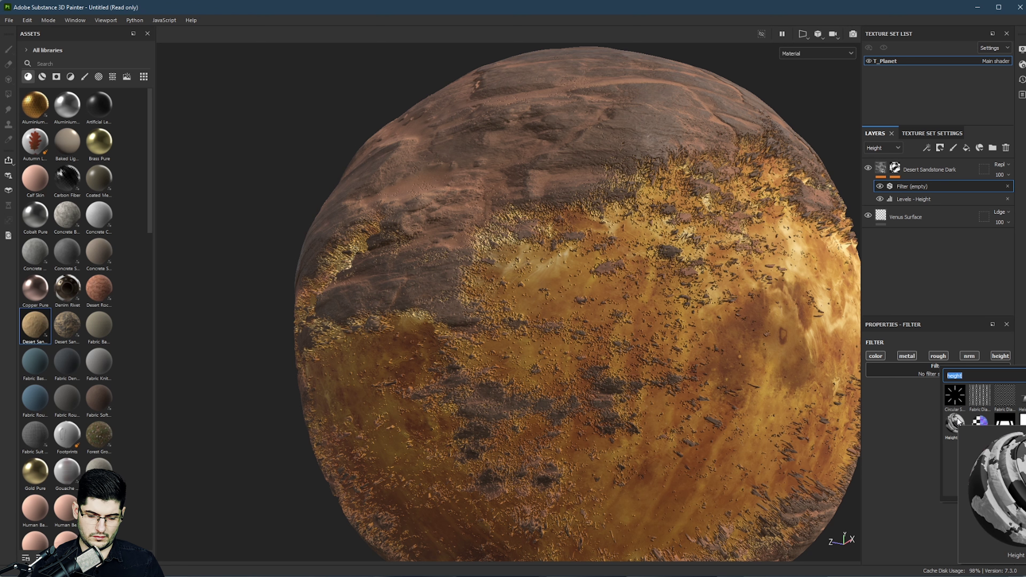
type("blur")
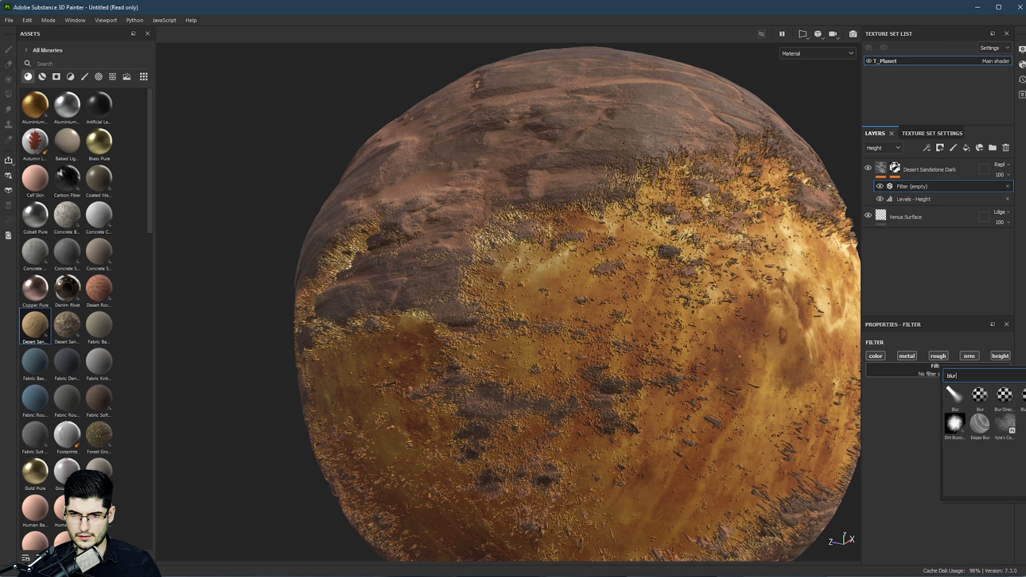
left_click(1024, 401)
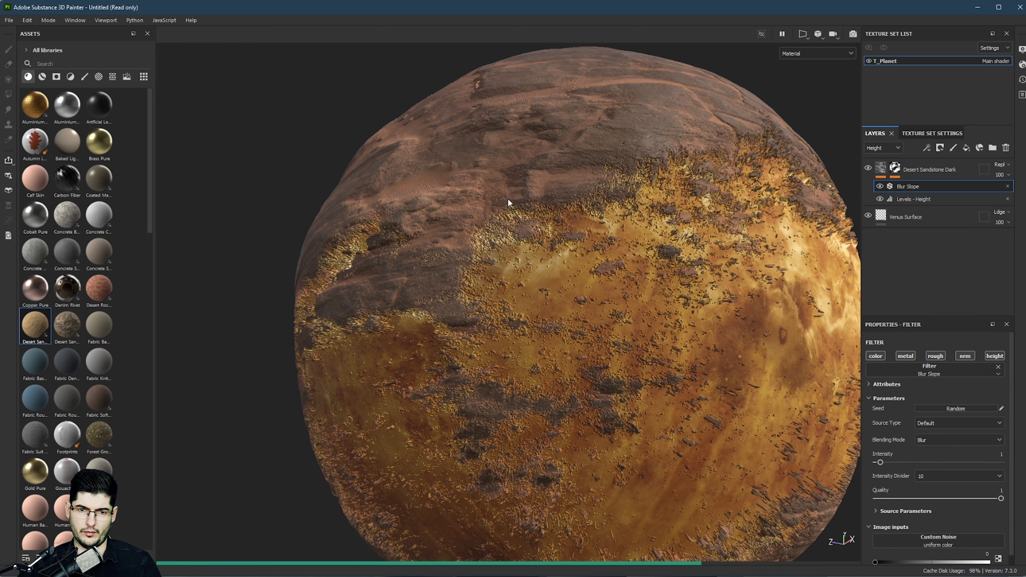
Step: Try a Blur Slope intensity of 7.73 on the sandstone content and inspect the planet's surface
scroll(613, 221, "up", 1)
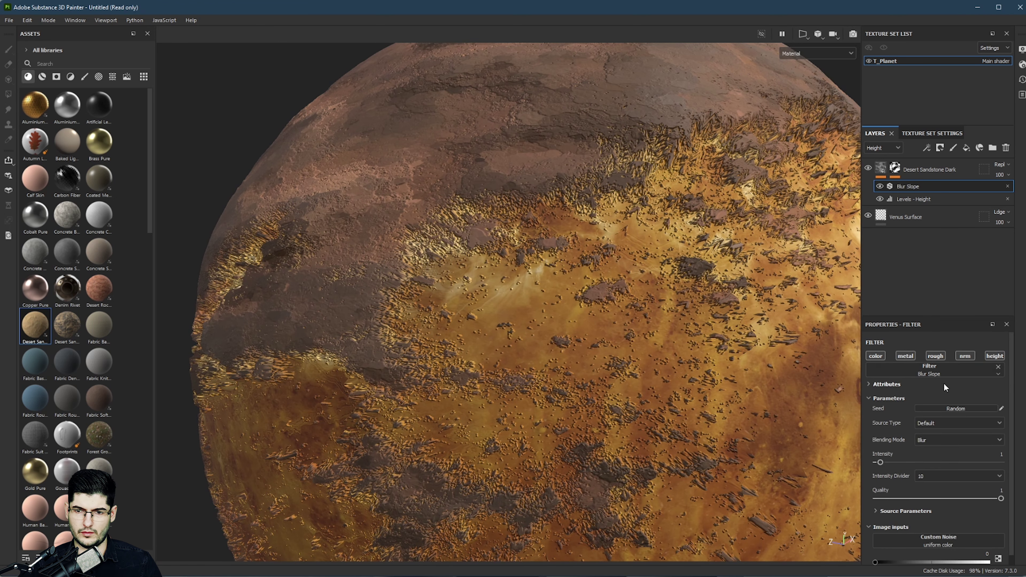
scroll(934, 433, "down", 1)
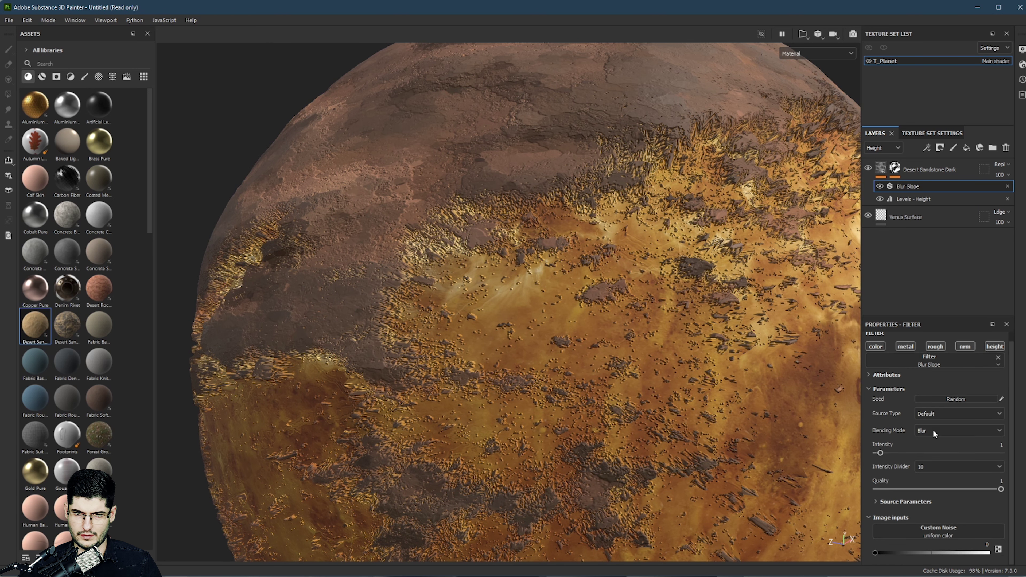
left_click(894, 453)
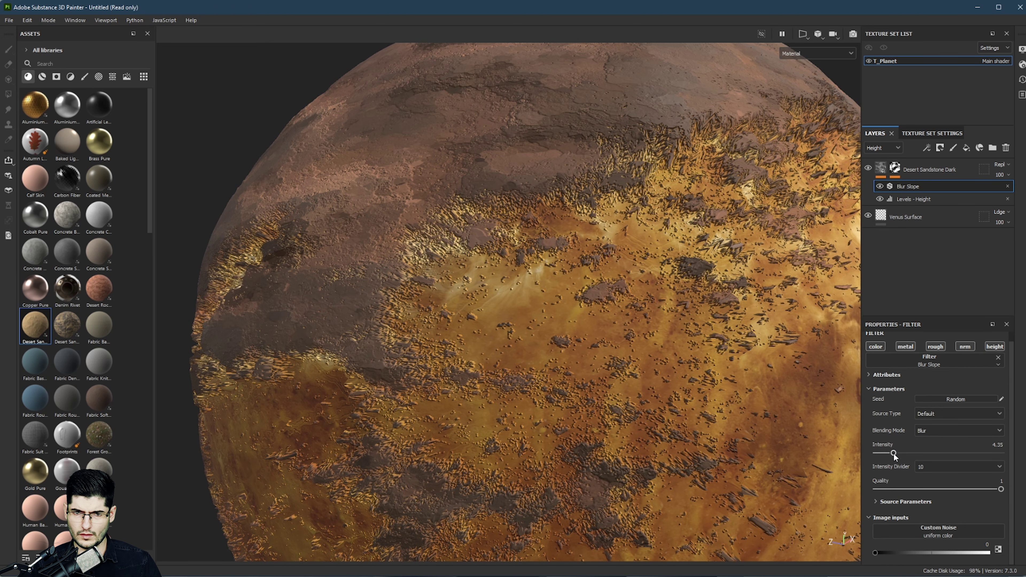
left_click_drag(895, 454, 907, 453)
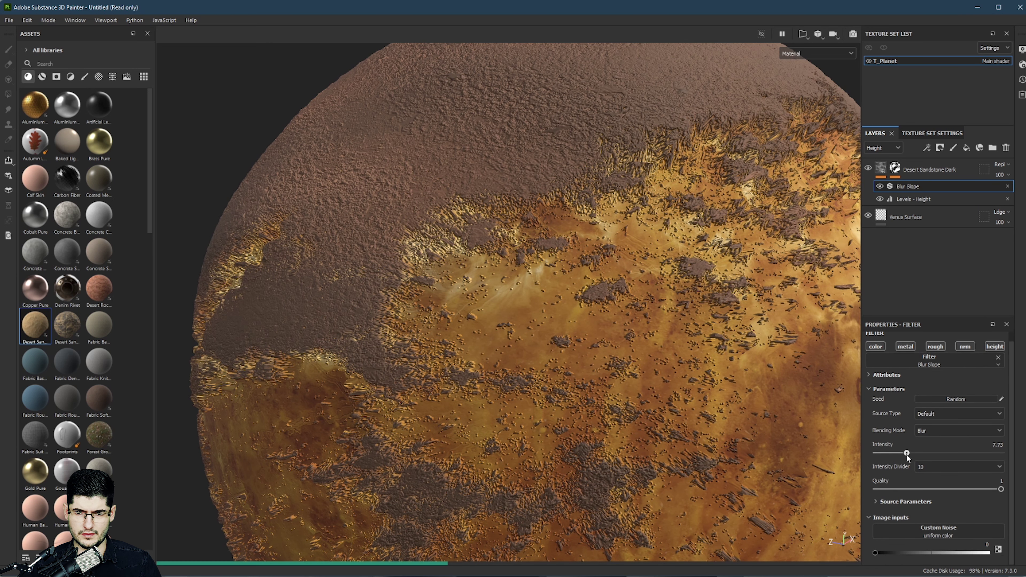
scroll(619, 341, "down", 2)
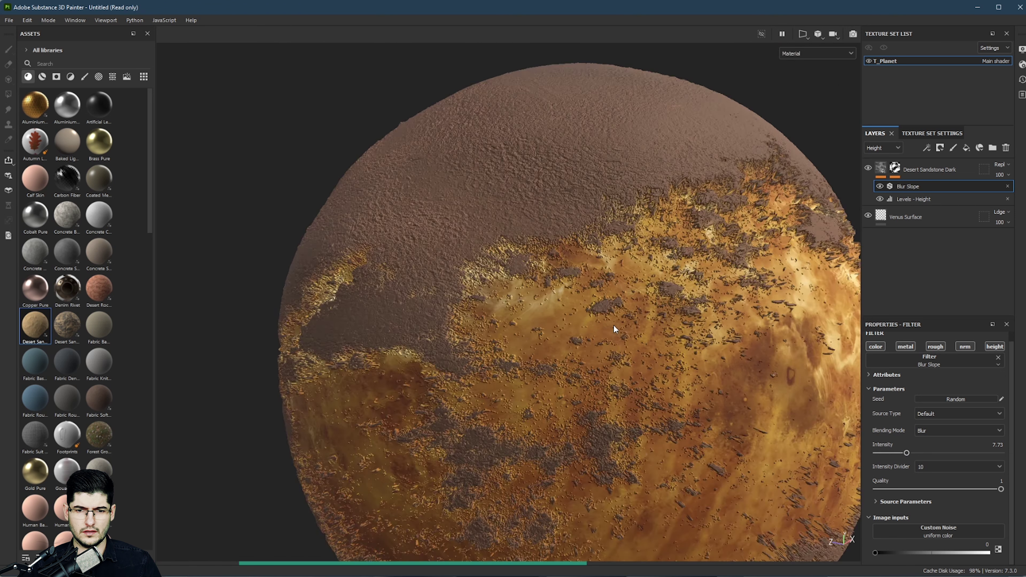
scroll(613, 325, "down", 2)
left_click_drag(553, 366, 607, 342, "alt")
scroll(622, 355, "up", 3)
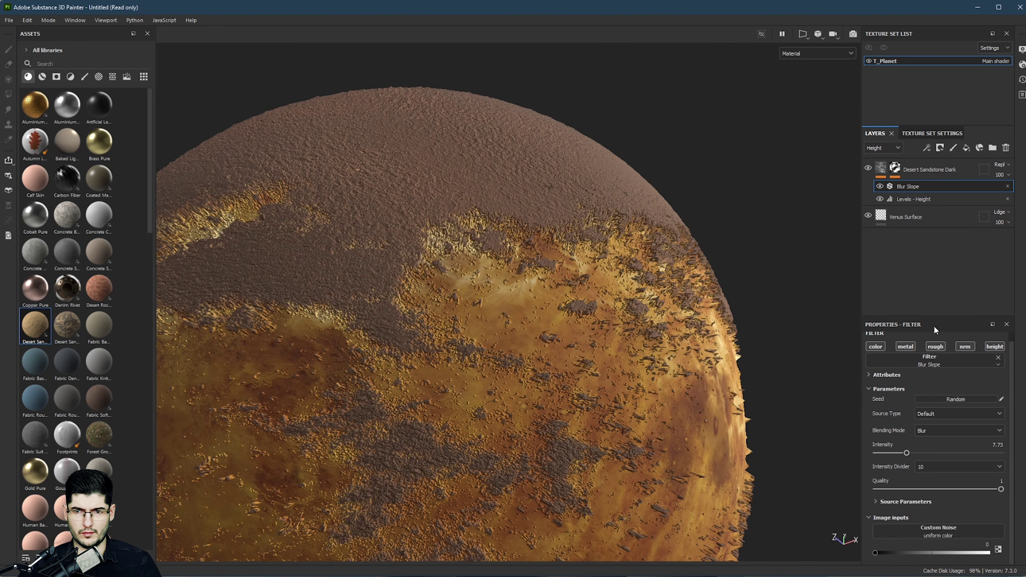
Step: Try the Blur Slope filter beneath the Levels - Height effect at an intensity of 0.97, and remove the filter
left_click_drag(925, 189, 925, 204)
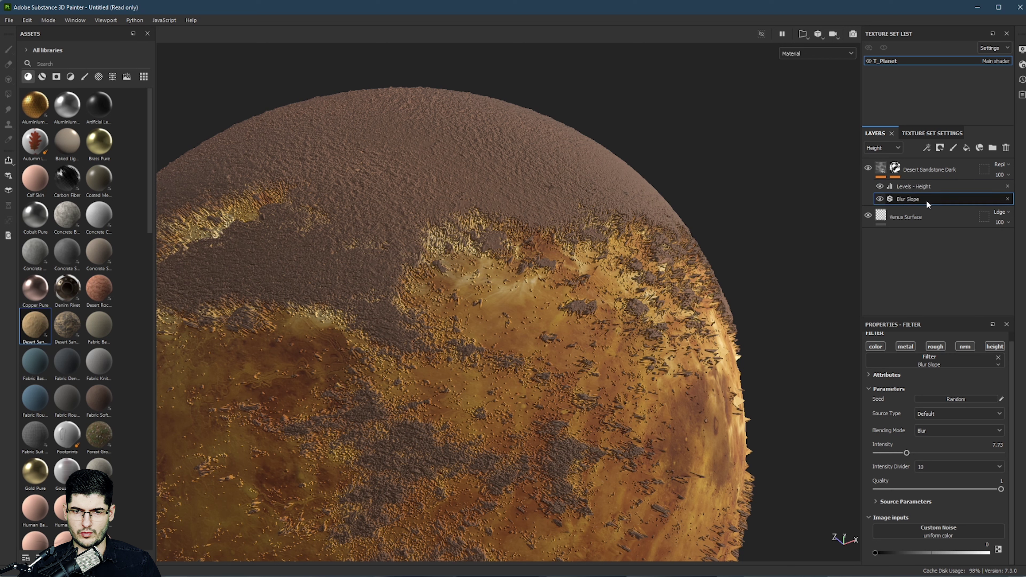
left_click_drag(671, 260, 643, 283, "alt")
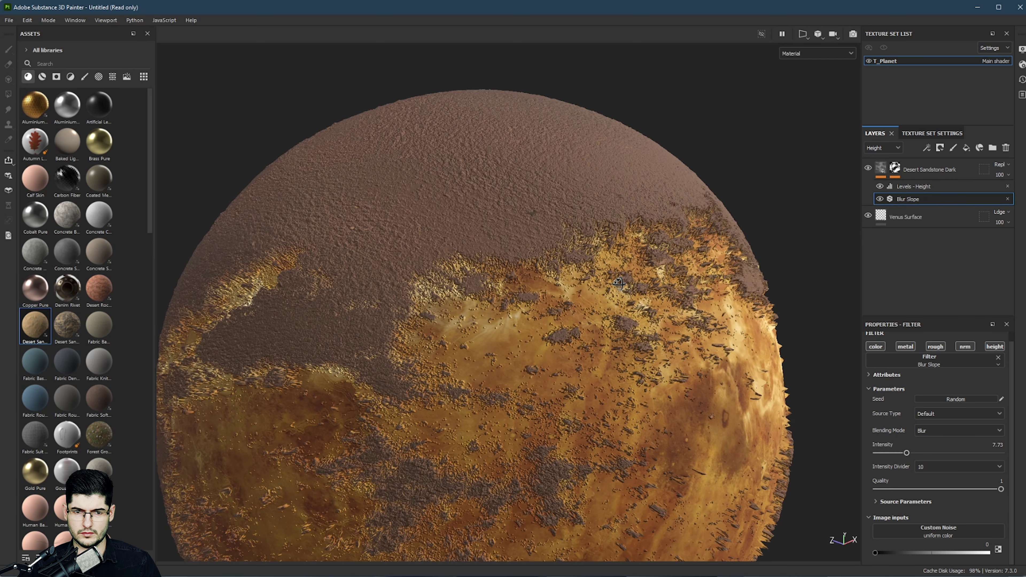
left_click_drag(883, 454, 880, 452)
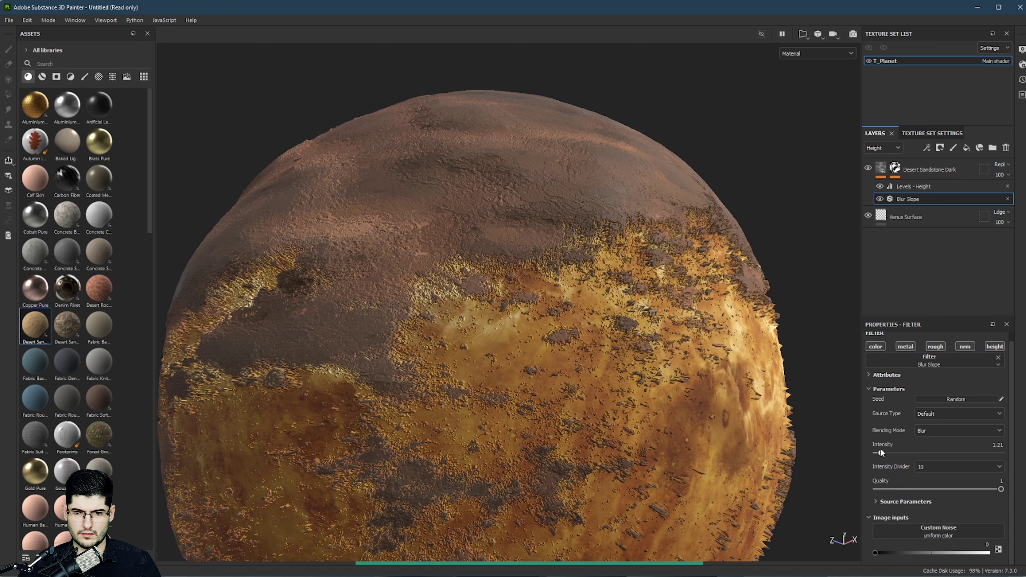
scroll(737, 385, "down", 3)
middle_click_drag(599, 304, 772, 352)
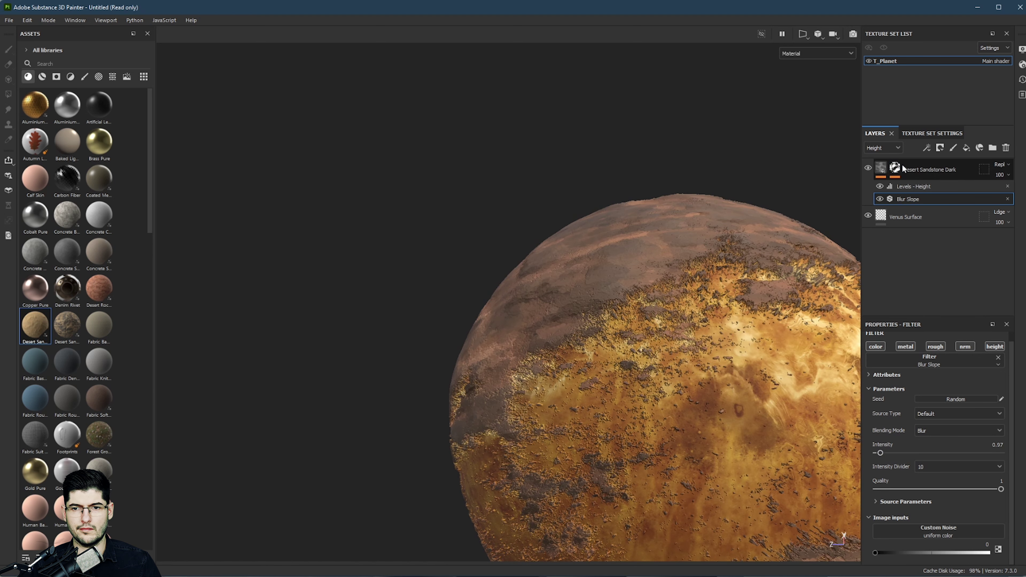
left_click(985, 188)
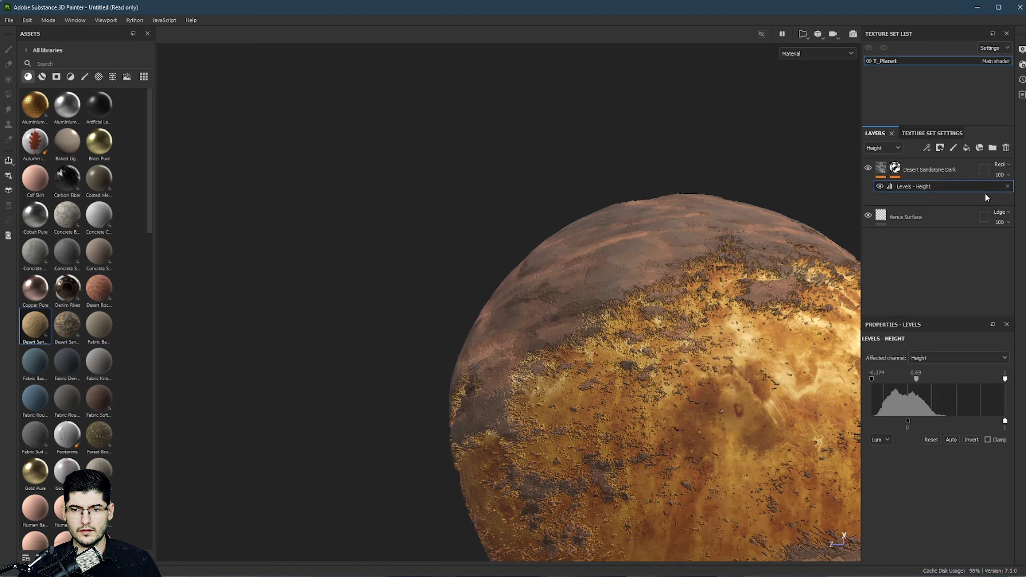
Step: Add a Blur Slope filter to the mask of the Desert Sandstone Dark layer, above the Dripping Rust generator
right_click(897, 173)
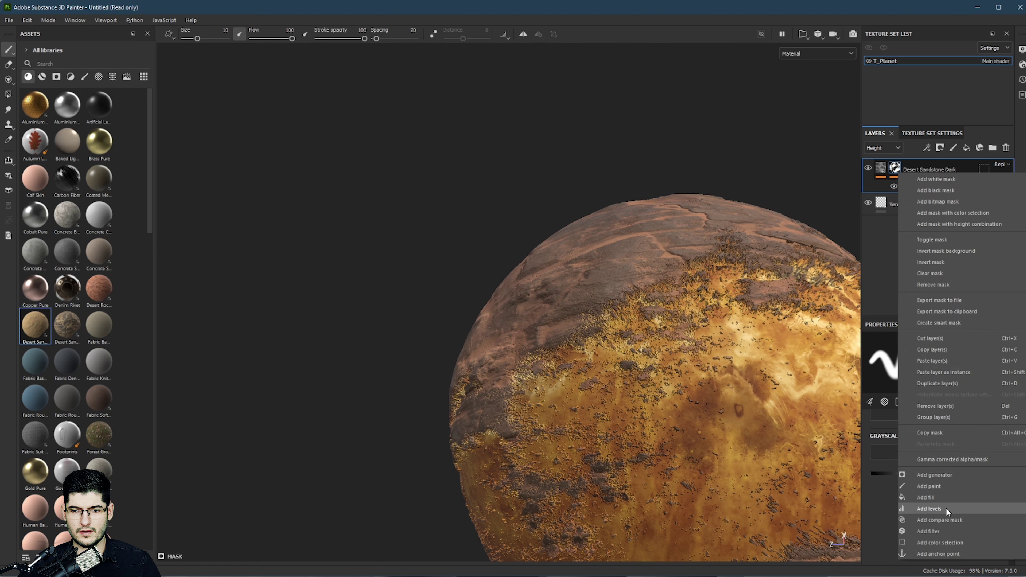
left_click(947, 531)
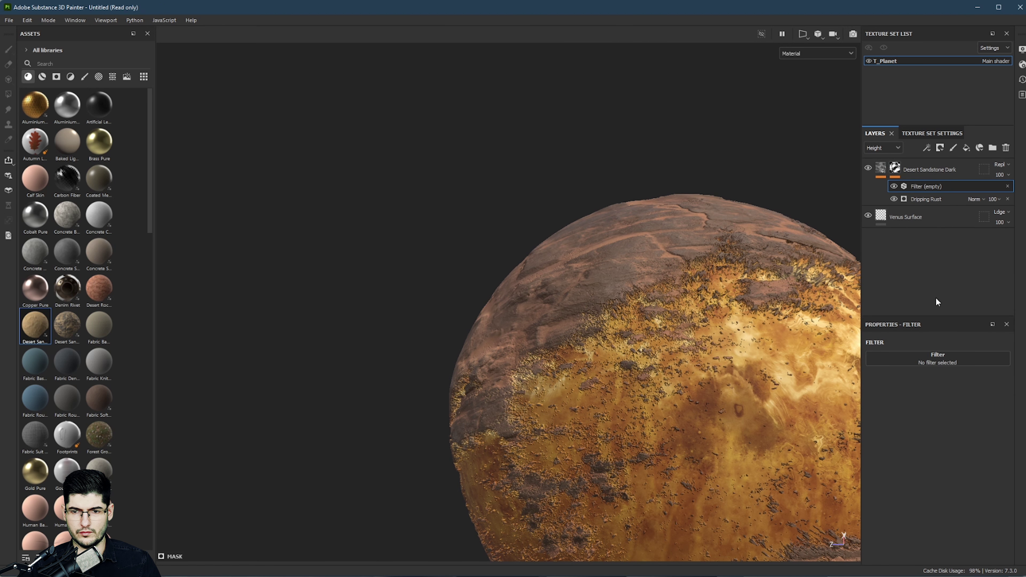
left_click(938, 358)
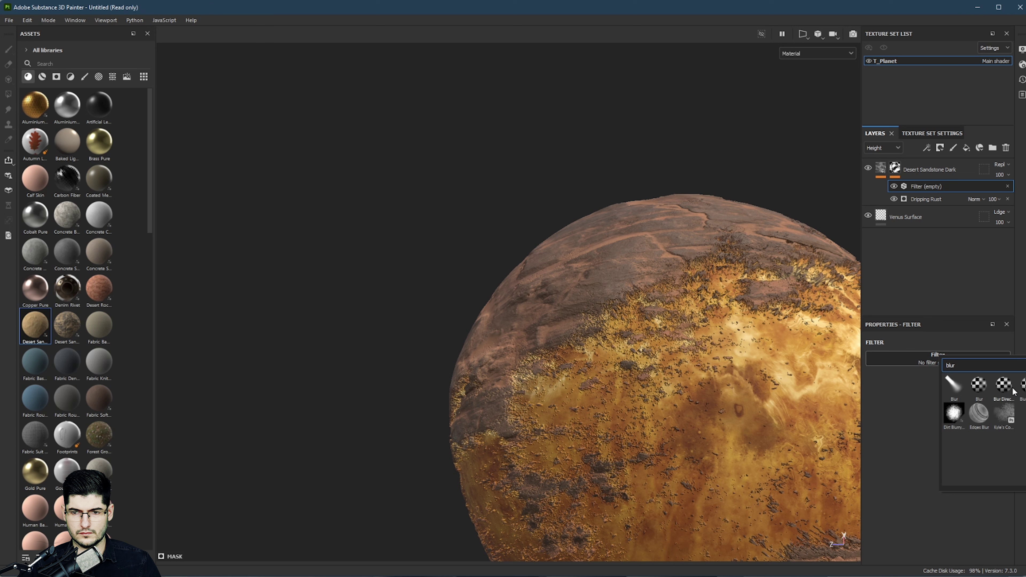
left_click(1022, 386)
scroll(744, 355, "up", 5)
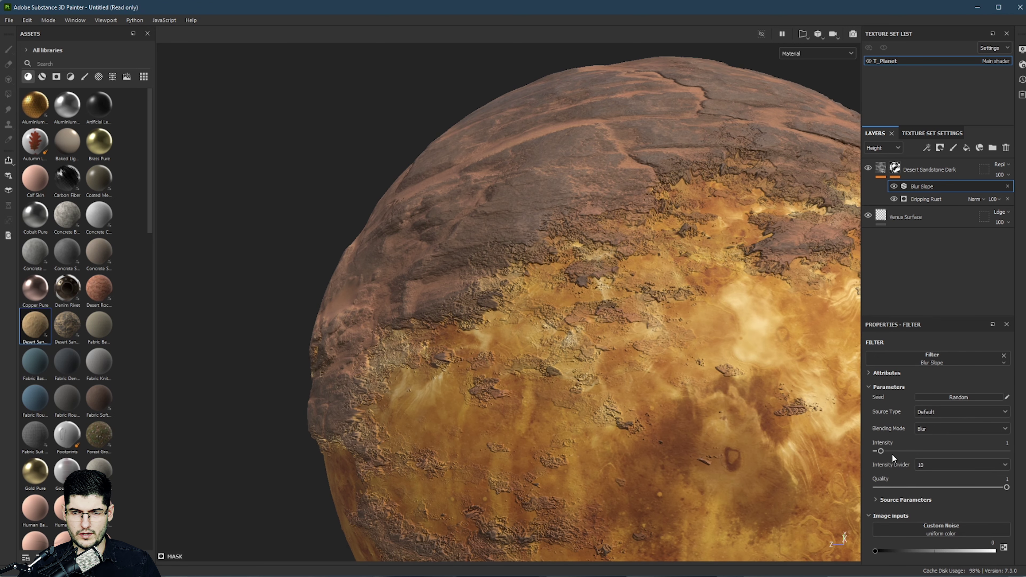
Step: Set the mask's Blur Slope intensity to 1.62 and check the blended edges around the planet
mouse_move(881, 451)
left_mouse_down()
mouse_move(891, 450)
mouse_move(878, 450)
left_mouse_up()
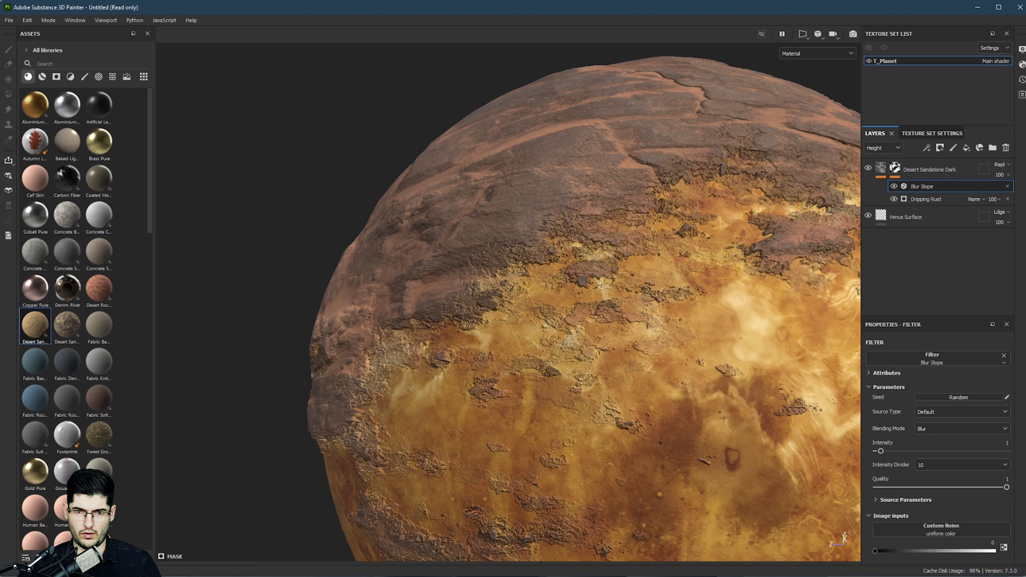
scroll(653, 306, "down", 5)
left_click_drag(594, 339, 663, 353, "alt")
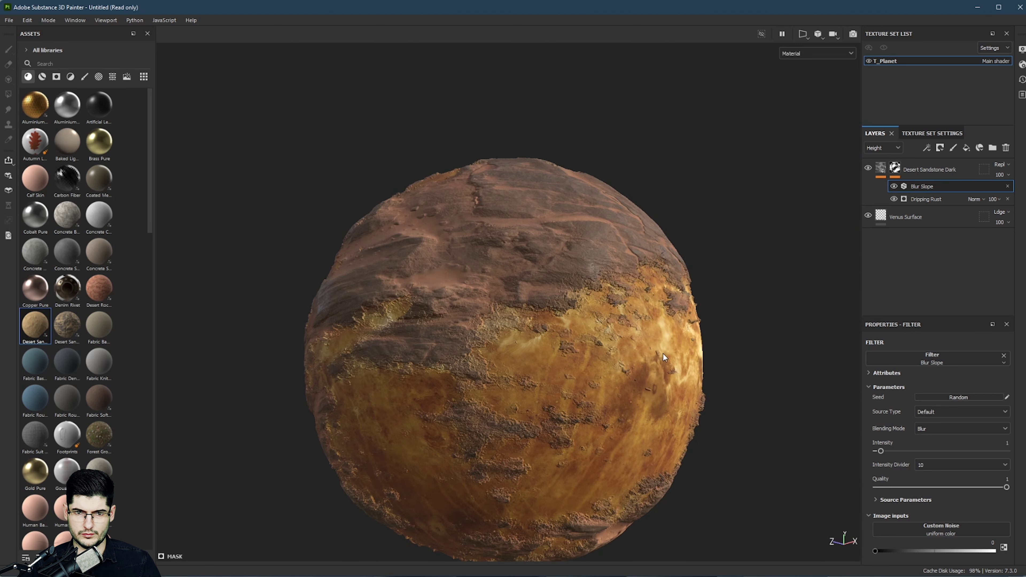
middle_click_drag(663, 353, 571, 290, "alt")
scroll(535, 297, "up", 1)
scroll(535, 297, "up", 3)
left_click_drag(488, 243, 469, 316, "alt")
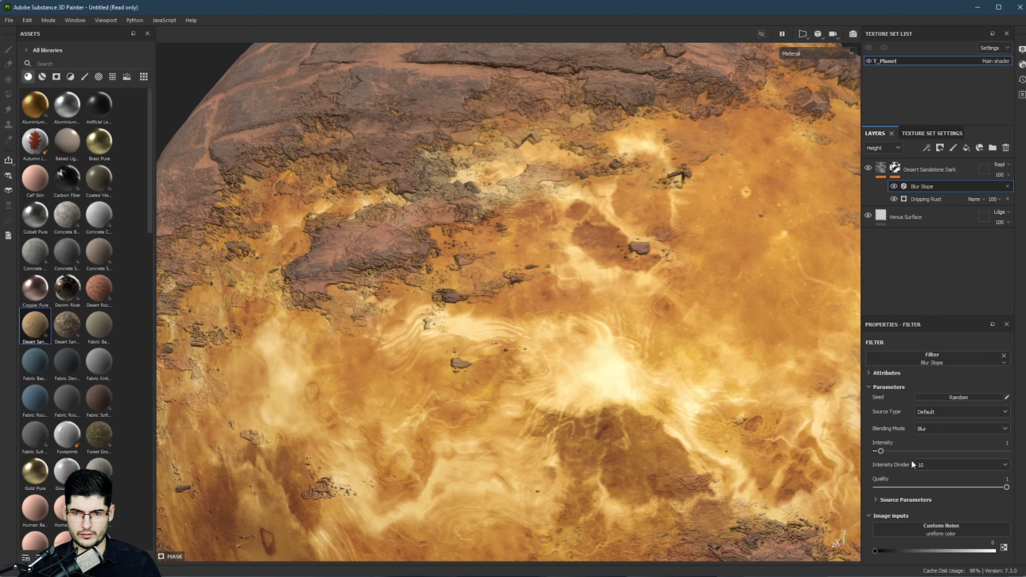
left_click_drag(899, 454, 883, 452)
scroll(458, 293, "down", 5)
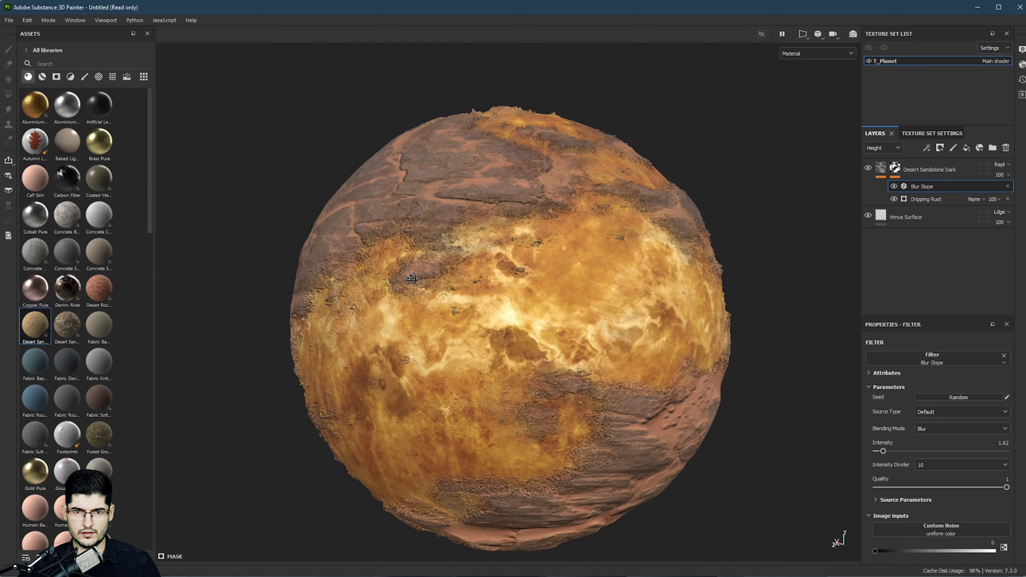
left_click_drag(412, 278, 679, 380, "alt")
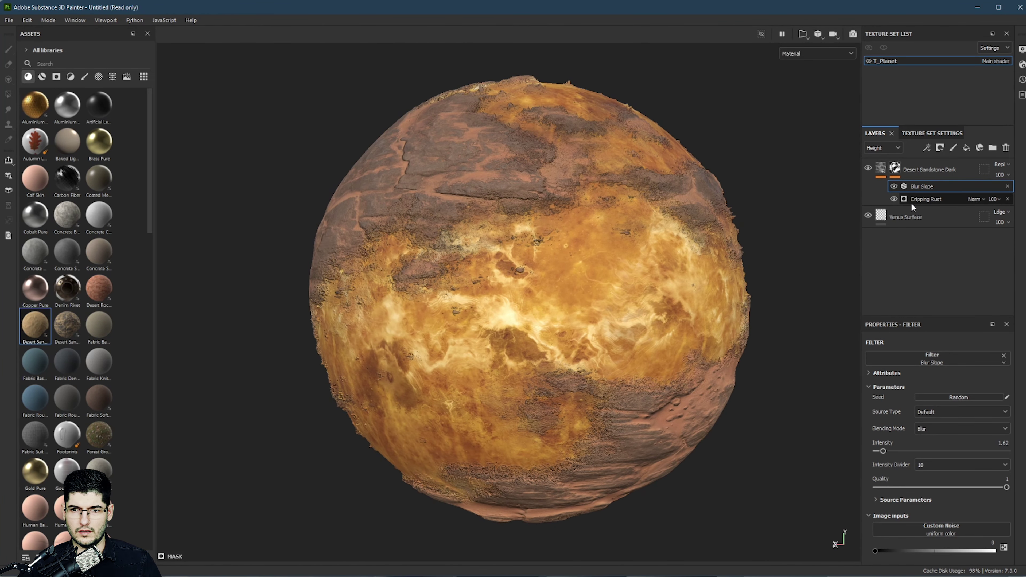
mouse_move(924, 187)
left_mouse_down()
mouse_move(930, 201)
mouse_move(933, 183)
left_mouse_up()
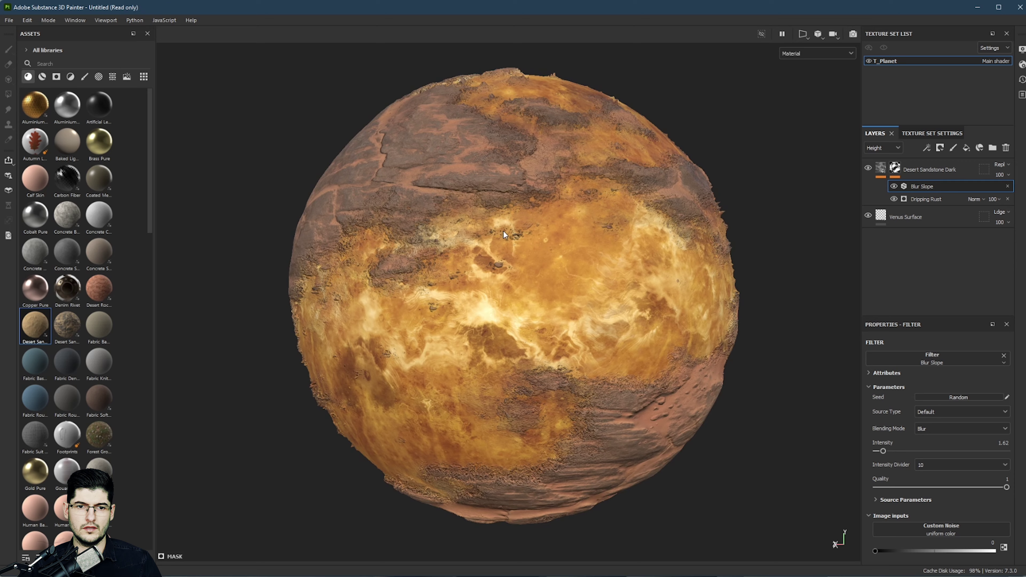
left_click_drag(504, 231, 539, 265, "alt")
middle_click_drag(539, 264, 610, 272, "alt")
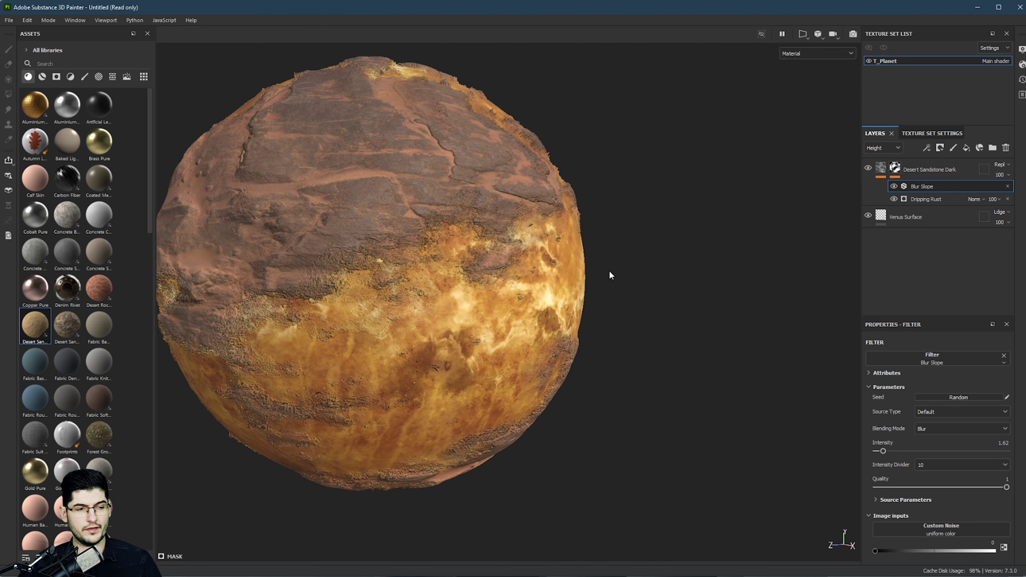
left_click_drag(610, 271, 389, 212, "alt")
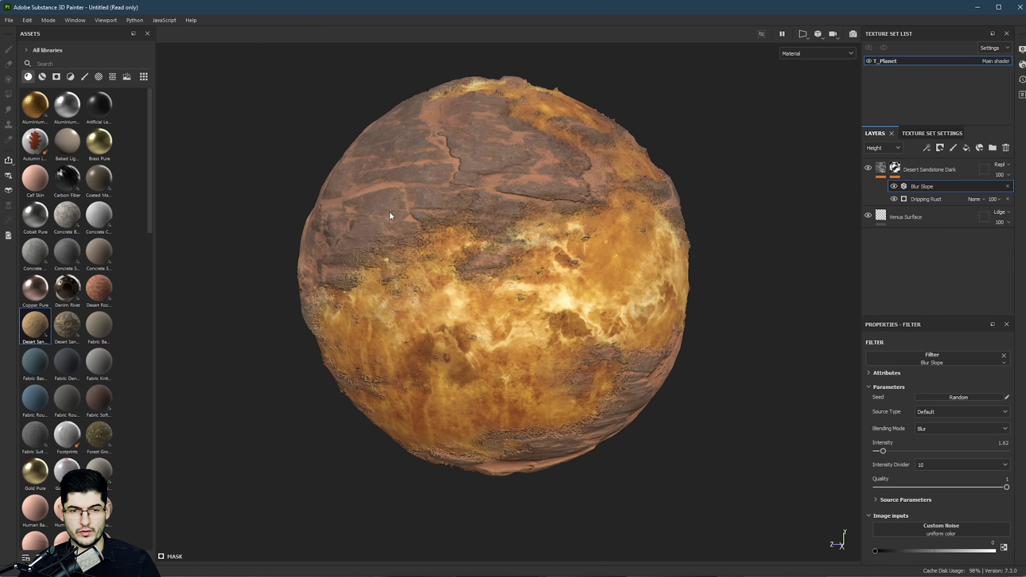
Step: Export the planet mesh with displacement/tessellation to the Downloads folder as Planet_Tut_Displacement.fbx
left_click(9, 20)
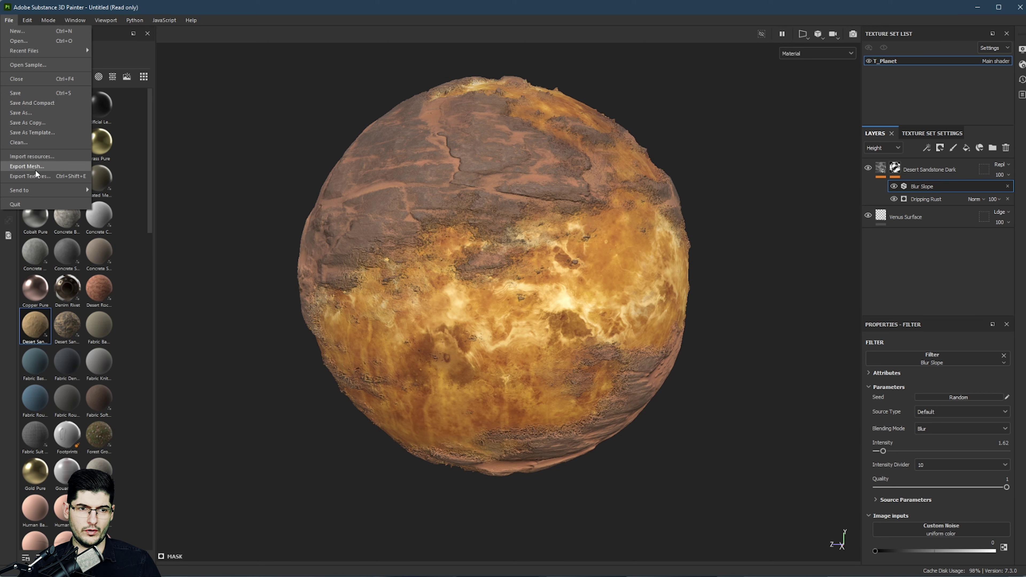
left_click(27, 166)
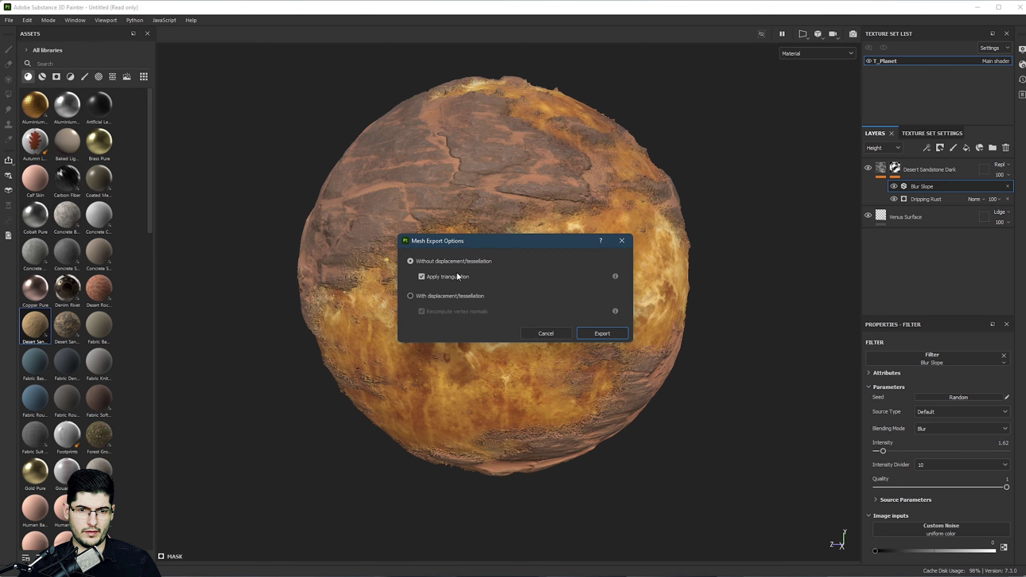
left_click(432, 295)
left_click(597, 334)
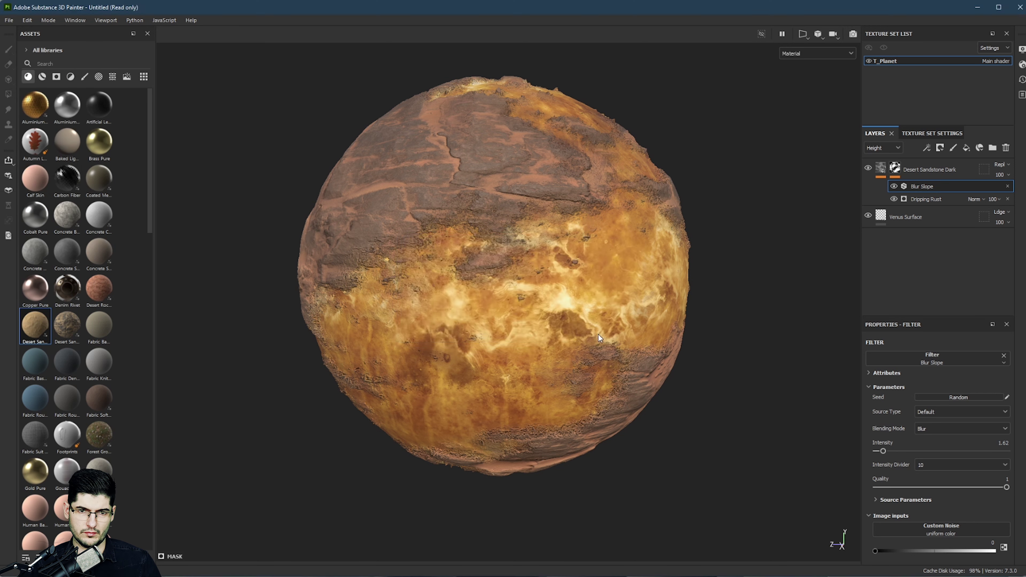
left_click(44, 111)
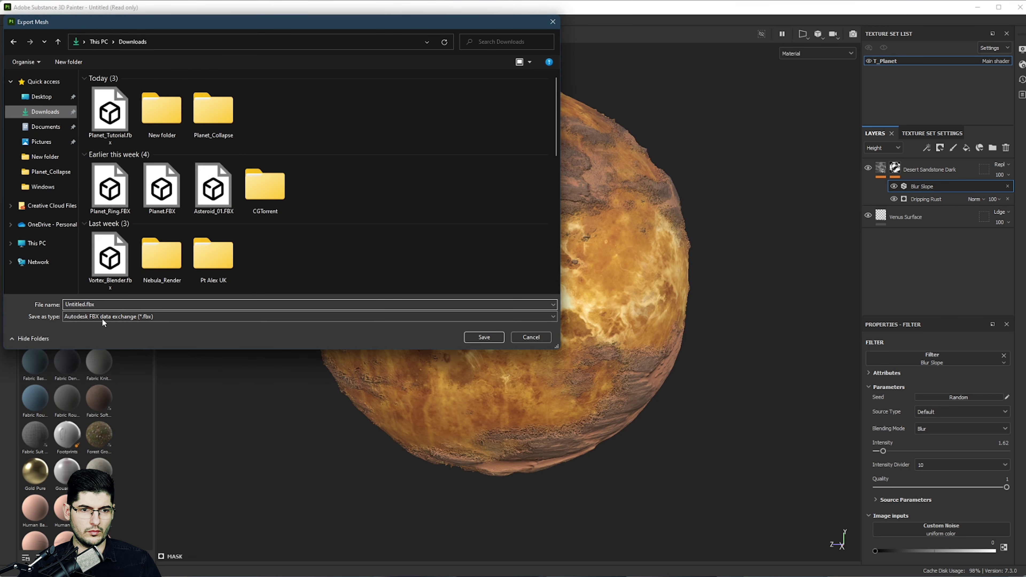
type("Planet")
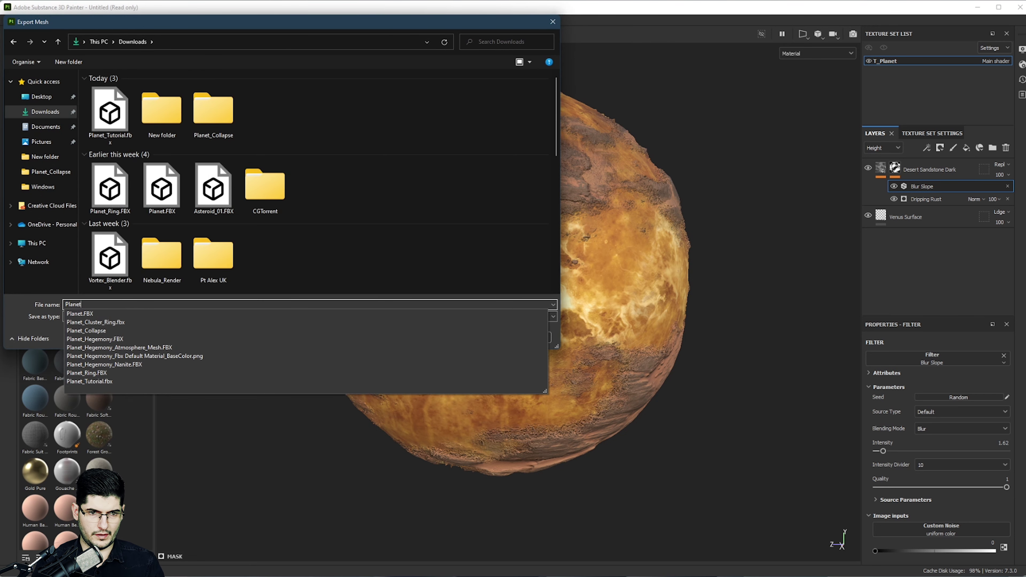
type("_Tut_Displacemen")
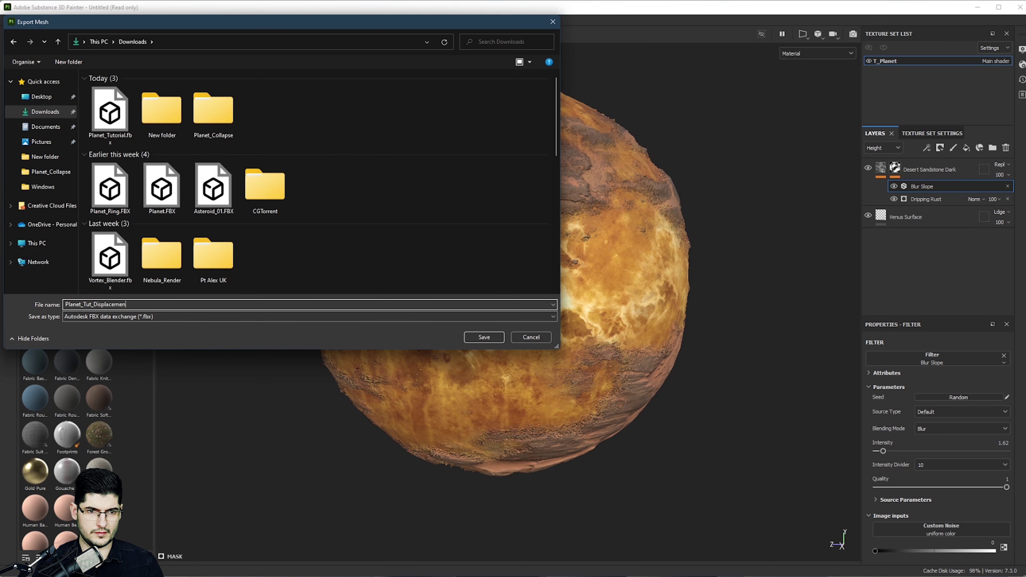
key("Return")
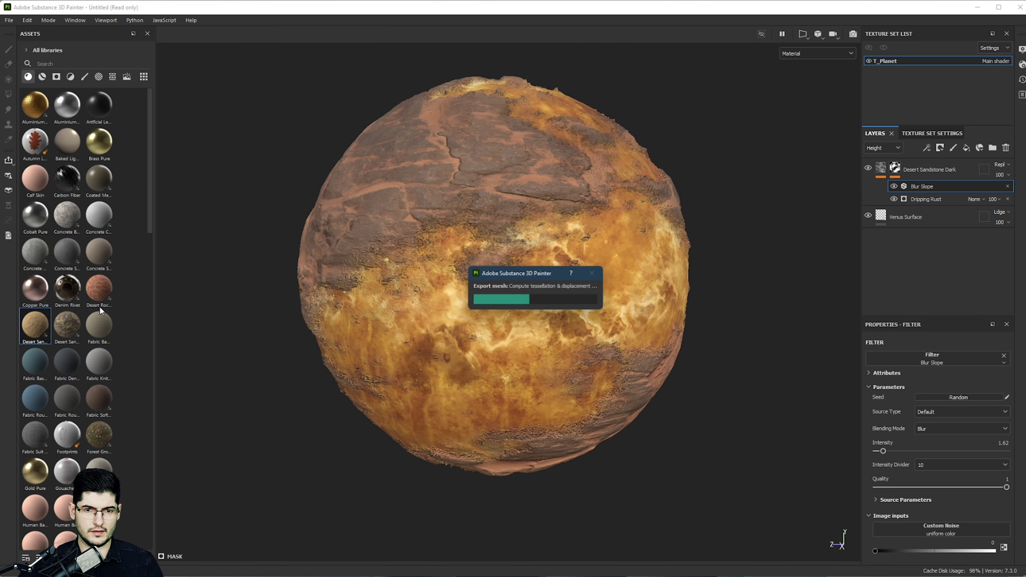
left_click(529, 300)
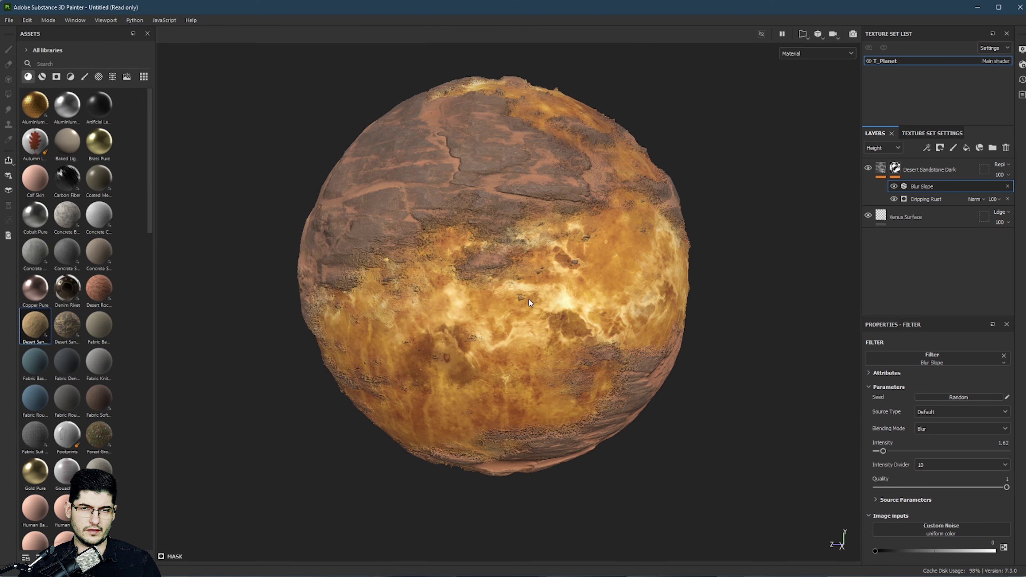
Step: Set the shader's displacement scale to 0.06 and inspect the relief around the planet
scroll(511, 256, "down", 3)
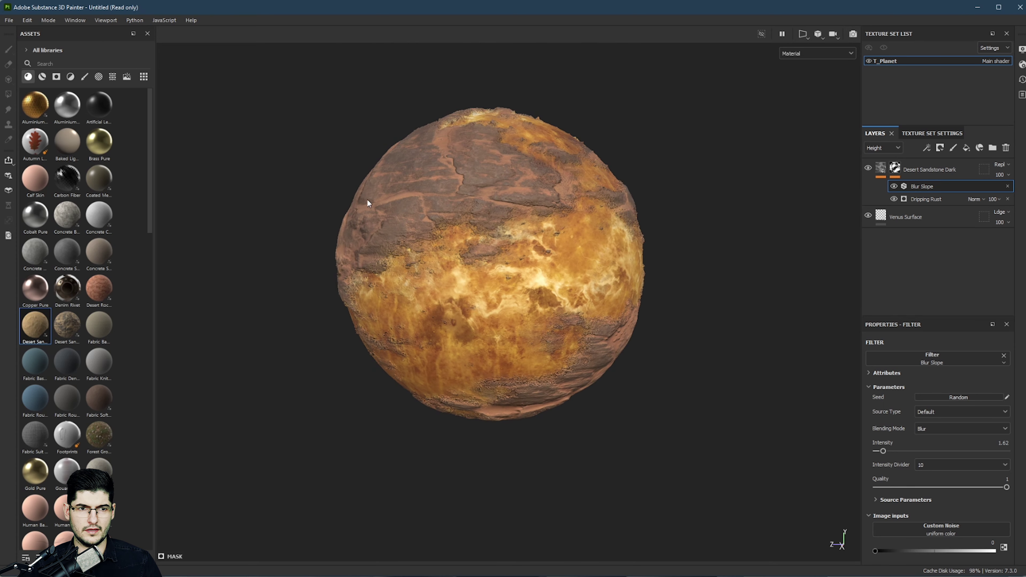
scroll(357, 213, "up", 2)
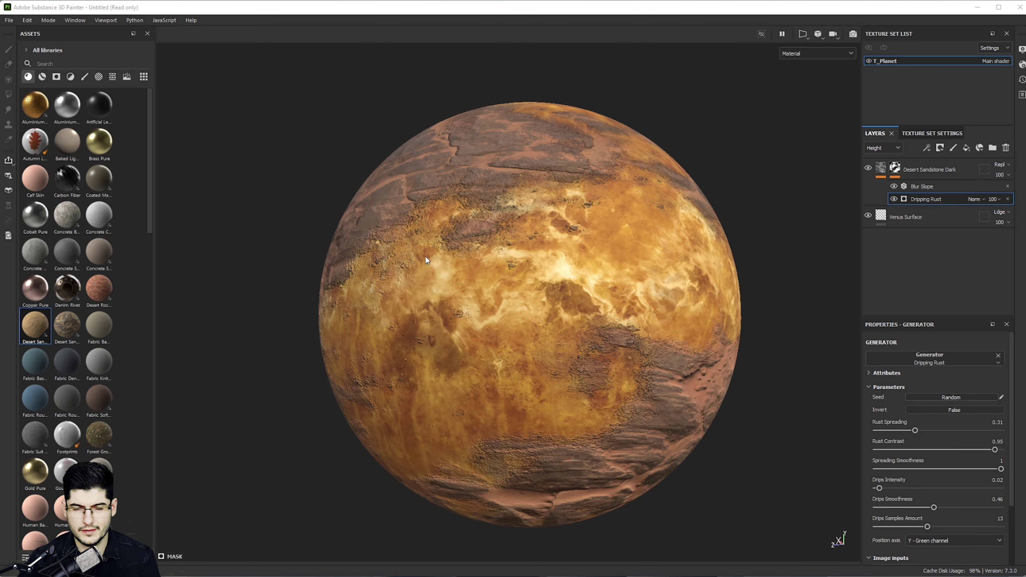
left_click_drag(429, 265, 501, 236, "alt")
scroll(500, 236, "down", 1)
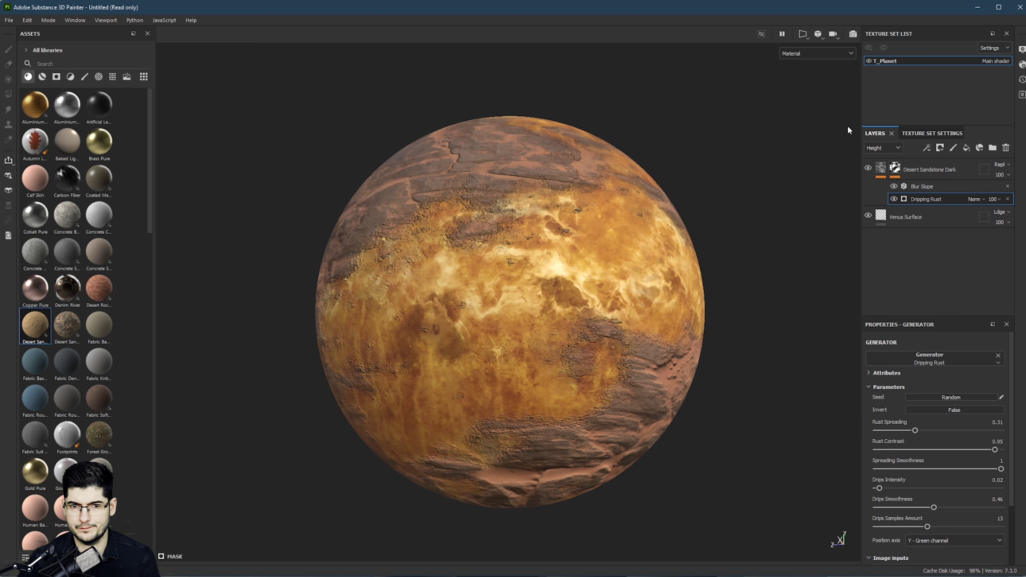
left_click_drag(606, 187, 570, 152, "alt")
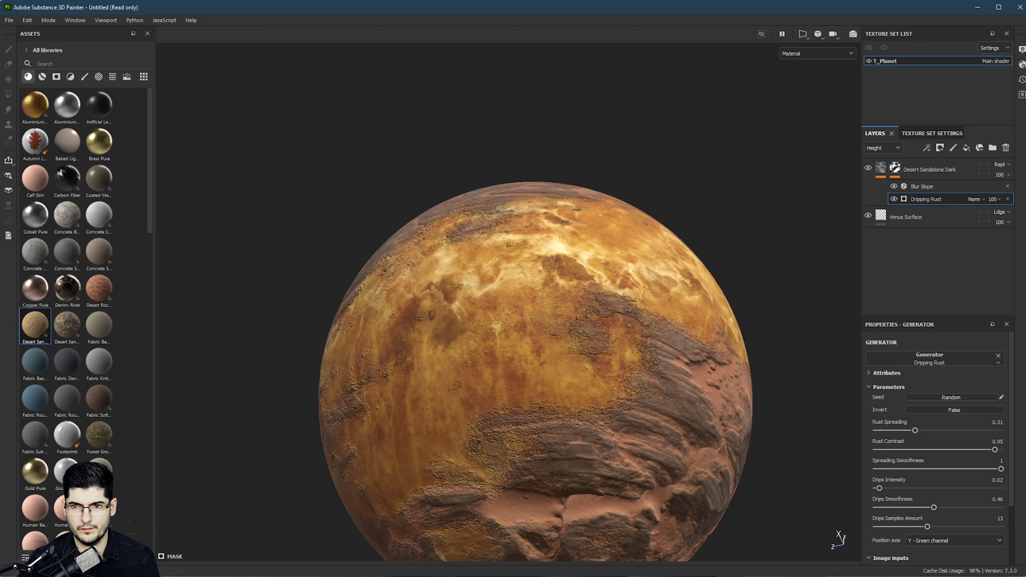
left_click(1022, 64)
left_click(976, 245)
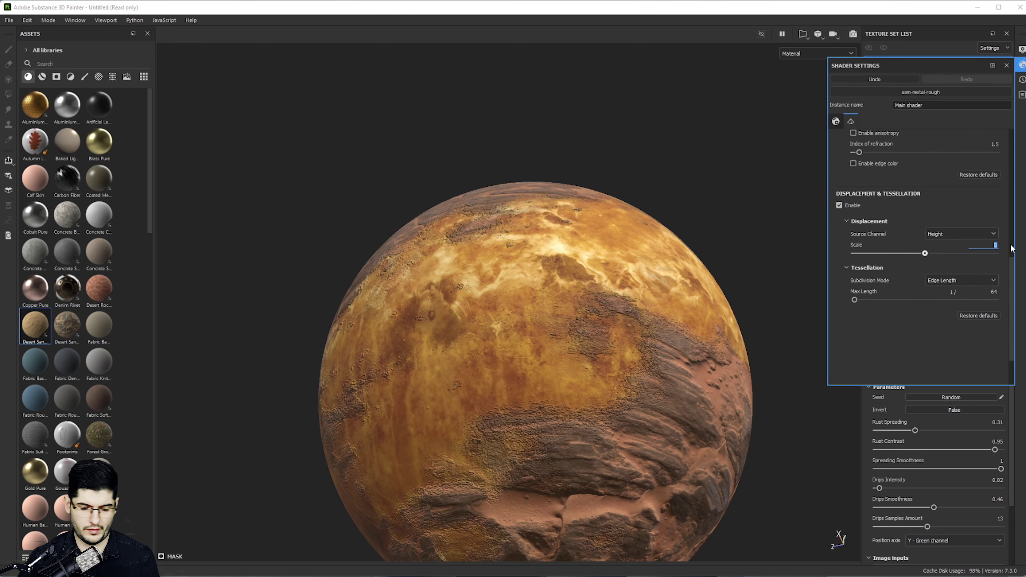
type("0.06")
key("Return")
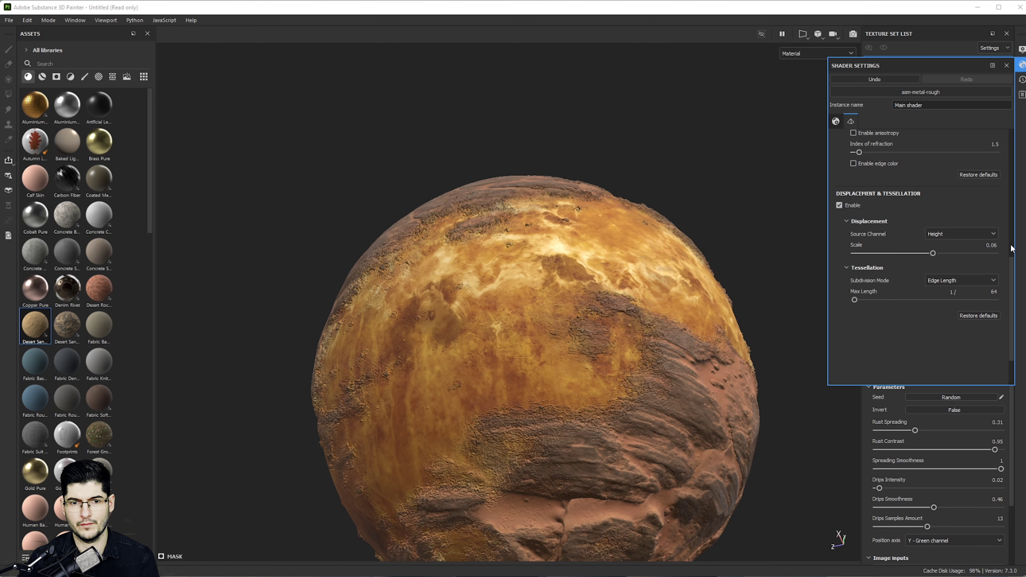
left_click_drag(316, 314, 343, 313, "alt")
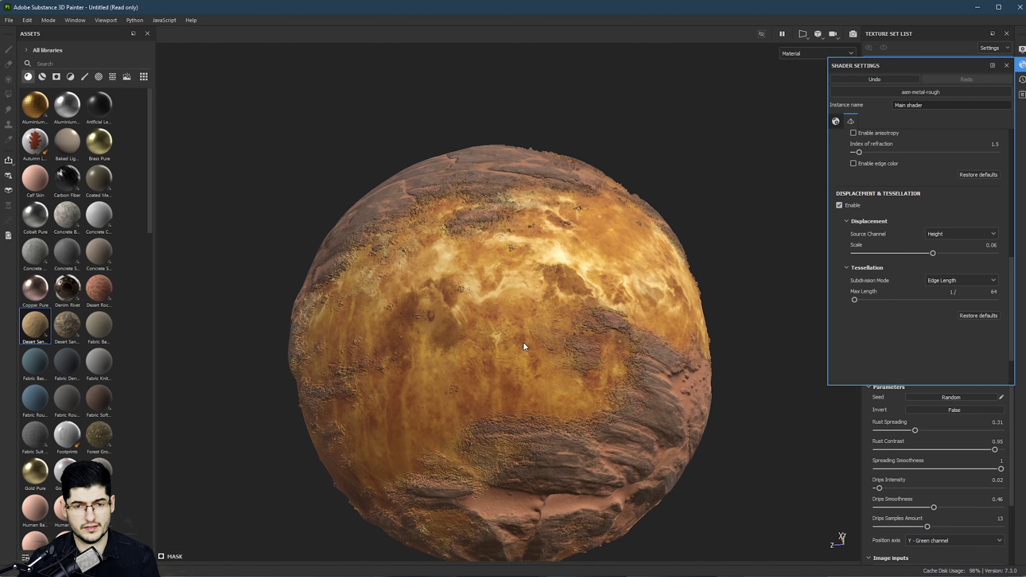
middle_click_drag(496, 347, 488, 277, "alt")
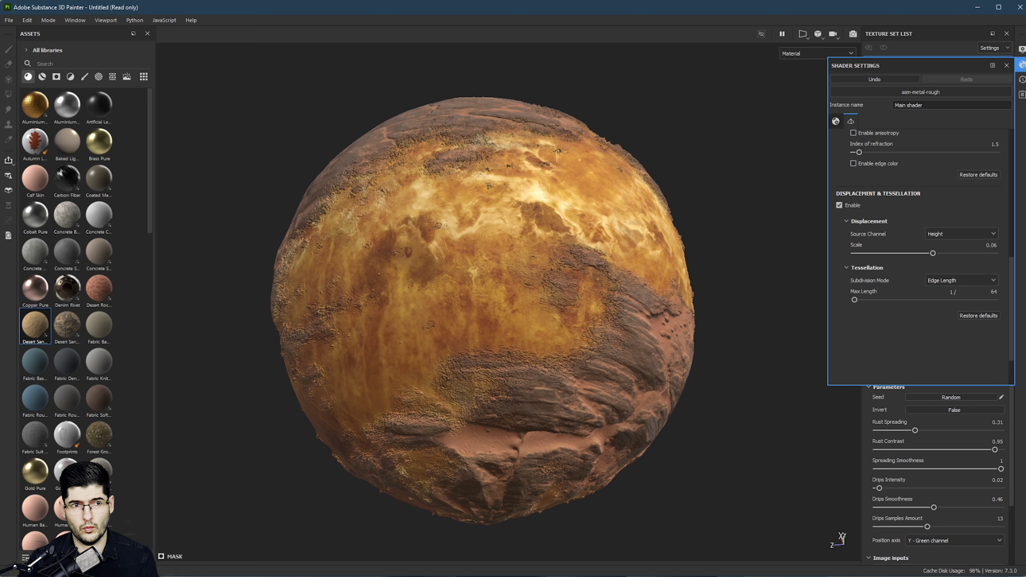
Step: Export the mesh again with displacement/tessellation and recomputed vertex normals, replacing Planet_Tut_Displacement.fbx in Downloads
left_click(9, 20)
left_click(38, 169)
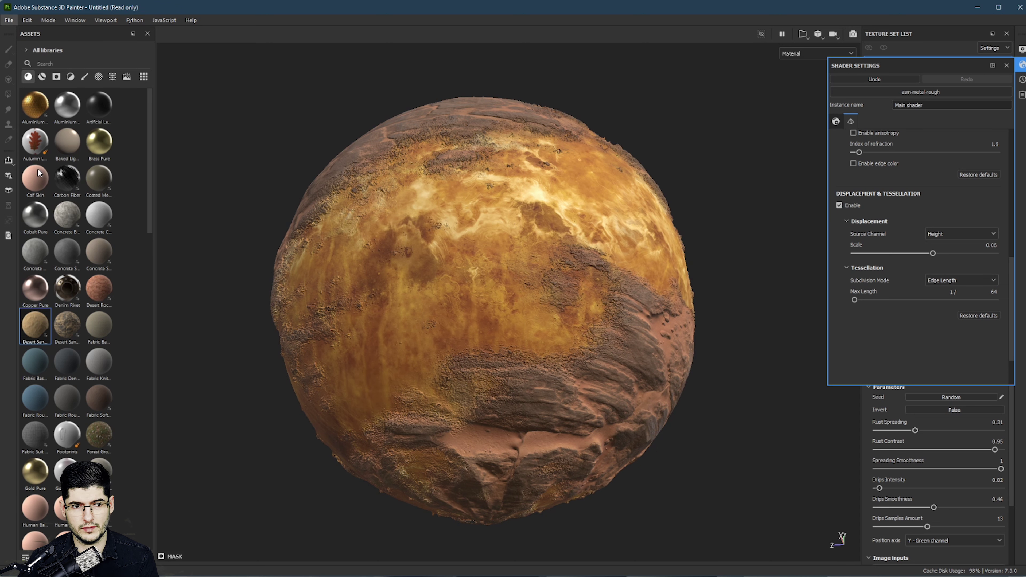
left_click(437, 295)
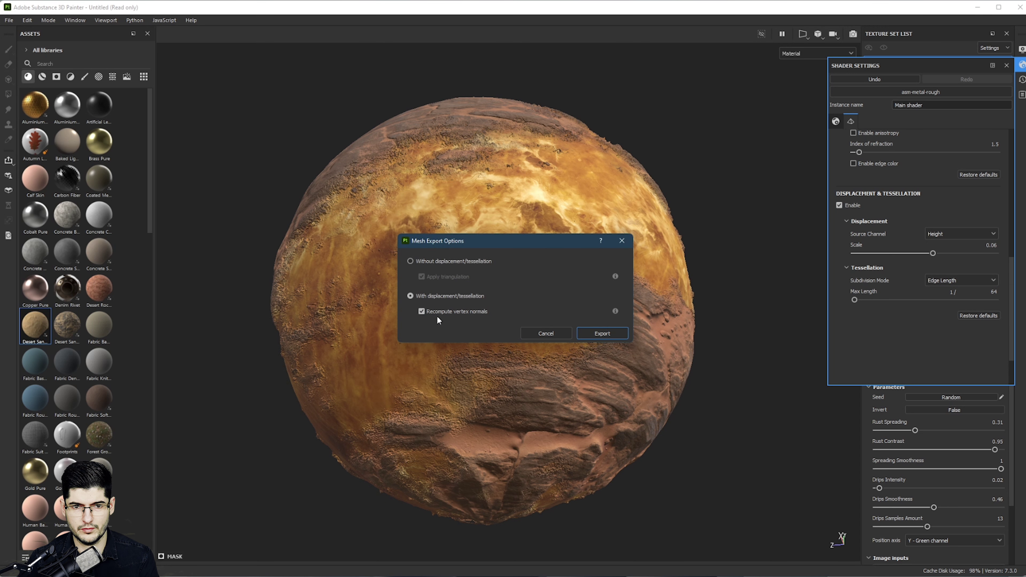
left_click(596, 332)
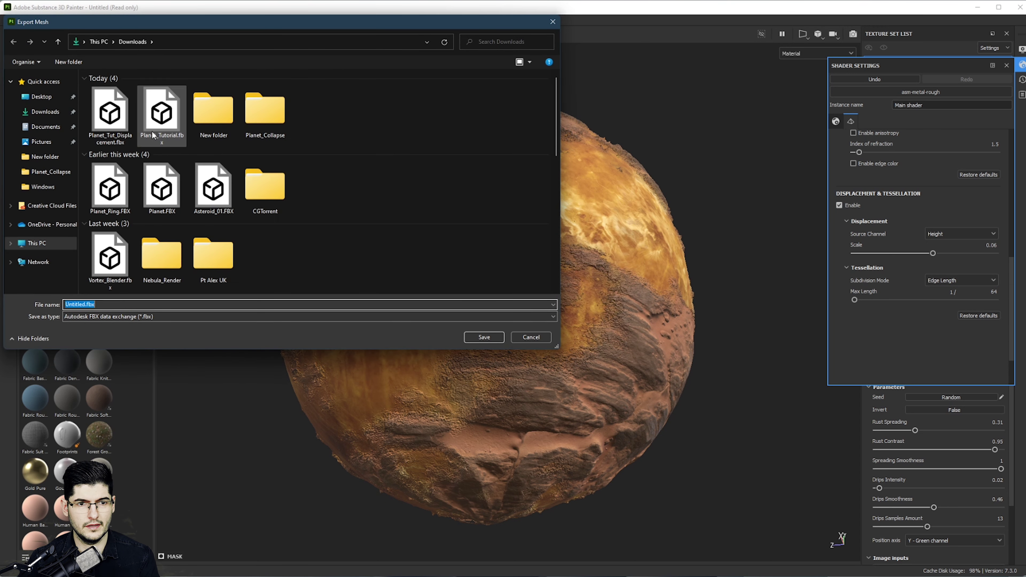
double_click(122, 117)
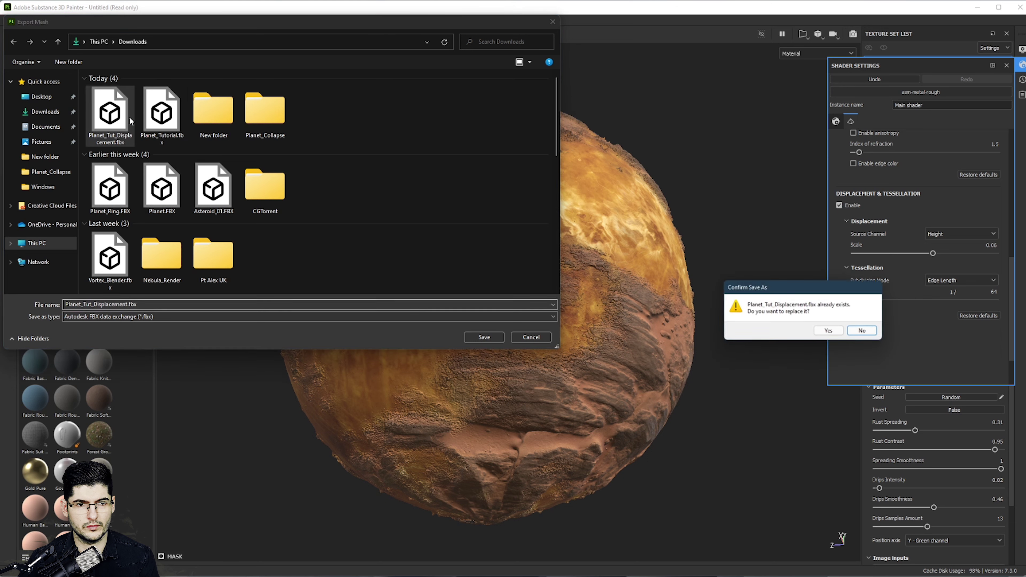
left_click(830, 339)
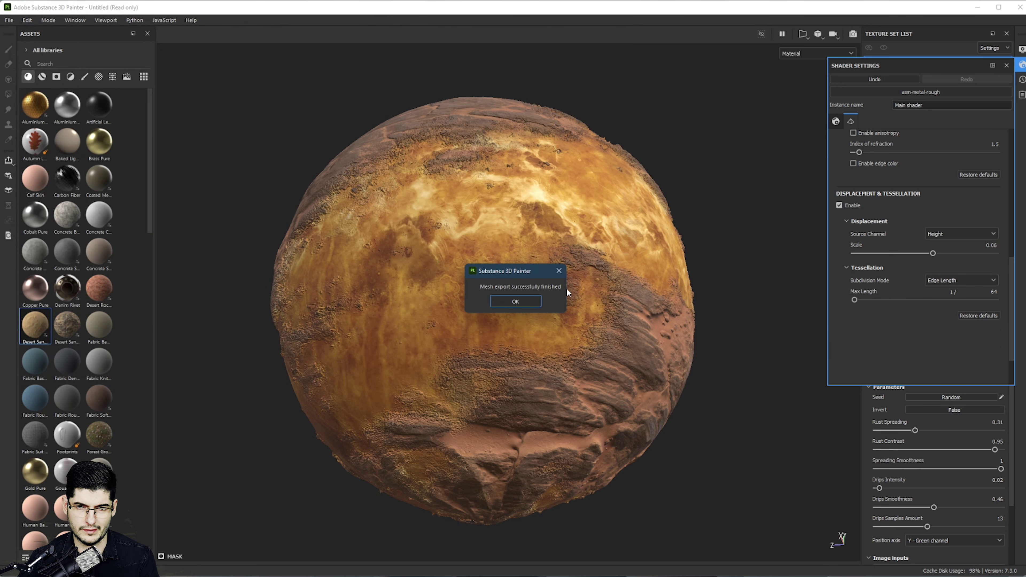
left_click(515, 304)
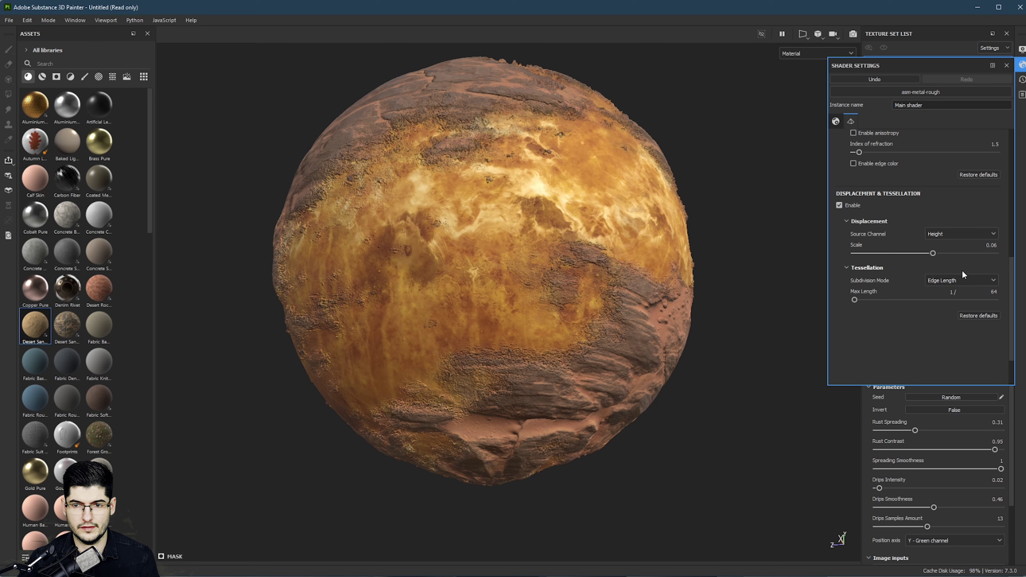
Step: Set the displacement scale of the main shader to 0
left_click(983, 244)
type("0")
key("Return")
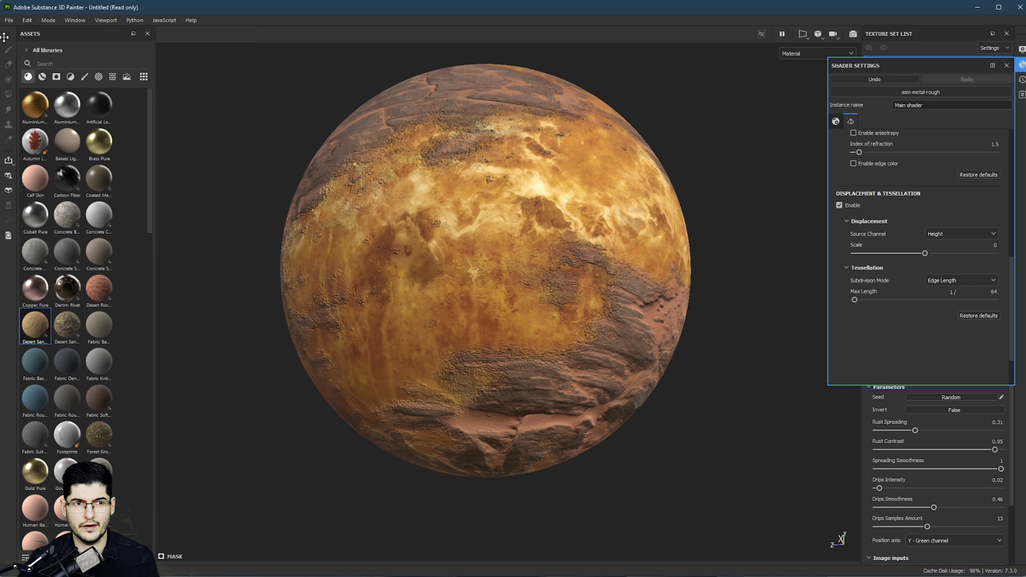
Step: Replace the project's mesh with Planet_Tut_Displacement.fbx in the project configuration, preserving stroke positions on the mesh
left_click(27, 20)
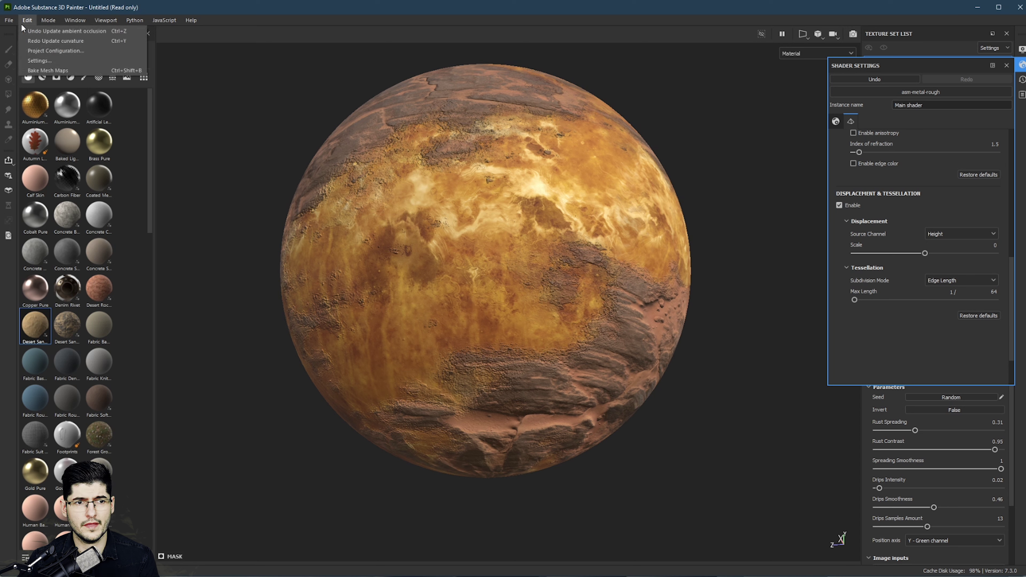
left_click(52, 50)
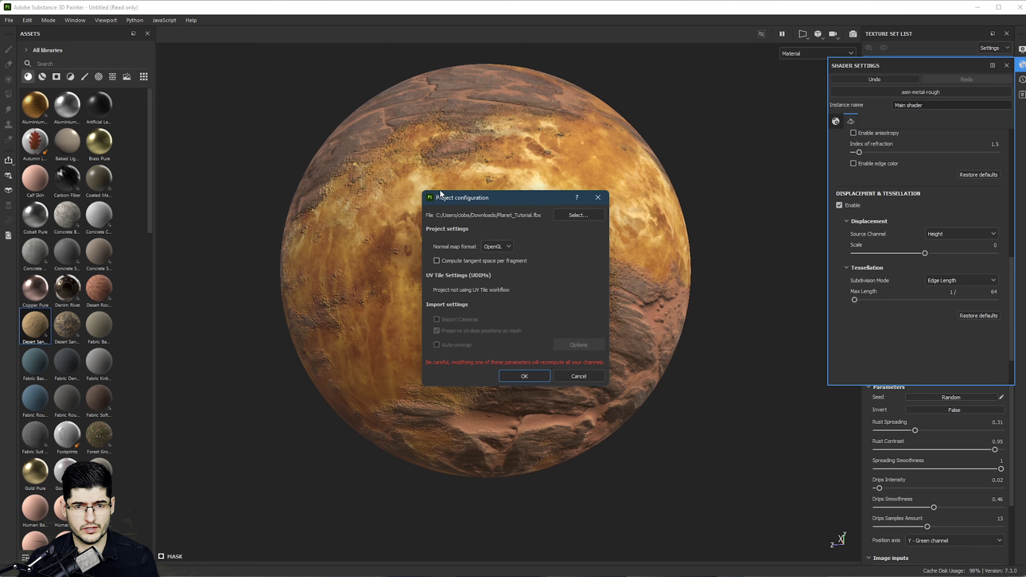
left_click(557, 218)
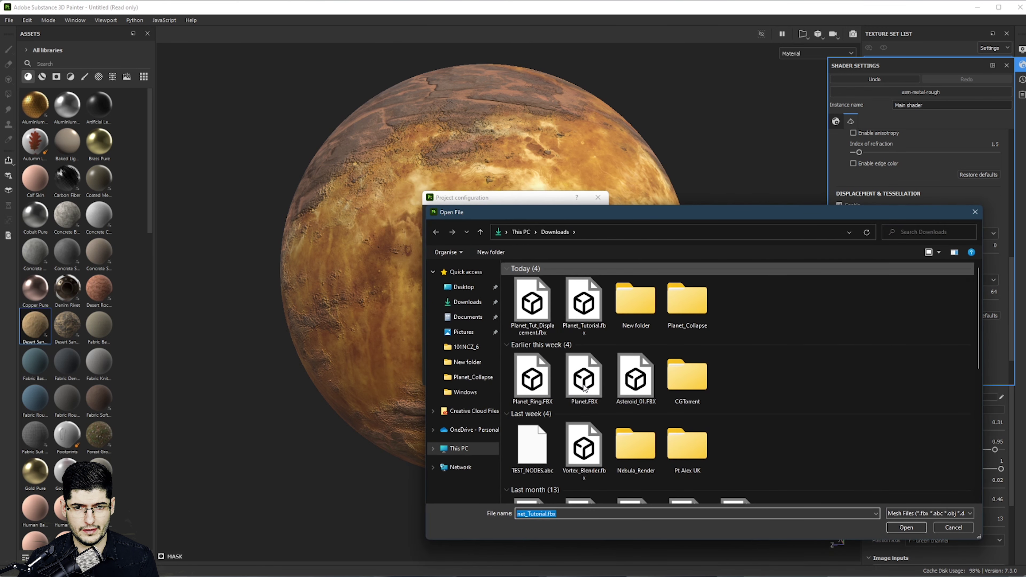
double_click(533, 309)
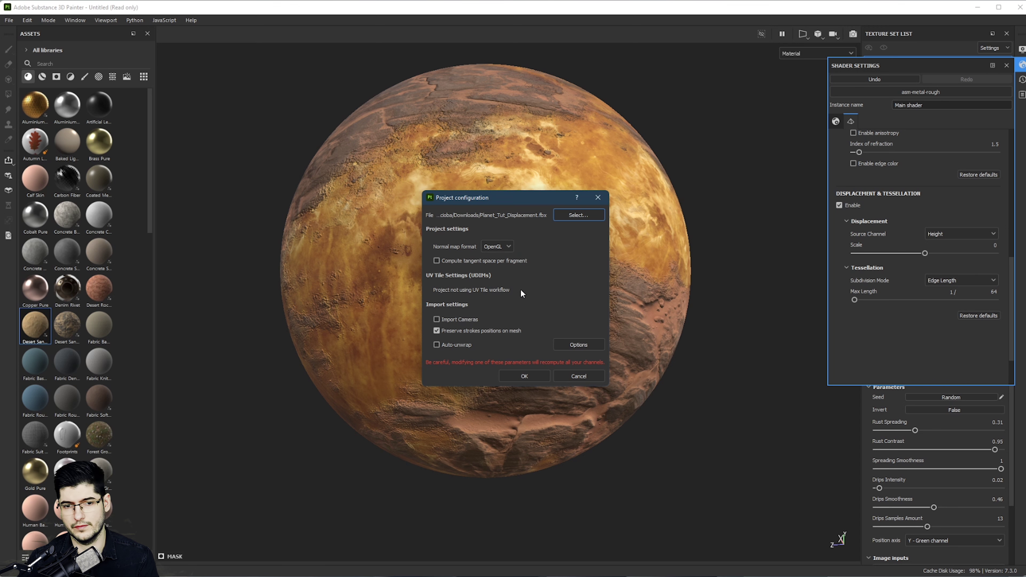
left_click(537, 374)
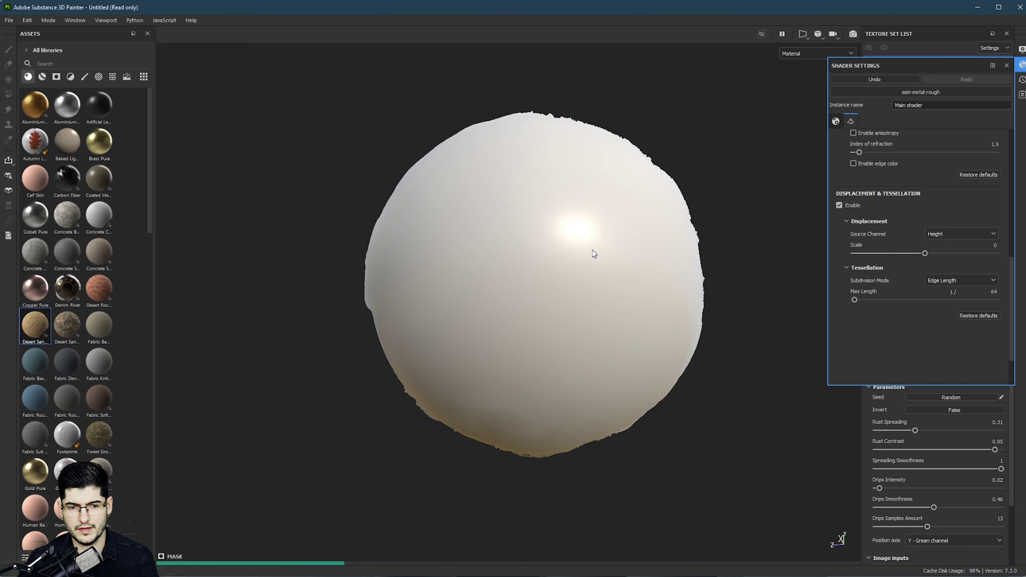
Step: Inspect the reloaded planet mesh from several angles and check the shader's displacement settings
left_click(1007, 66)
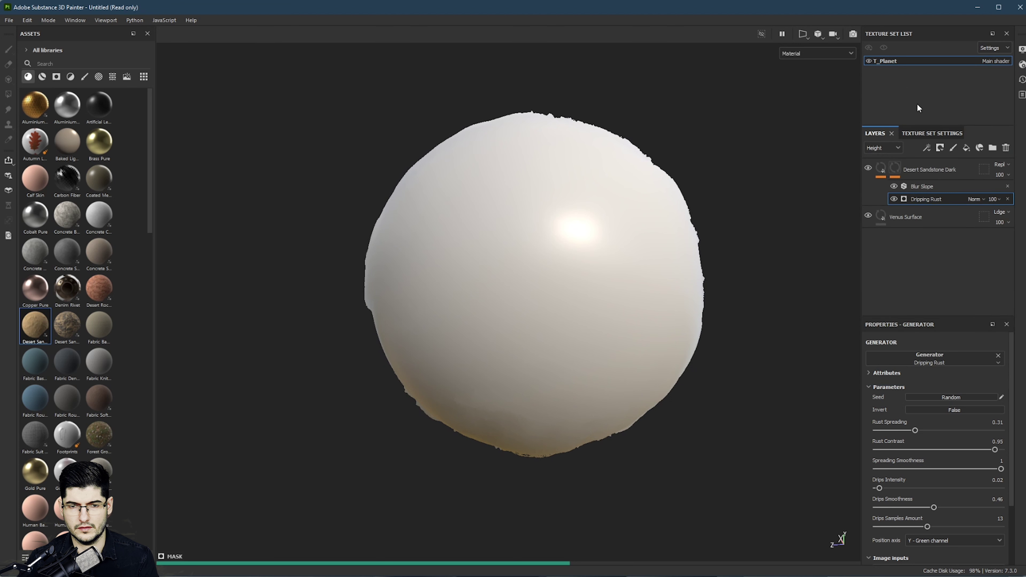
left_click_drag(665, 229, 607, 261, "alt")
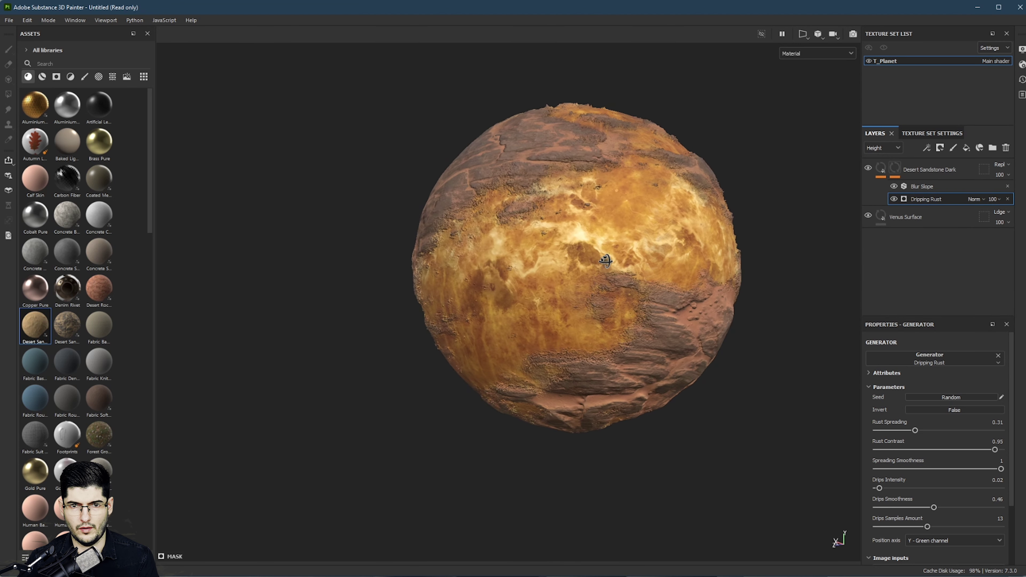
left_click_drag(511, 193, 597, 210, "alt")
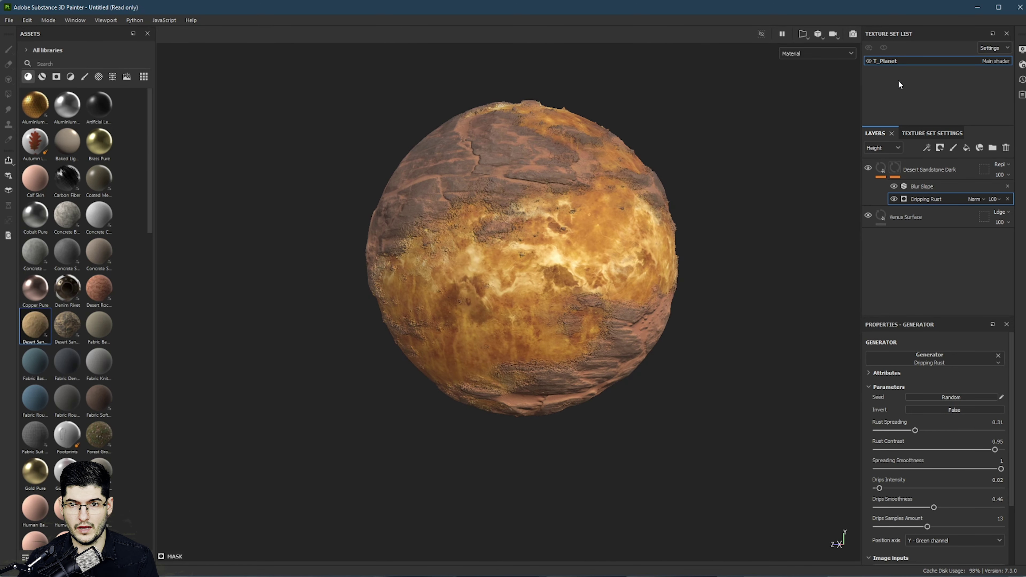
left_click(1022, 65)
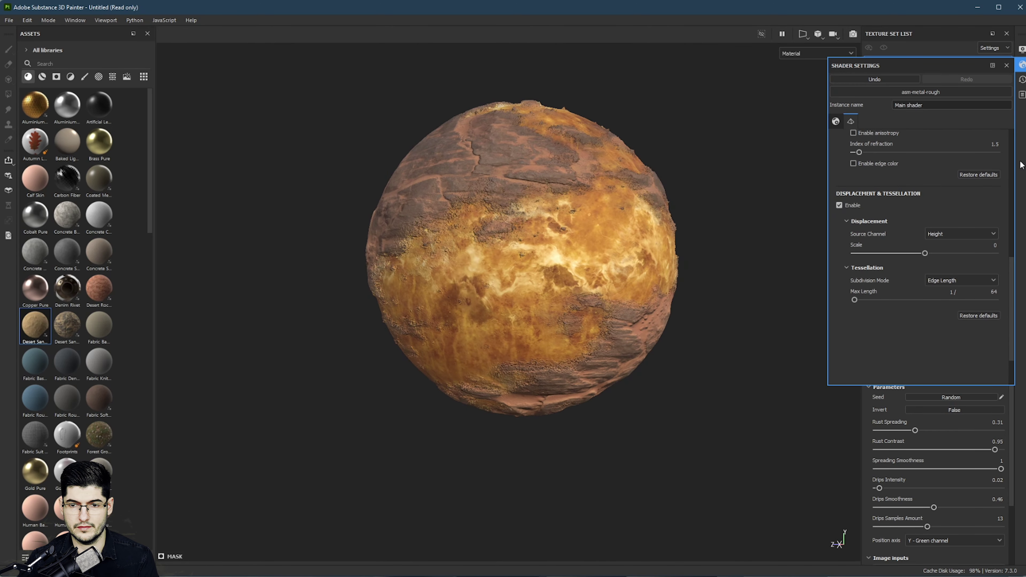
left_click(1021, 65)
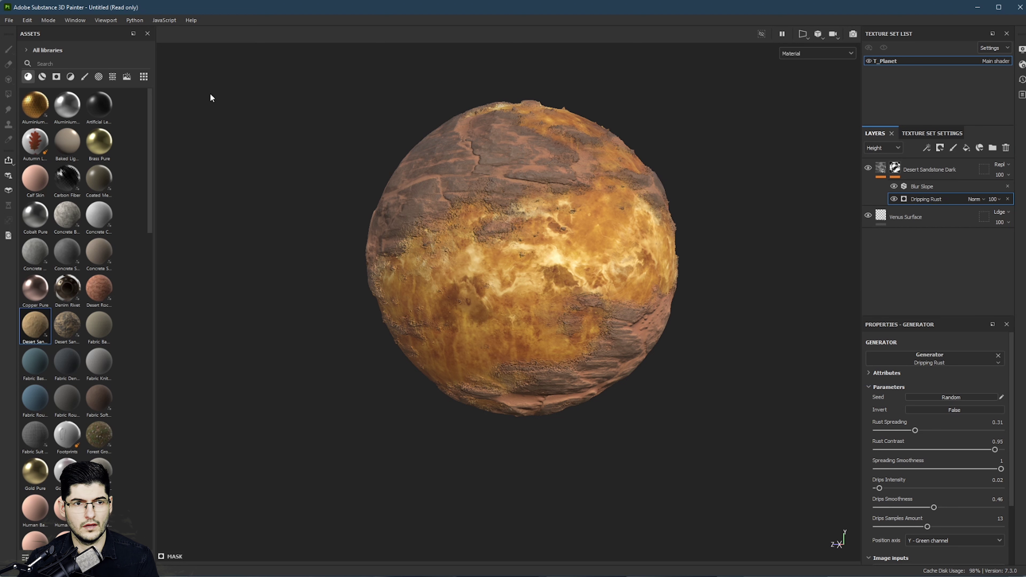
Step: Bake all seven mesh maps for T_Planet at 4096 output size, using the low poly mesh as the high poly mesh
left_click(9, 20)
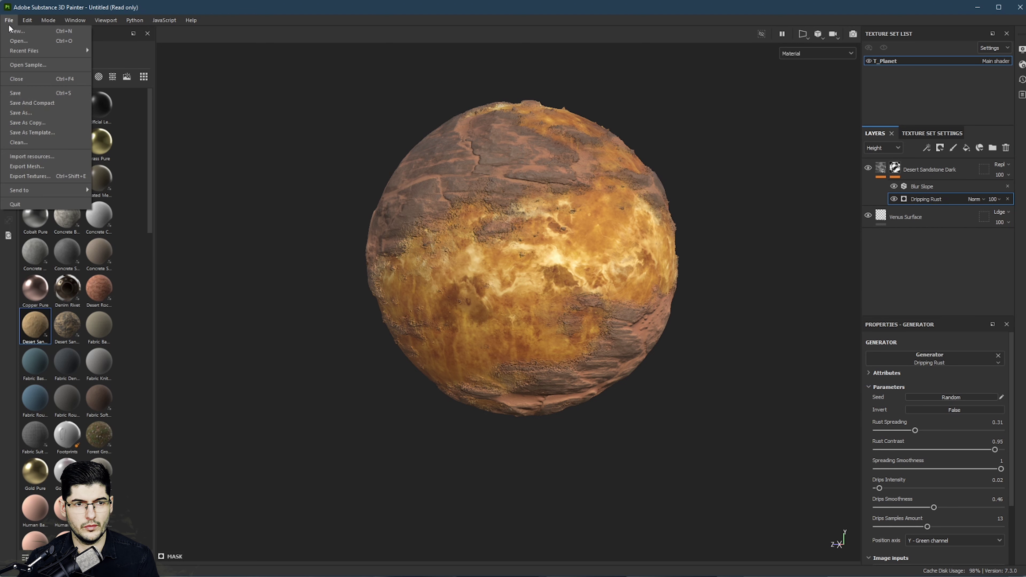
mouse_move(27, 21)
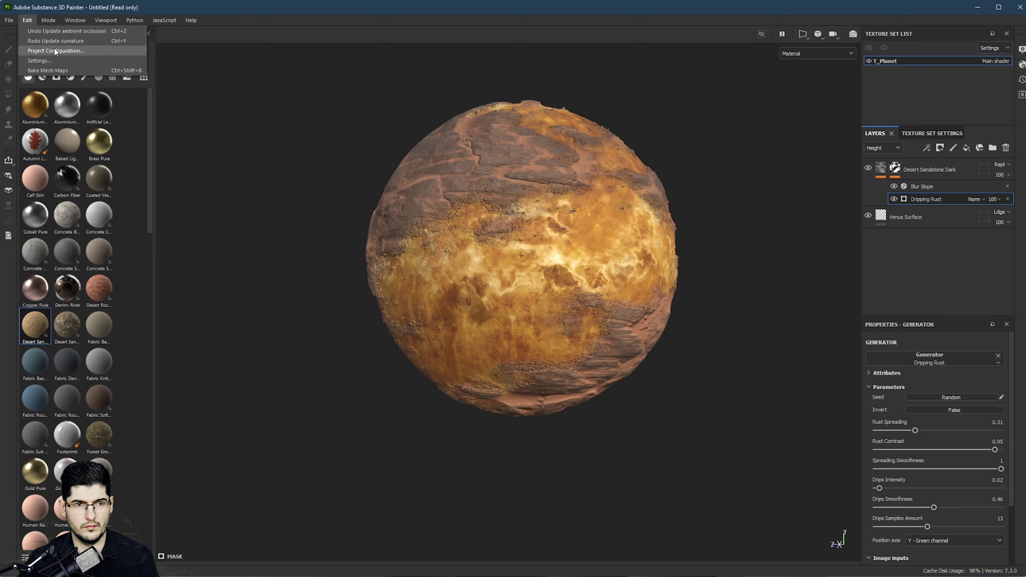
left_click(60, 70)
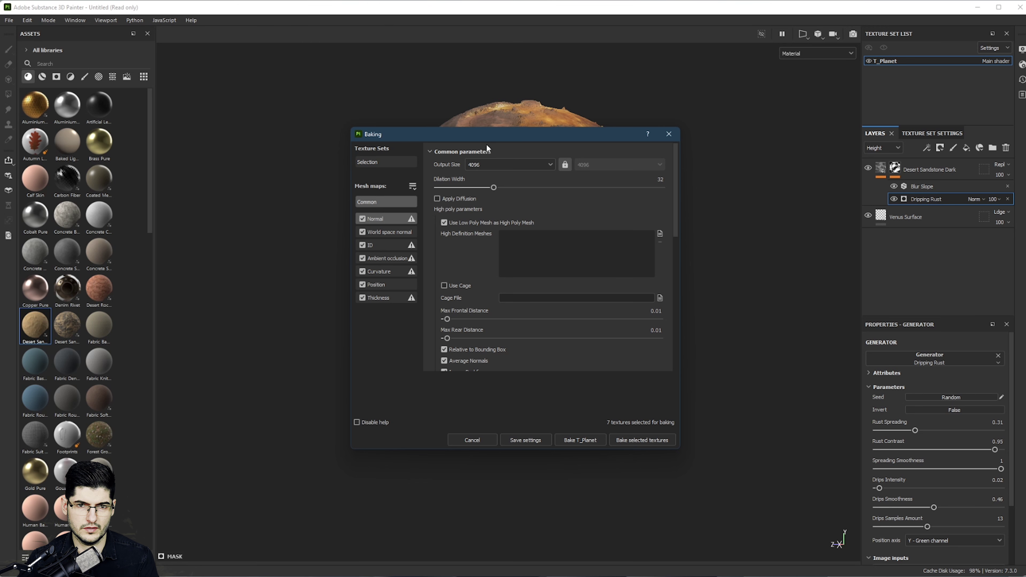
left_click_drag(365, 130, 366, 215)
left_click_drag(450, 213, 552, 231)
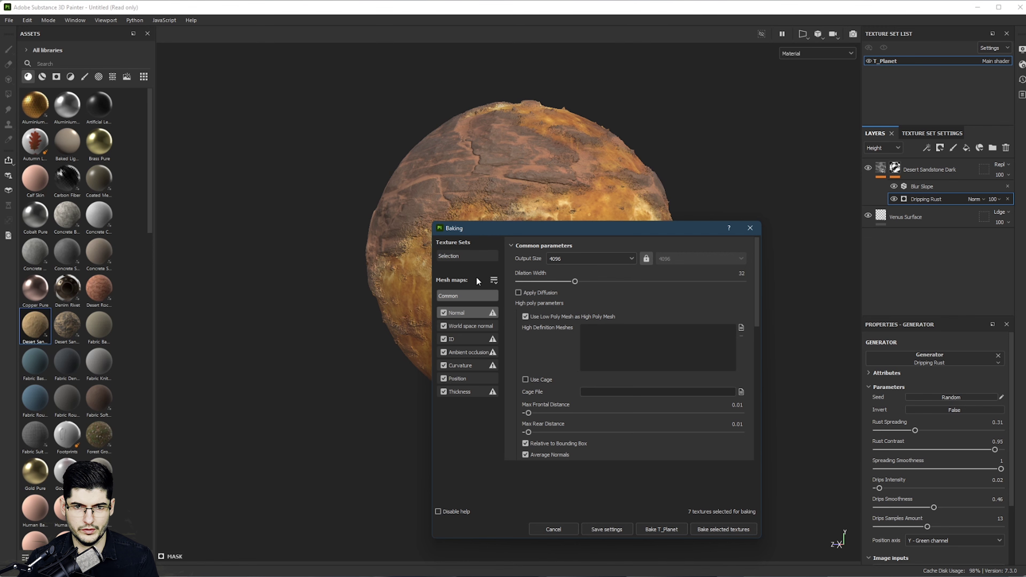
left_click(718, 532)
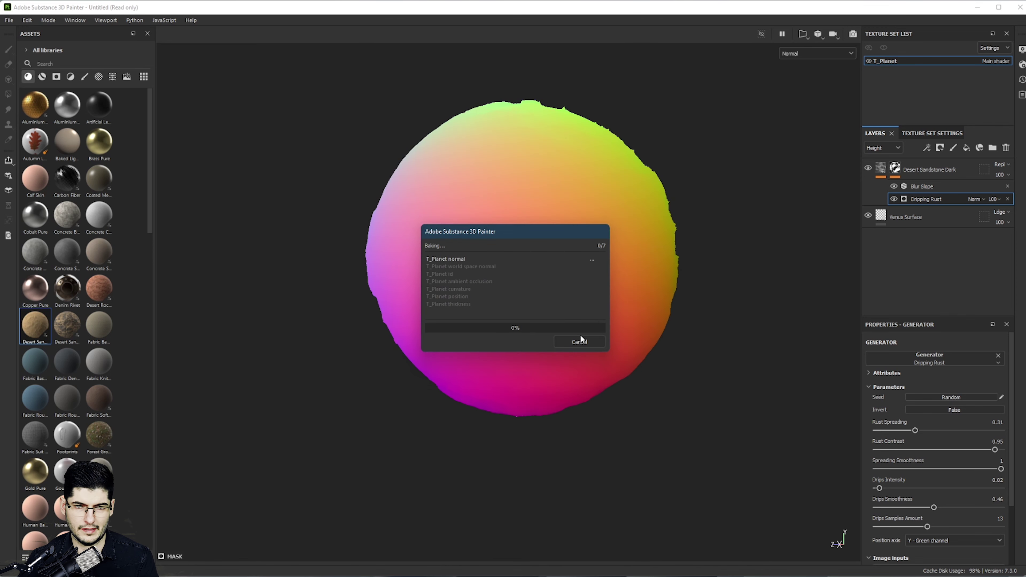
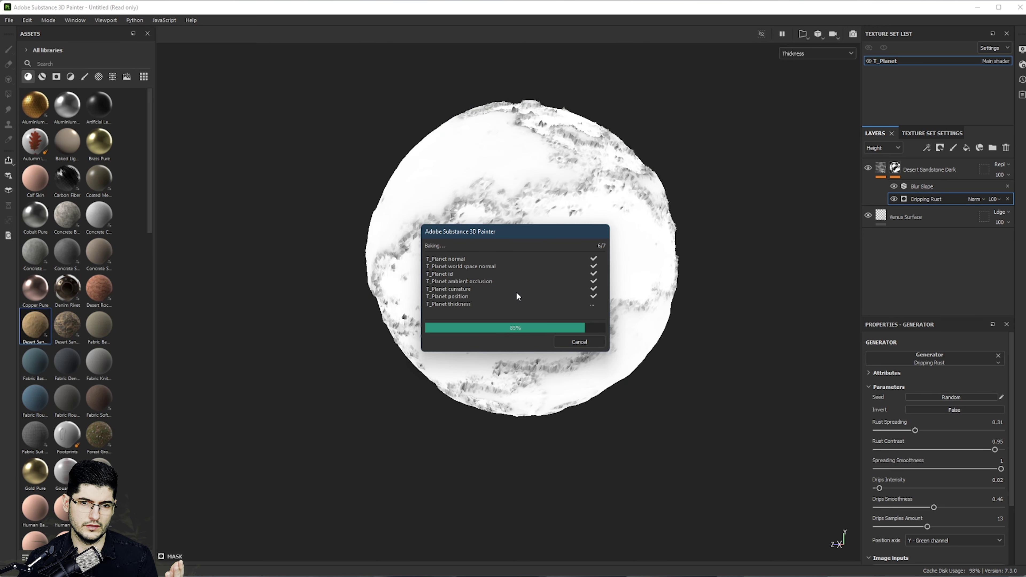
left_click(579, 342)
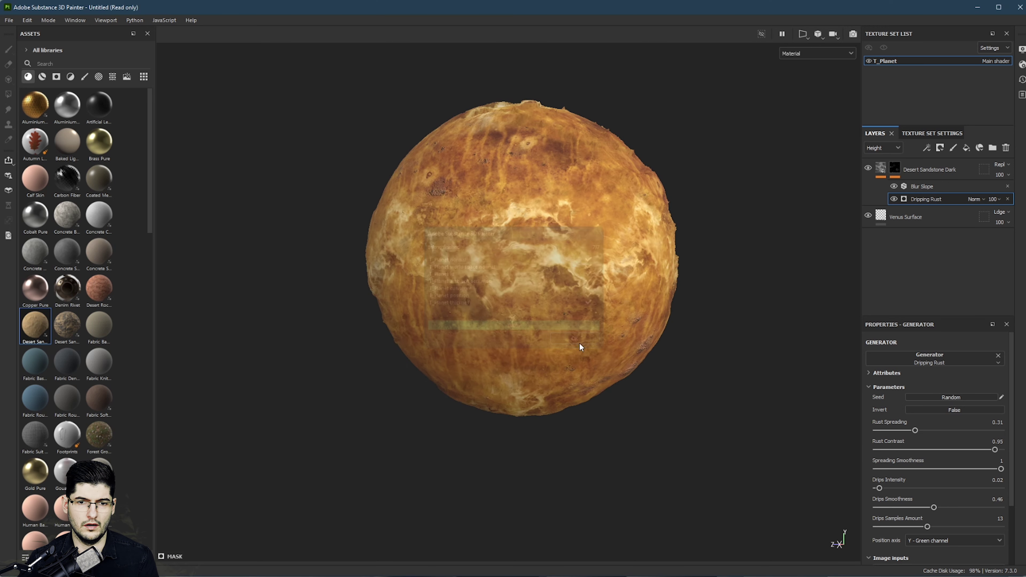
Step: Examine the sandstone mask on the rebaked planet, comparing it with the Blur Slope filter hidden and shown
left_click_drag(580, 340, 539, 194, "alt")
scroll(294, 139, "up", 5)
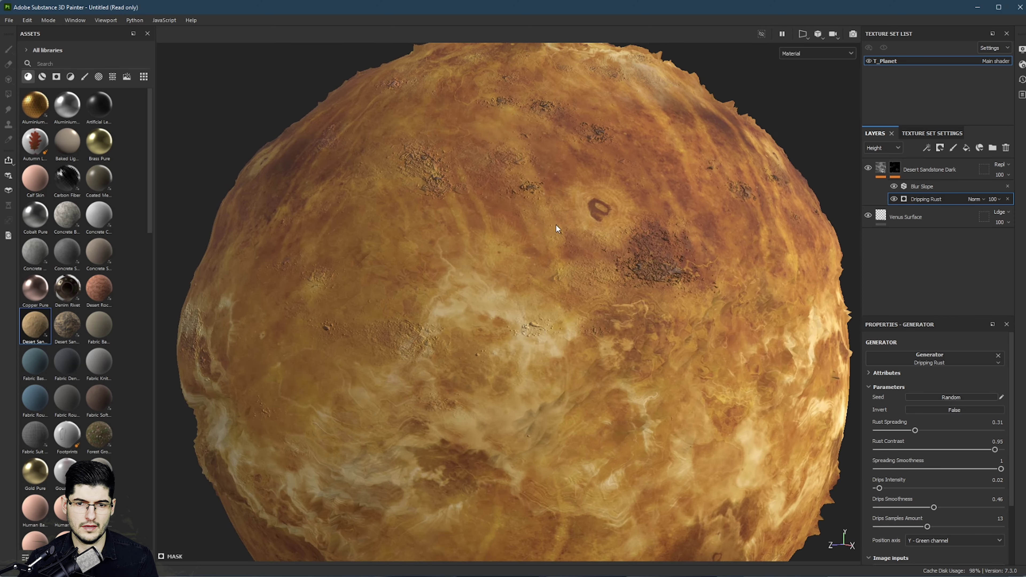
middle_click_drag(556, 226, 354, 183, "alt")
left_click_drag(606, 259, 513, 158, "alt")
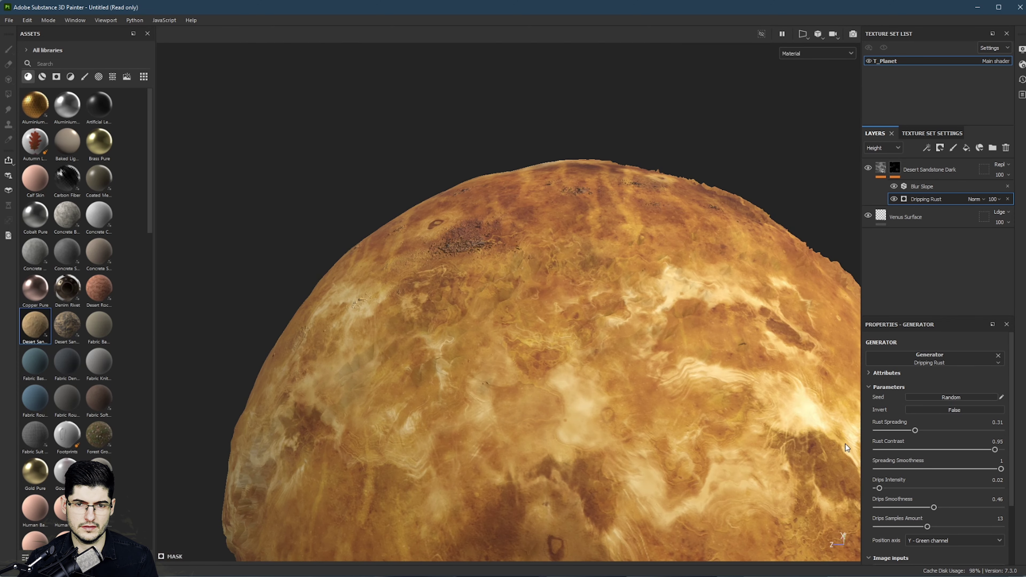
scroll(557, 279, "down", 2)
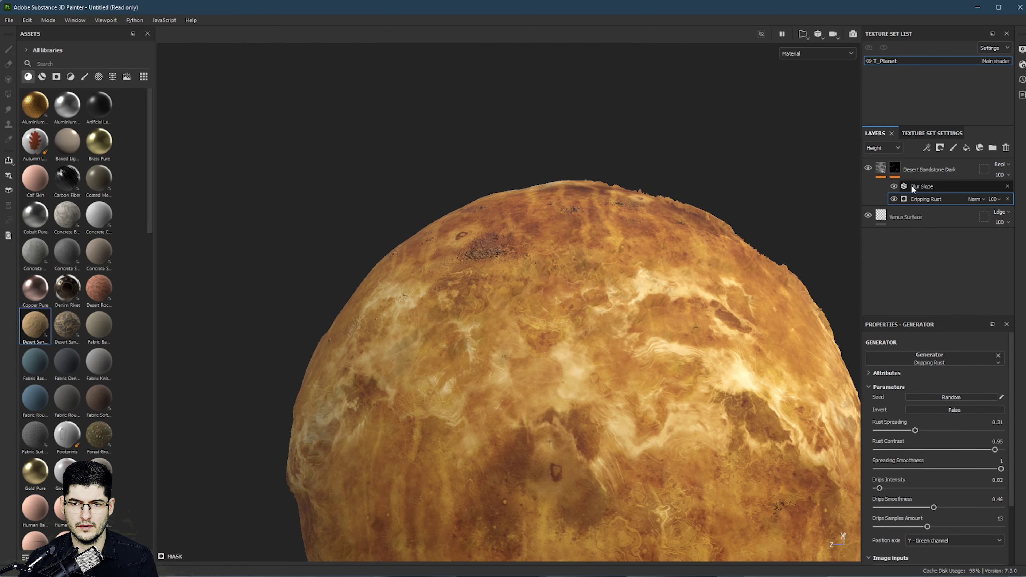
left_click(873, 164)
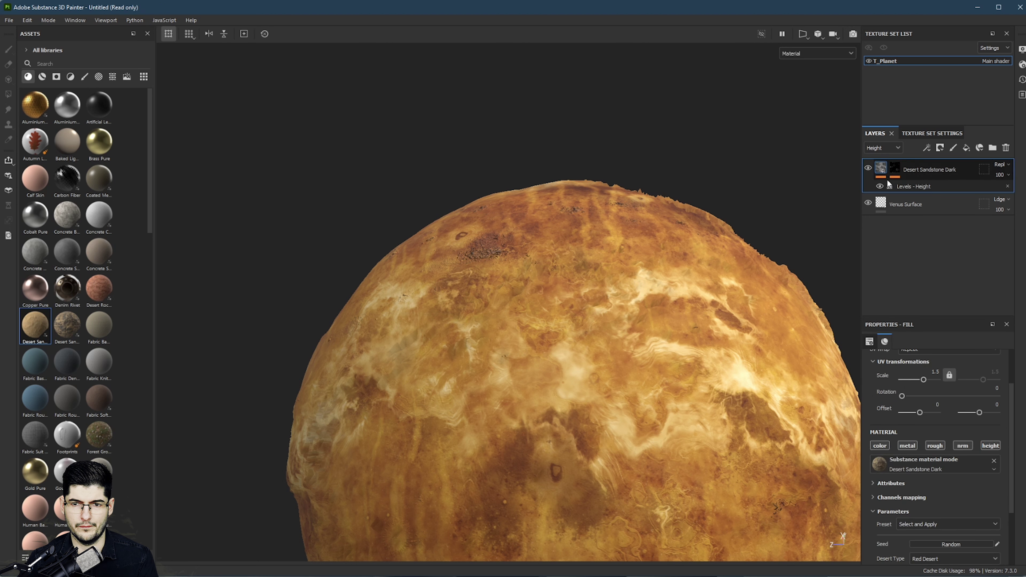
left_click(910, 186)
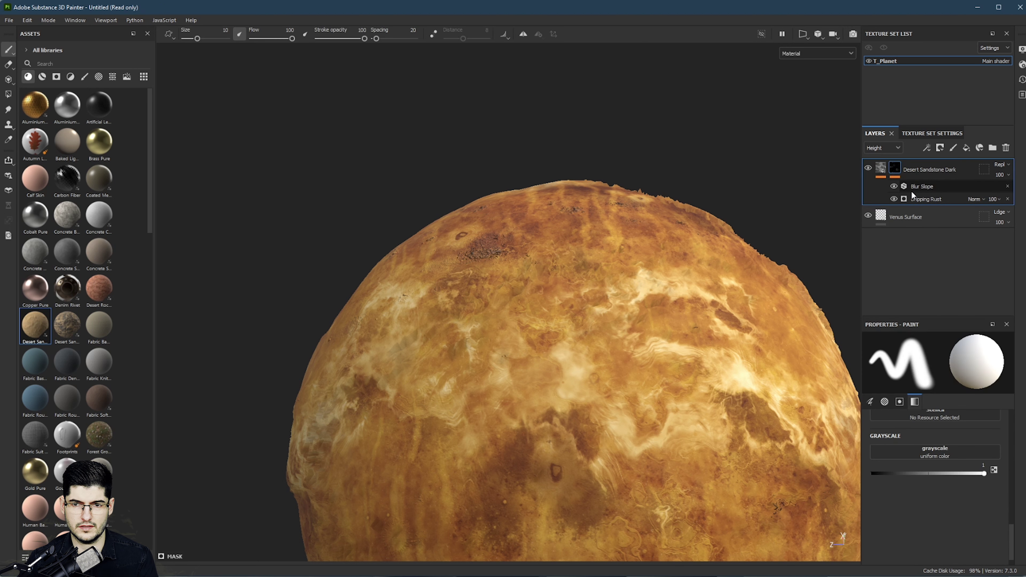
left_click(925, 199)
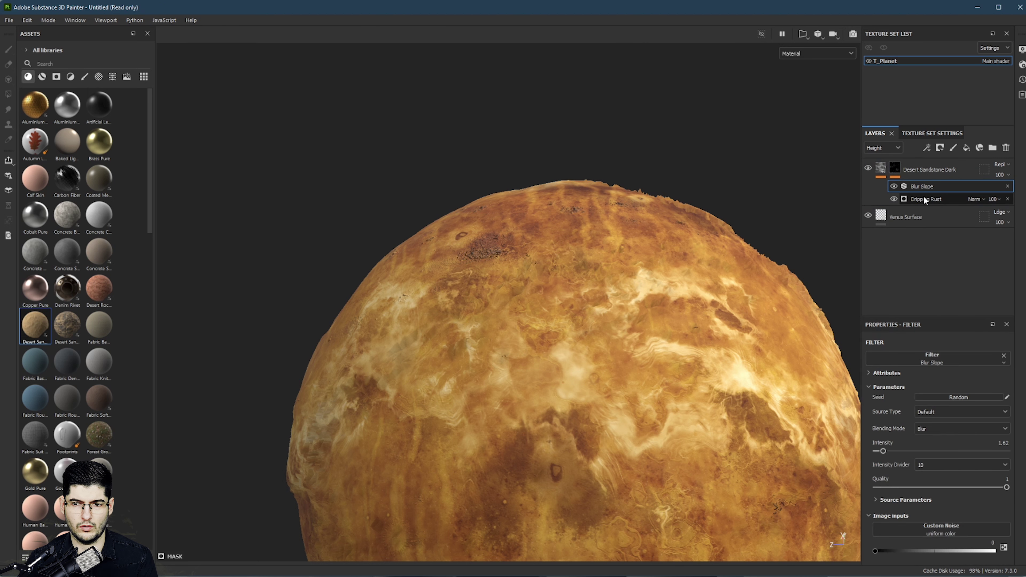
left_click(894, 186)
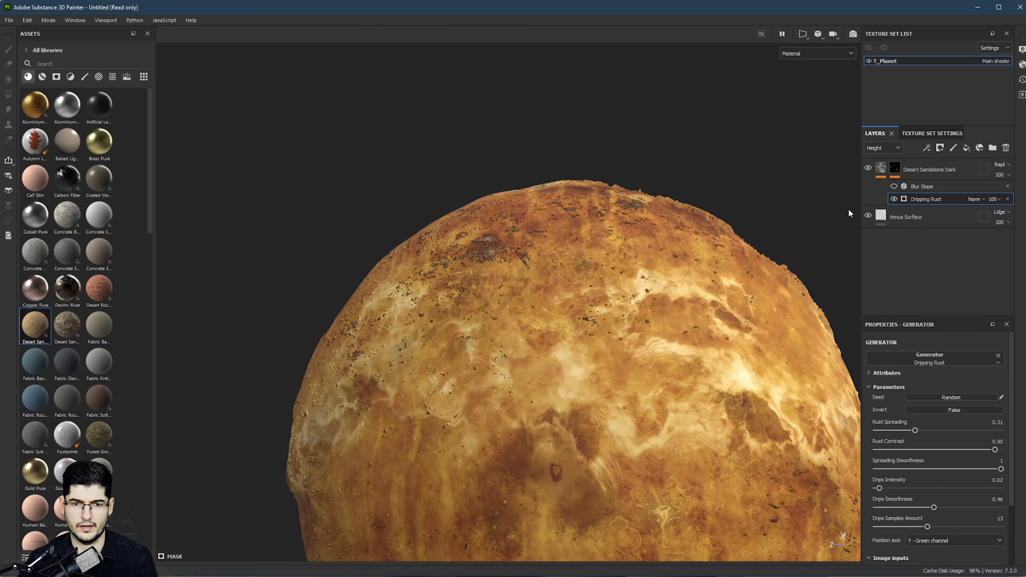
left_click_drag(700, 228, 690, 272, "alt")
left_click(894, 186)
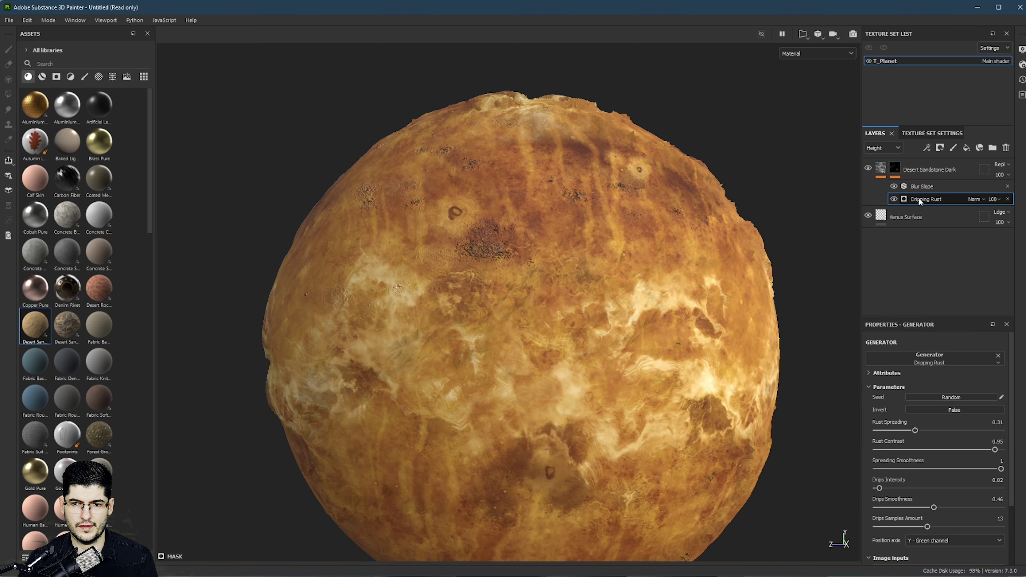
Step: Set the Dripping Rust generator's Rust Spreading to 0.66 and check the sandstone coverage around the planet
left_click_drag(937, 430, 958, 436)
scroll(571, 309, "down", 2)
left_click_drag(571, 309, 574, 267, "alt")
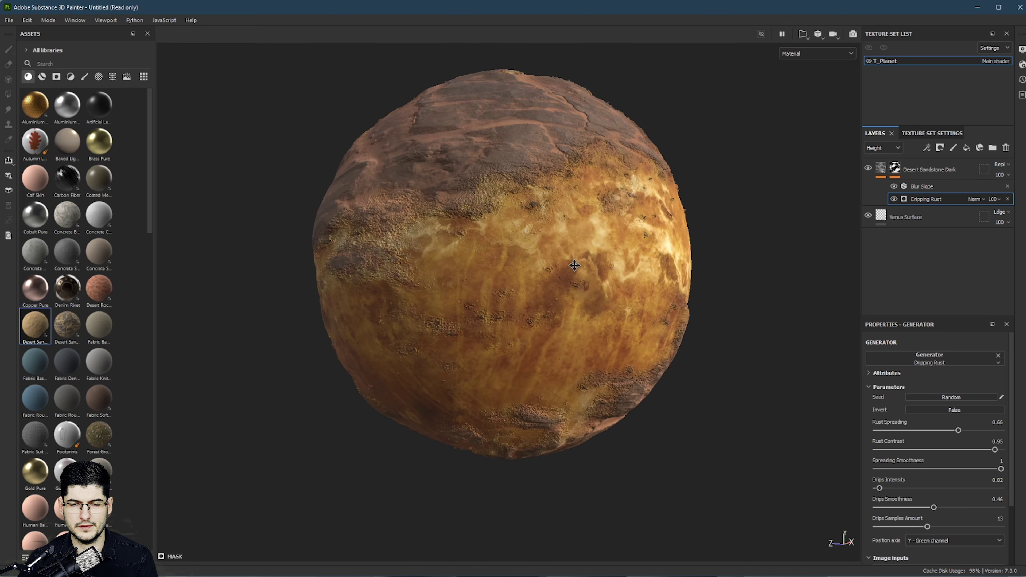
scroll(544, 290, "up", 6)
scroll(474, 210, "down", 4)
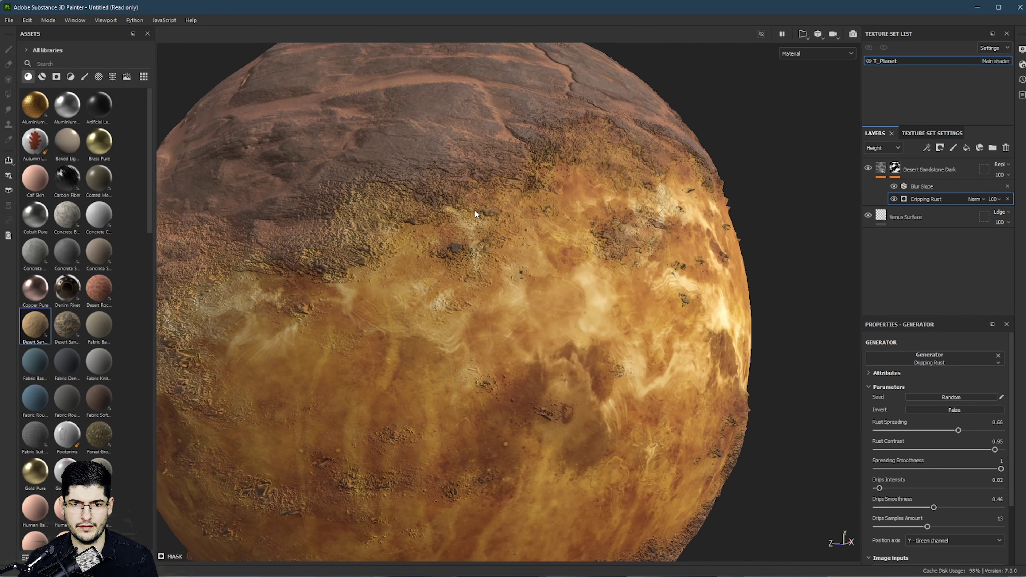
left_click_drag(475, 210, 404, 205, "alt")
middle_click_drag(662, 177, 664, 185, "alt")
left_click_drag(664, 186, 428, 155, "alt")
scroll(995, 503, "down", 2)
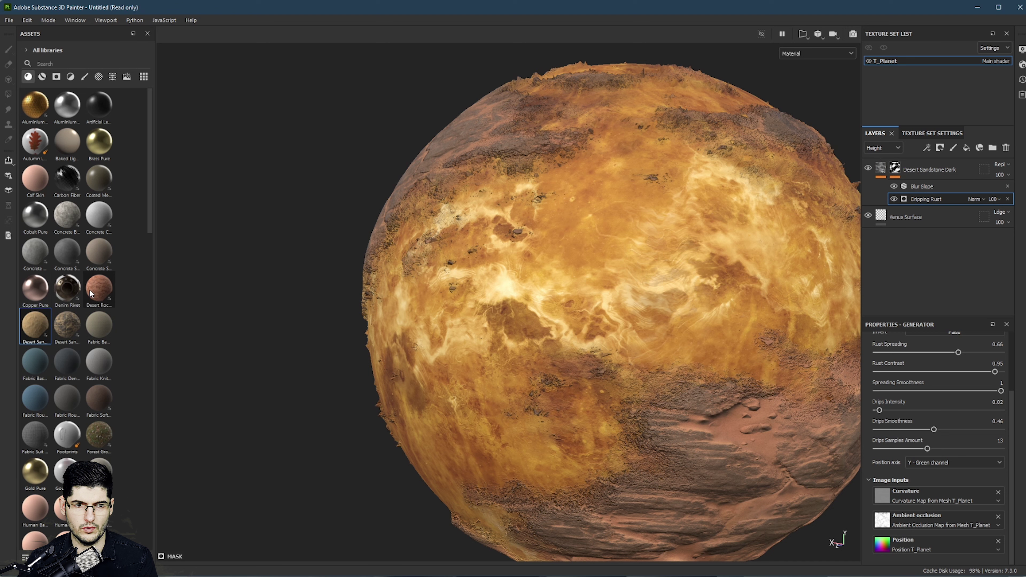
Step: Add the Desert Rock Porous material to the planet as the uppermost fill layer and set its projection to Tri-planar
left_click_drag(90, 291, 698, 215)
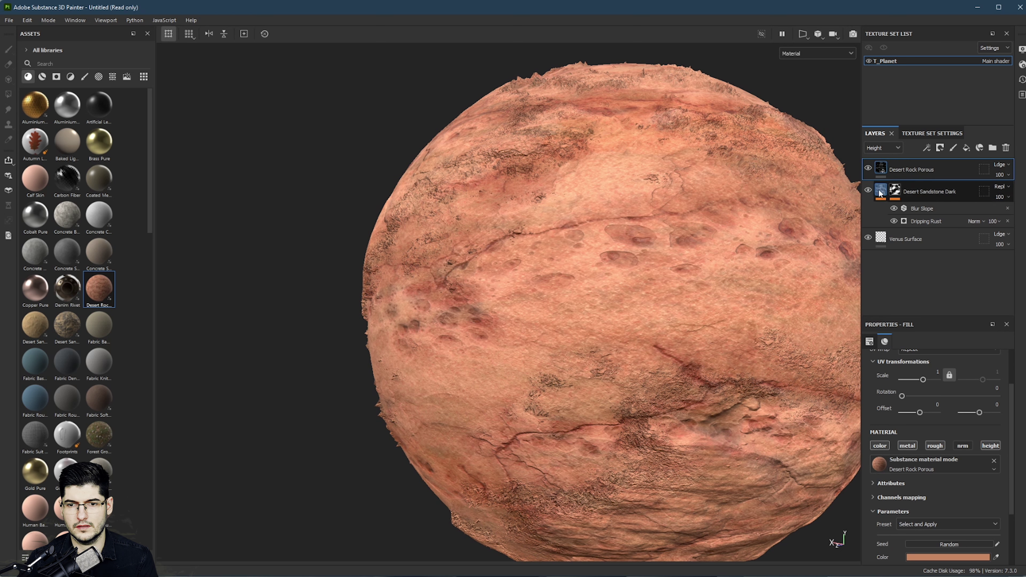
scroll(910, 378, "up", 2)
left_click(909, 378)
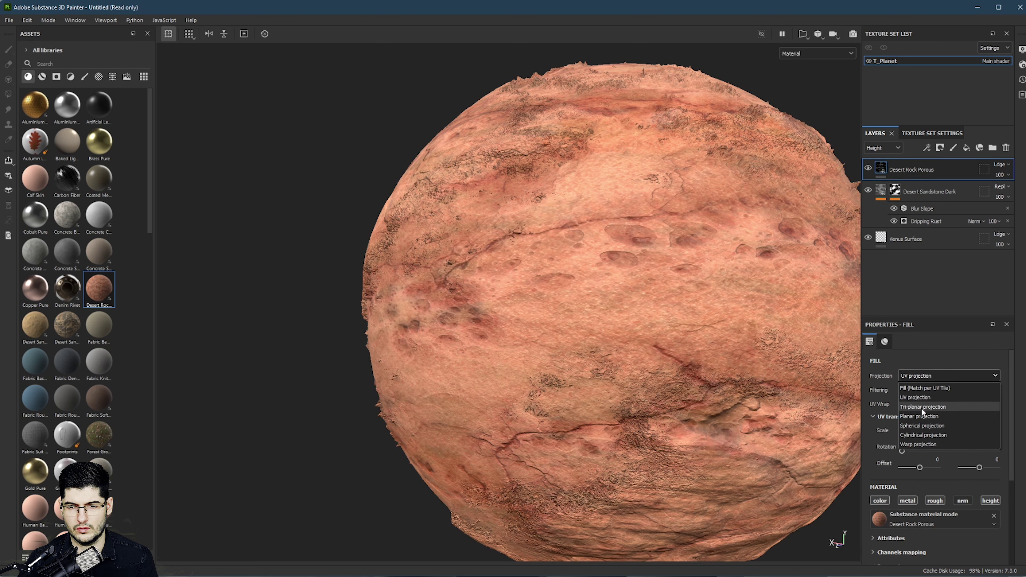
left_click(921, 407)
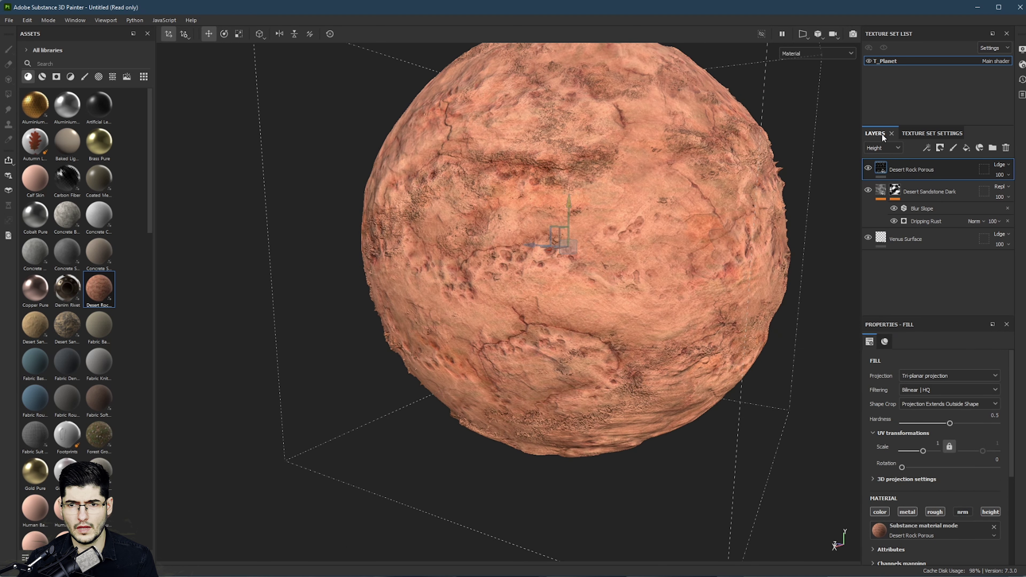
Step: Try a Curvature generator on the Desert Rock Porous layer's content and remove it again
right_click(881, 170)
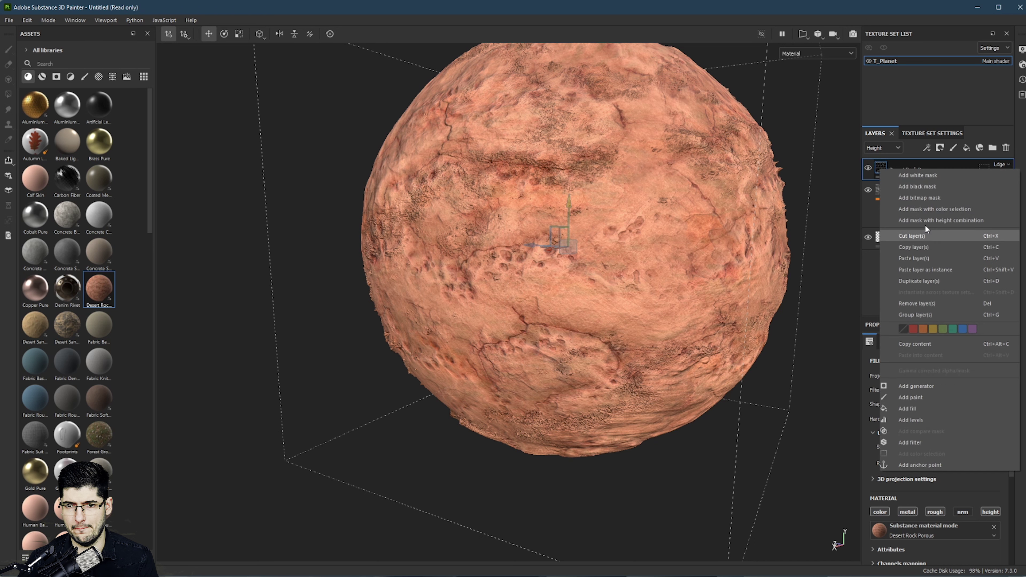
left_click(925, 384)
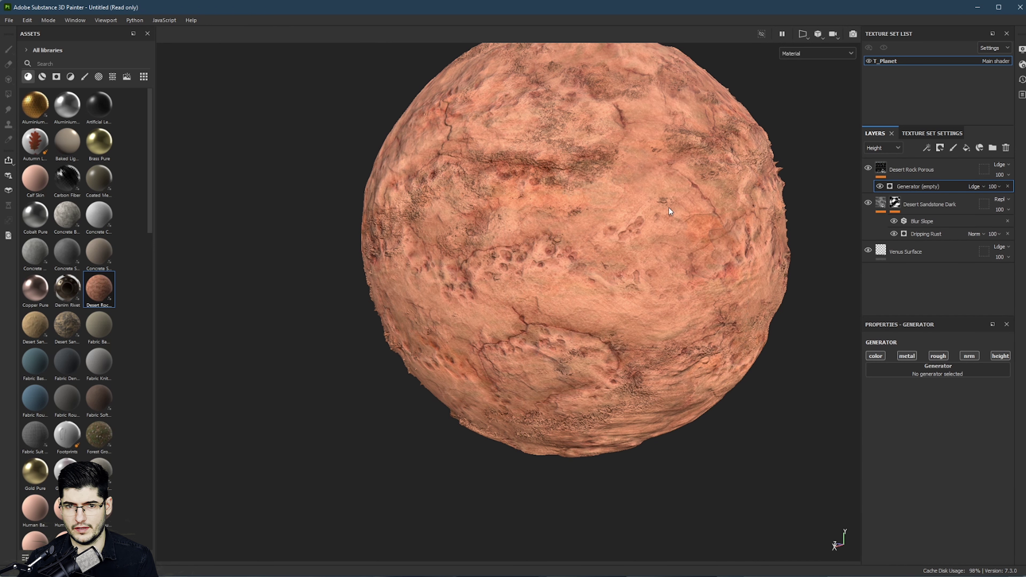
left_click(912, 369)
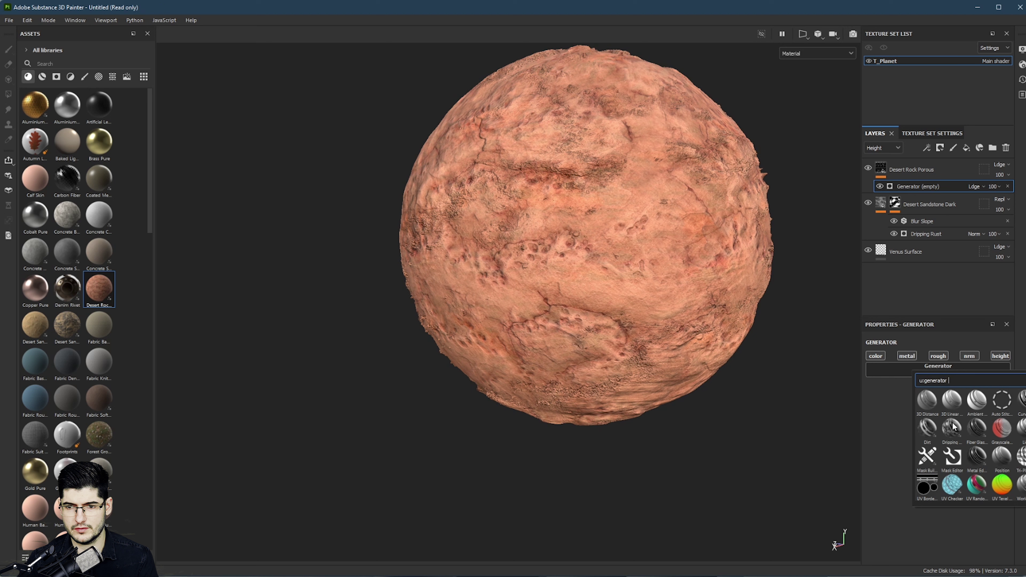
left_click(1021, 406)
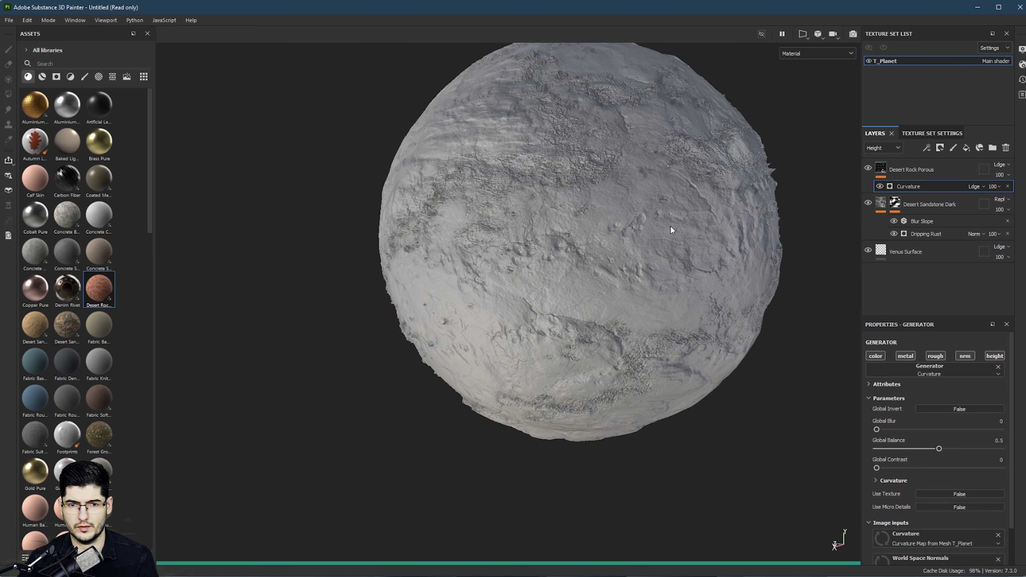
left_click_drag(670, 222, 585, 263, "alt")
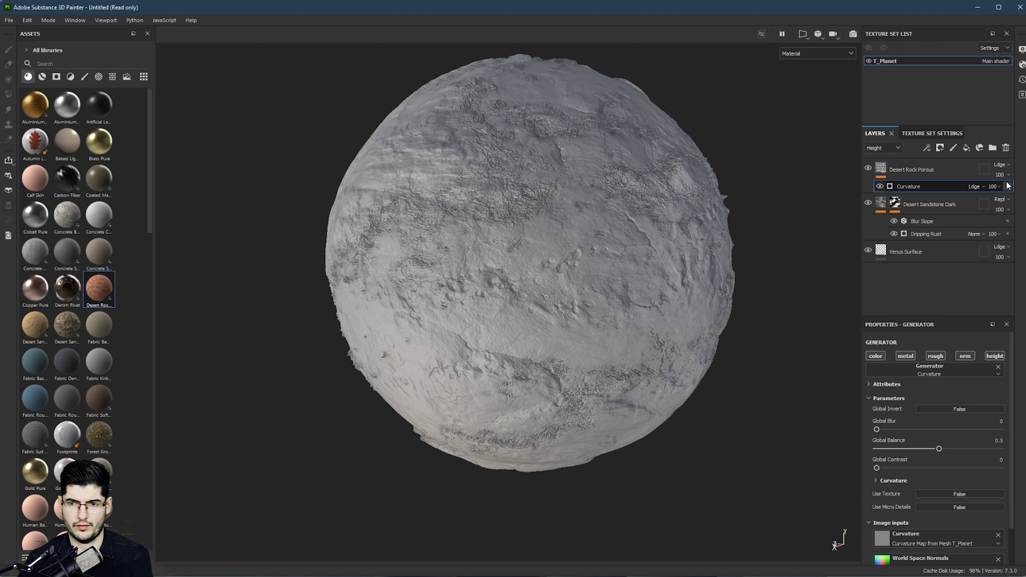
left_click(926, 169)
Step: Add a black mask with an empty generator to the Desert Rock Porous layer
right_click(880, 168)
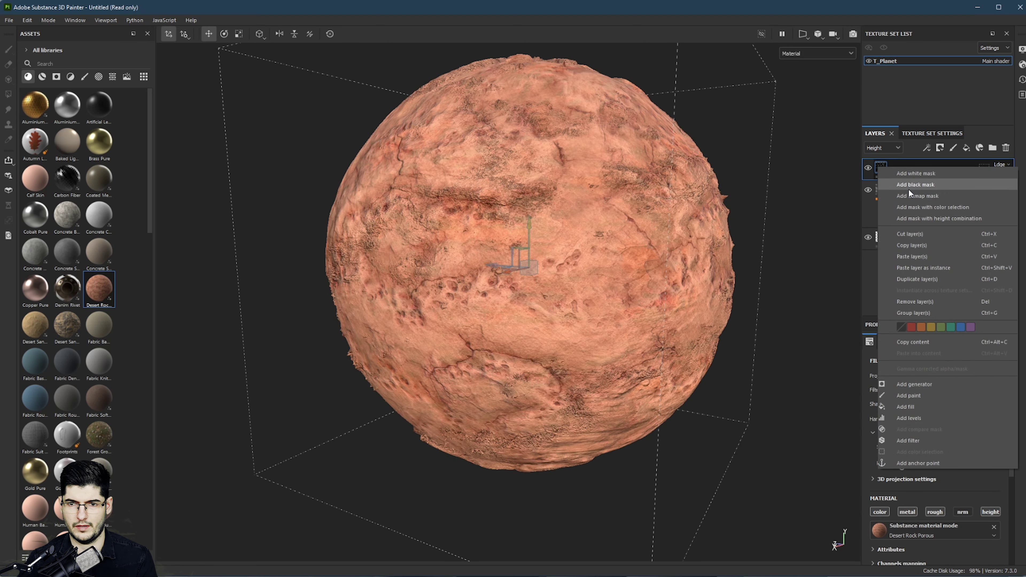
left_click(908, 188)
right_click(893, 168)
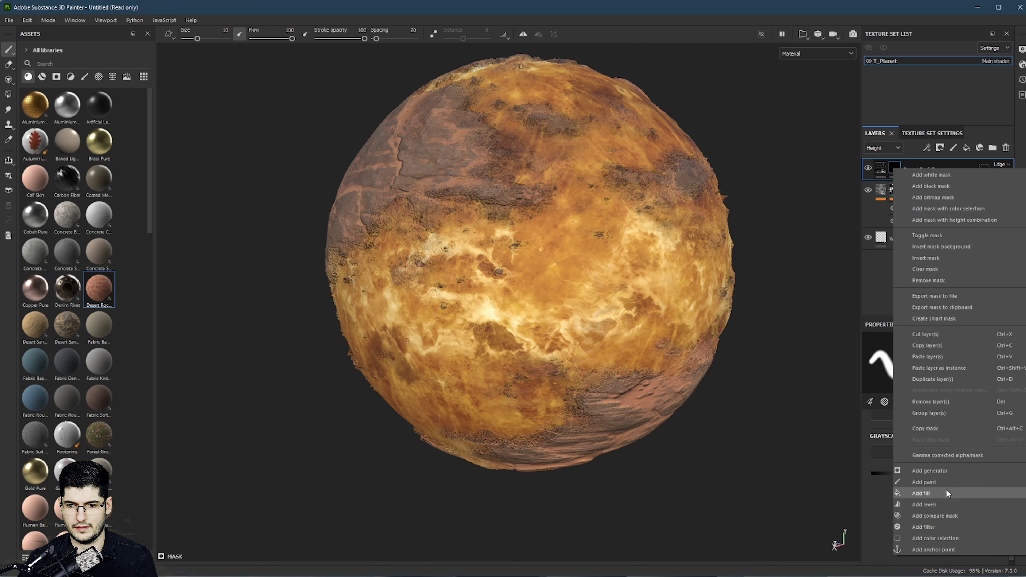
left_click(964, 470)
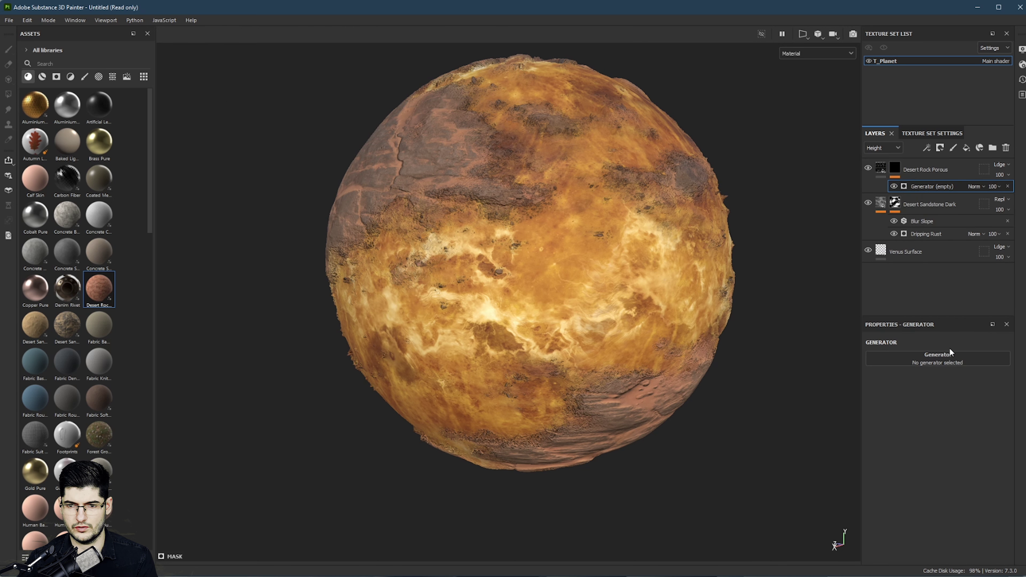
Step: Try the Curvature generator in the Desert Rock Porous mask with Global Blur 0.91 and Global Balance 0.17
left_click(950, 358)
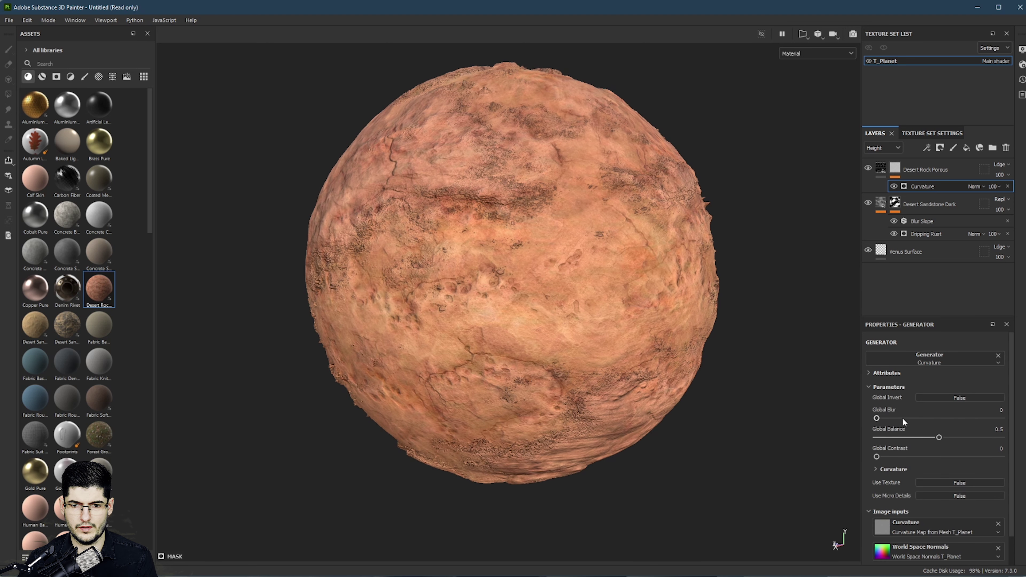
left_click_drag(912, 418, 897, 438)
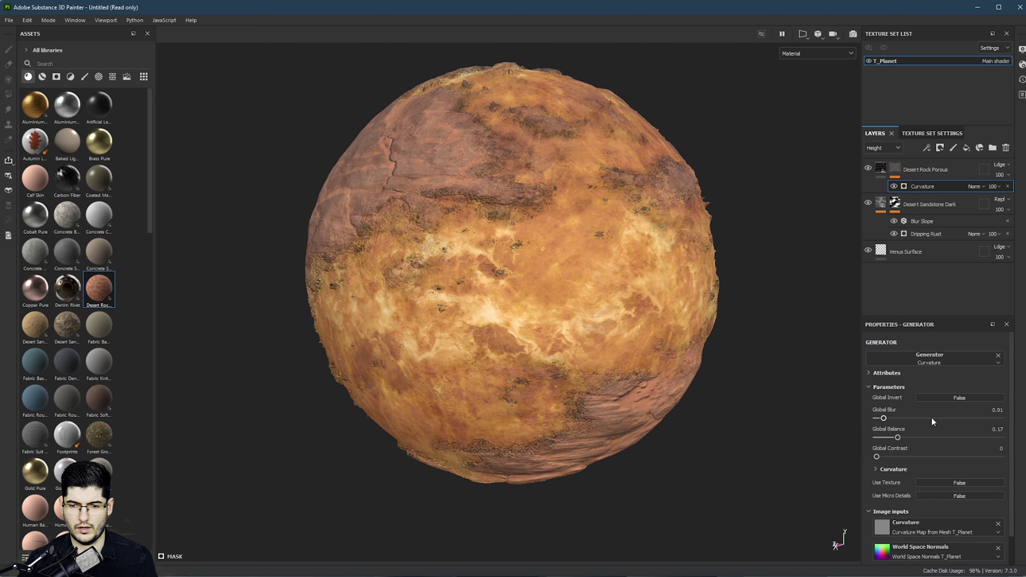
scroll(939, 484, "down", 1)
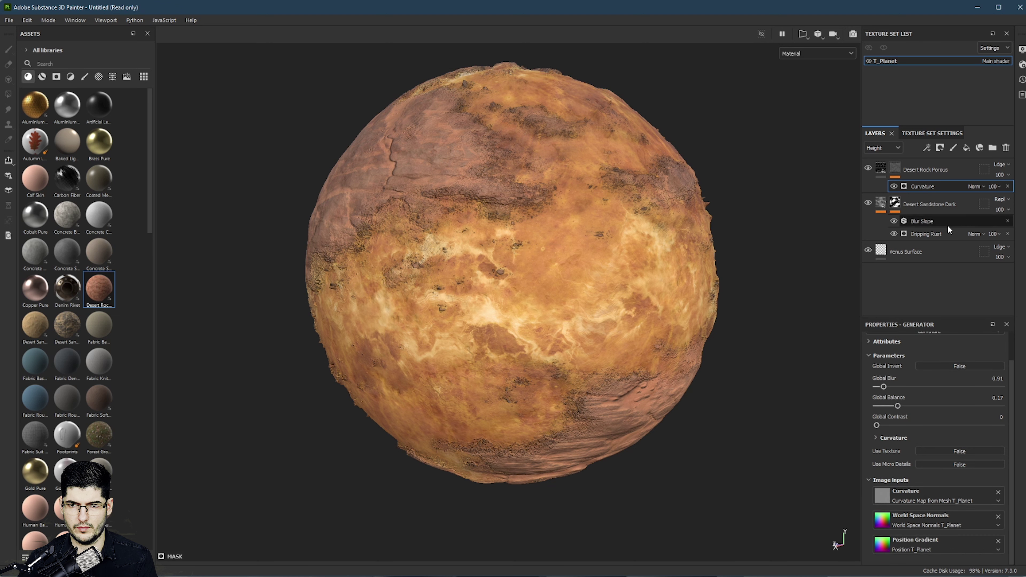
scroll(938, 344, "up", 1)
Step: Switch the Desert Rock Porous mask's generator to Ambient Occlusion and set its Global Balance to 0.09
left_click(925, 359)
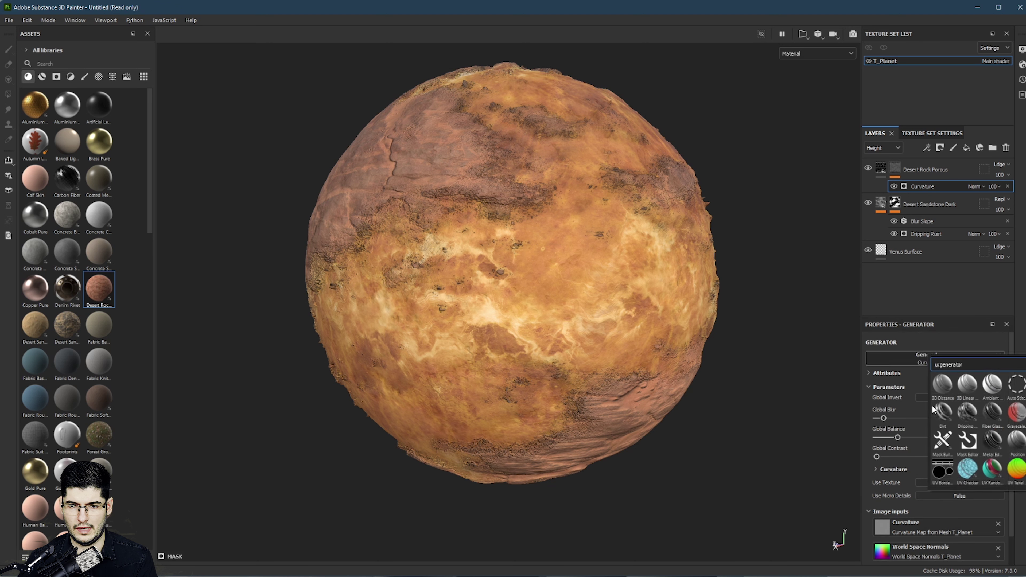
left_click(992, 384)
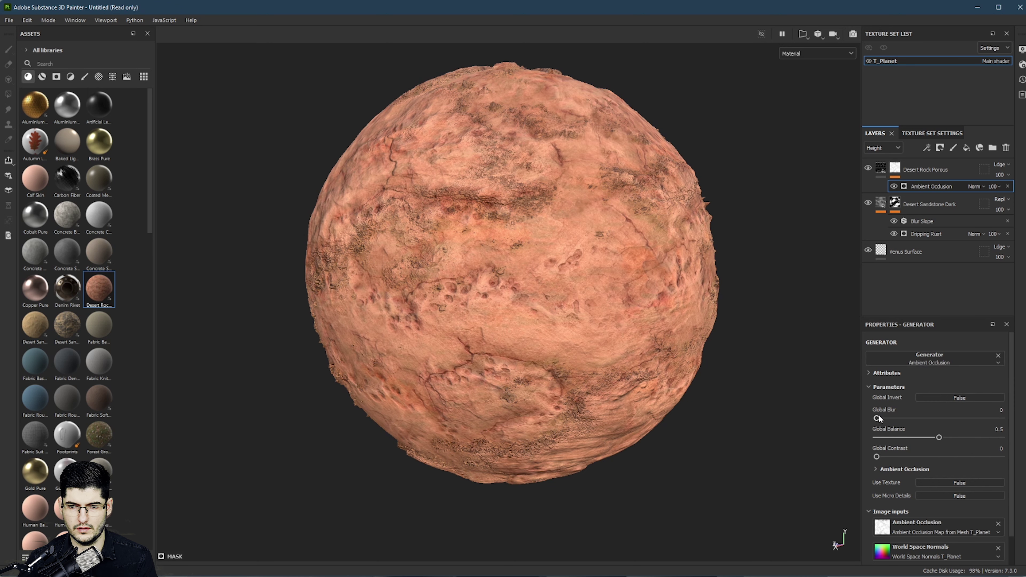
mouse_move(879, 415)
left_mouse_down()
mouse_move(974, 426)
mouse_move(877, 434)
left_mouse_up()
left_click_drag(940, 439, 887, 440)
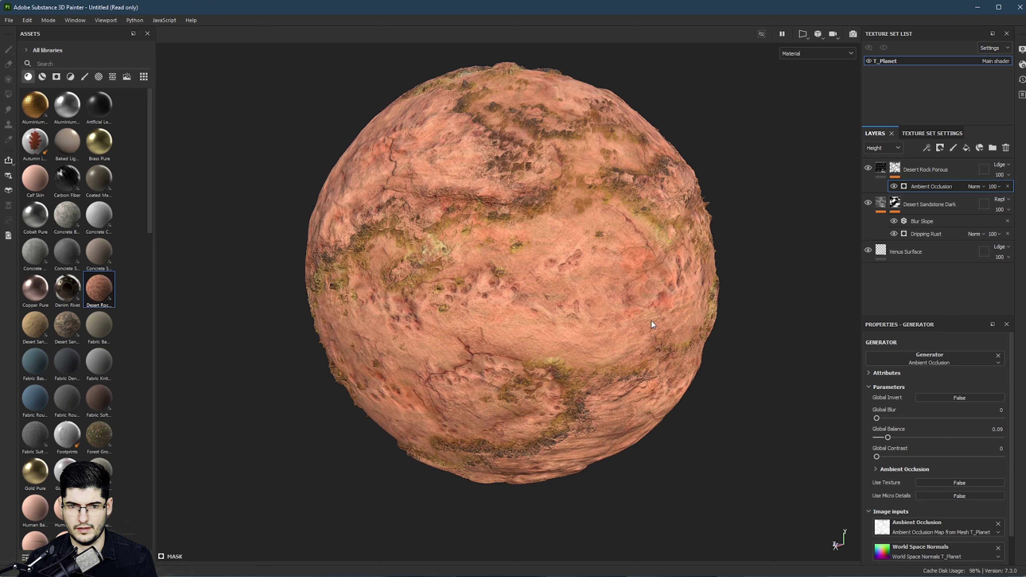
Step: Invert the Desert Rock Porous mask's Ambient Occlusion generator and set its Global Balance to 0.05 and Global Blur to 1.75
scroll(317, 288, "up", 5)
left_click_drag(317, 288, 587, 383, "alt")
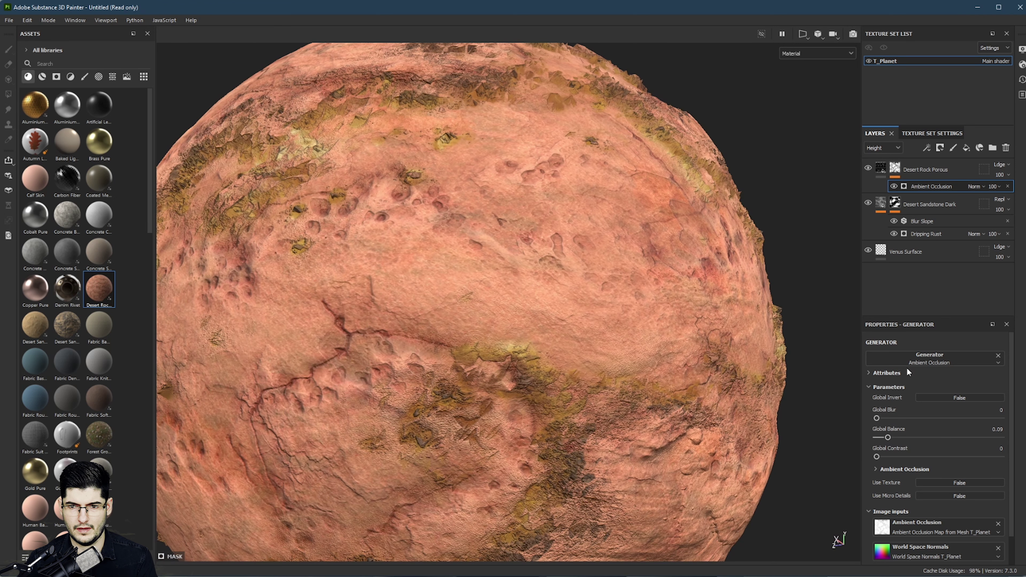
left_click(954, 399)
scroll(551, 321, "down", 3)
left_click_drag(555, 272, 551, 313, "alt")
scroll(550, 312, "up", 2)
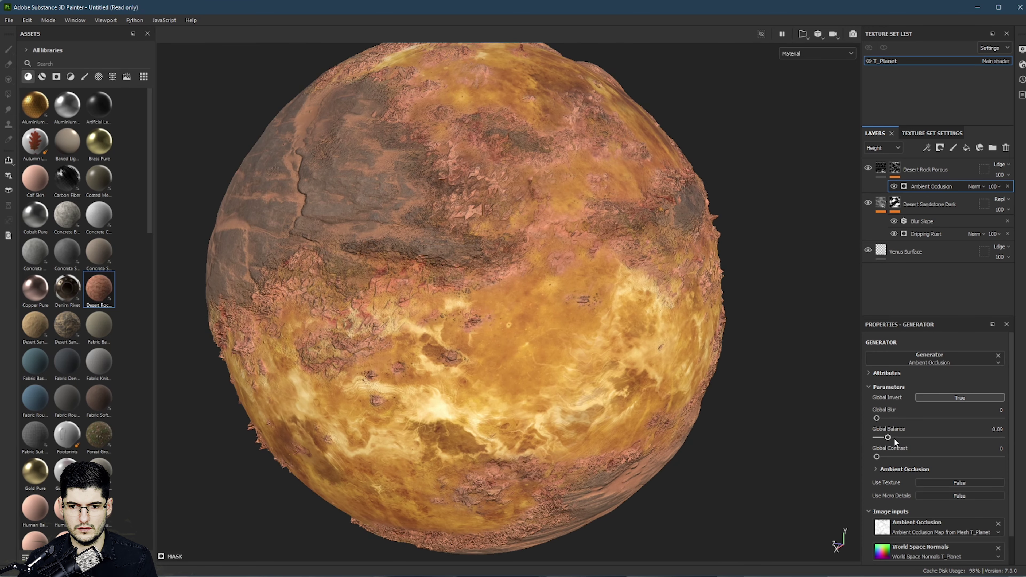
left_click_drag(892, 439, 839, 455)
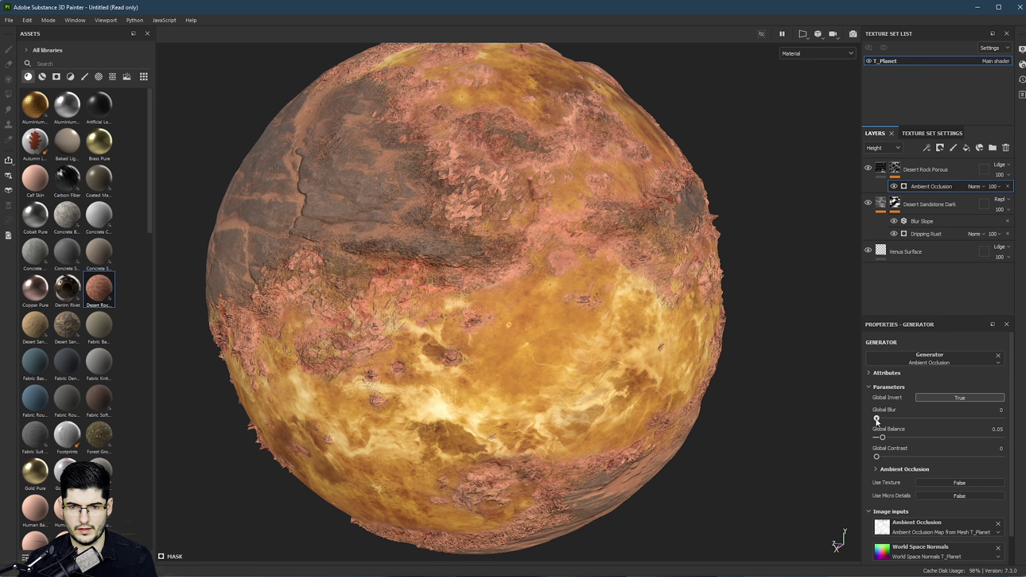
mouse_move(876, 421)
left_mouse_down()
mouse_move(909, 429)
mouse_move(889, 426)
left_mouse_up()
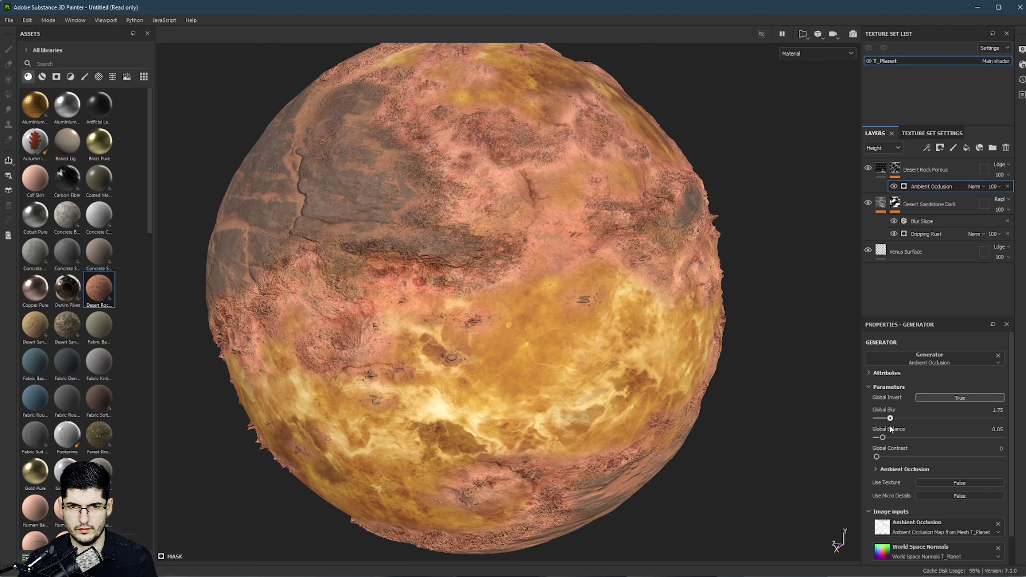
Step: Examine the inverted porous rock mask's coverage over the planet from several angles and close up
scroll(348, 286, "down", 5)
left_click_drag(348, 286, 398, 295, "alt")
middle_click_drag(397, 295, 375, 201, "alt")
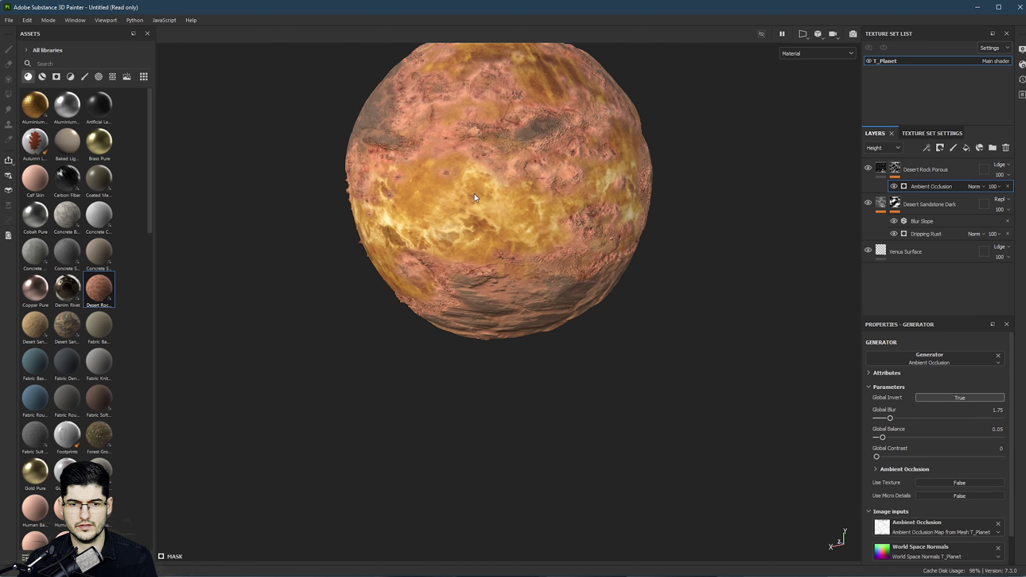
scroll(474, 194, "up", 4)
right_click_drag(528, 214, 476, 245, "shift")
left_click_drag(515, 238, 606, 198, "alt")
middle_click_drag(460, 263, 627, 371, "alt")
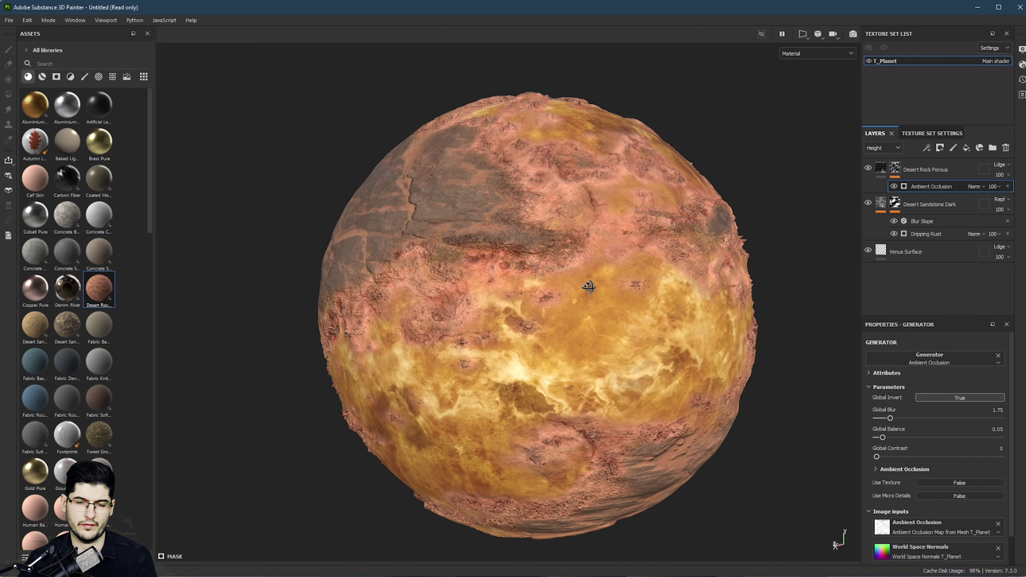
left_click_drag(589, 287, 606, 260, "alt")
right_click_drag(606, 261, 577, 268, "shift")
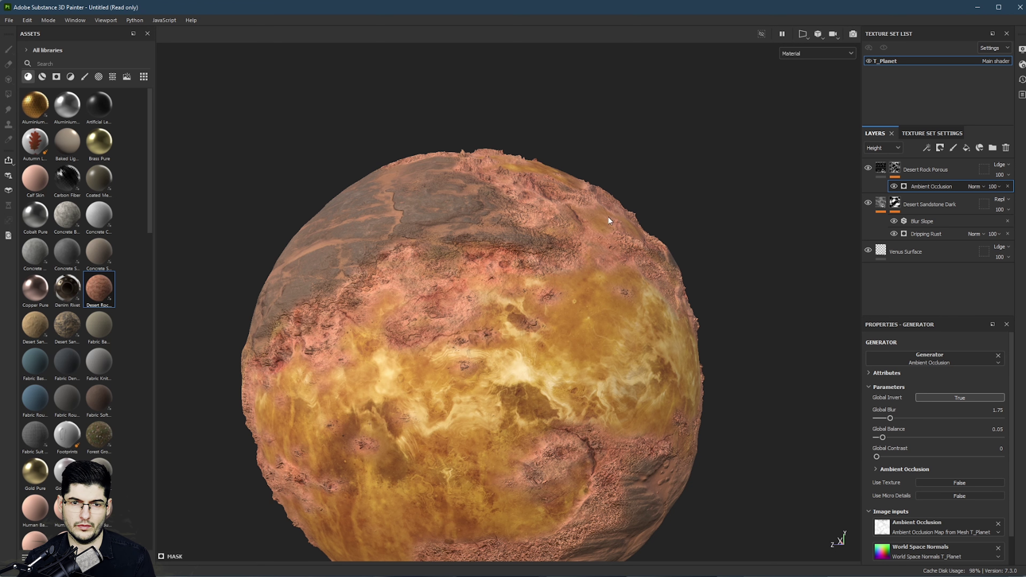
scroll(652, 115, "up", 3)
left_click_drag(648, 121, 529, 266, "alt")
middle_click_drag(528, 266, 507, 290, "alt")
scroll(505, 290, "up", 1)
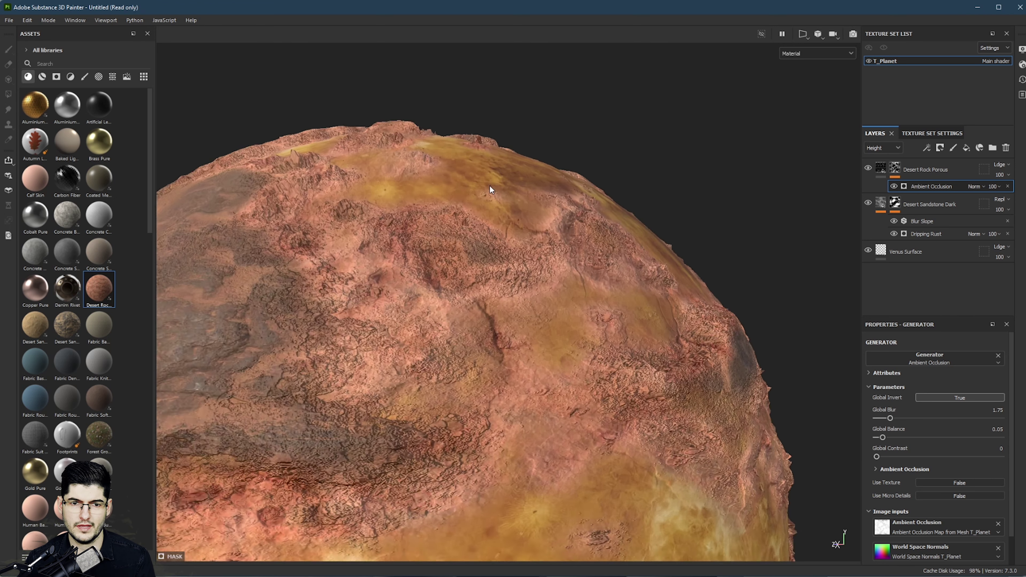
left_click_drag(489, 186, 373, 275, "alt")
scroll(422, 280, "down", 3)
left_click_drag(582, 267, 752, 234, "alt")
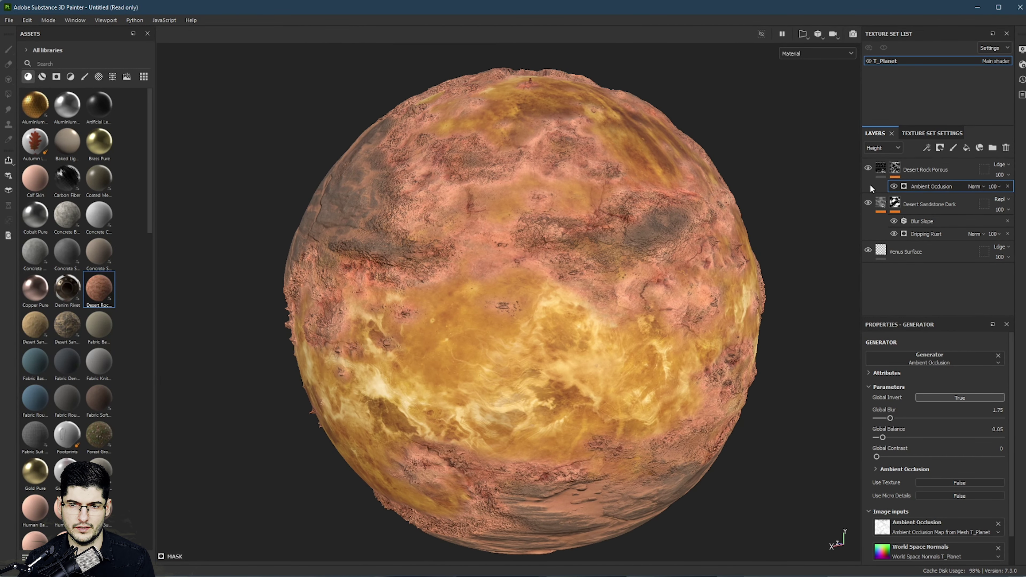
Step: Apply the Rock Desert Clean preset to the Desert Rock Porous layer's material
left_click(881, 168)
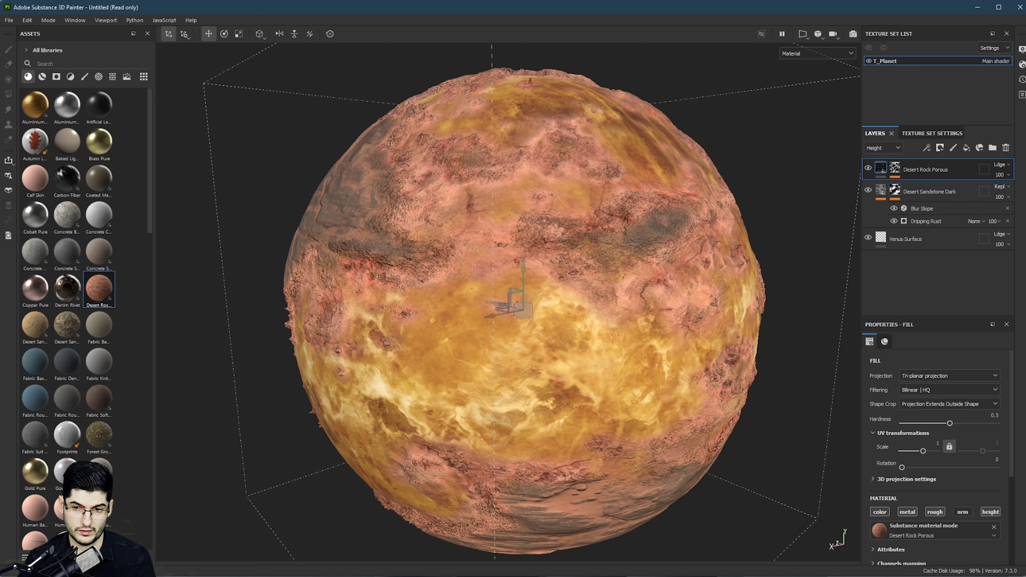
scroll(924, 465, "down", 3)
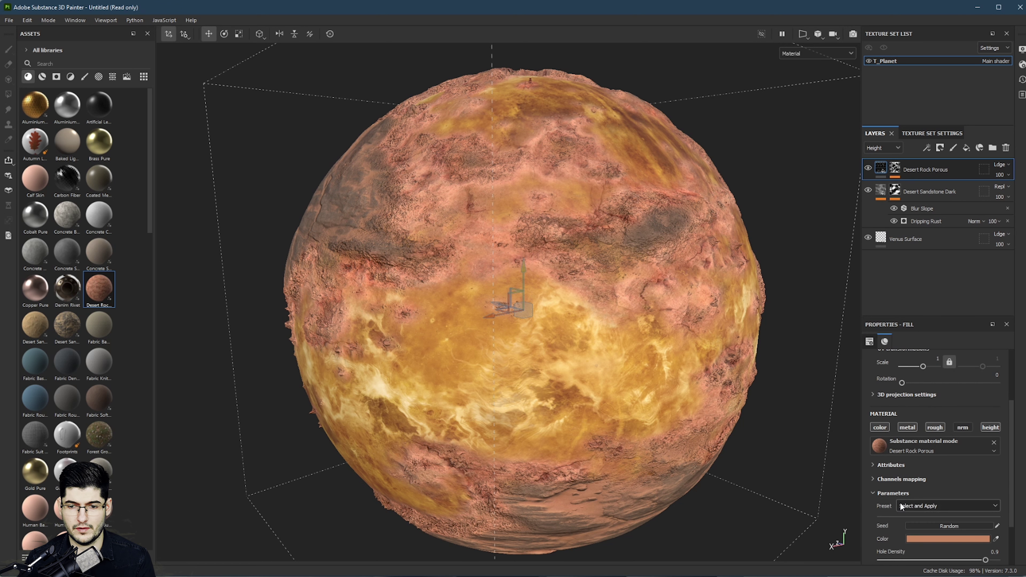
left_click(910, 506)
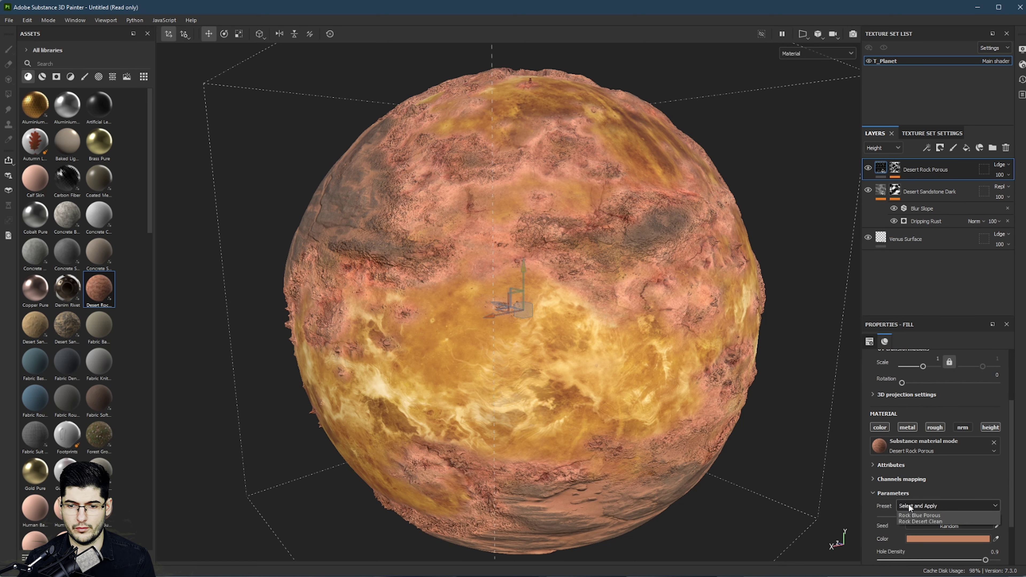
left_click(922, 522)
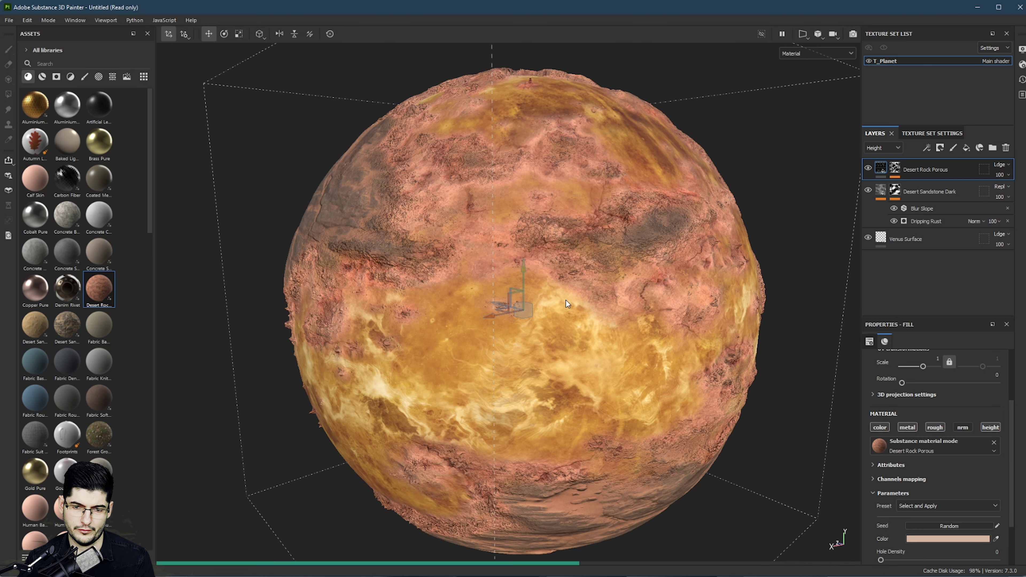
Step: Examine how the recoloured rock blends with the sandstone and Venus surface on all sides of the planet
middle_click_drag(285, 331, 311, 270, "alt")
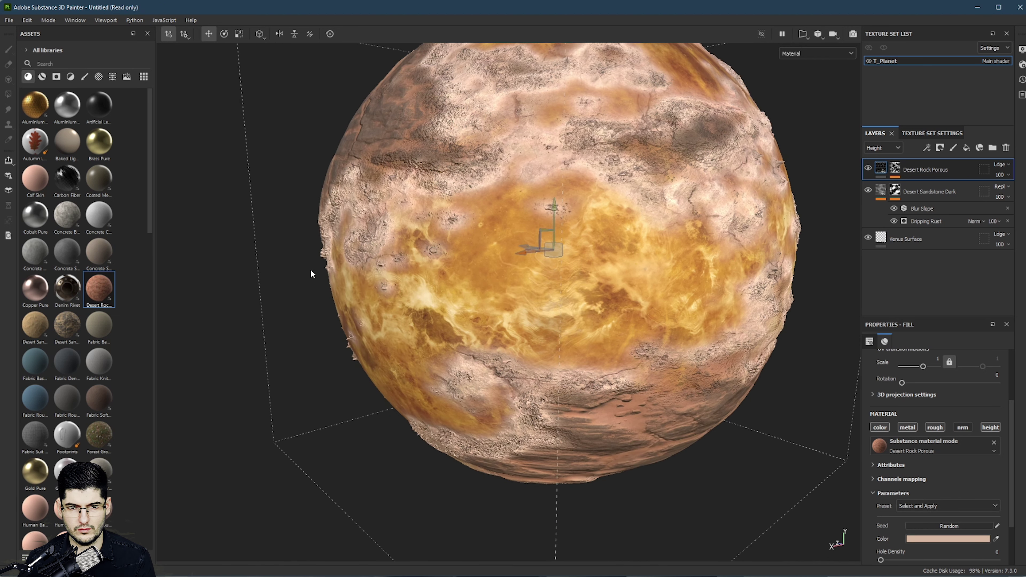
scroll(310, 270, "up", 3)
left_click_drag(322, 270, 367, 259, "alt")
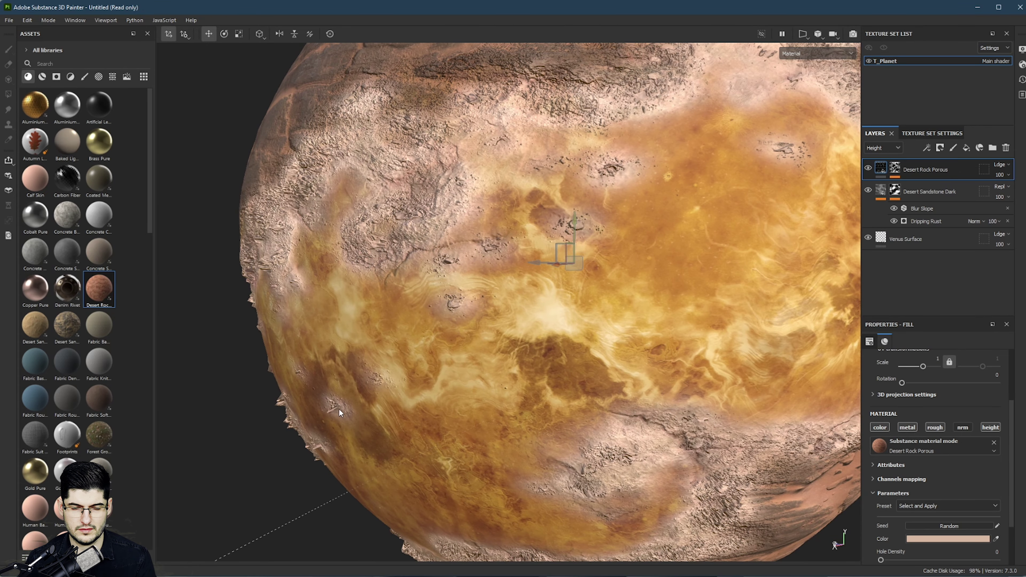
left_click_drag(339, 409, 436, 379, "alt")
scroll(435, 379, "down", 3)
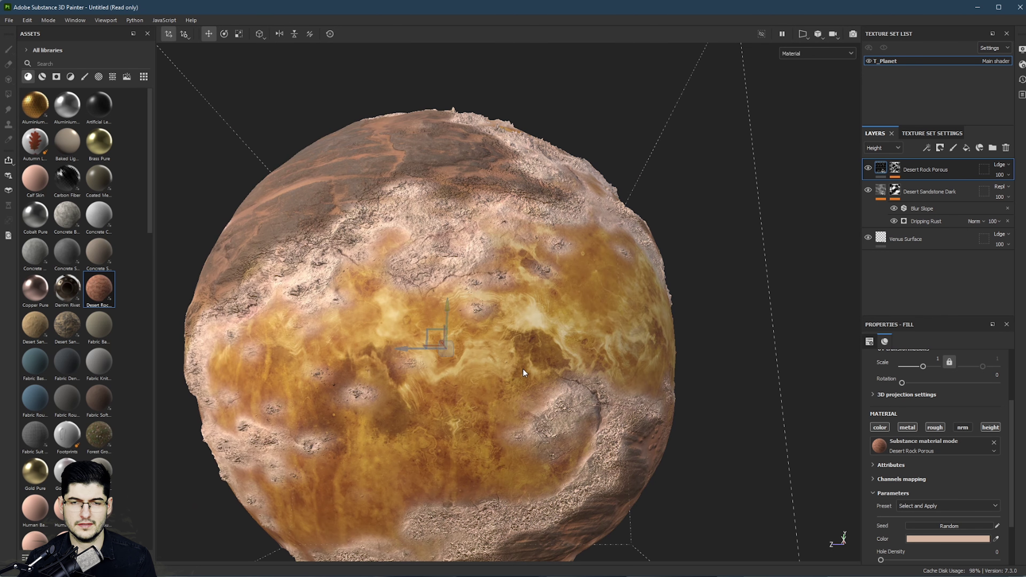
left_click_drag(523, 369, 602, 265, "alt")
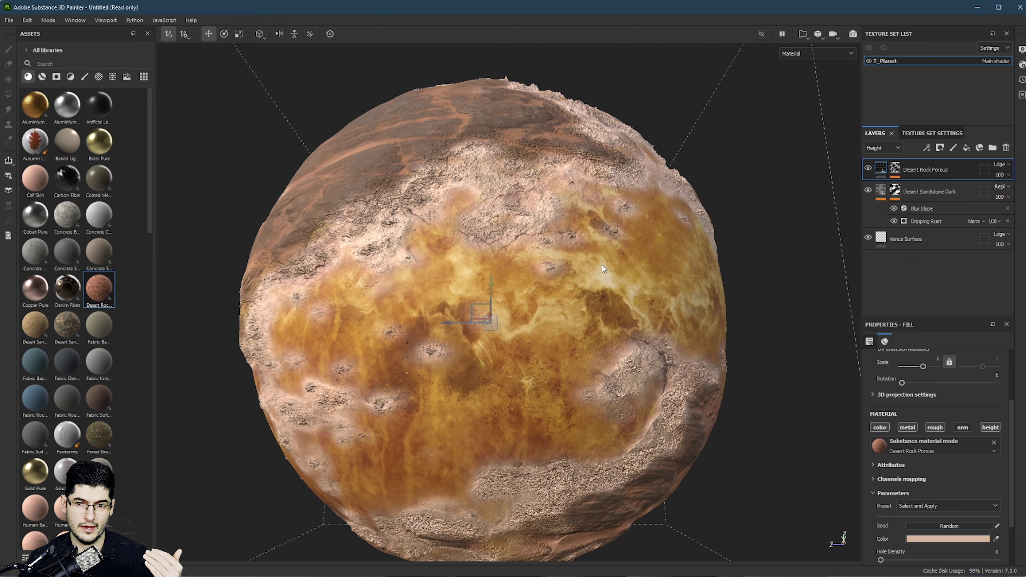
scroll(420, 283, "down", 3)
left_click_drag(399, 277, 621, 204, "alt")
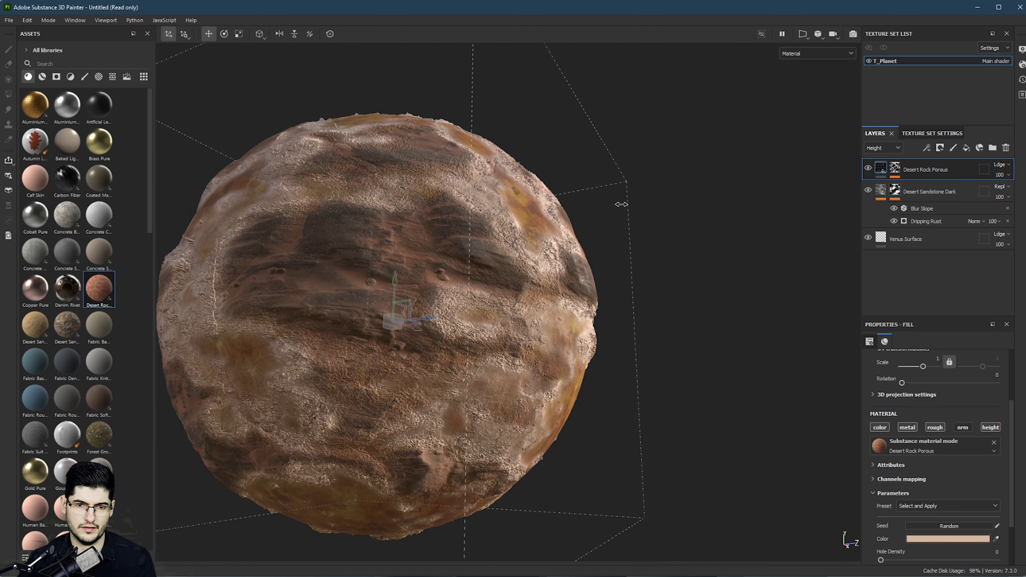
right_click_drag(622, 204, 464, 225, "shift")
left_click_drag(463, 225, 593, 226, "alt")
middle_click_drag(593, 226, 708, 254, "alt")
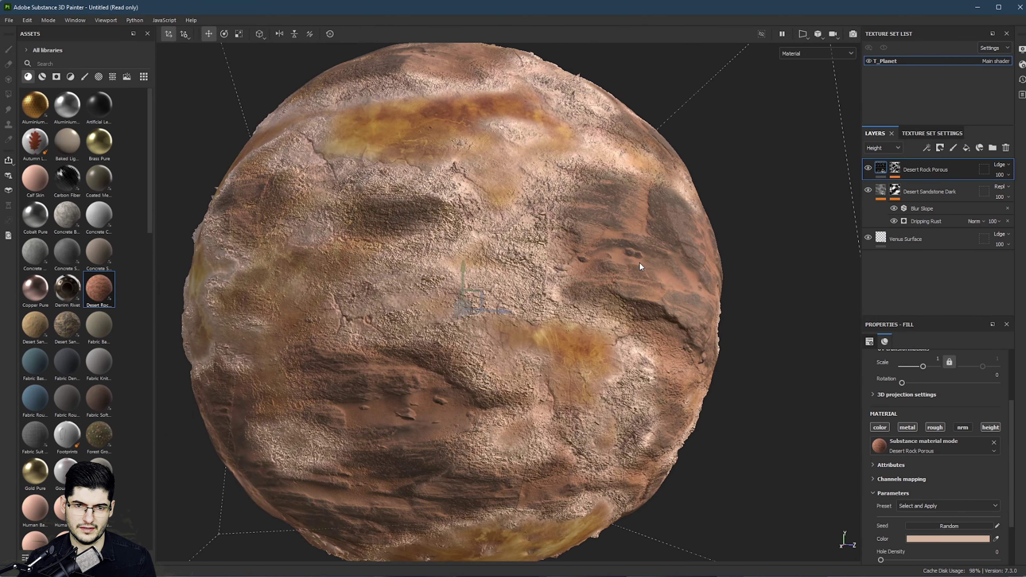
right_click_drag(640, 265, 617, 263, "shift")
scroll(414, 236, "down", 3)
left_click_drag(425, 228, 461, 243, "alt")
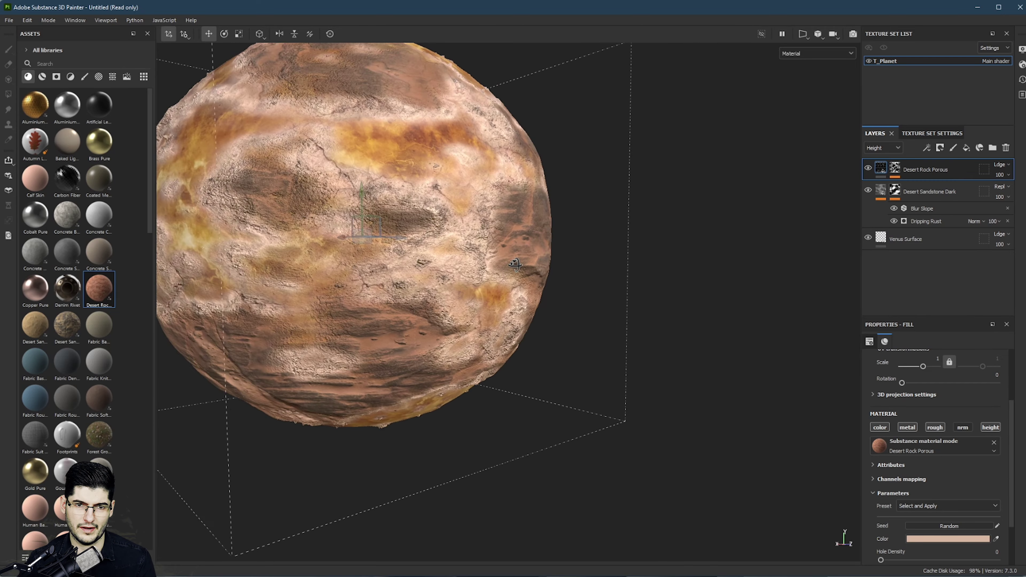
middle_click_drag(461, 243, 580, 327, "alt")
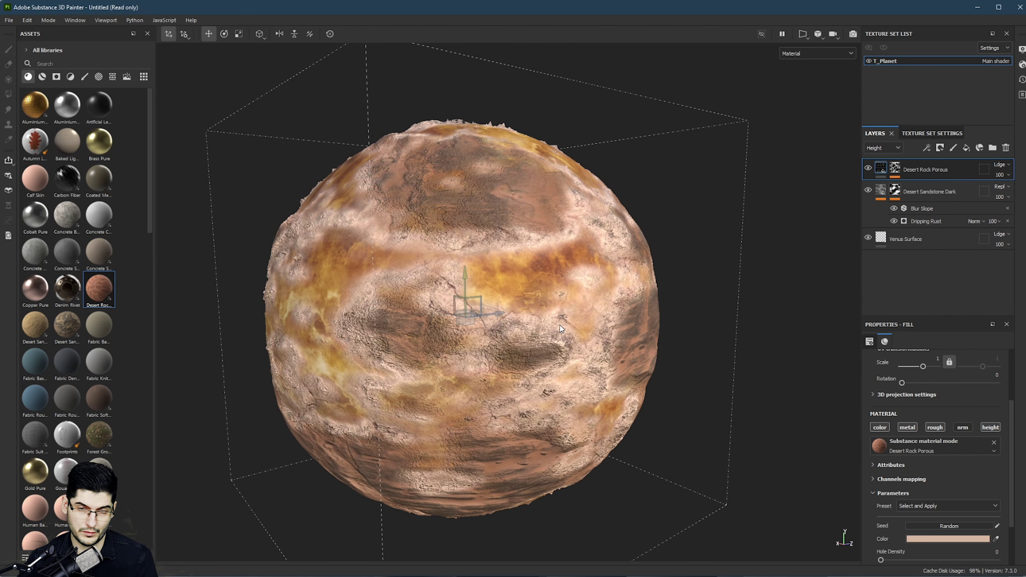
left_click_drag(560, 326, 290, 280, "alt")
right_click_drag(371, 295, 413, 294, "shift")
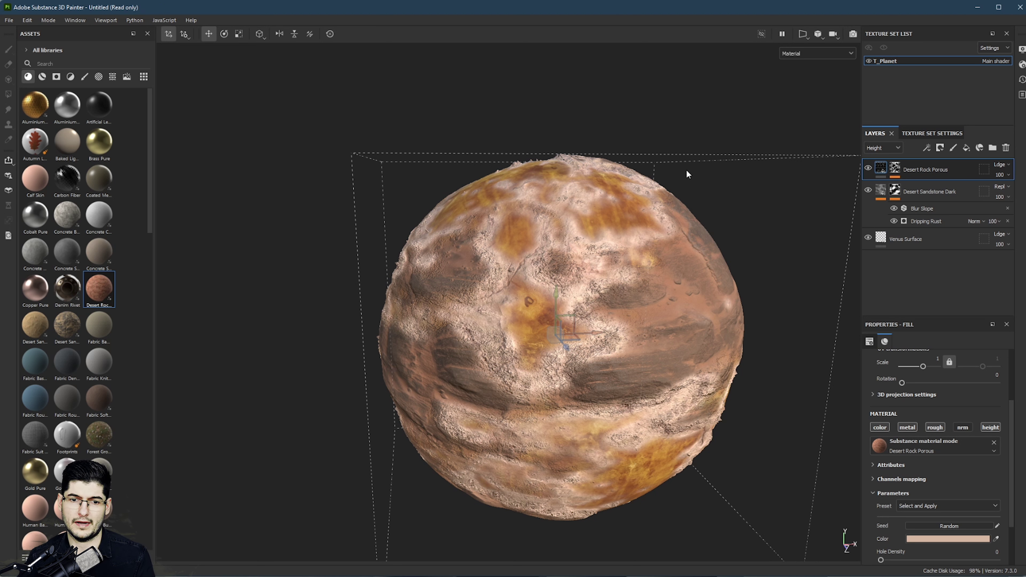
Step: Hide the Desert Rock Porous and Desert Sandstone Dark layers
left_click(868, 168)
left_click(868, 190)
scroll(639, 356, "up", 3)
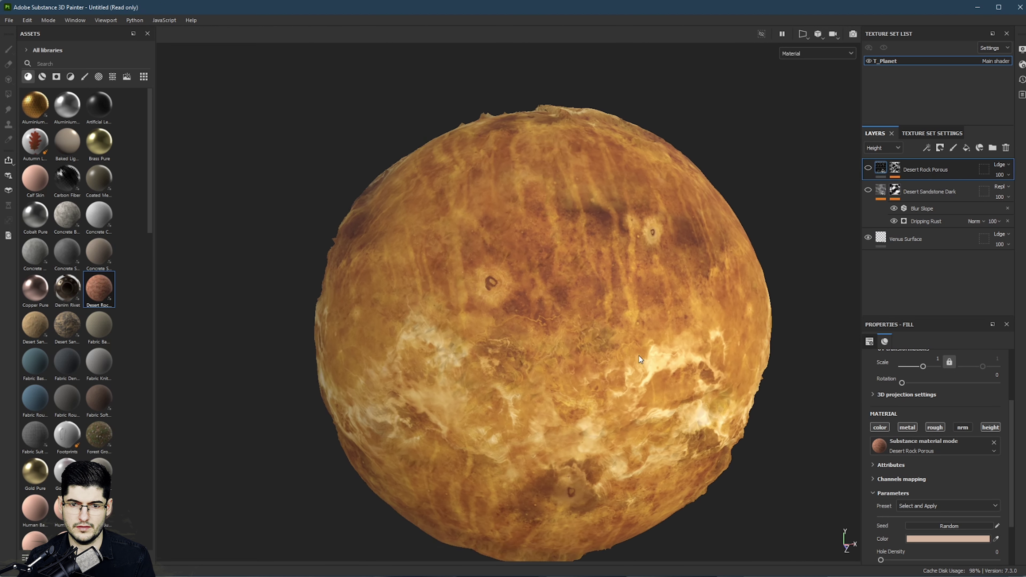
Step: Examine the bare Venus Surface layer around the planet, including its bright cloudy areas up close
left_click_drag(640, 355, 574, 234, "alt")
middle_click_drag(574, 234, 710, 323, "alt")
right_click_drag(711, 325, 742, 331, "shift")
left_click_drag(599, 287, 468, 256, "alt")
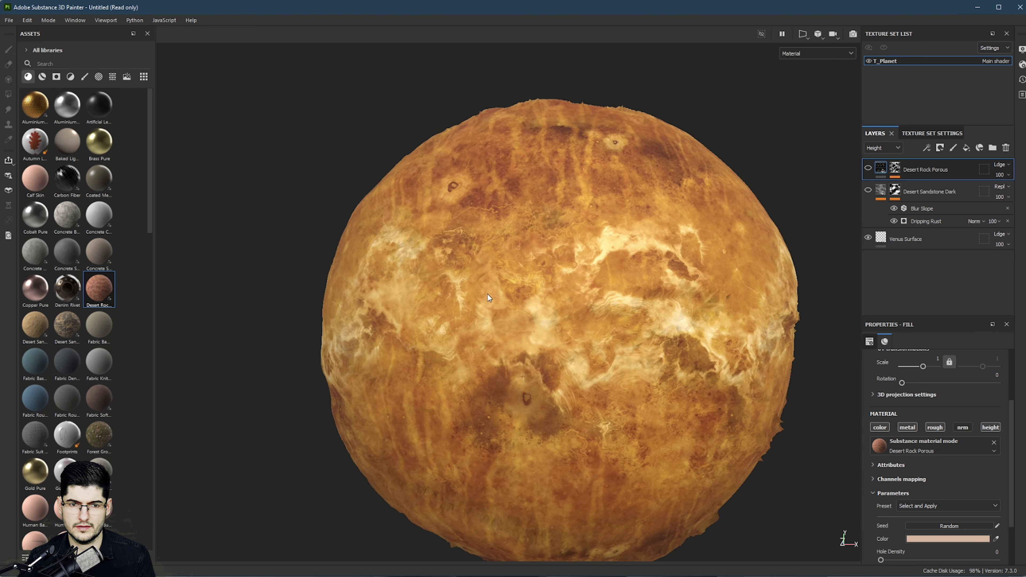
left_click_drag(495, 309, 459, 291, "alt")
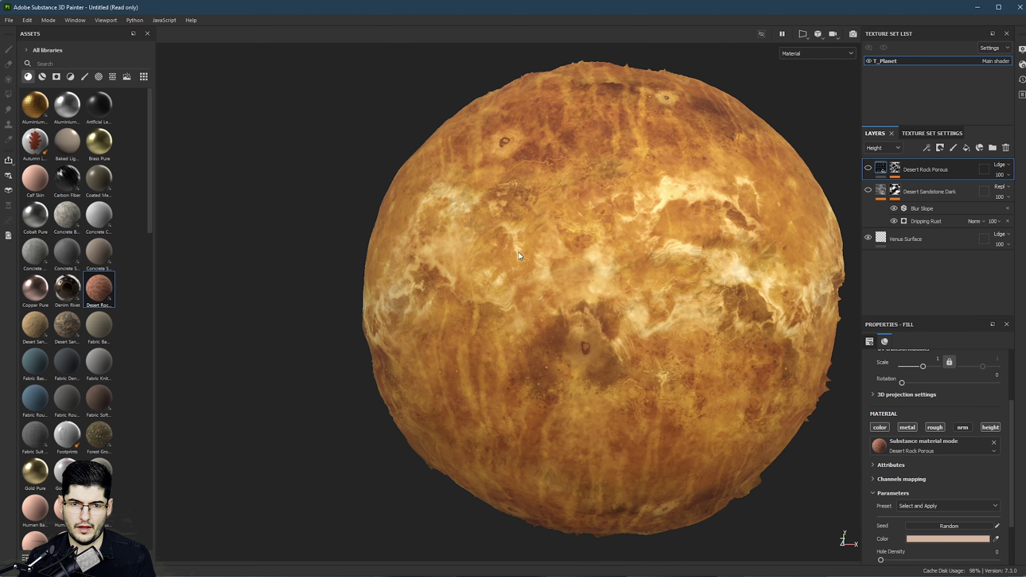
scroll(512, 255, "up", 2)
scroll(667, 246, "down", 3)
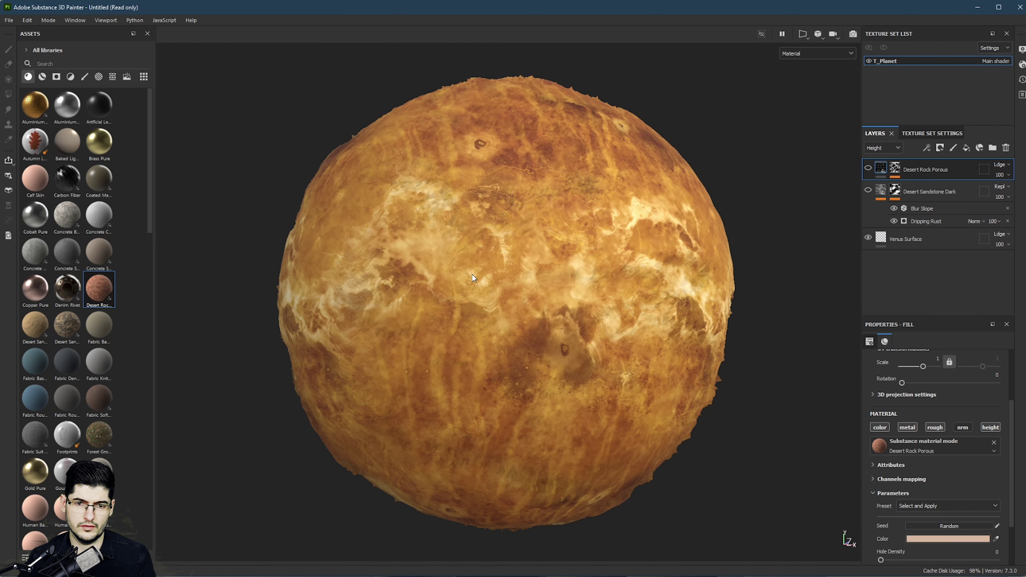
left_click_drag(471, 274, 491, 283, "alt")
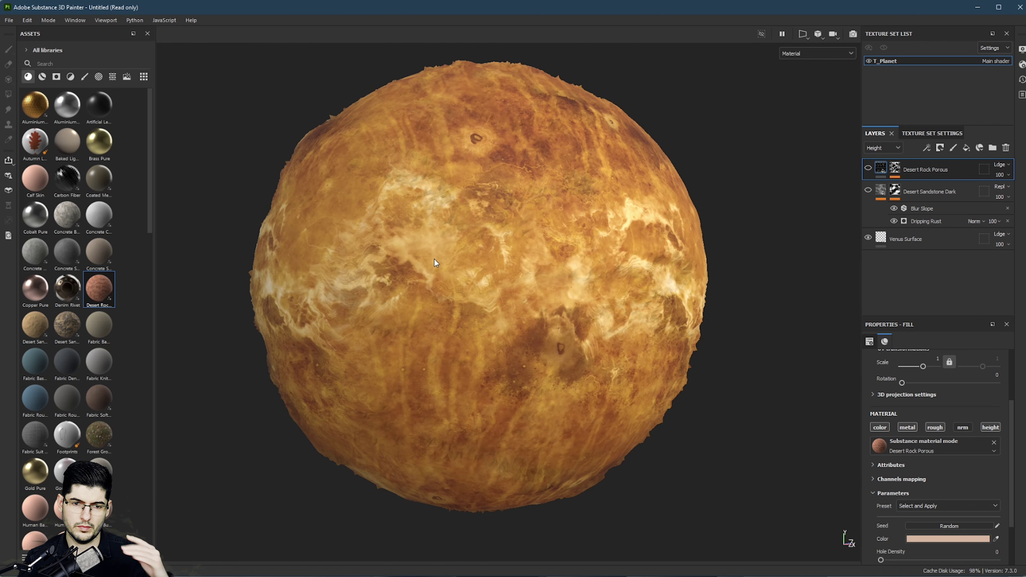
scroll(434, 261, "down", 2)
left_click_drag(551, 236, 485, 274, "alt")
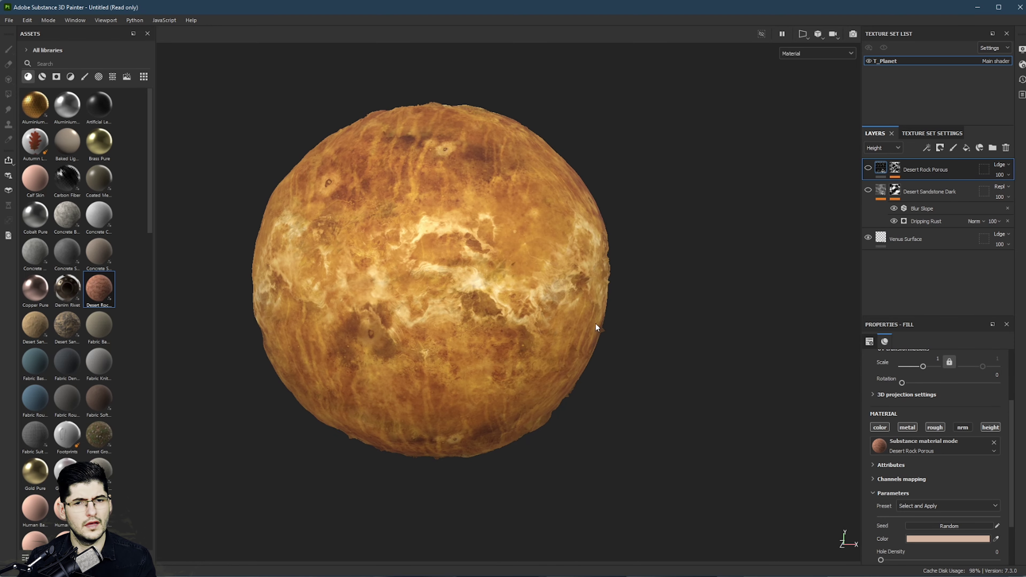
left_click_drag(595, 323, 512, 179, "alt")
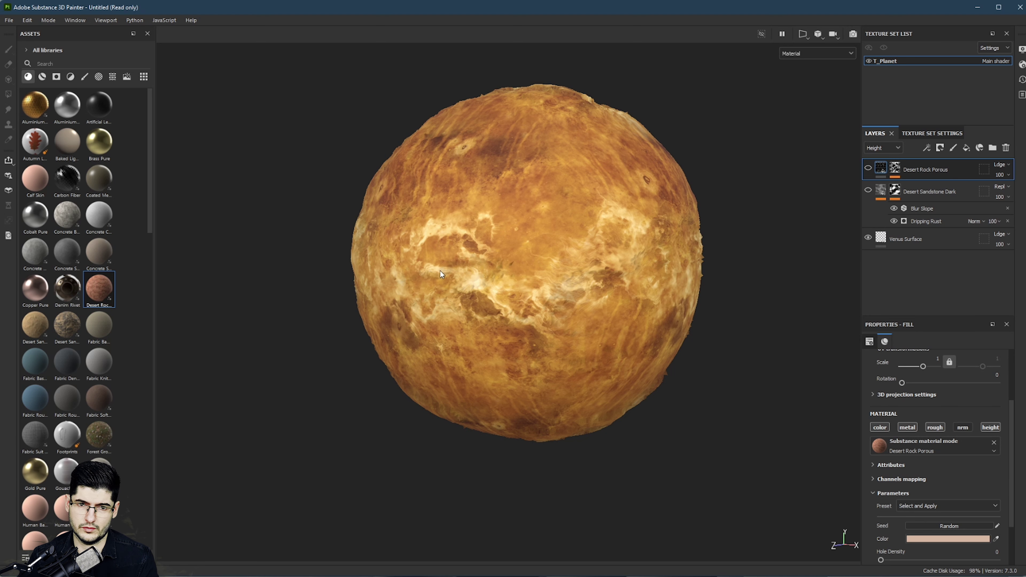
scroll(480, 266, "up", 6)
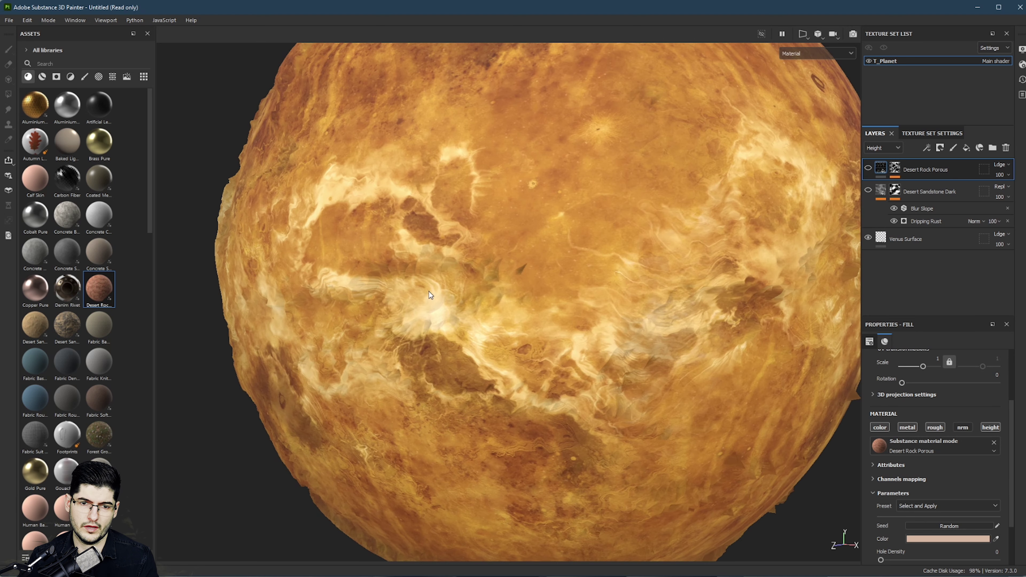
scroll(419, 249, "up", 3)
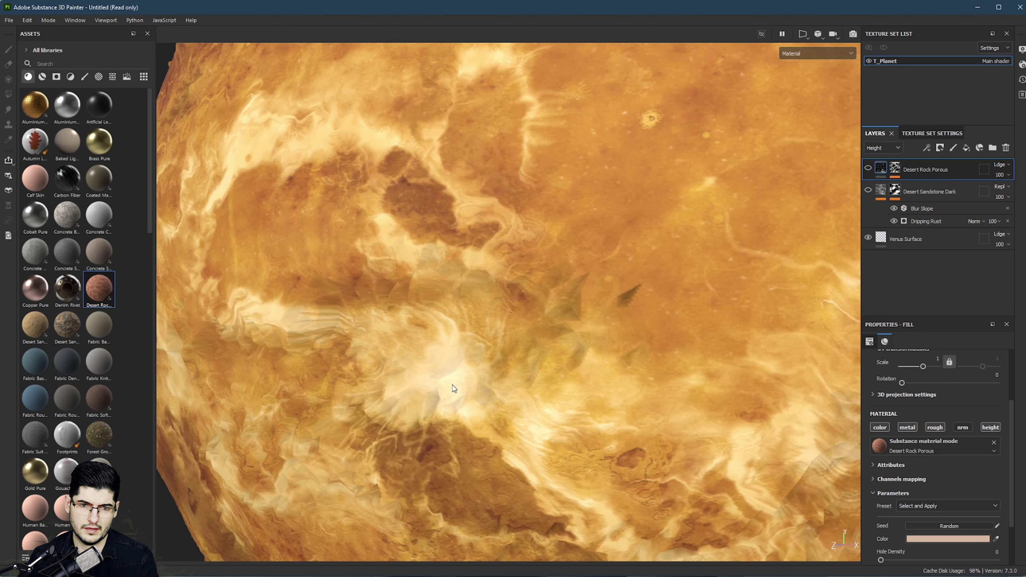
left_click_drag(453, 385, 565, 222, "alt")
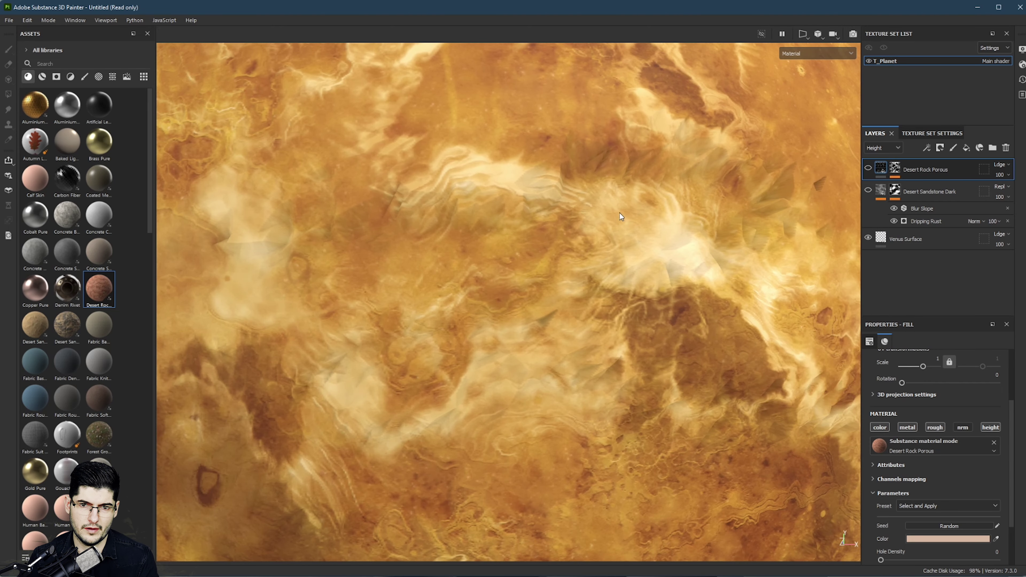
scroll(621, 213, "down", 10)
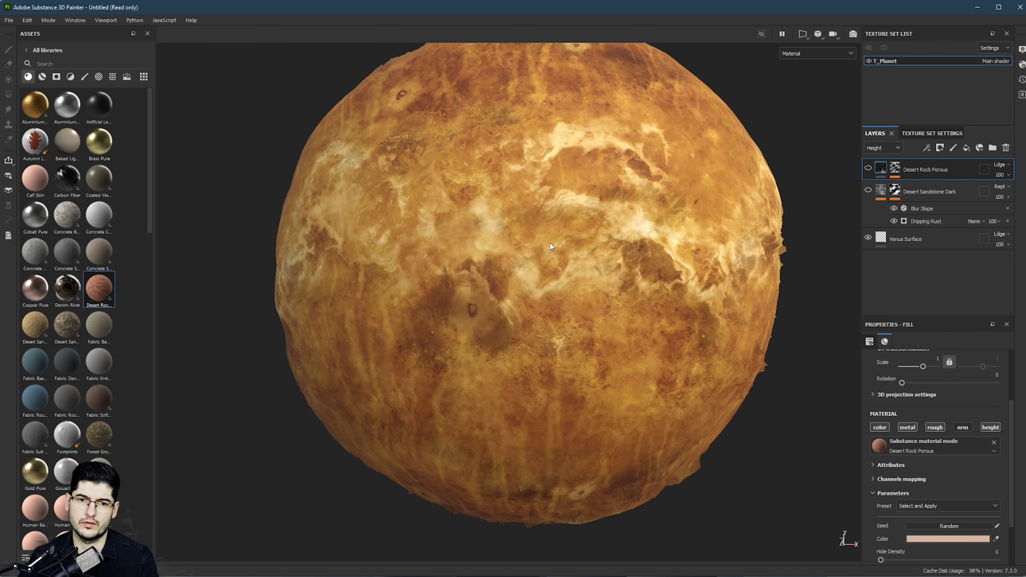
middle_click_drag(623, 183, 645, 236, "alt")
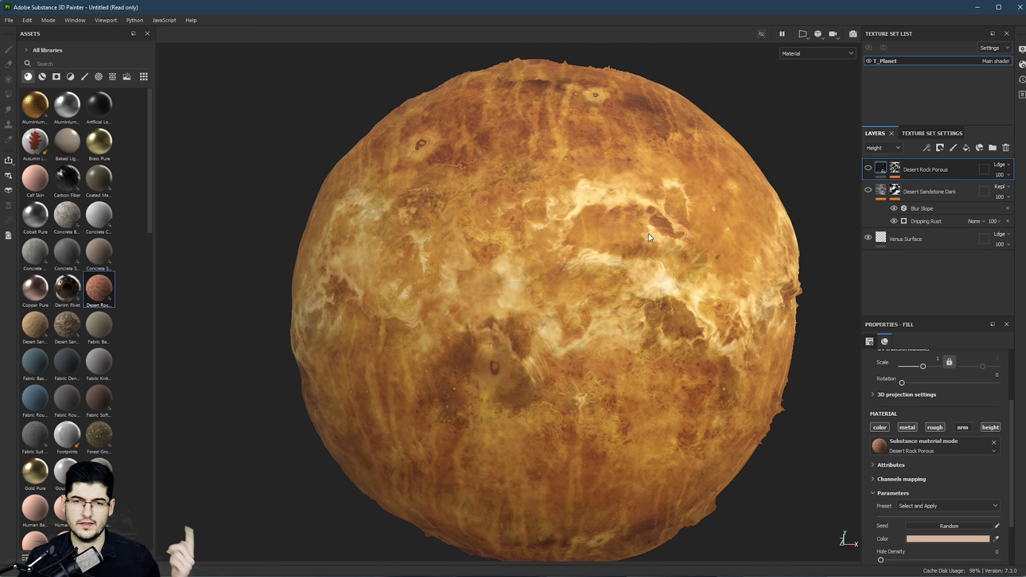